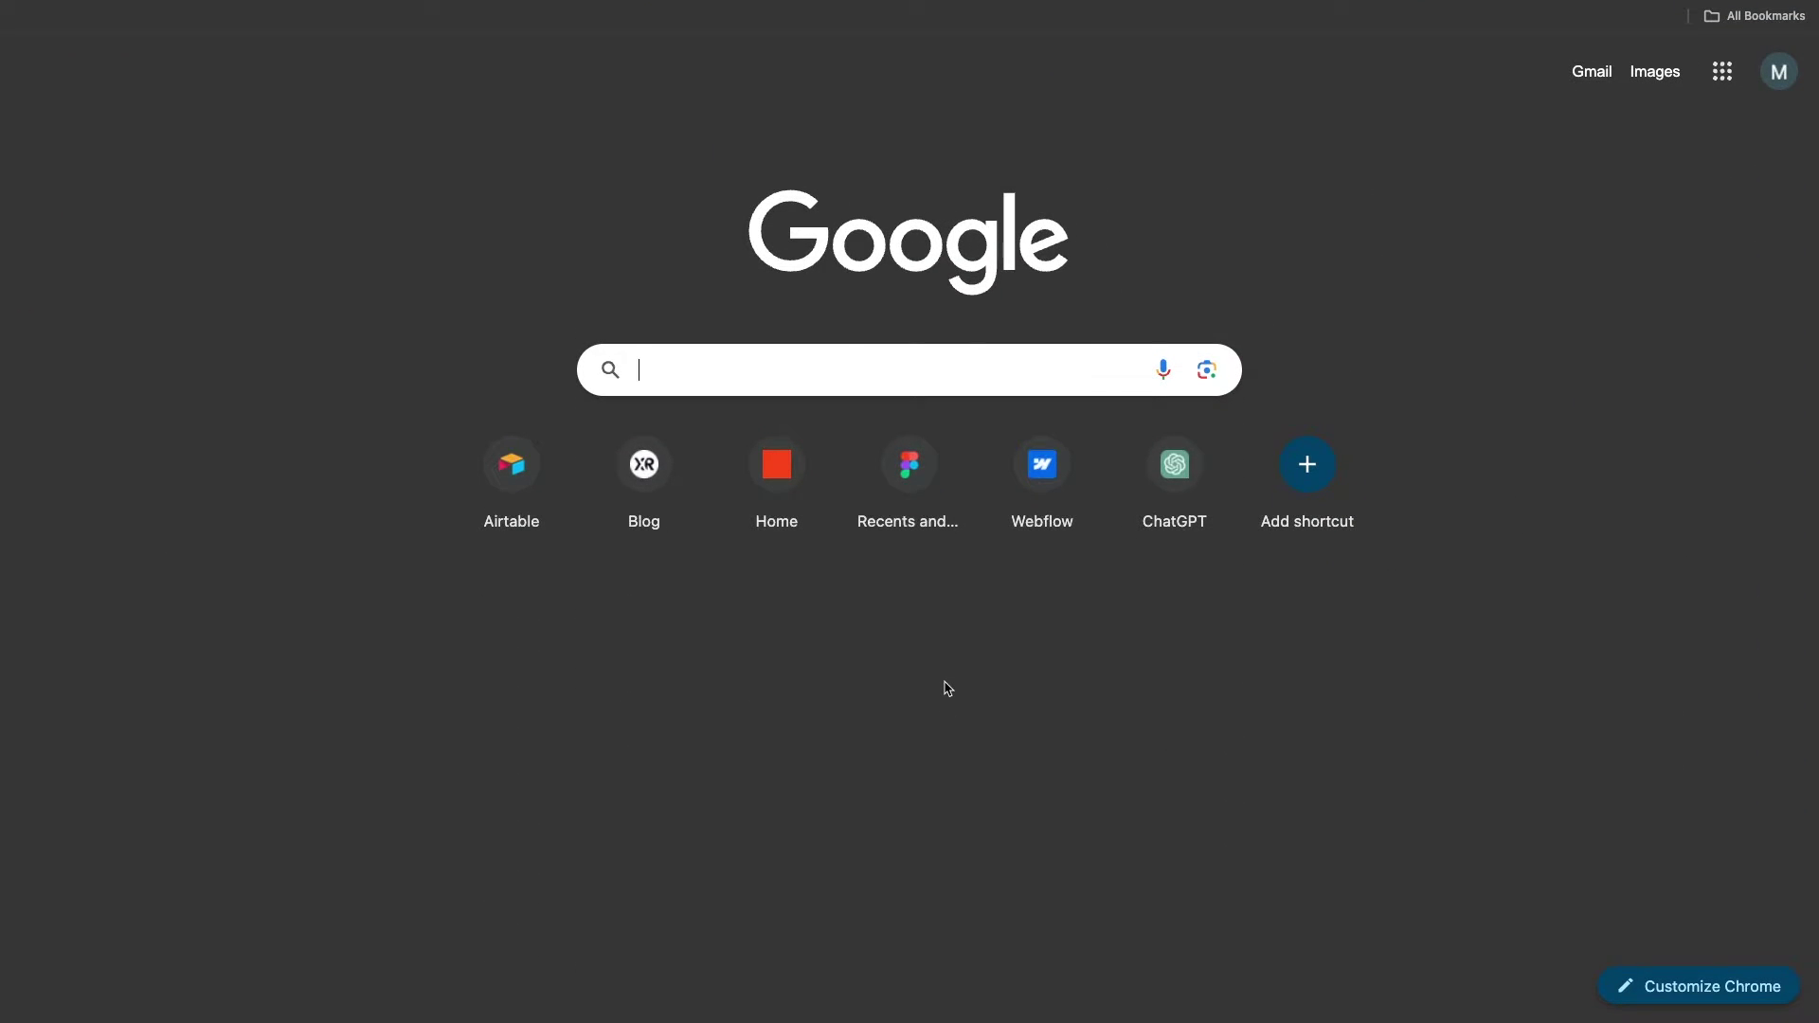
Step: Create a blank Google Doc via docs.new and turn '[example]' into a variable named example
type("https://docs.new/")
key("Return")
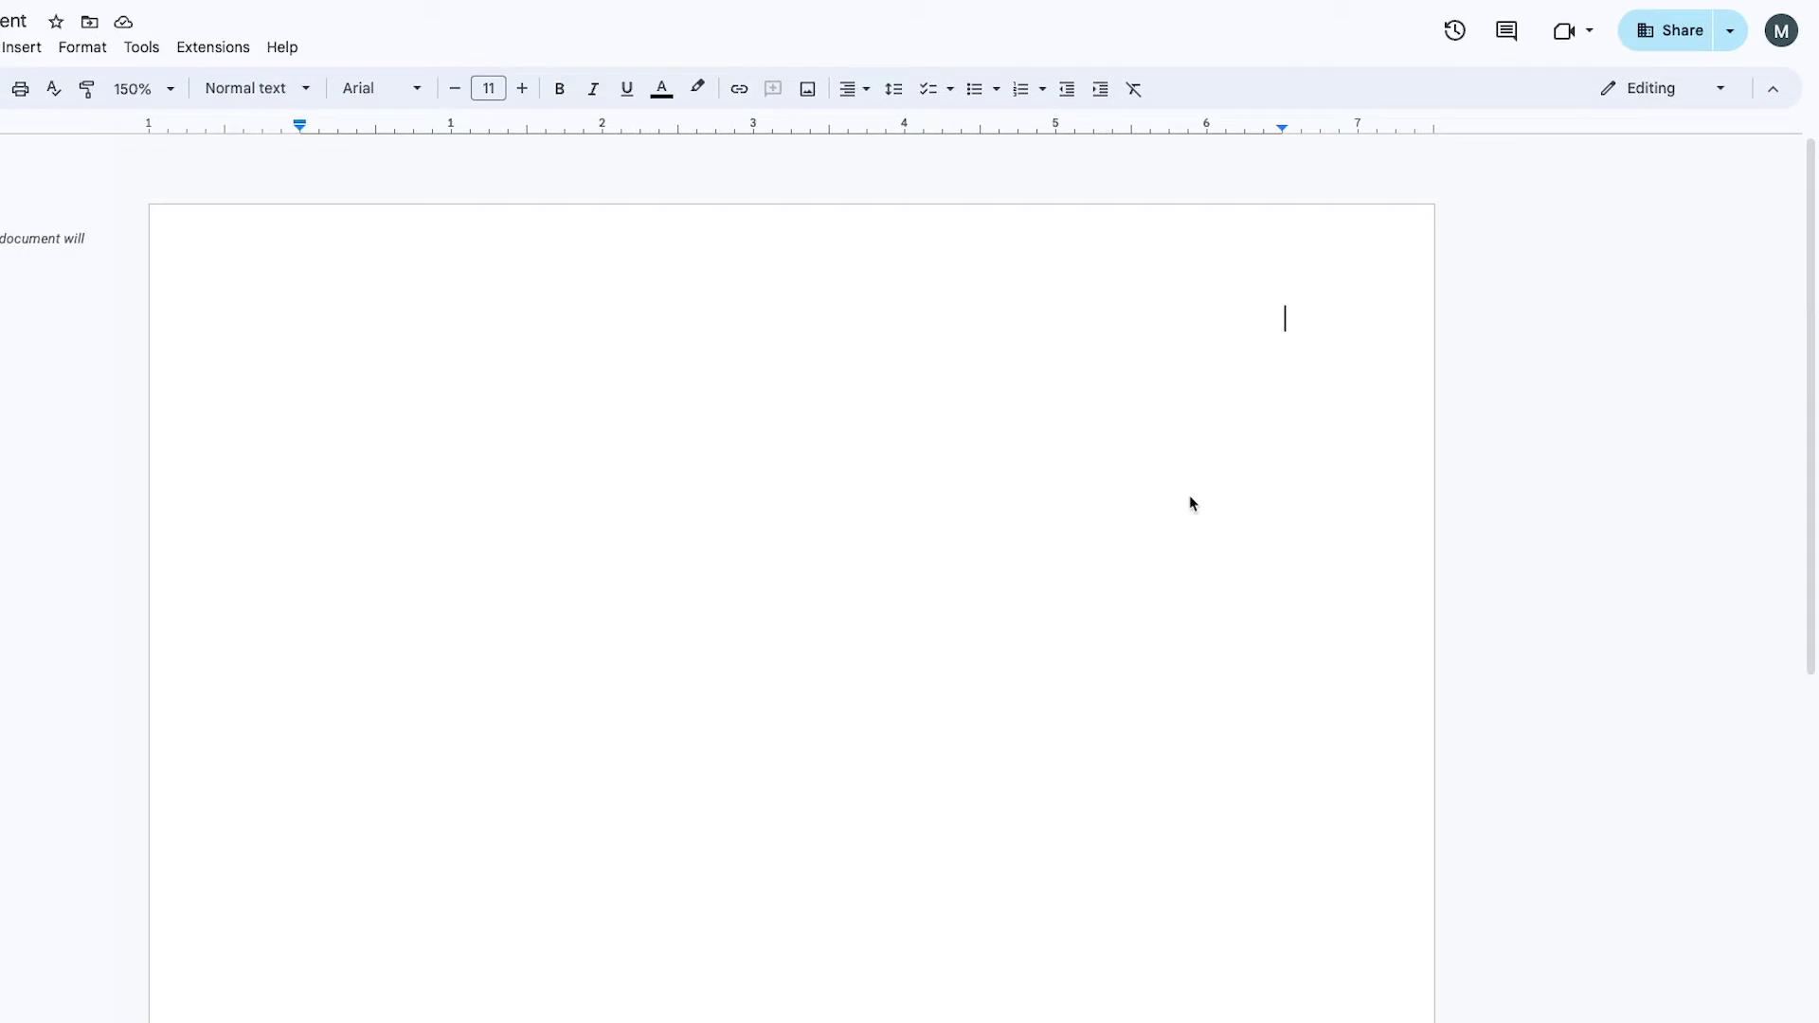
type("[ex")
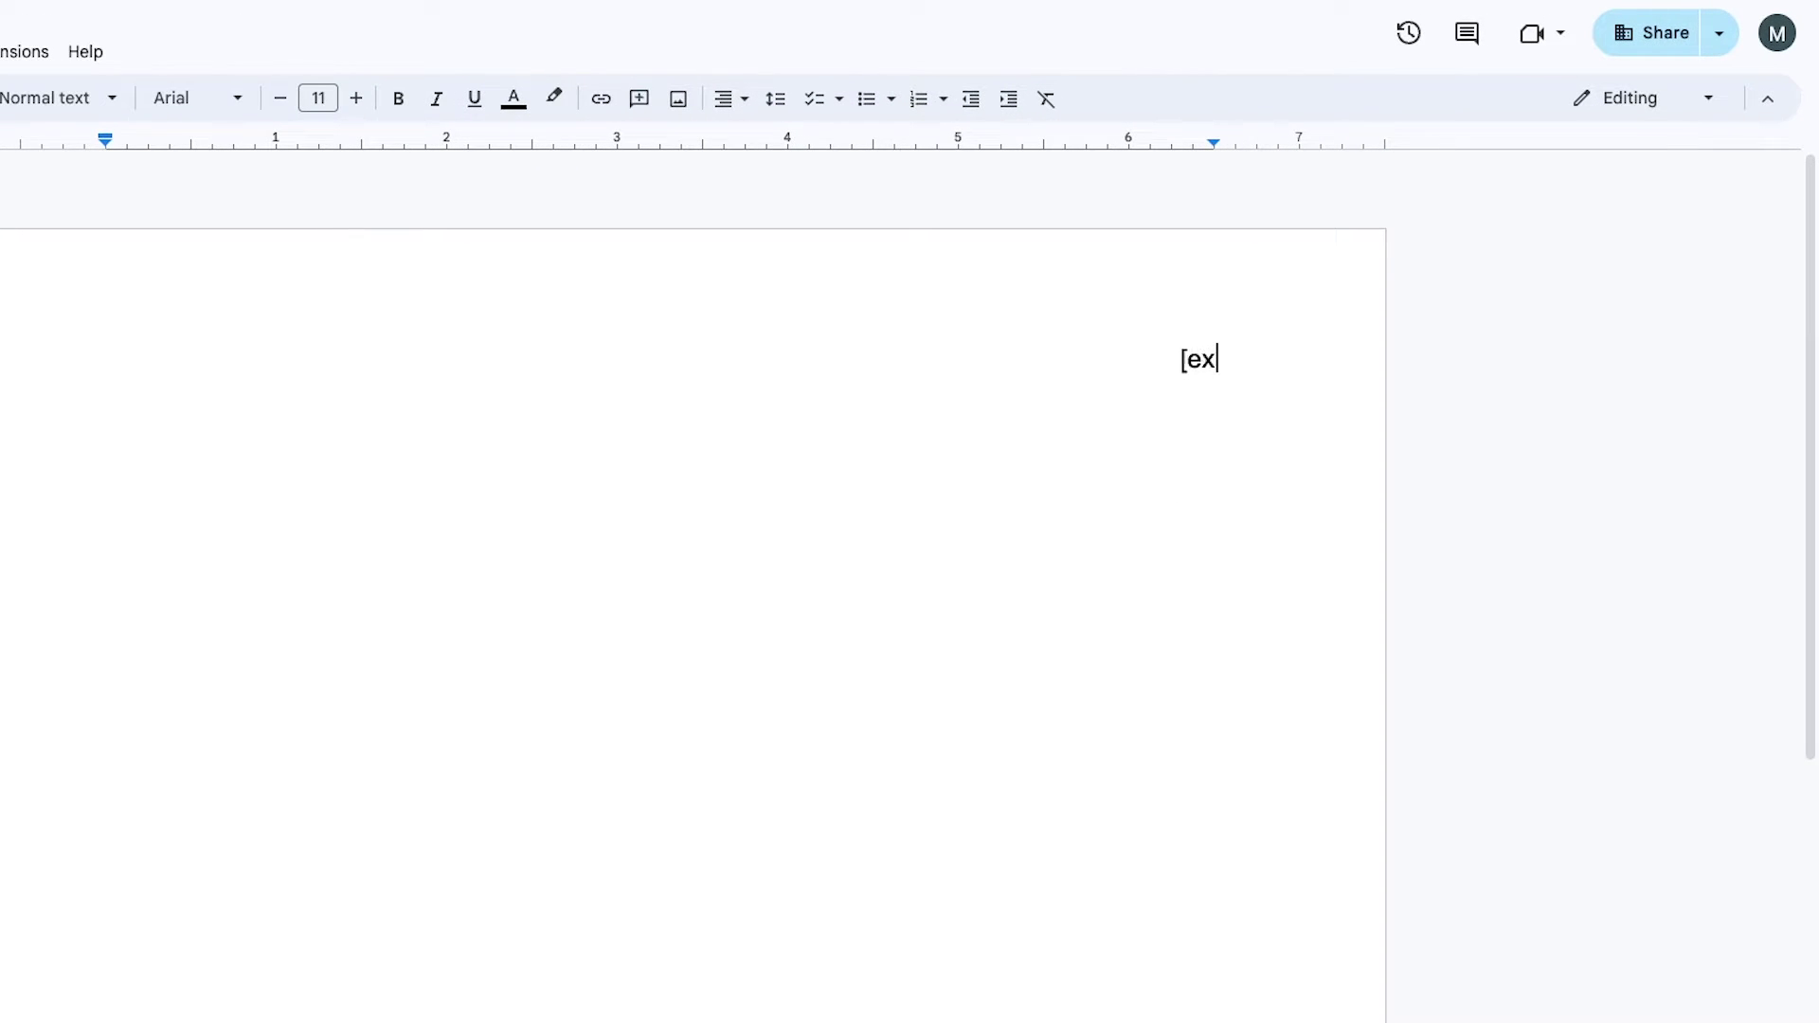
type("ample]")
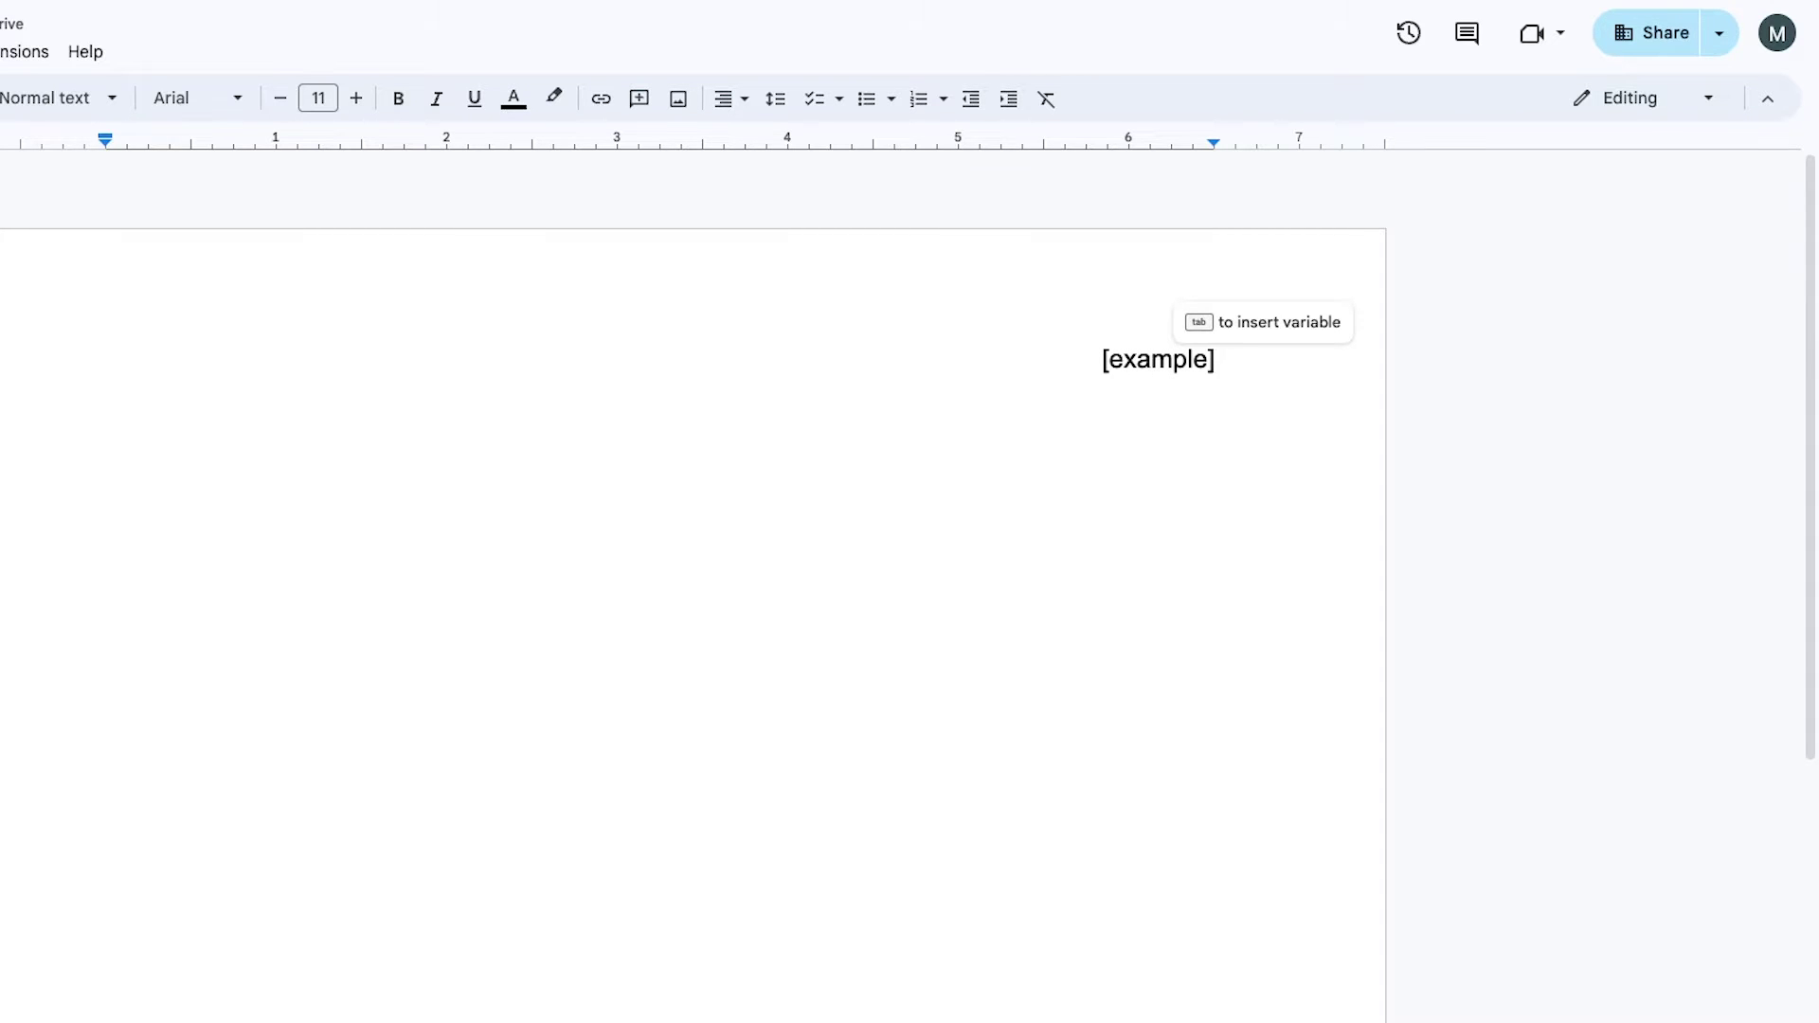
key("Tab")
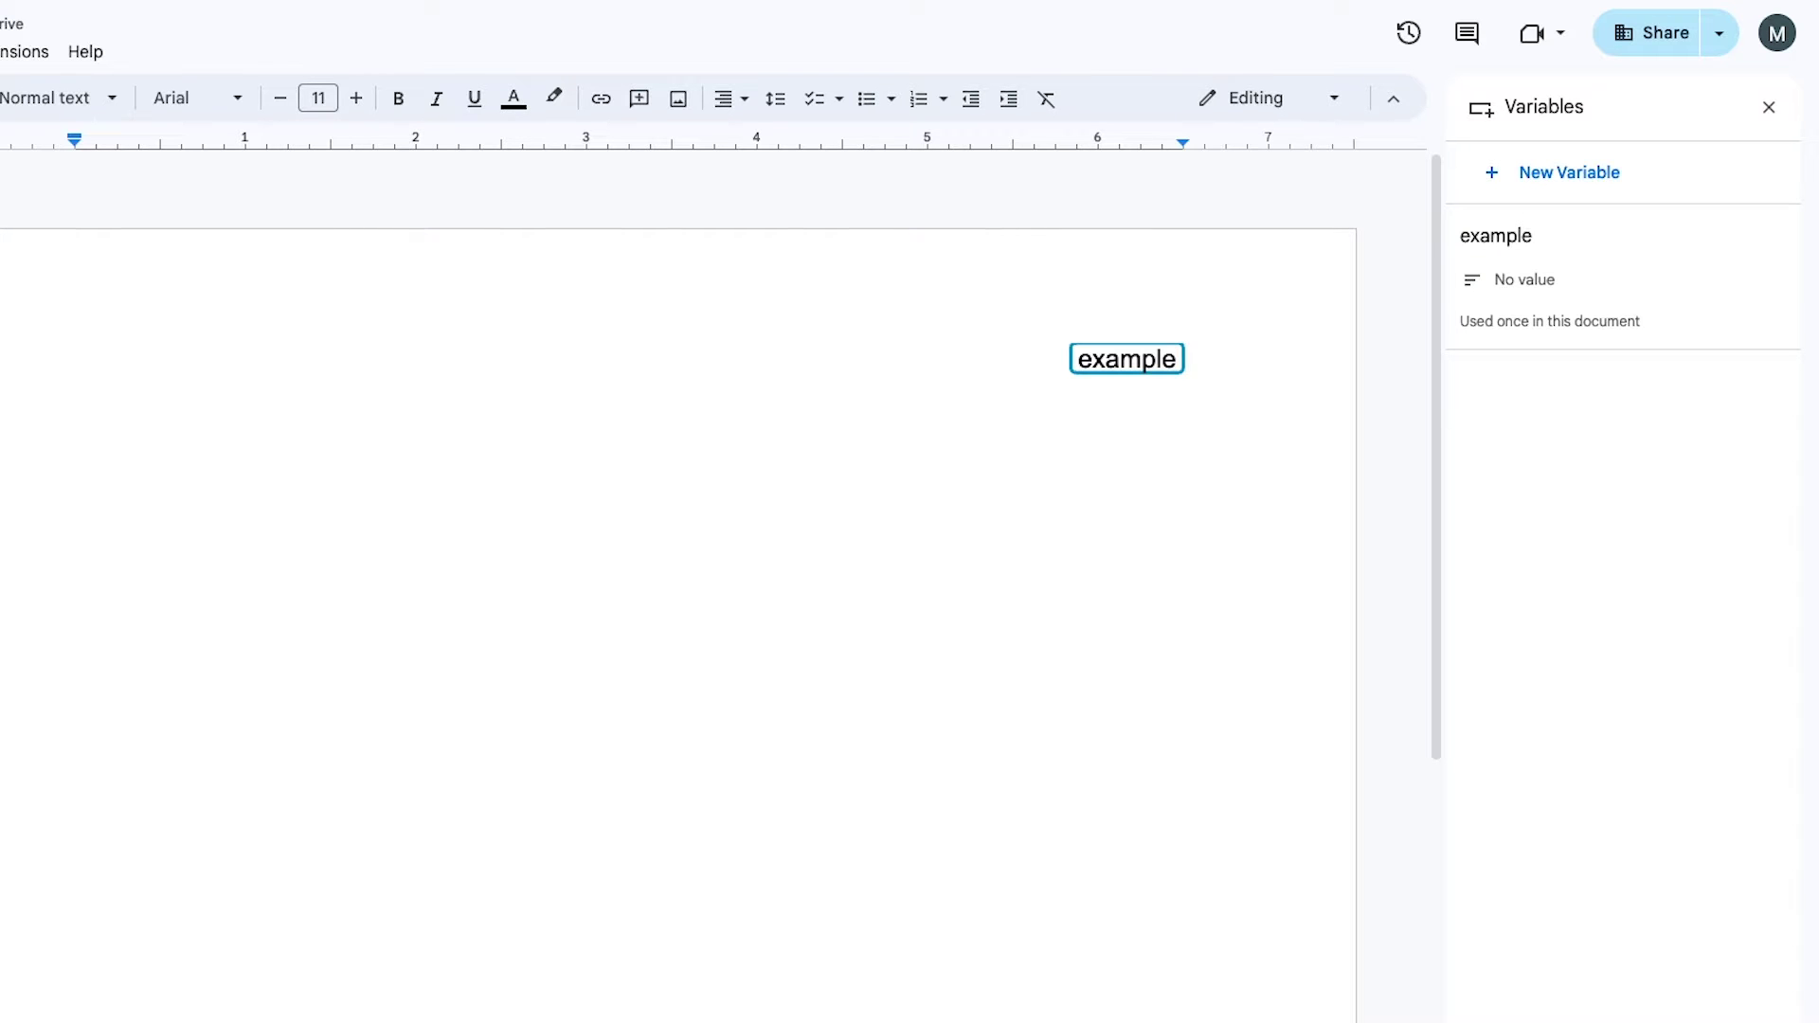
Step: On a new line below the example variable, bring up the @ smart chips menu and browse it
mouse_move(1577, 310)
key("Return")
type("@")
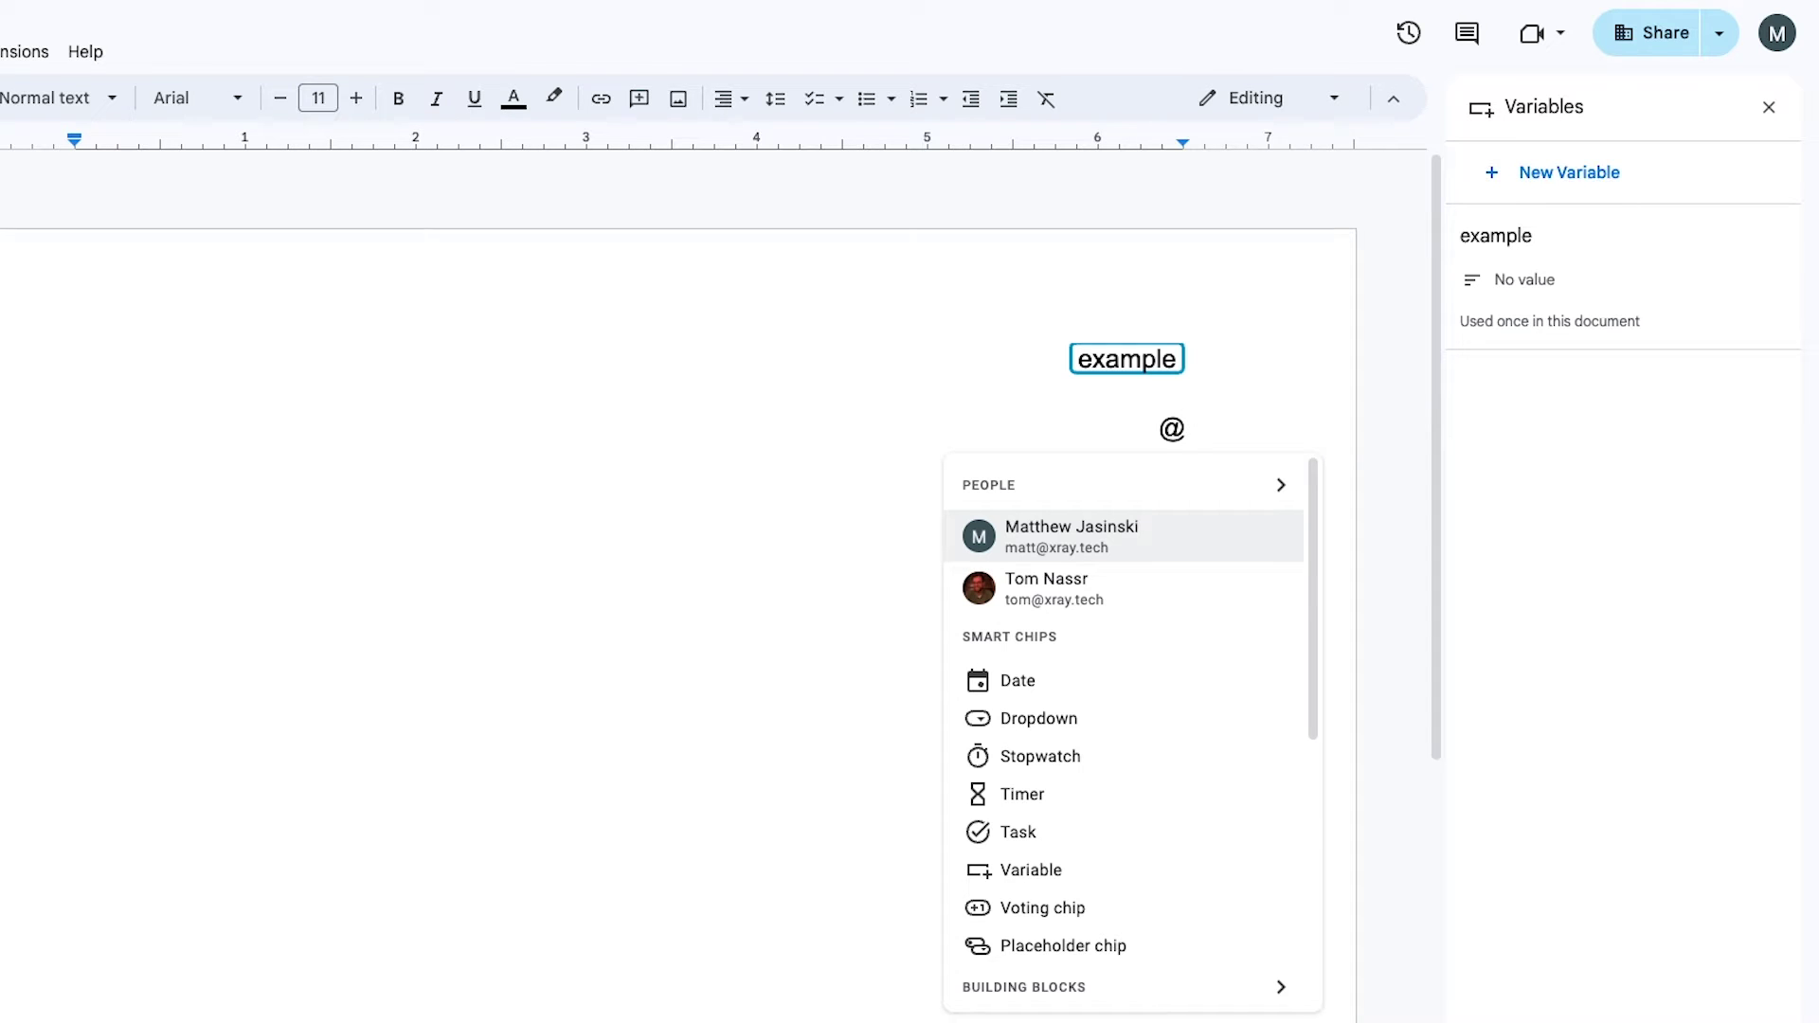
scroll(1054, 616, "down", 3)
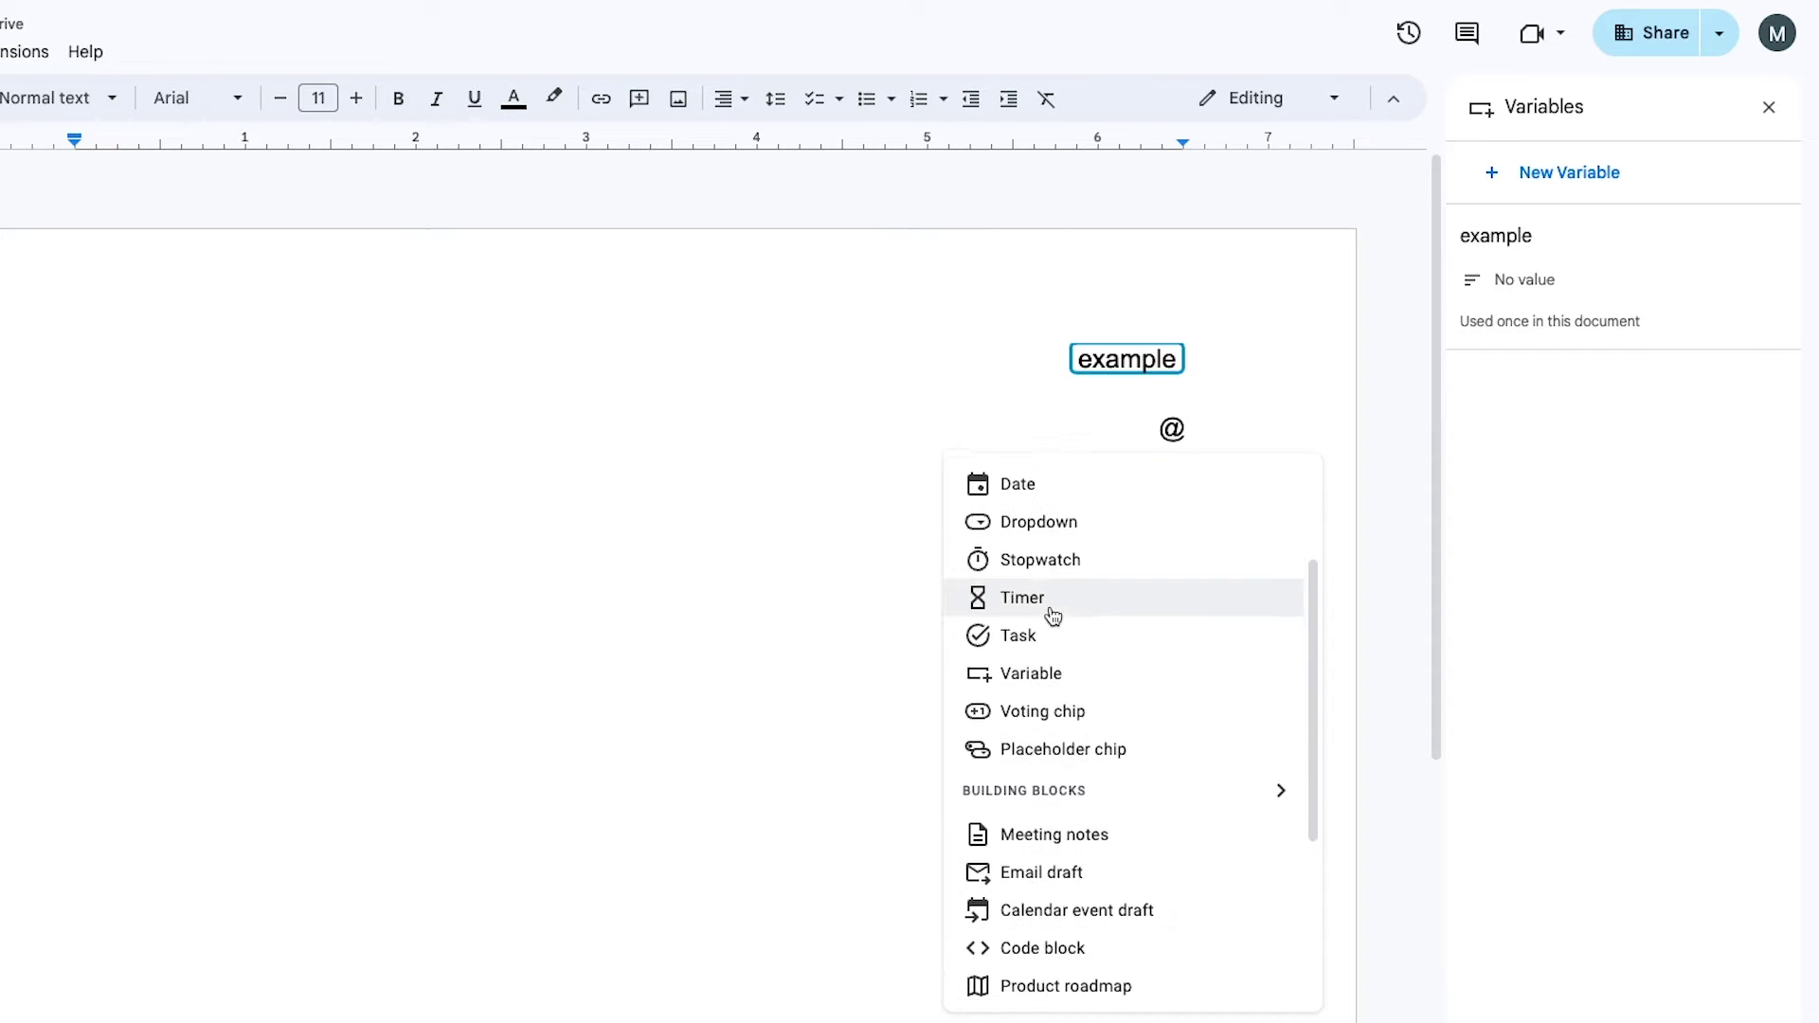
scroll(1054, 616, "down", 4)
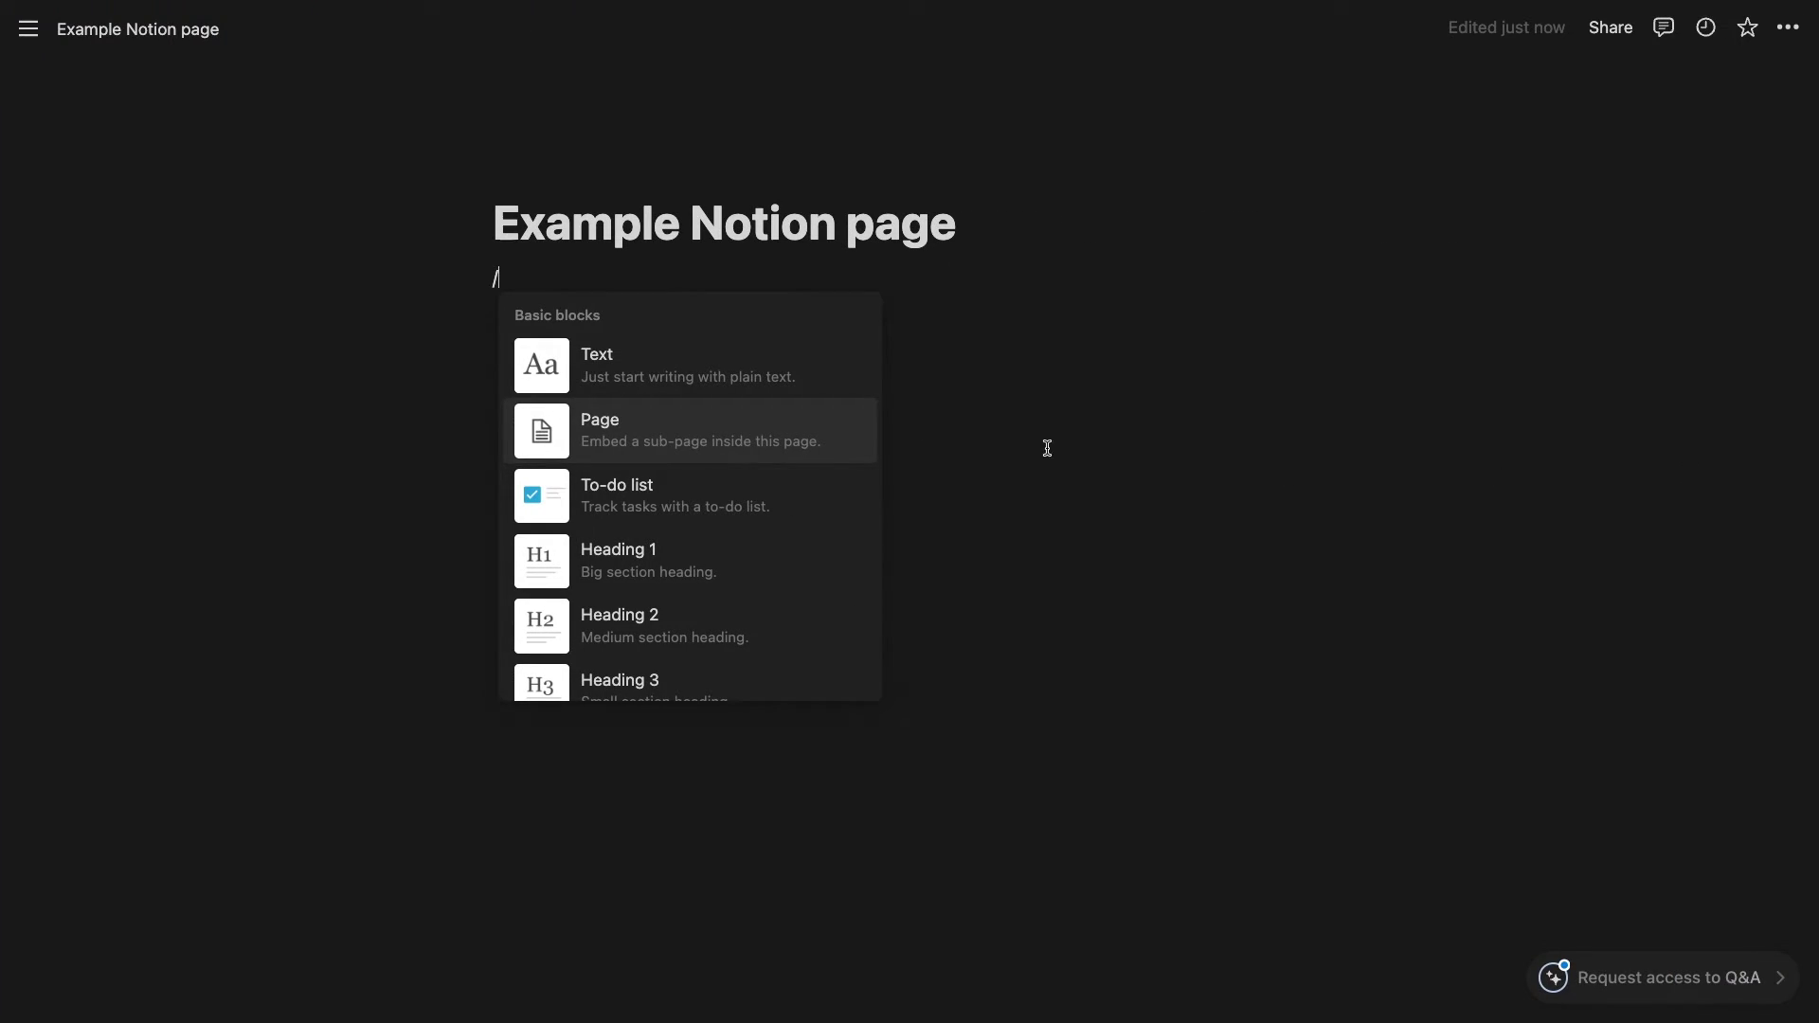
Step: Scroll through Notion's slash-command block list looking for a variable block
scroll(755, 471, "down", 5)
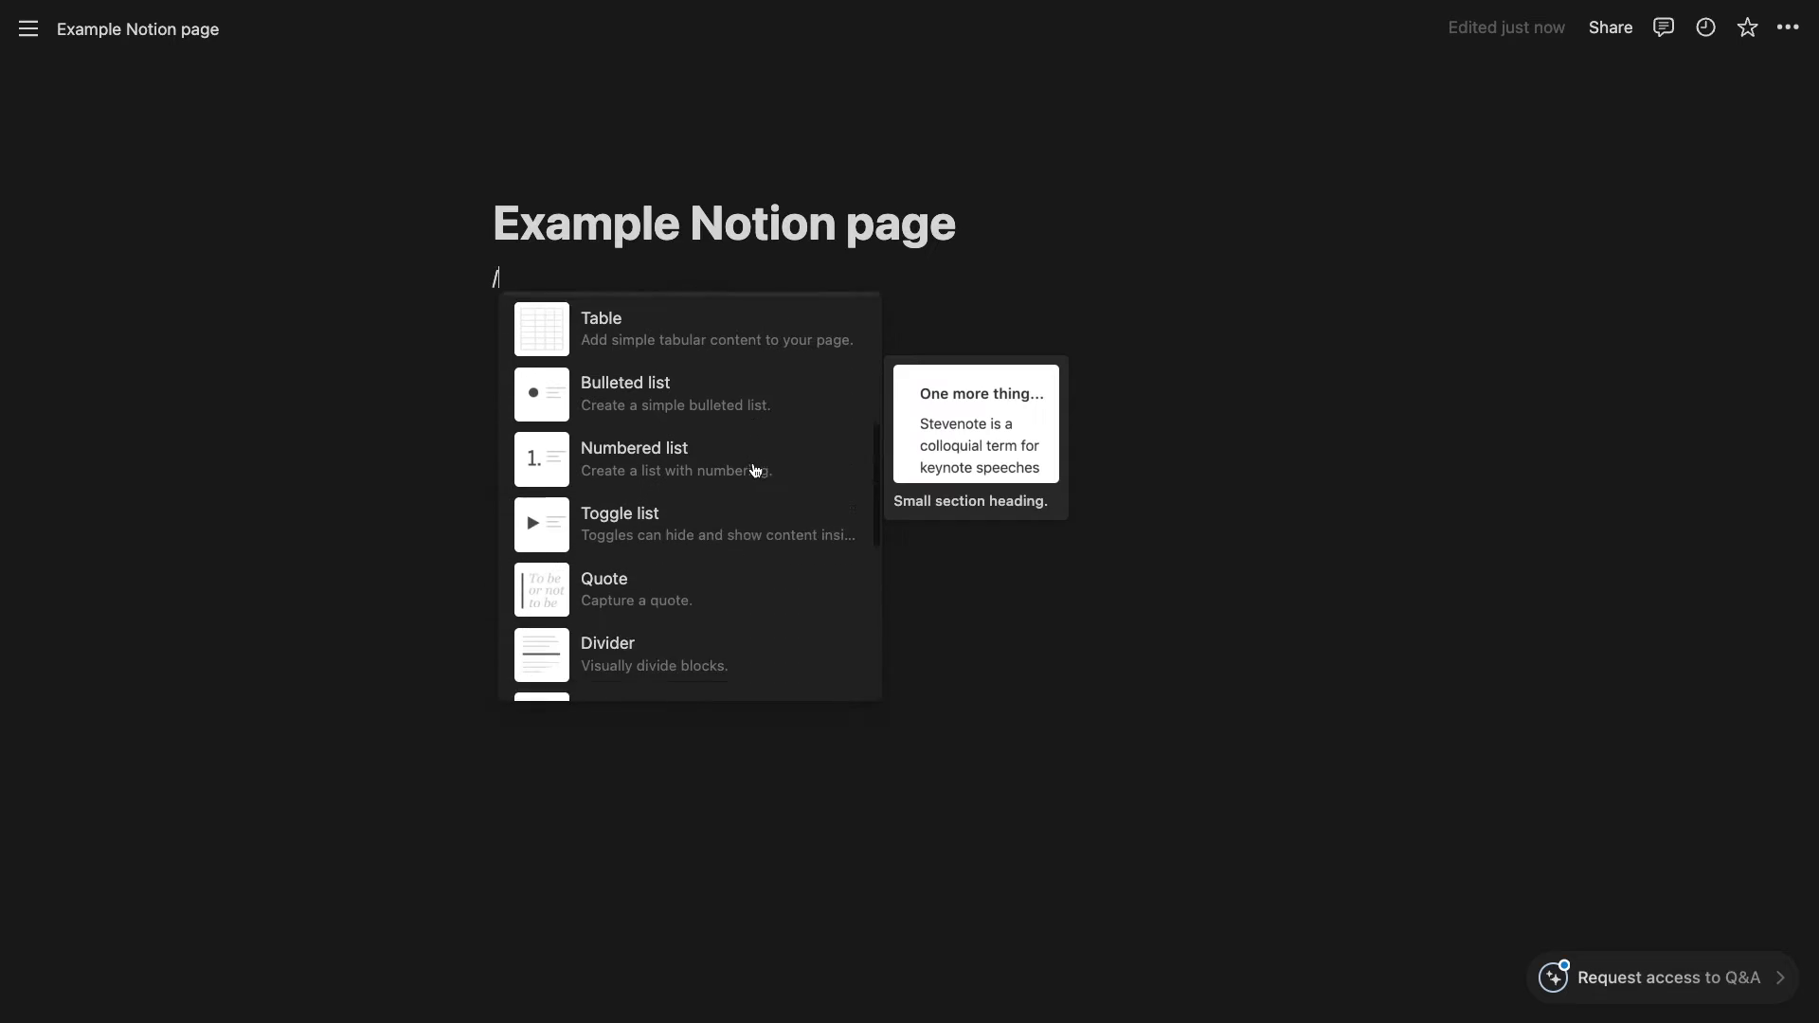
scroll(755, 471, "down", 2)
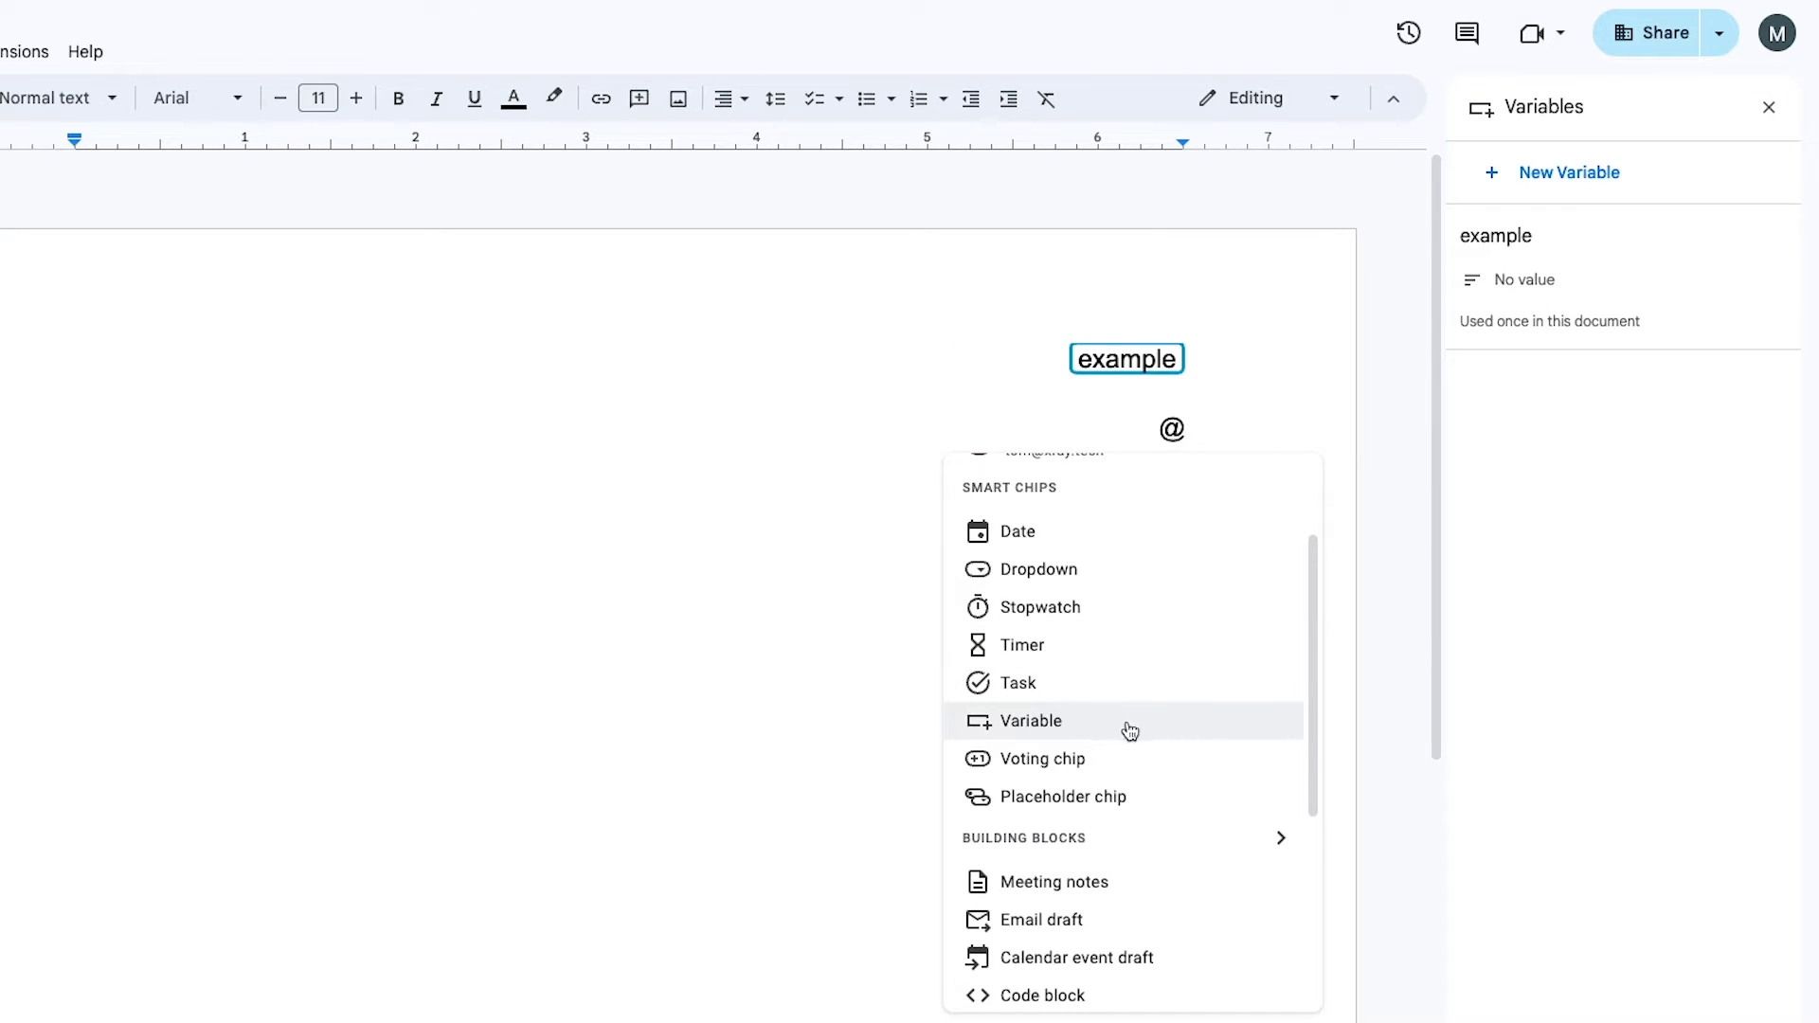
Step: Insert a second copy of the example variable from the @ menu's Variable list
left_click(1102, 729)
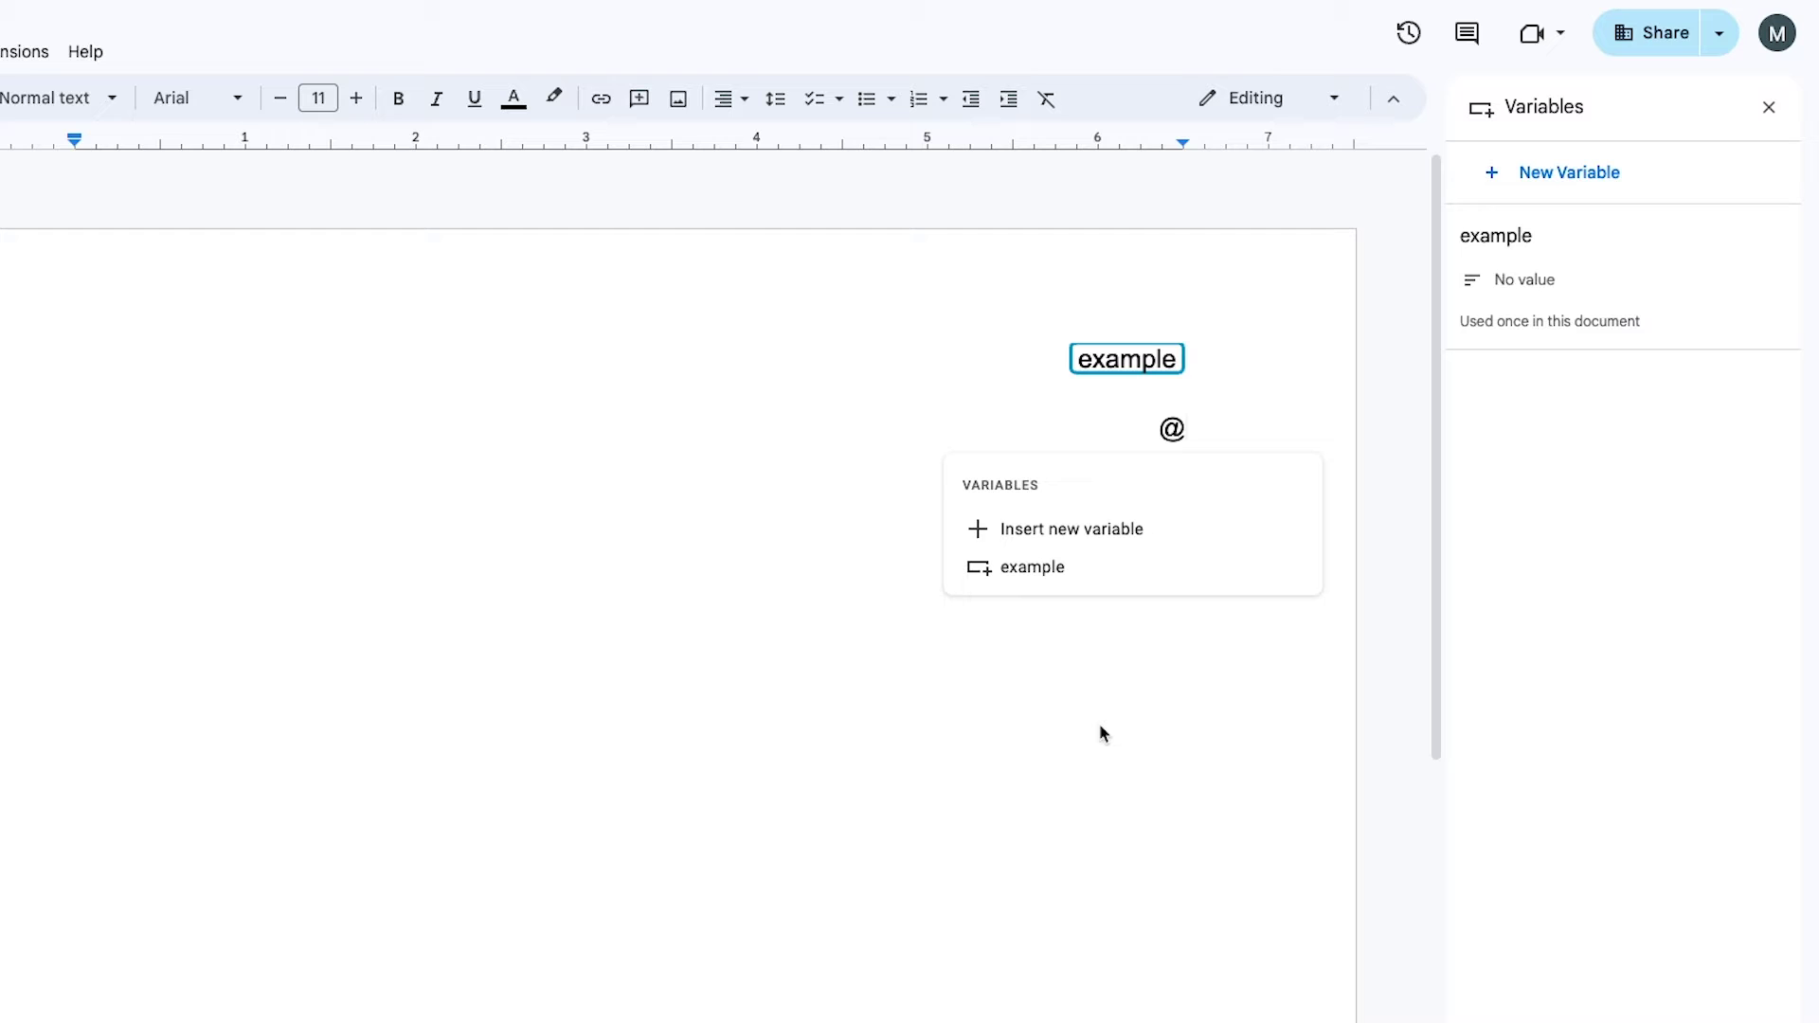
left_click(1096, 573)
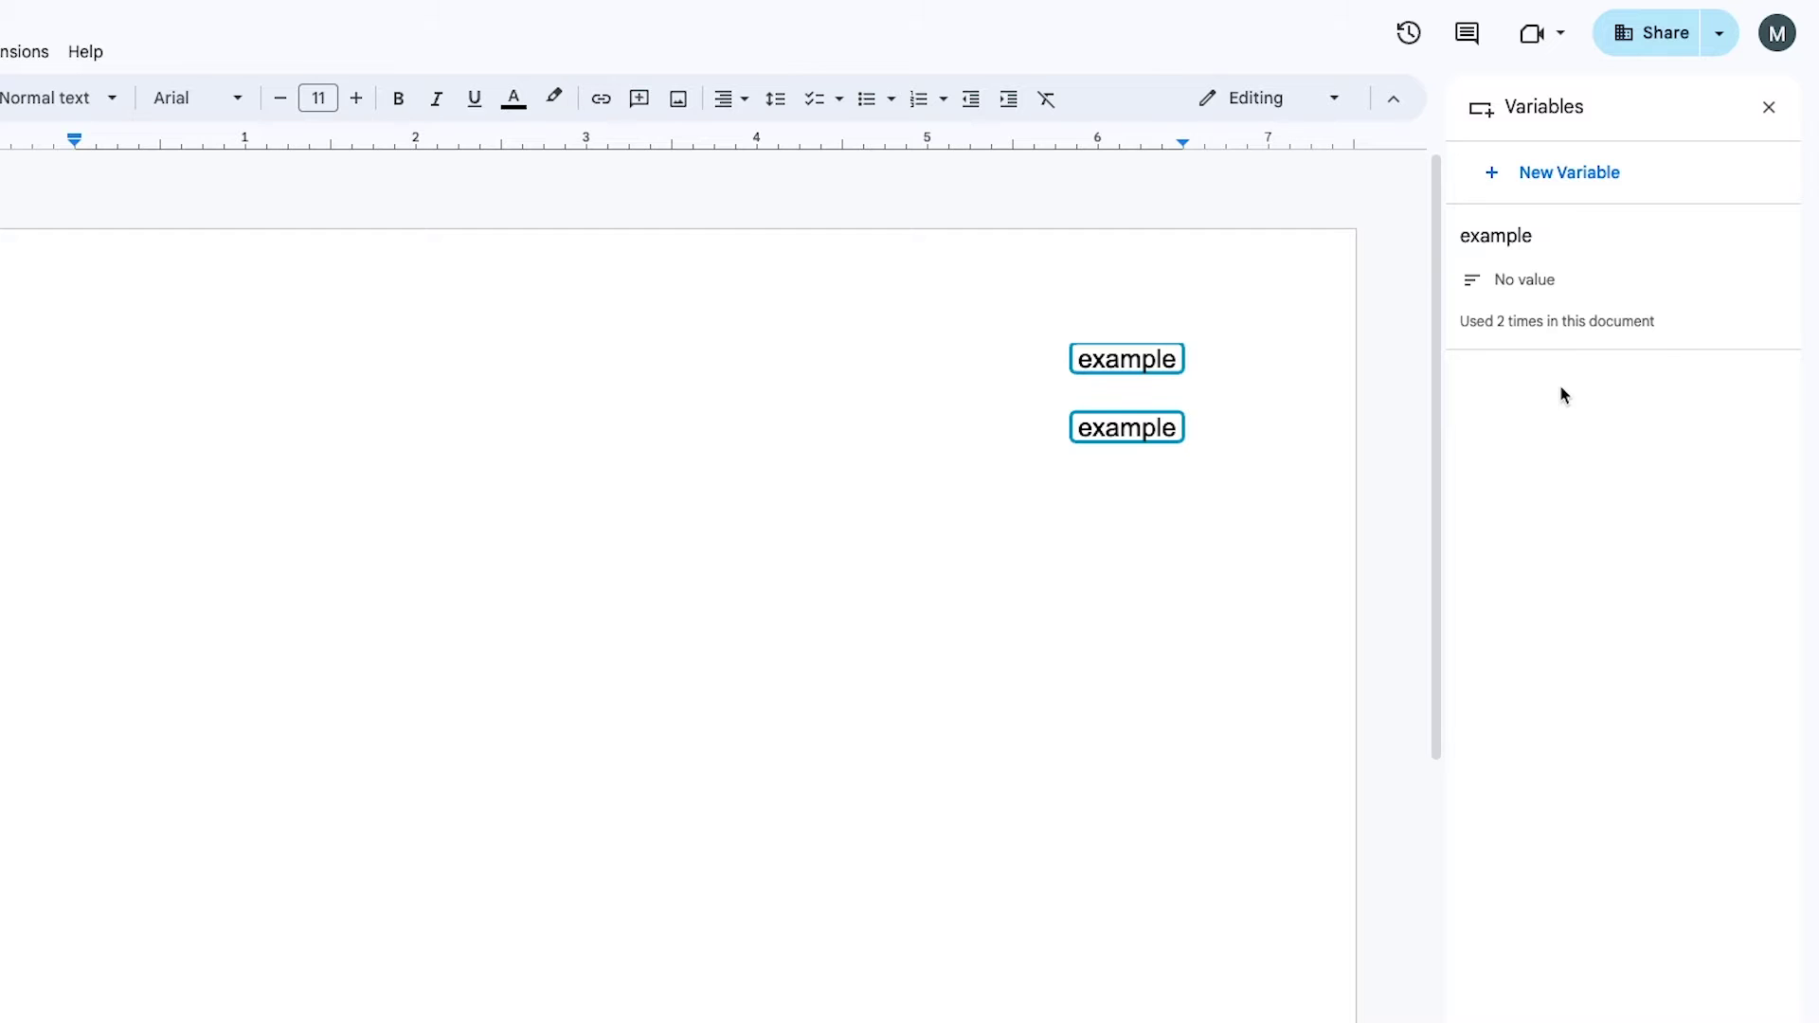
Step: Set the example variable's value to 'workflow automation' so both chips display it
left_click(1130, 363)
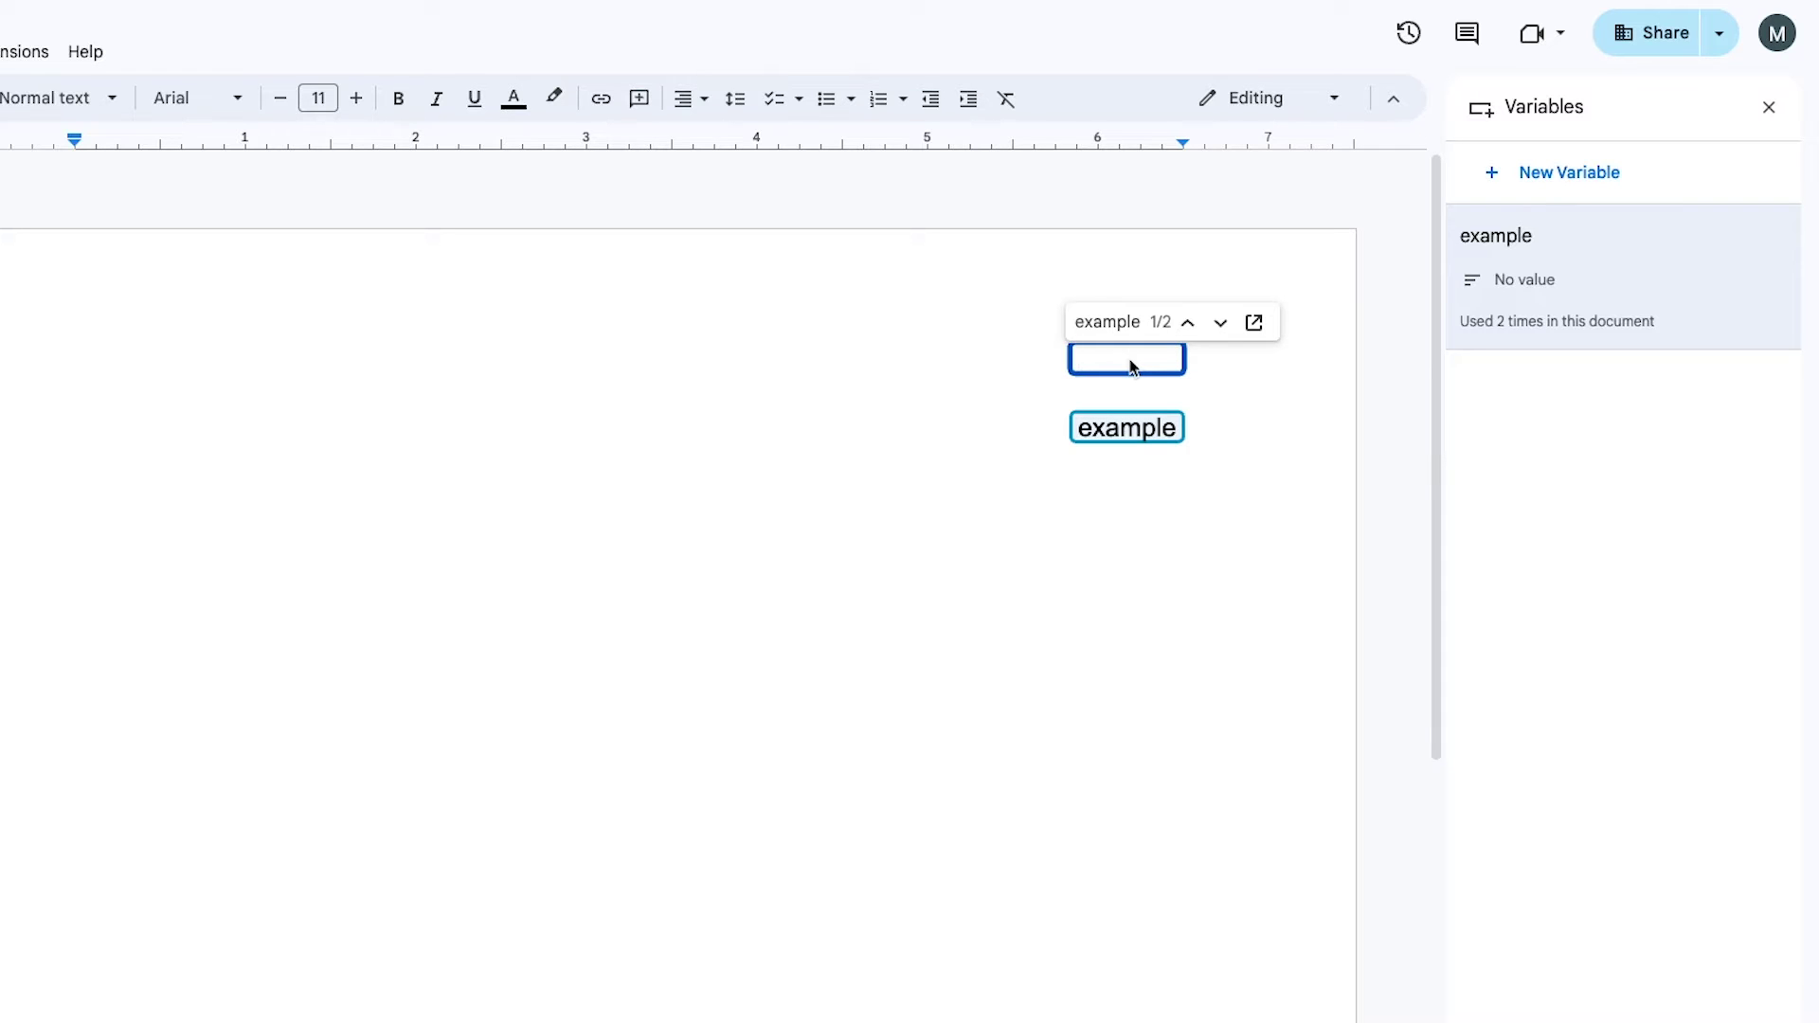
type("automation")
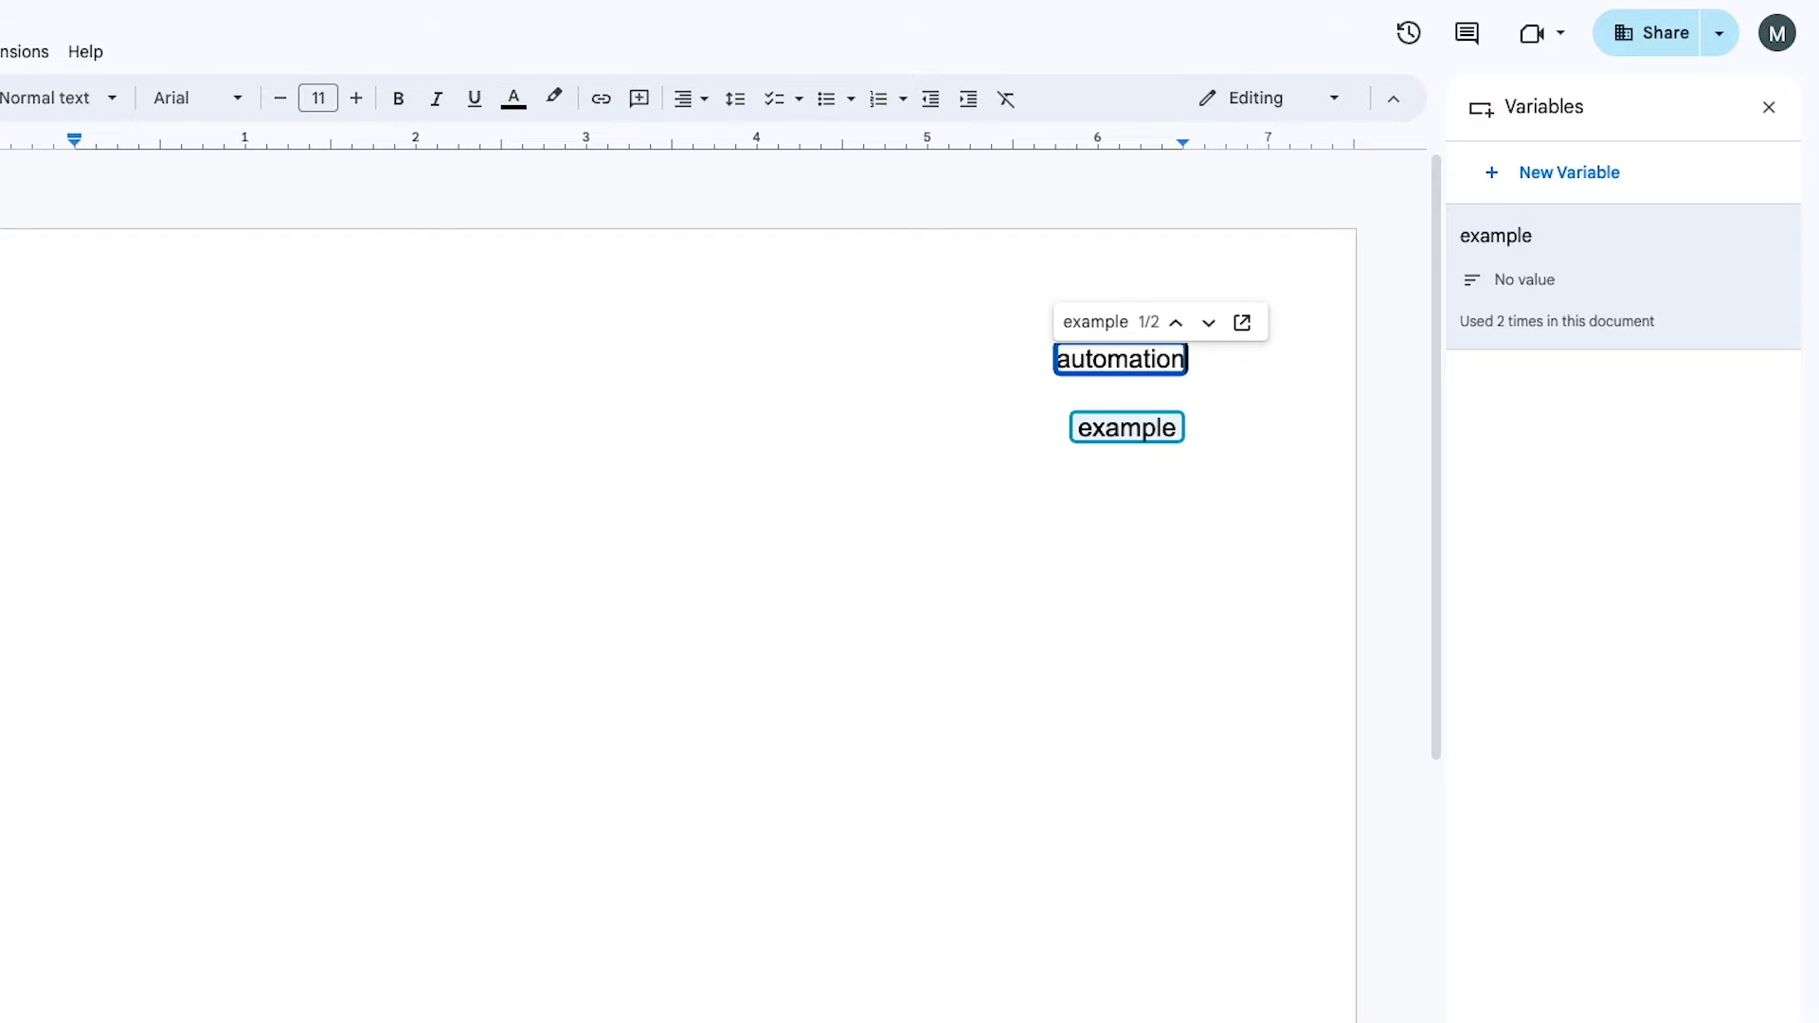
left_click(1242, 412)
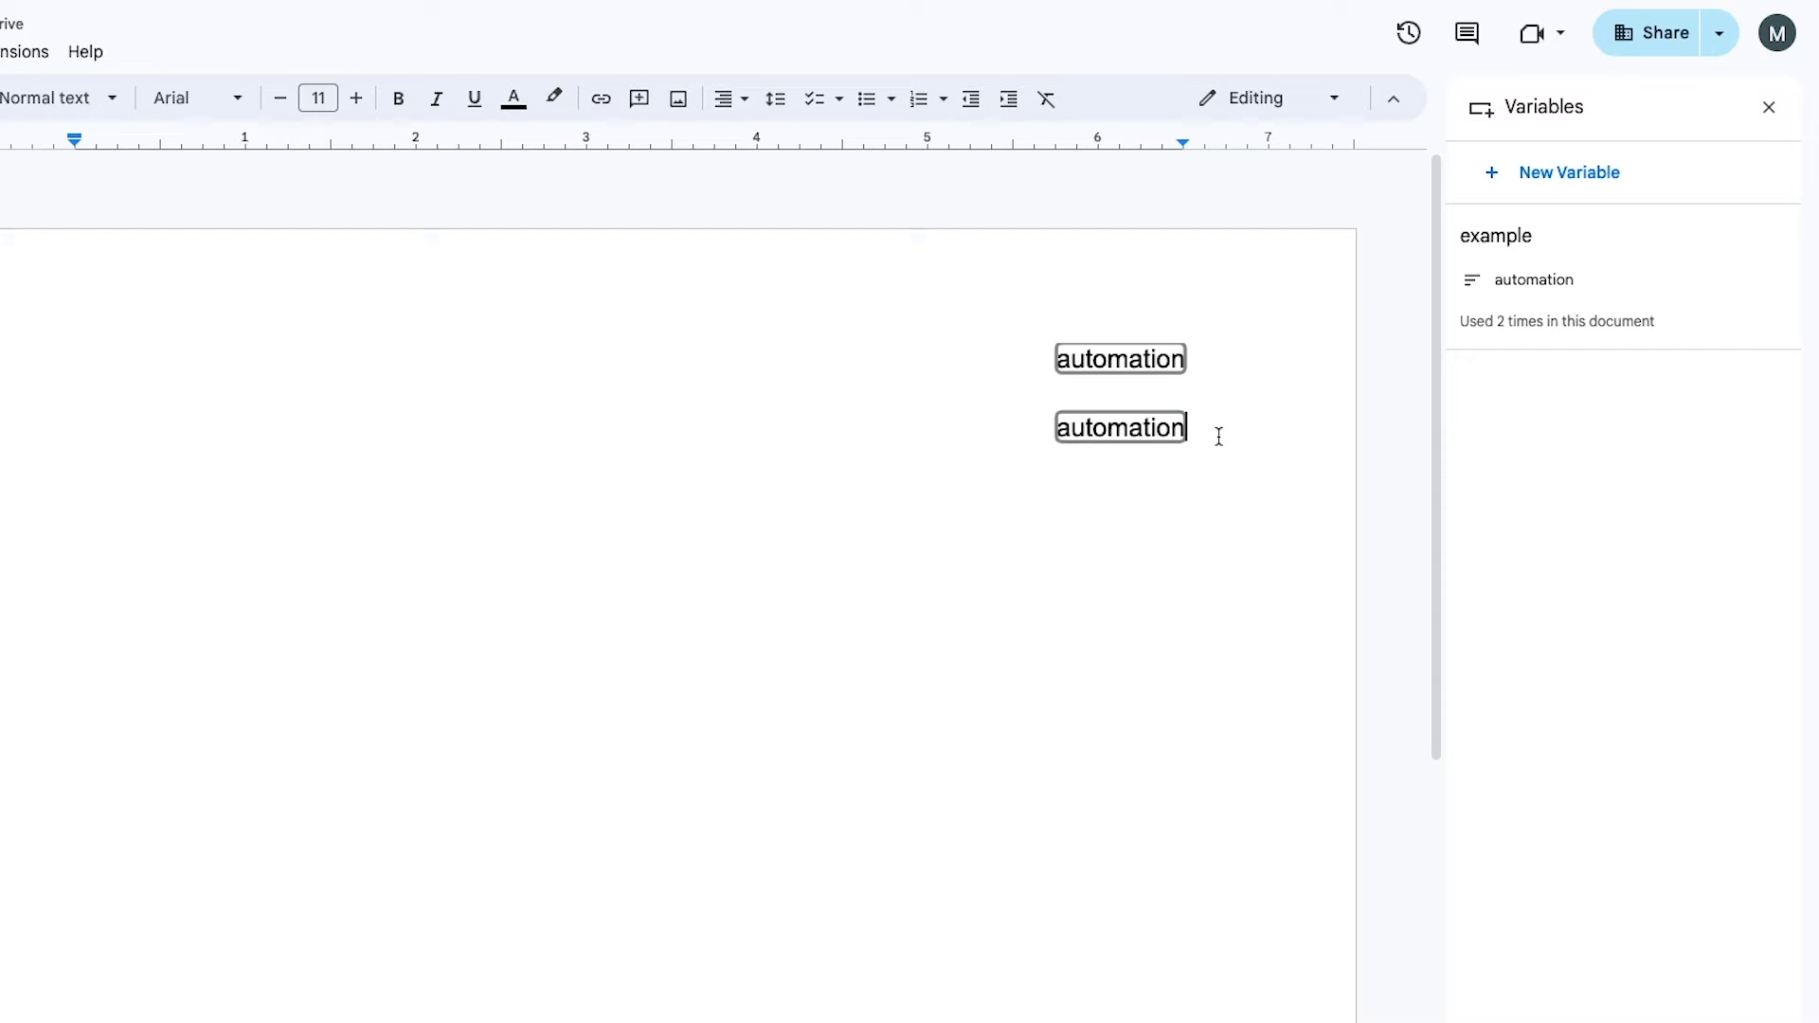
left_click(1130, 363)
left_click(1058, 359)
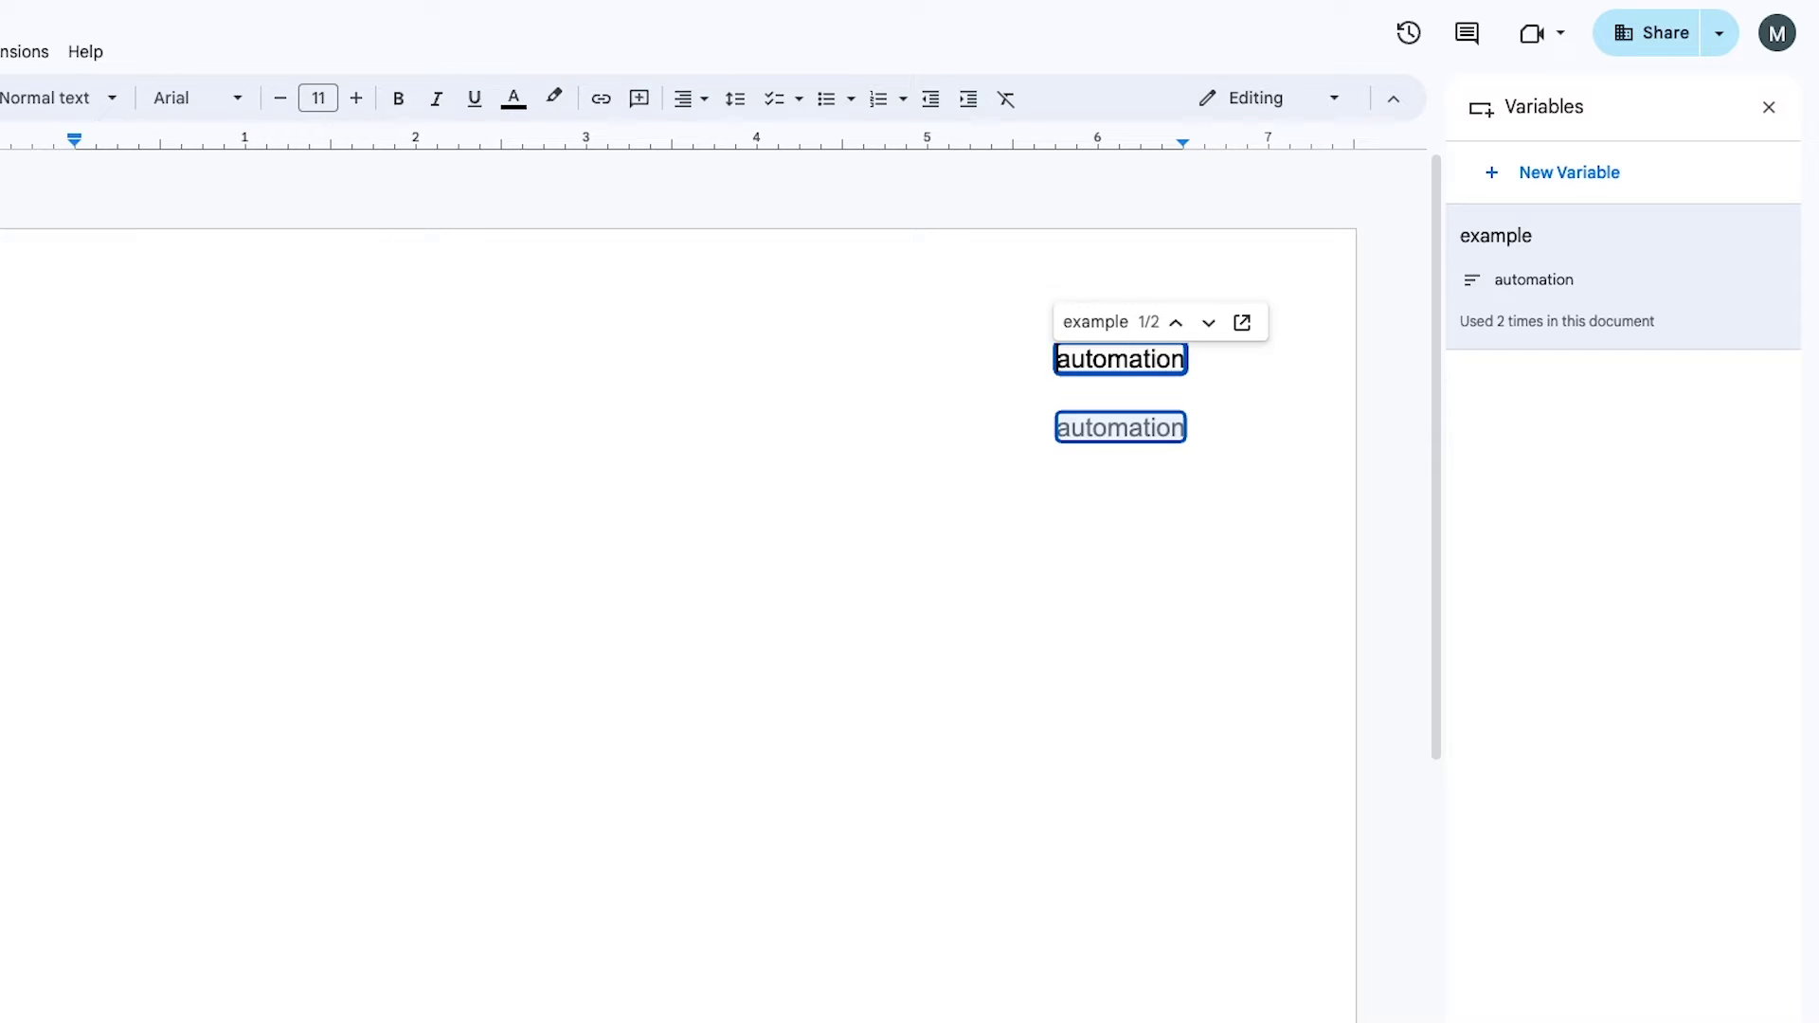
type("workflow")
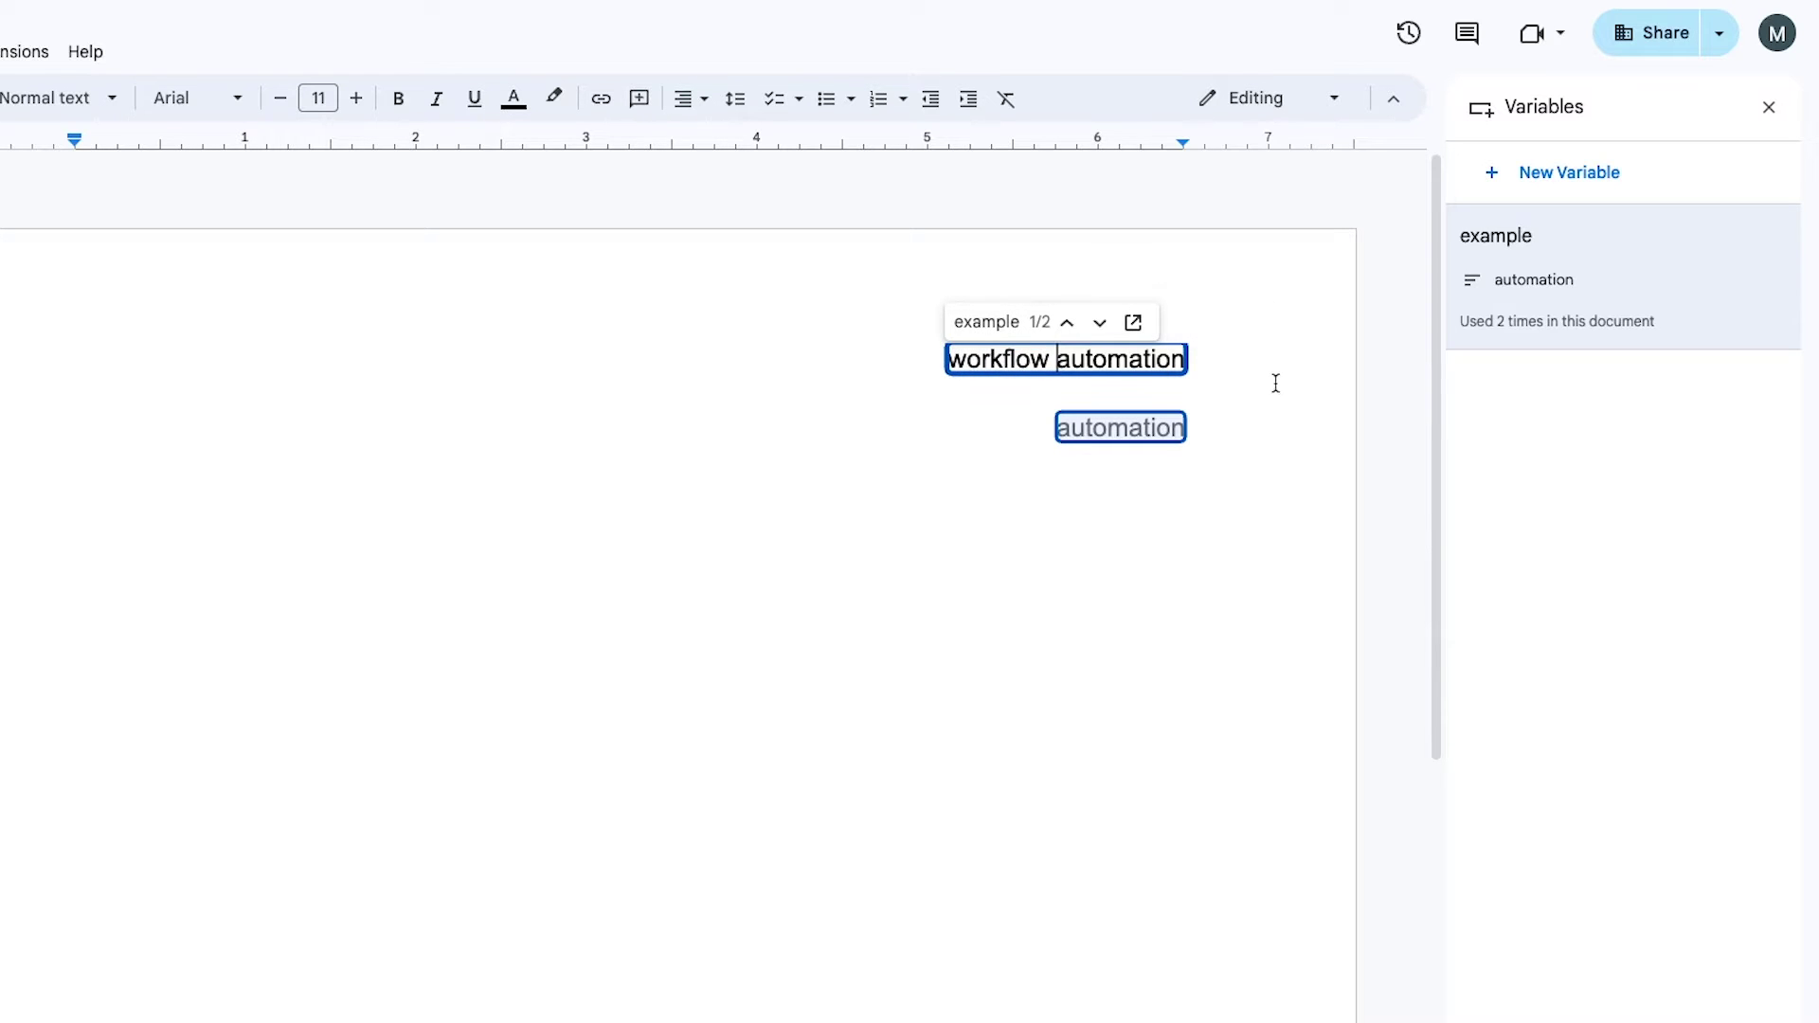
left_click(1277, 386)
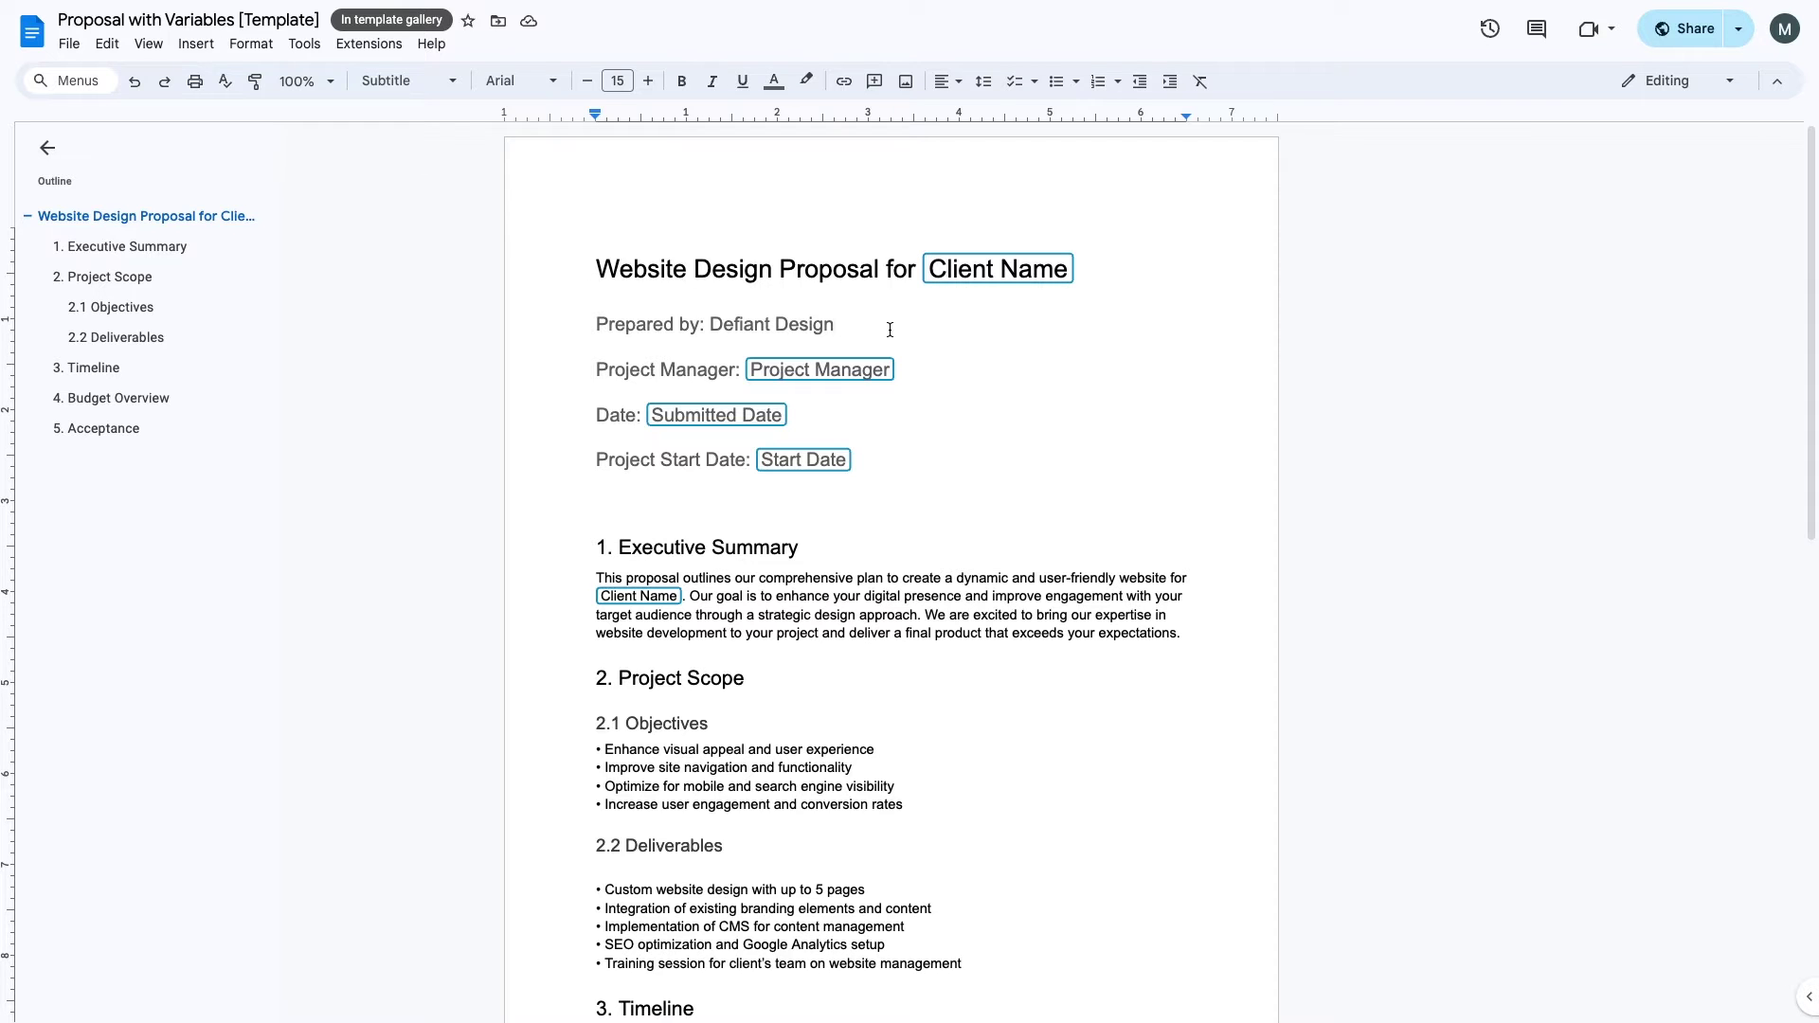
Step: Open the 'Proposal with Variables [Template]' document from the template gallery
left_click(890, 330)
scroll(935, 477, "down", 5)
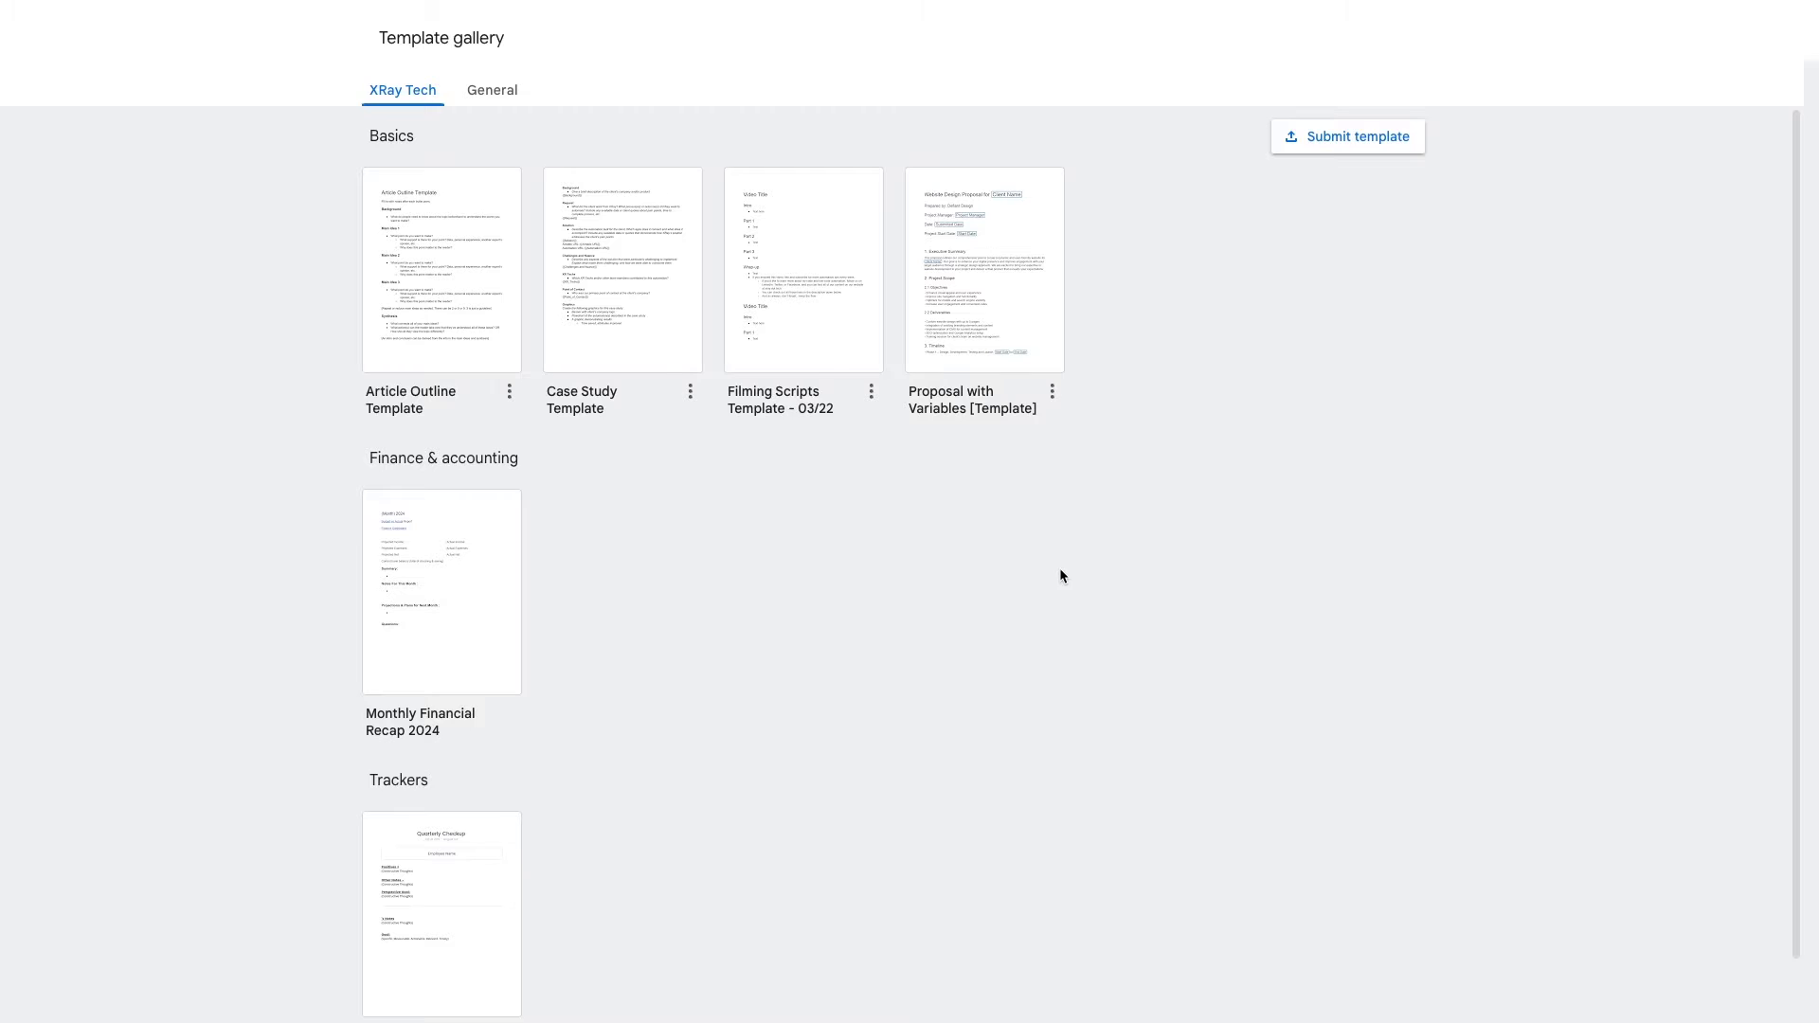
left_click(1009, 308)
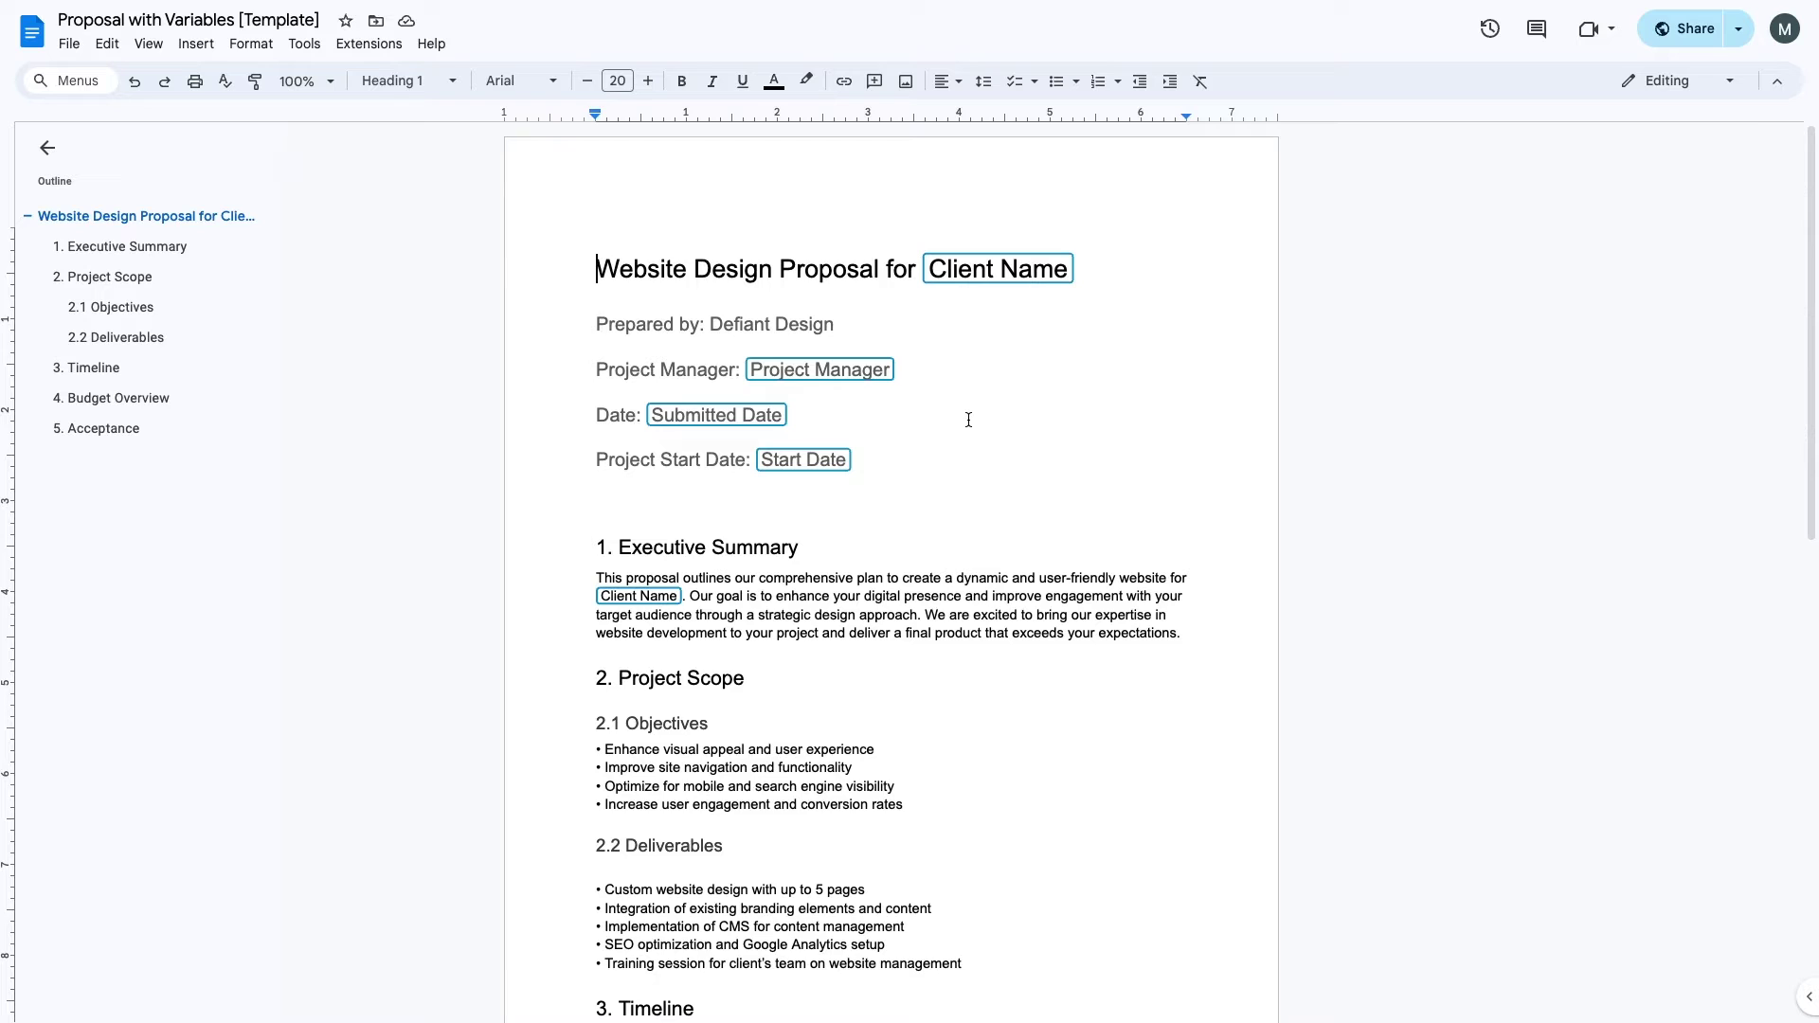
Step: In the variables list, set Client Name to TestCo, End Date 07/30/24, Project Fee $15,000
left_click(994, 275)
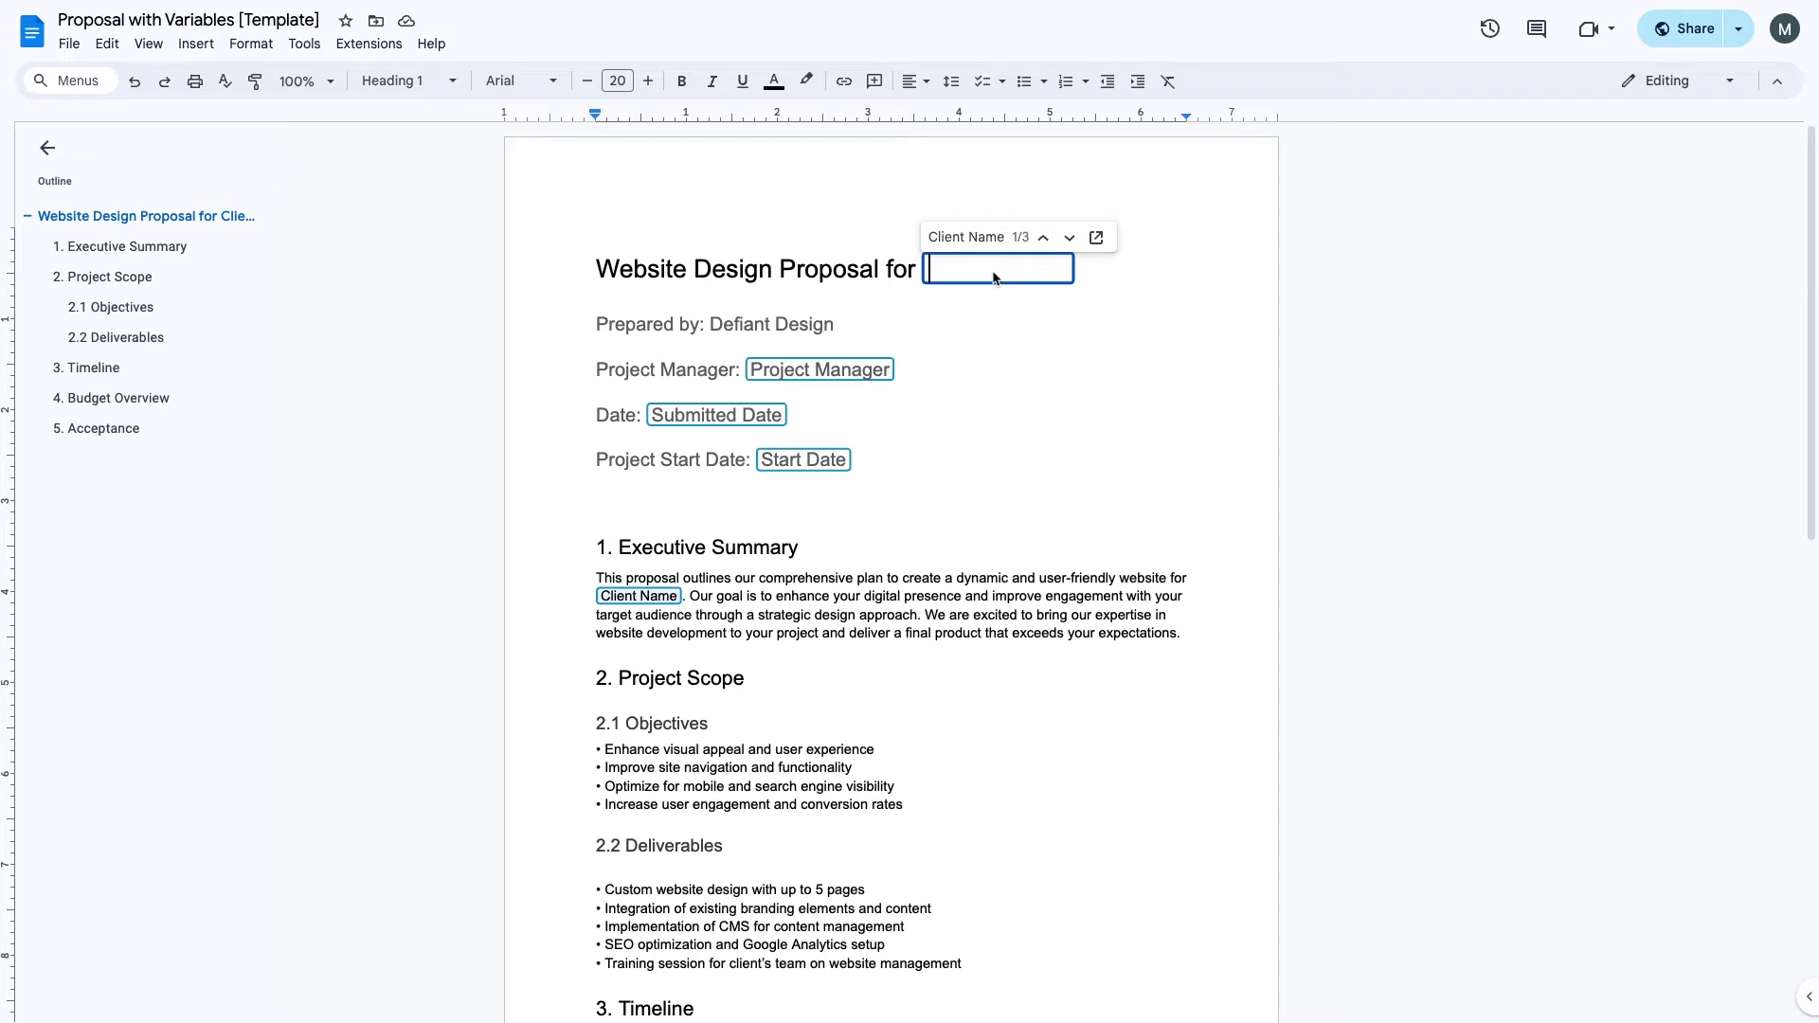
left_click(1096, 238)
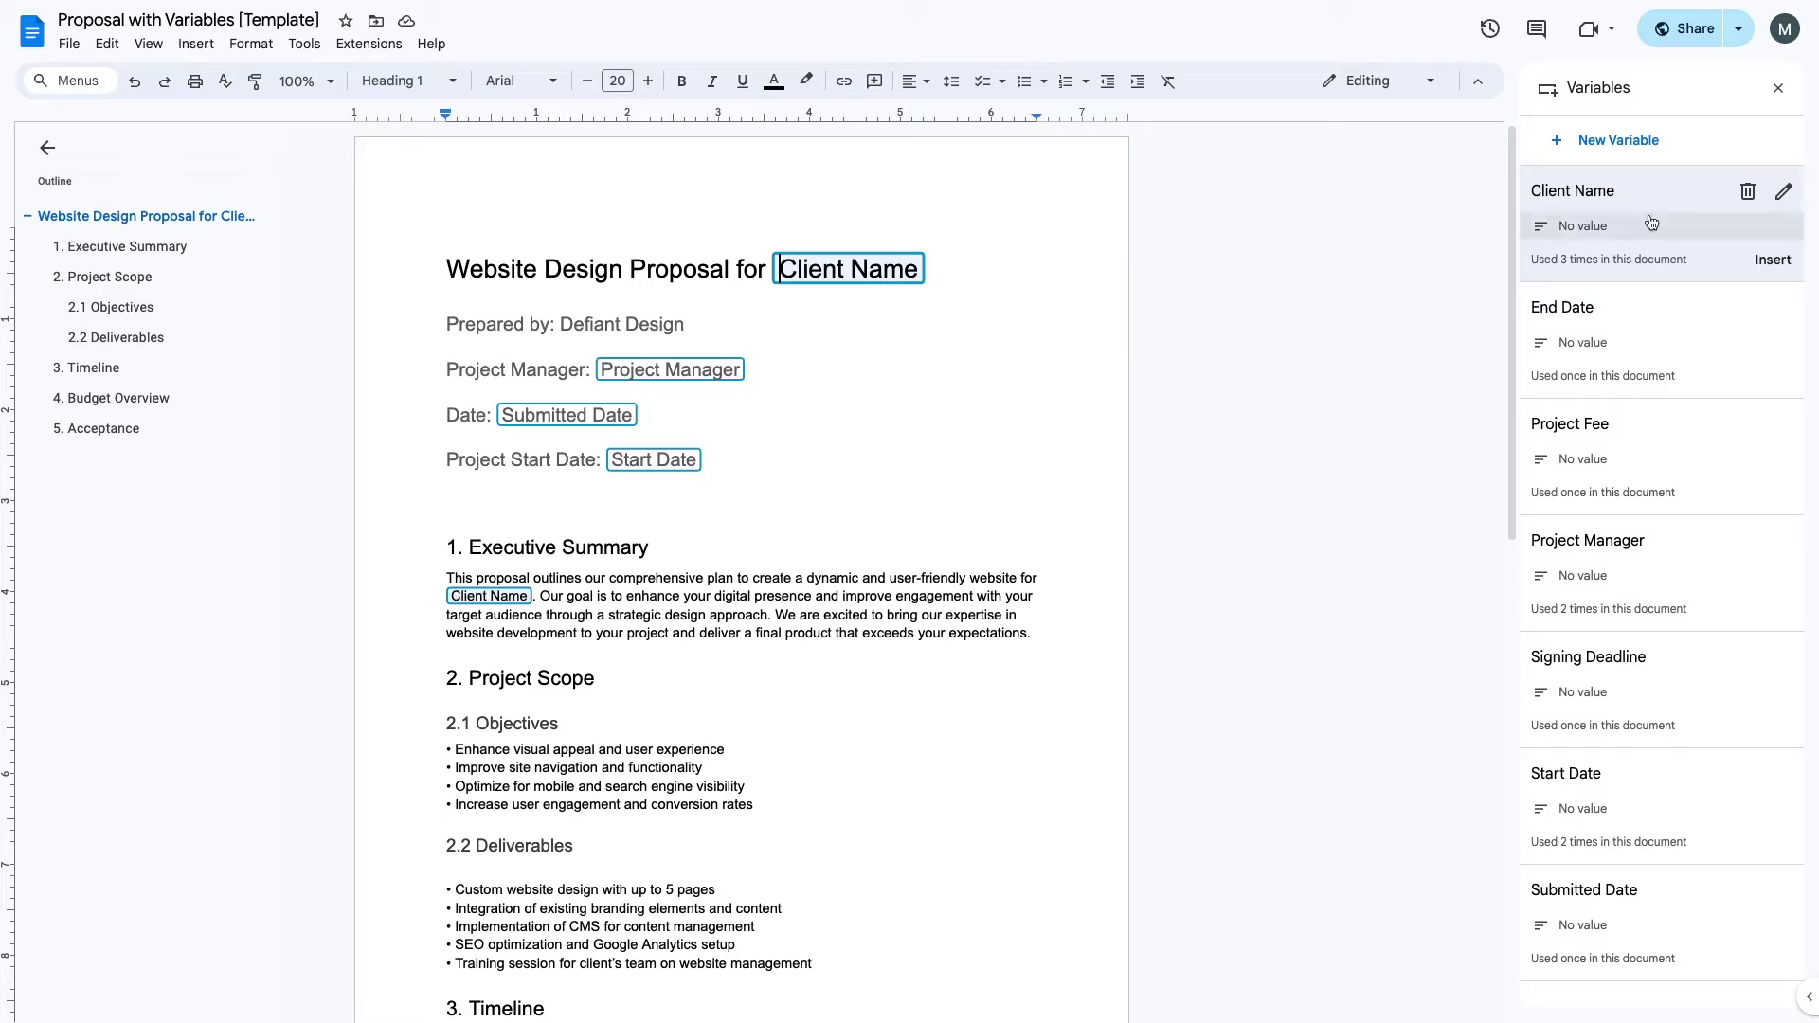
left_click(1594, 231)
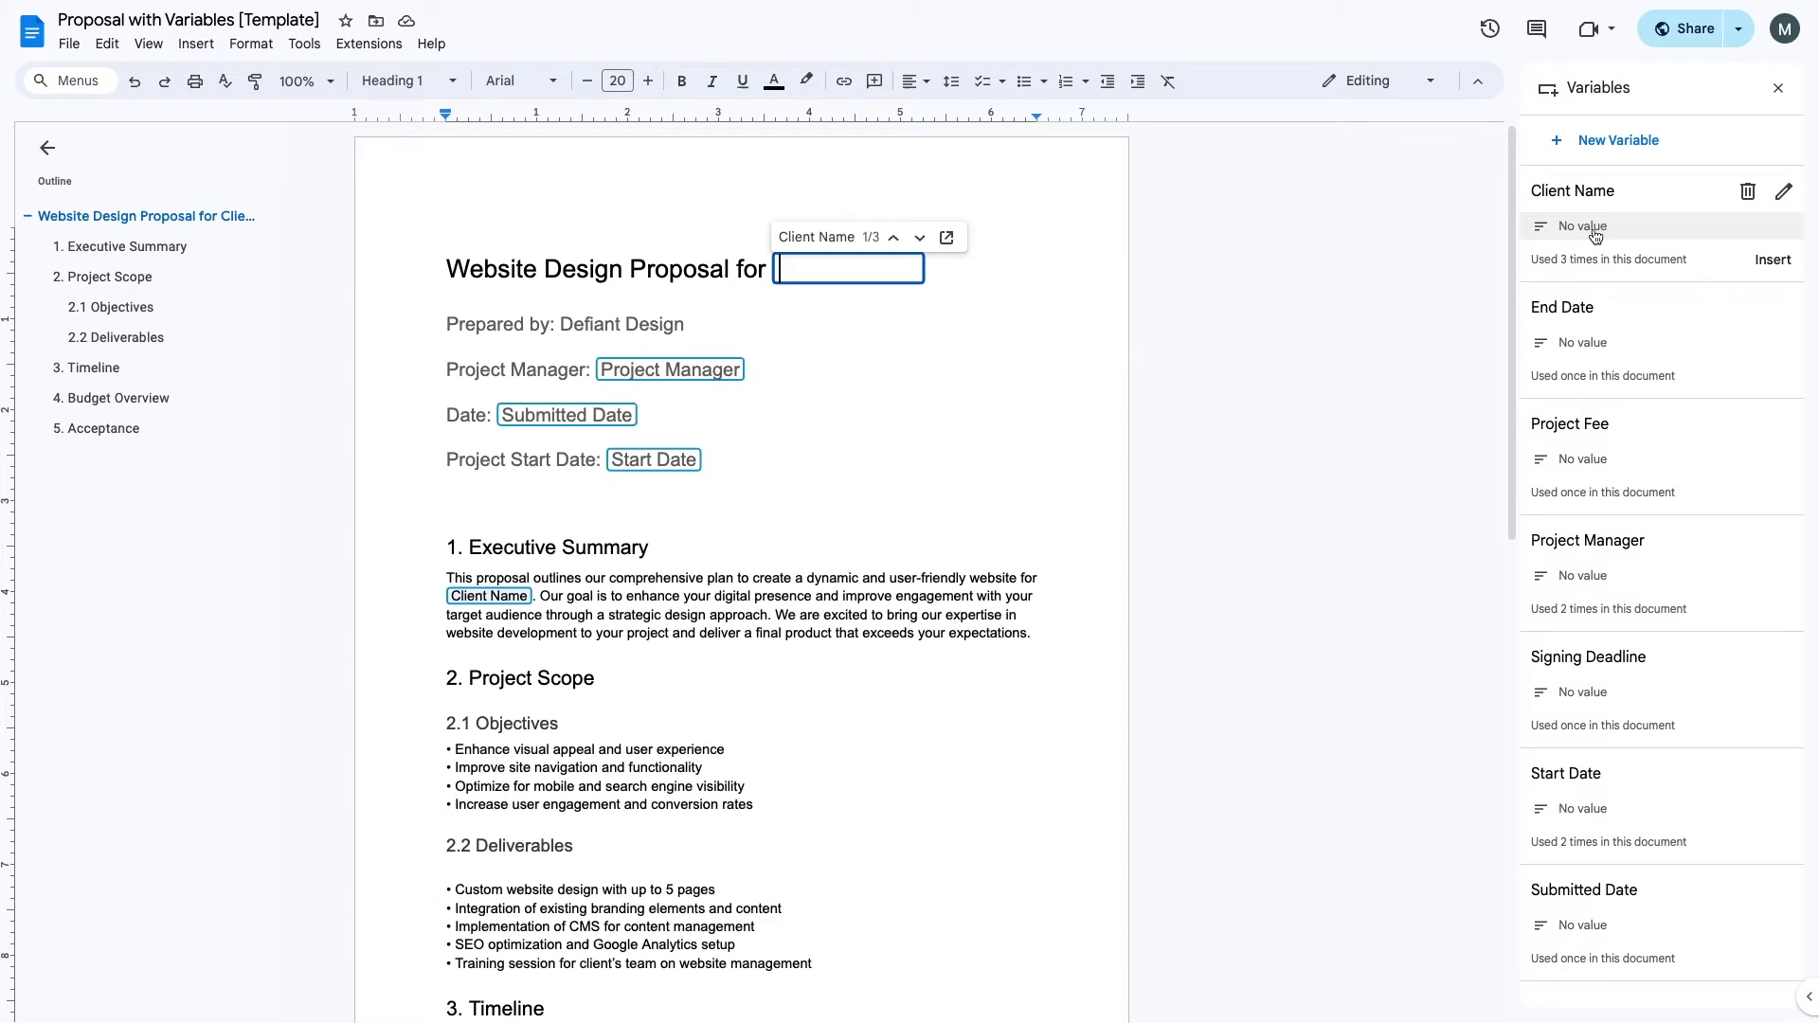
type("TestCo")
key("Return")
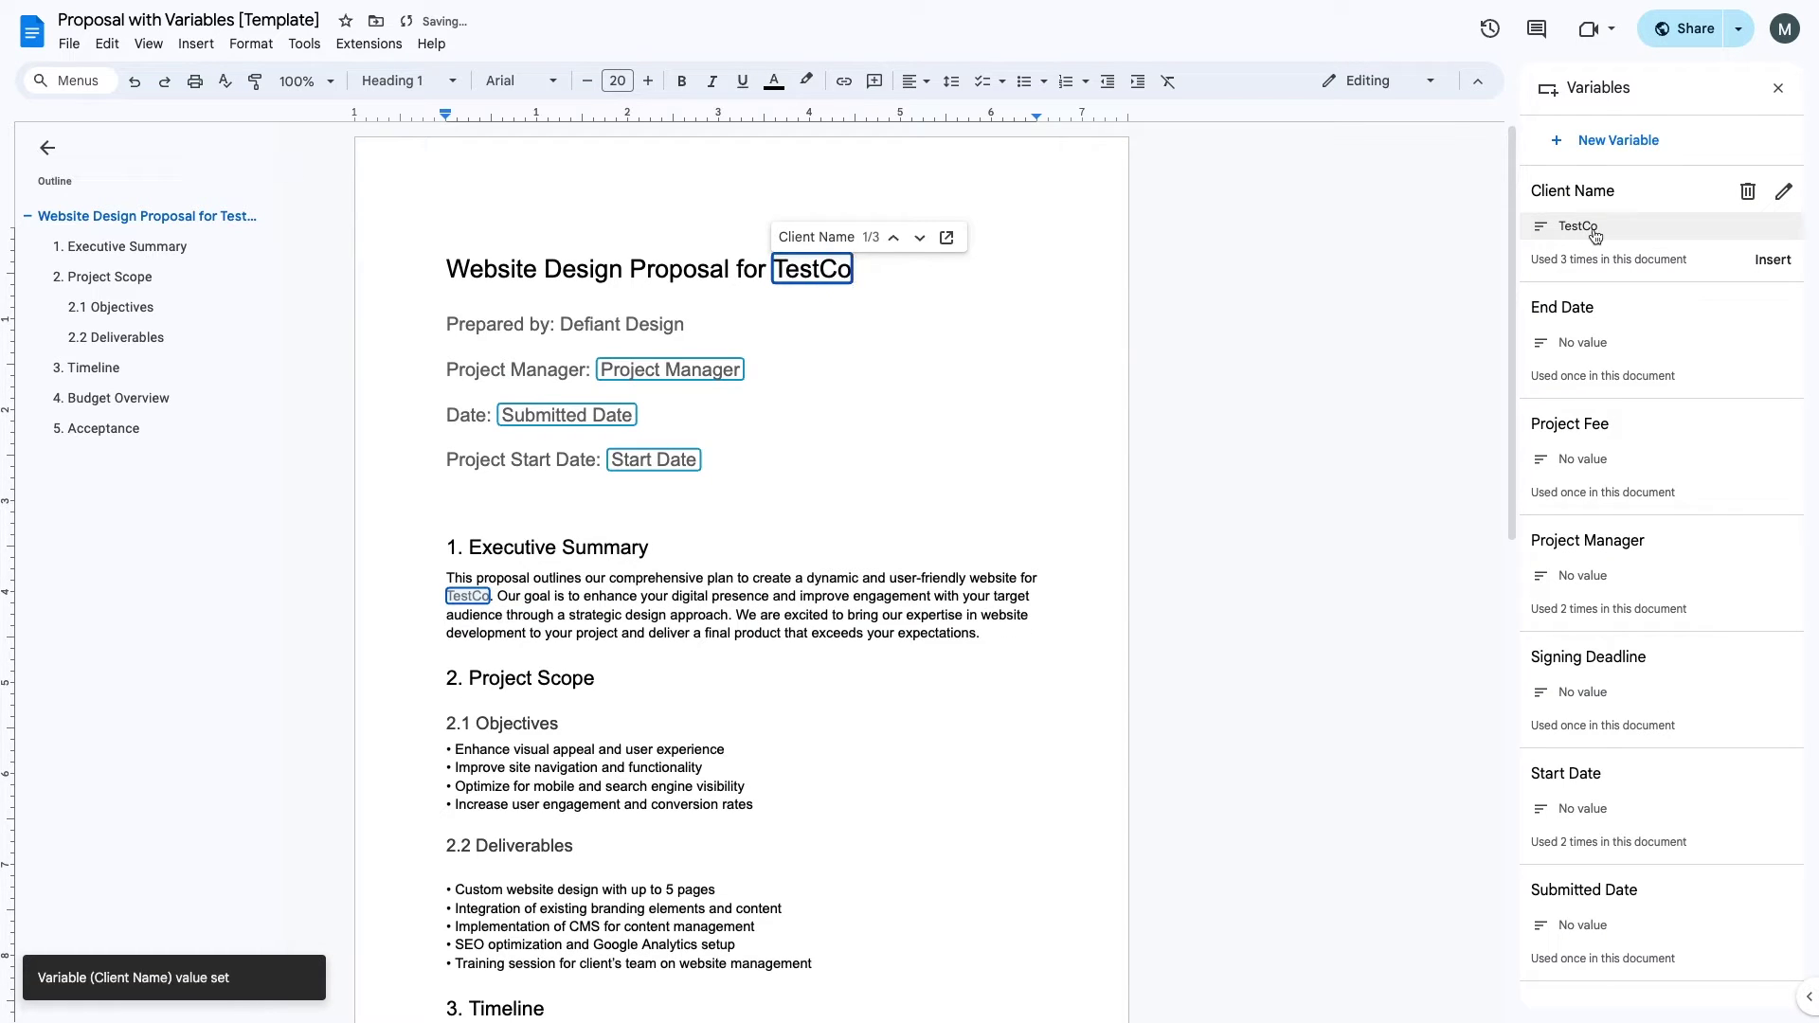
left_click(1594, 345)
type("07/30")
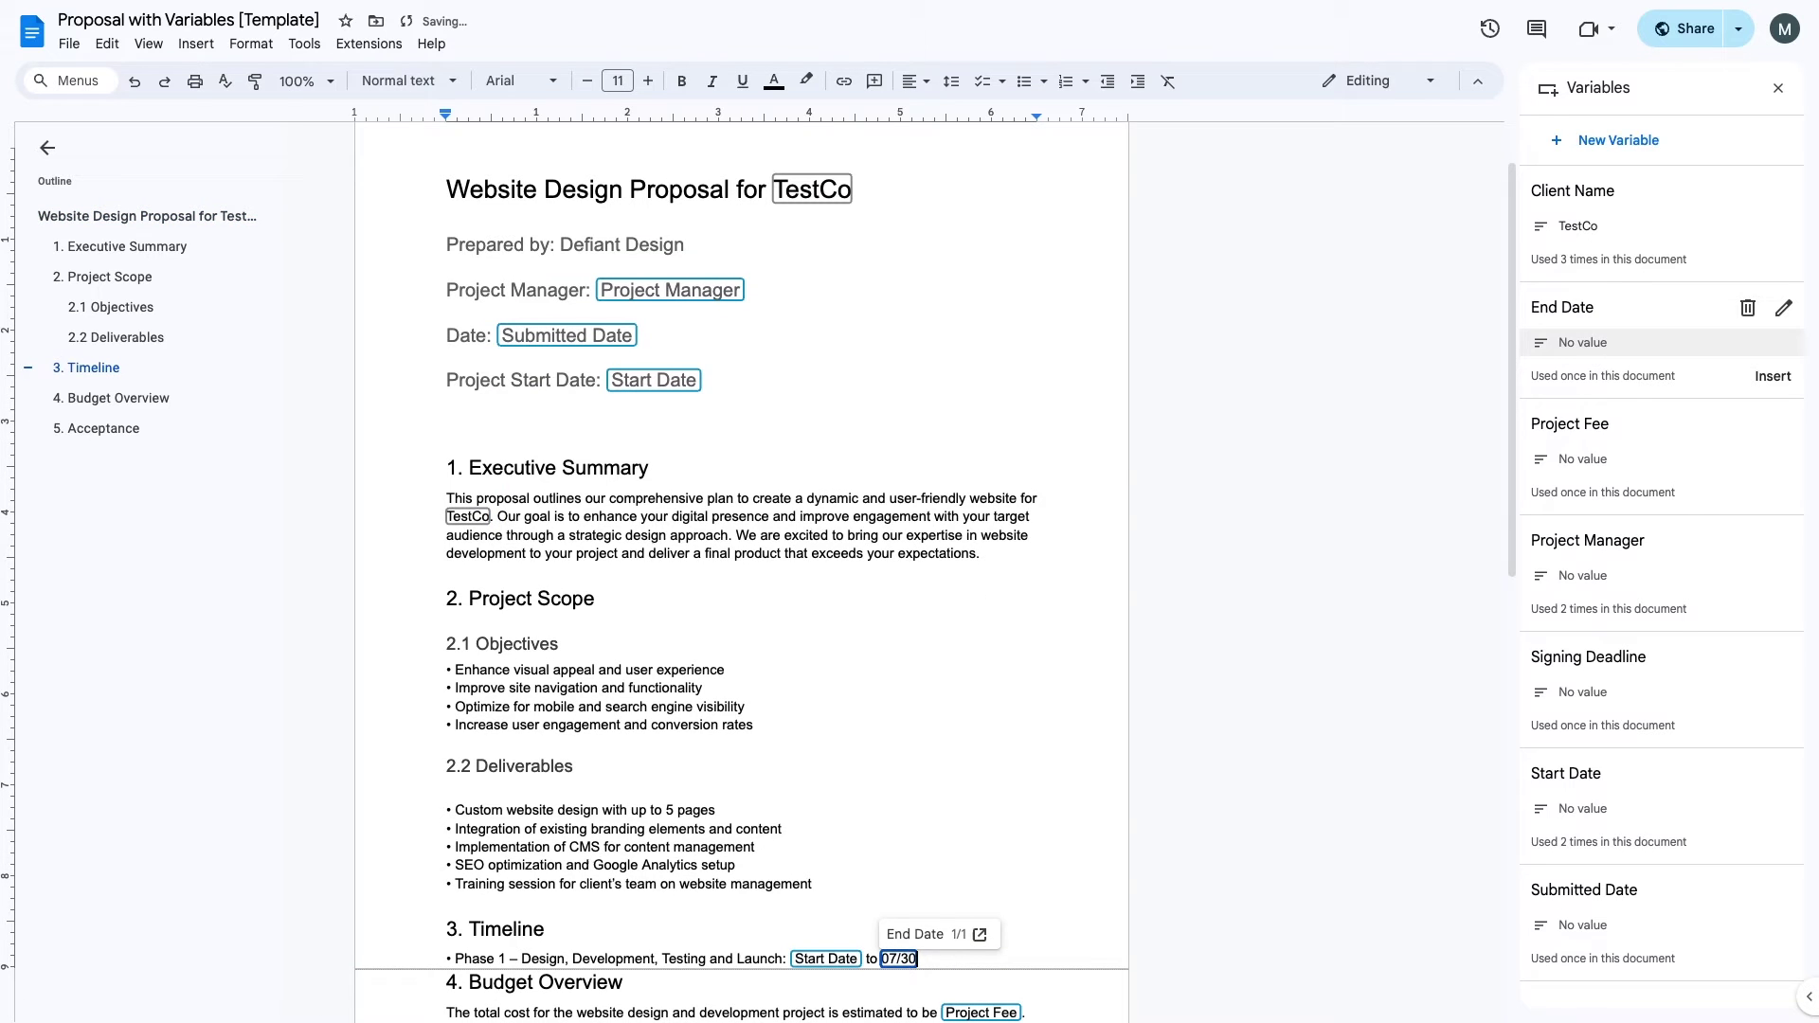
type("/24")
key("Return")
left_click(1595, 461)
type("$15")
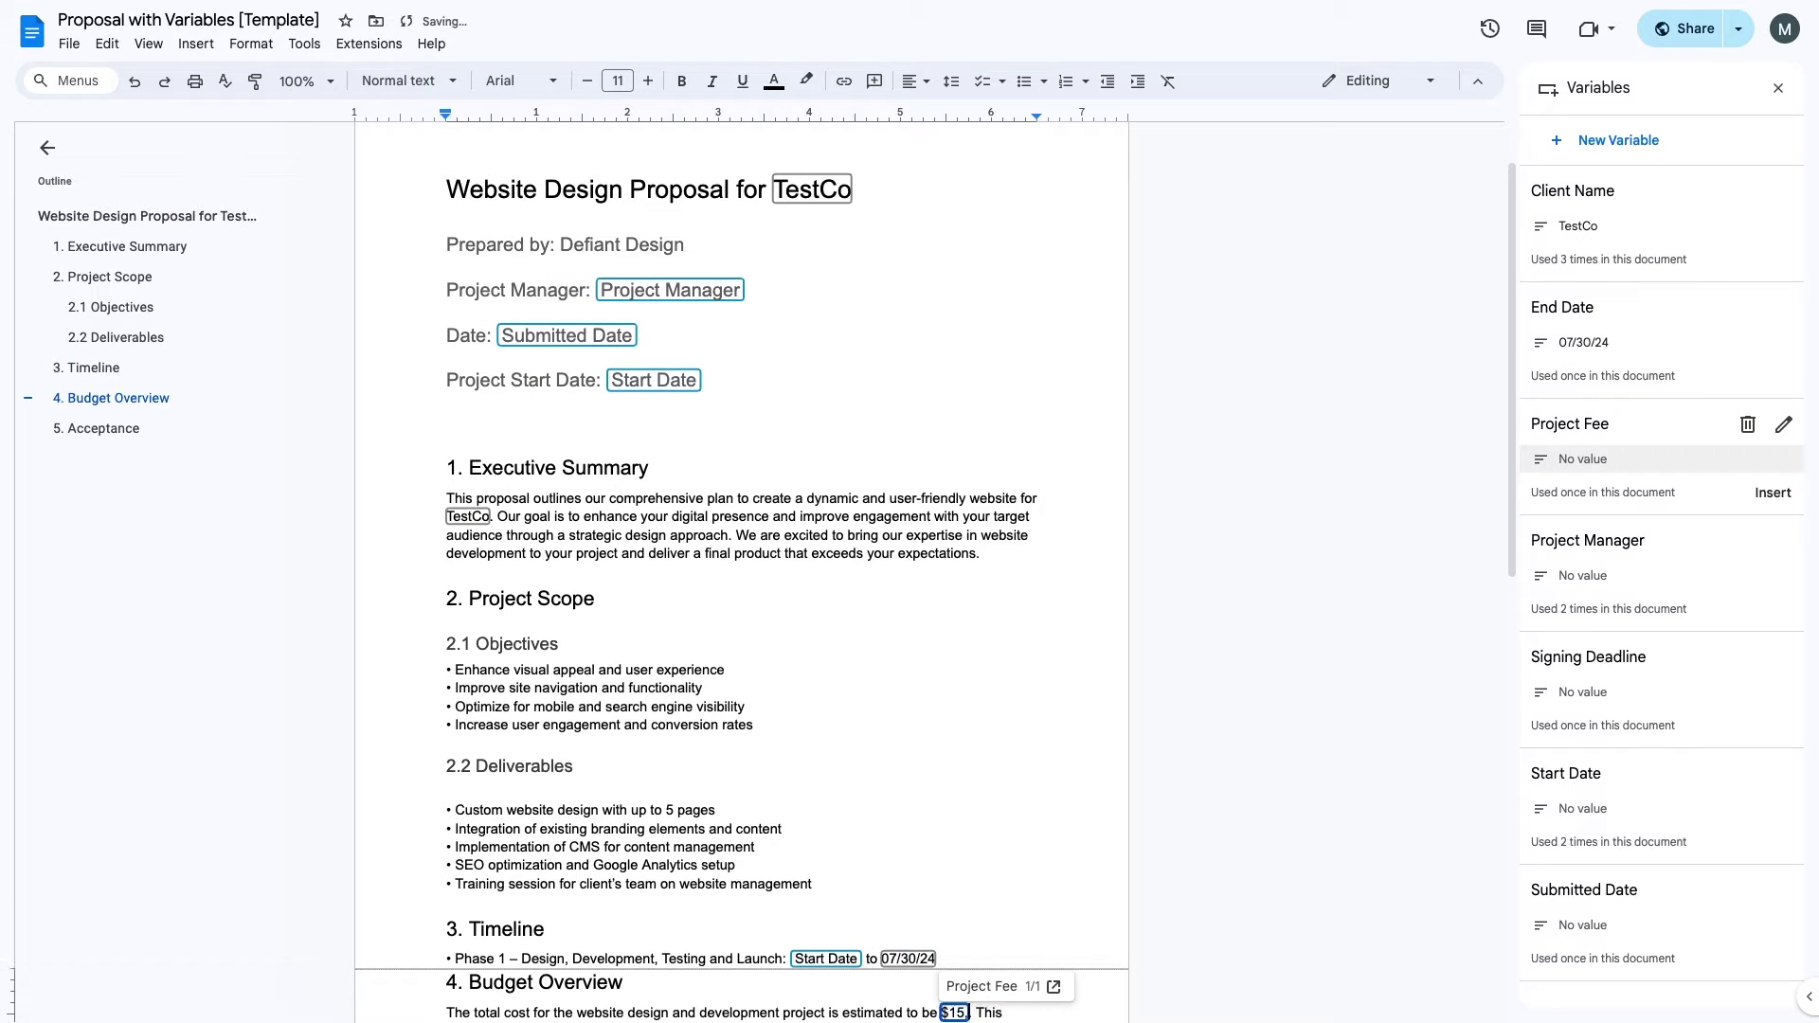
type(",000")
key("Return")
Step: Enter the project manager's name, Signing Deadline 04/30/24, Start Date 05/28/24, Submitted Date 04/23/24
left_click(1595, 578)
type("Dwigt Schrute")
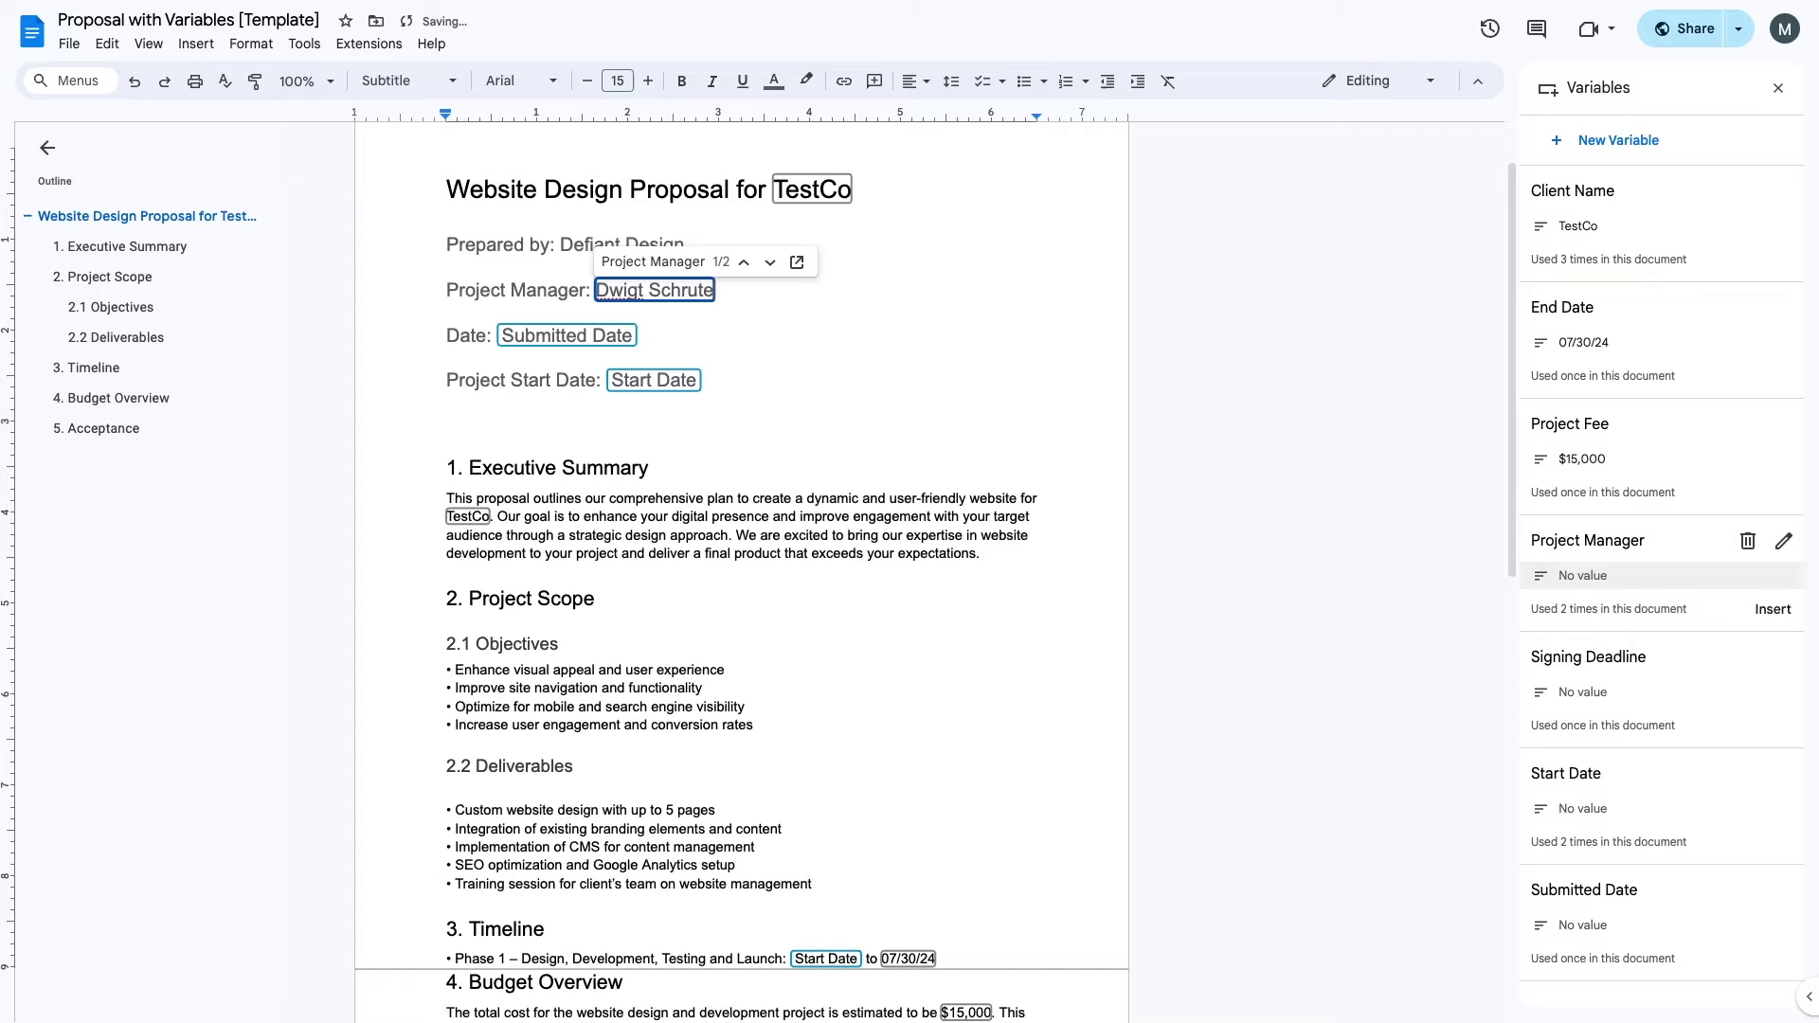
key("Return")
left_click(1604, 699)
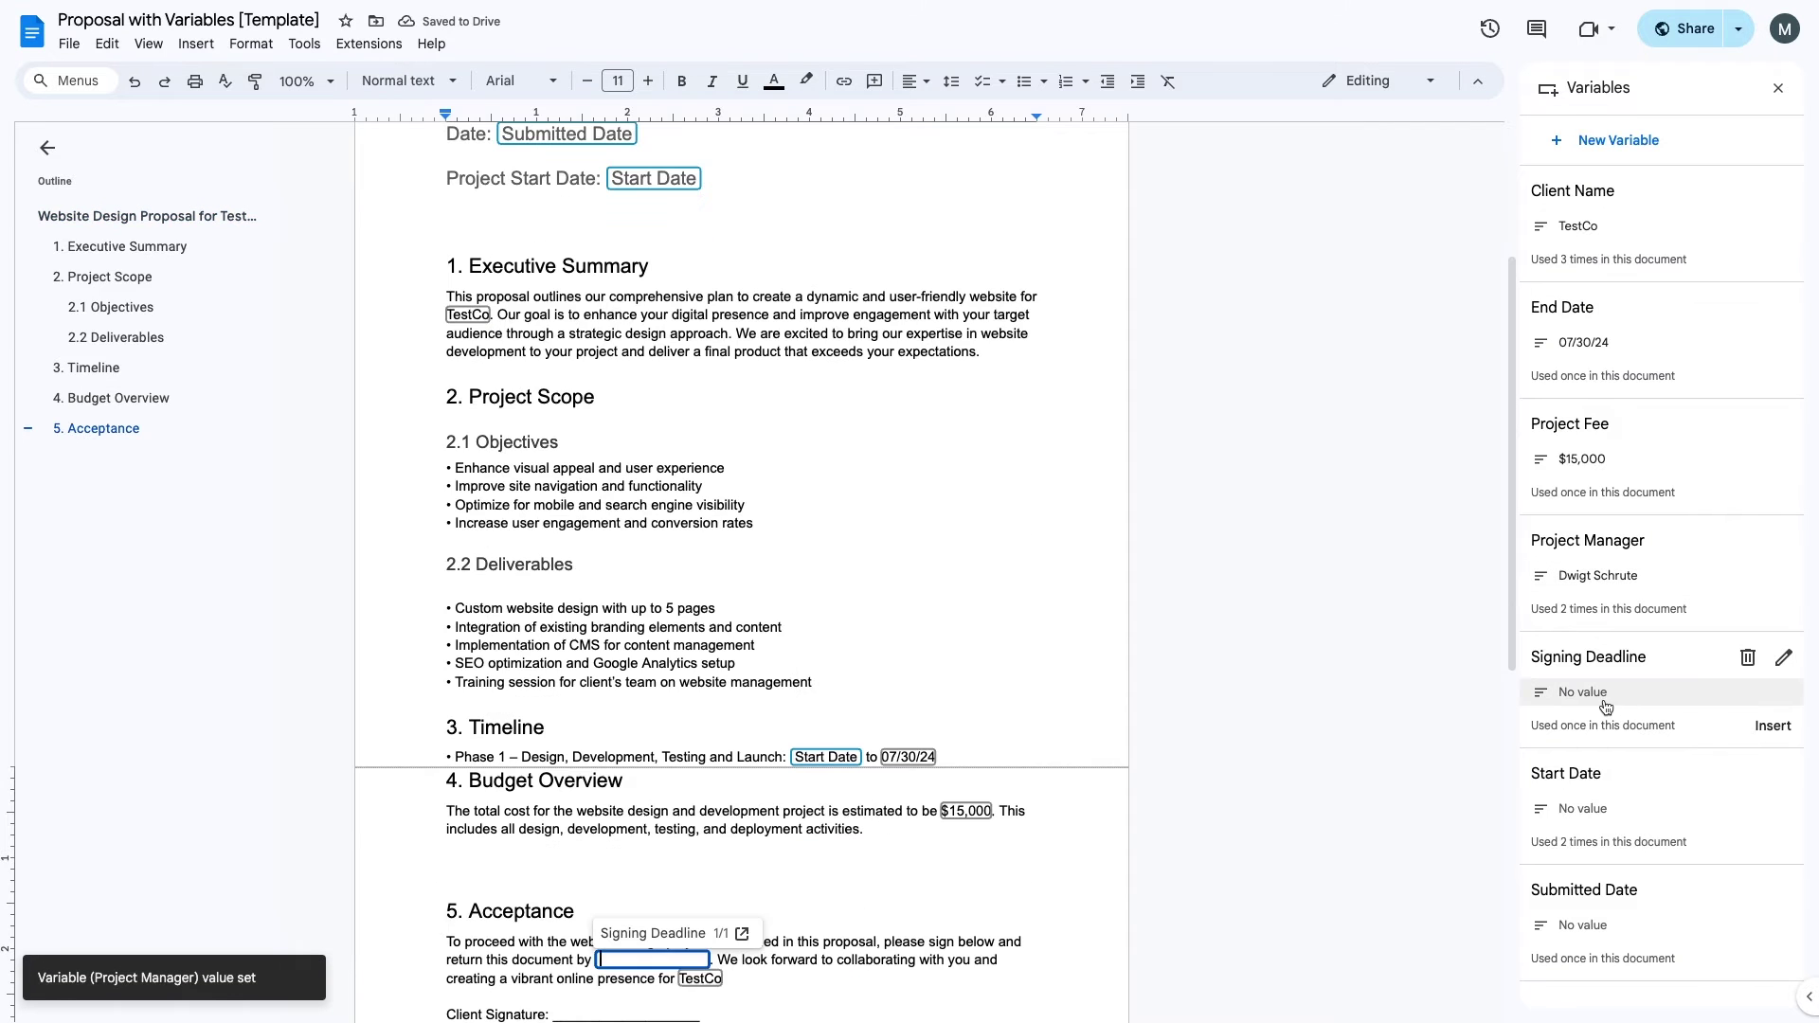
type("04/30/24")
key("Return")
left_click(1594, 810)
type("0")
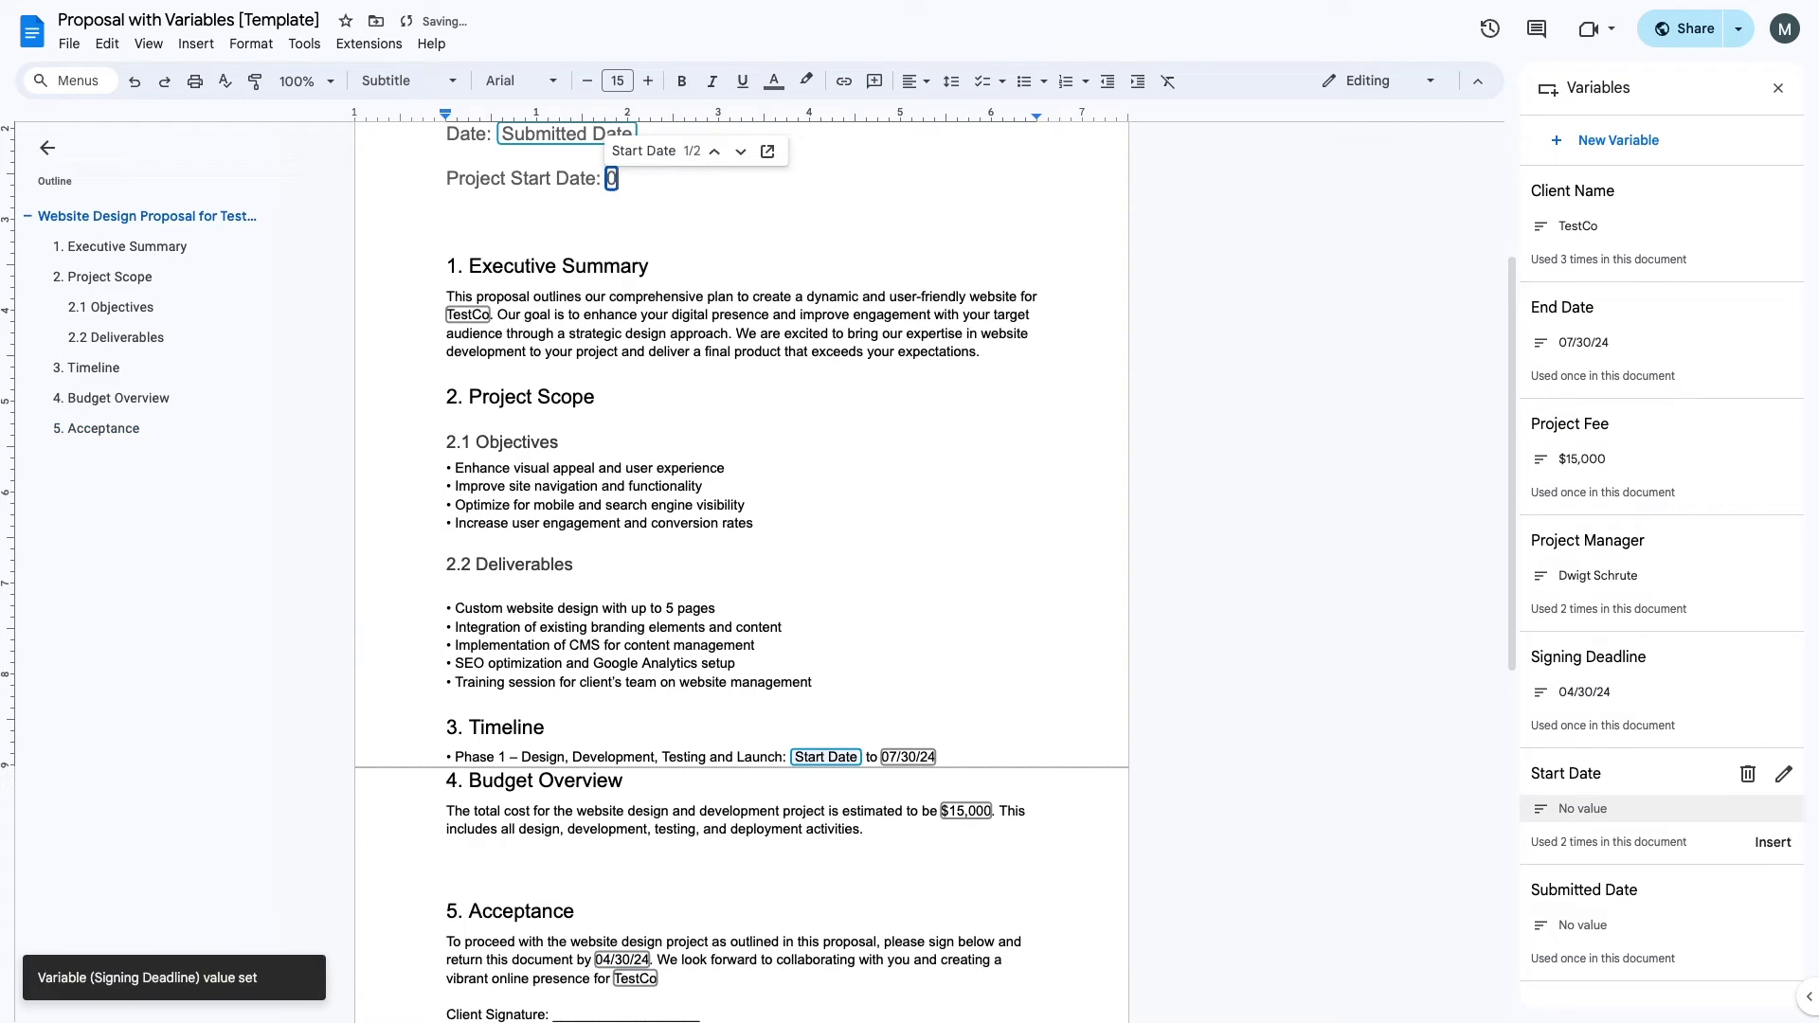
type("5/28/24")
key("Return")
left_click(1595, 925)
type("04/23")
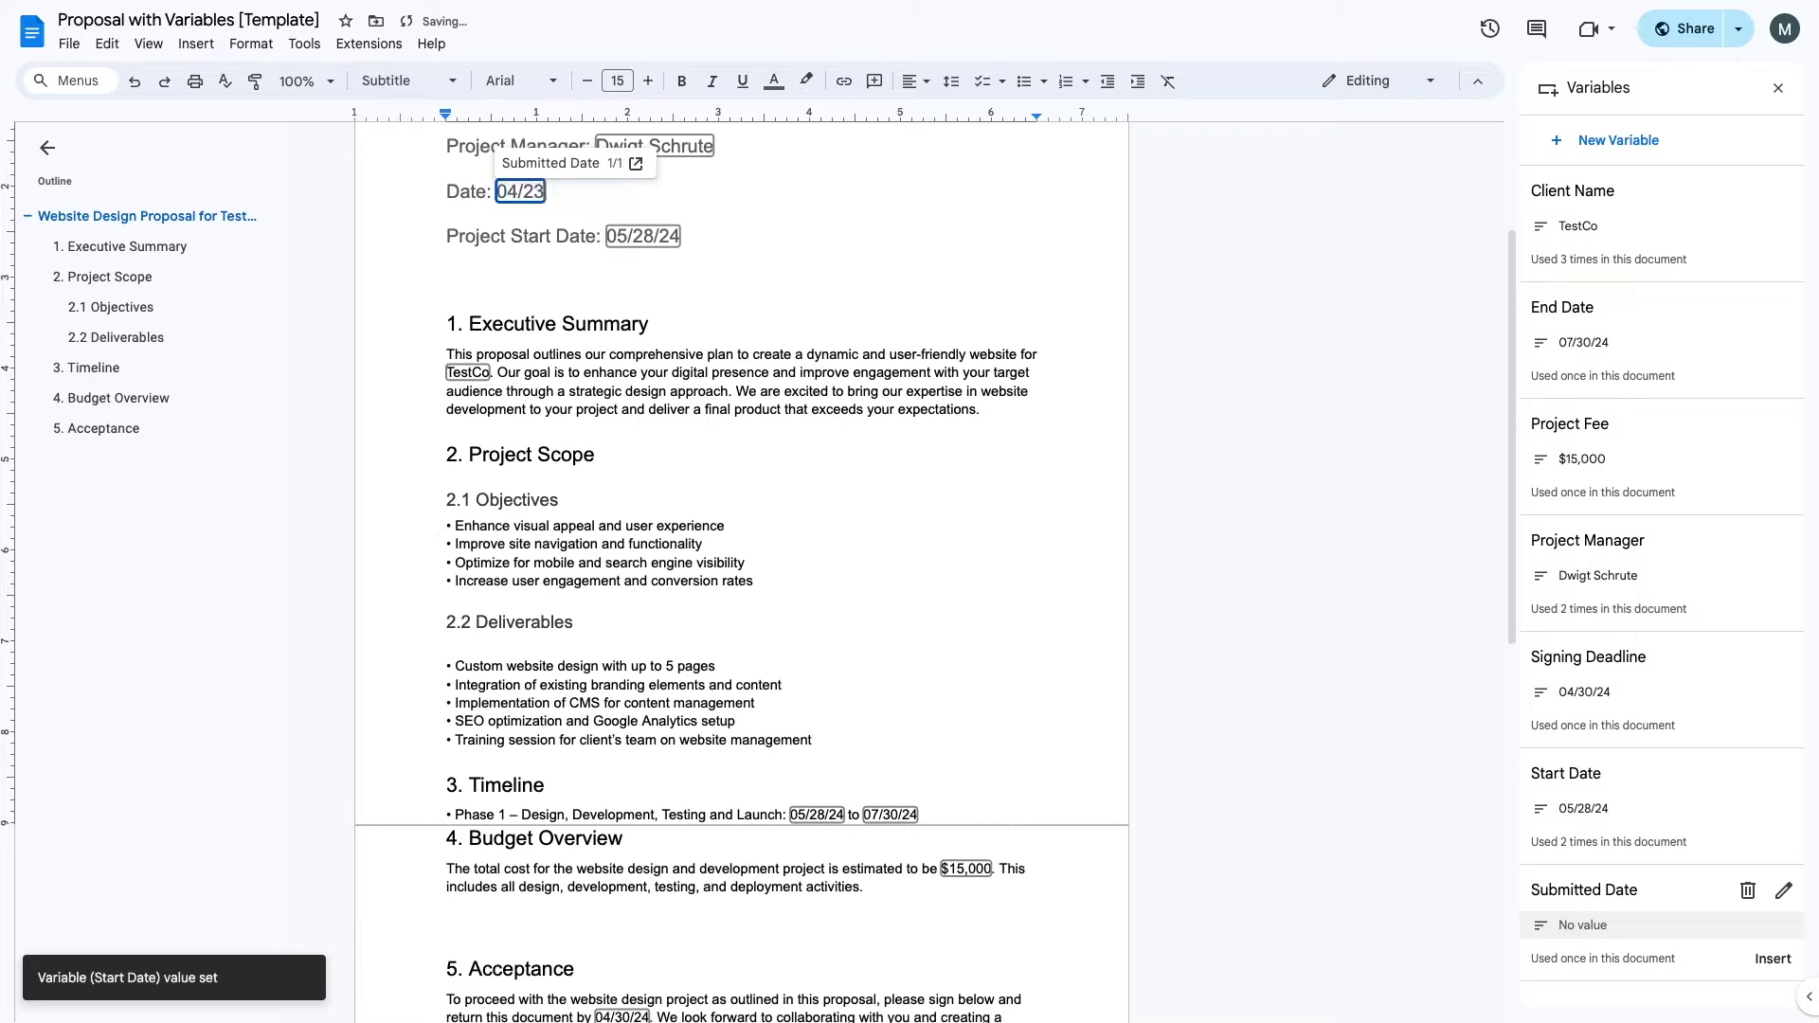
type("/24")
key("Return")
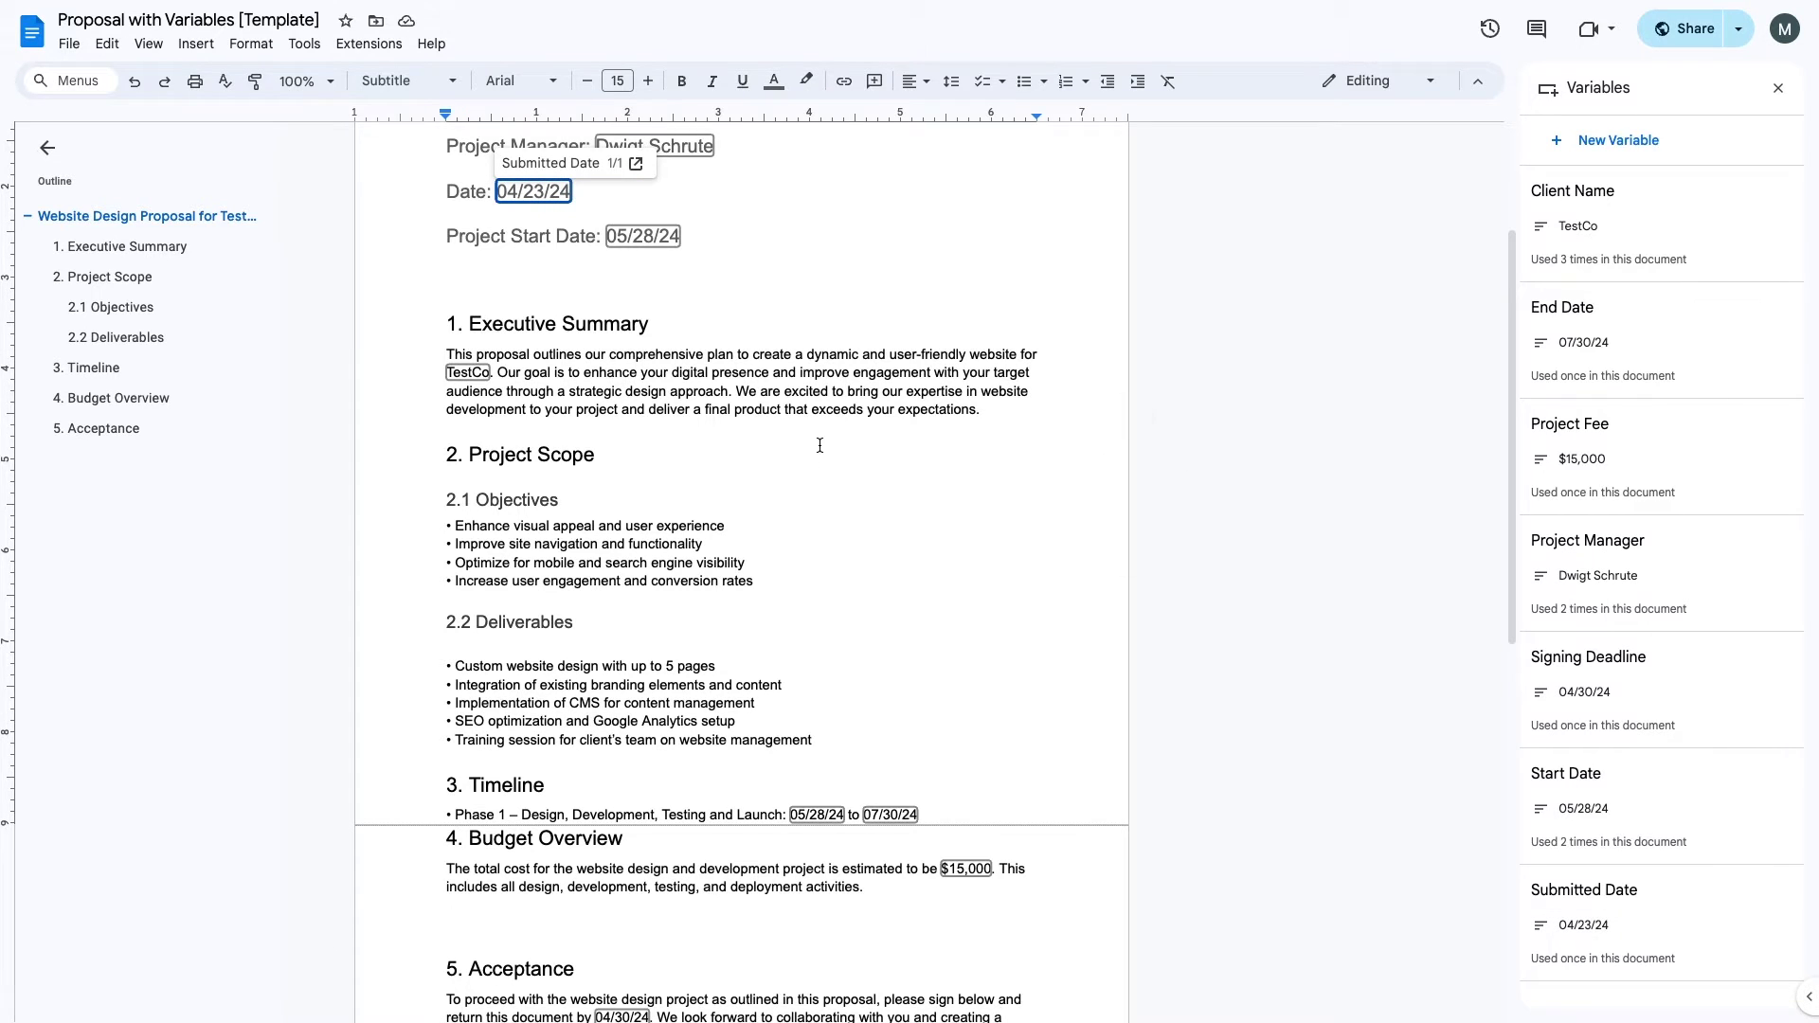
Step: Add the missing 'h' to the Project Manager name so every use updates
scroll(825, 455, "up", 2)
left_click(639, 295)
type("h")
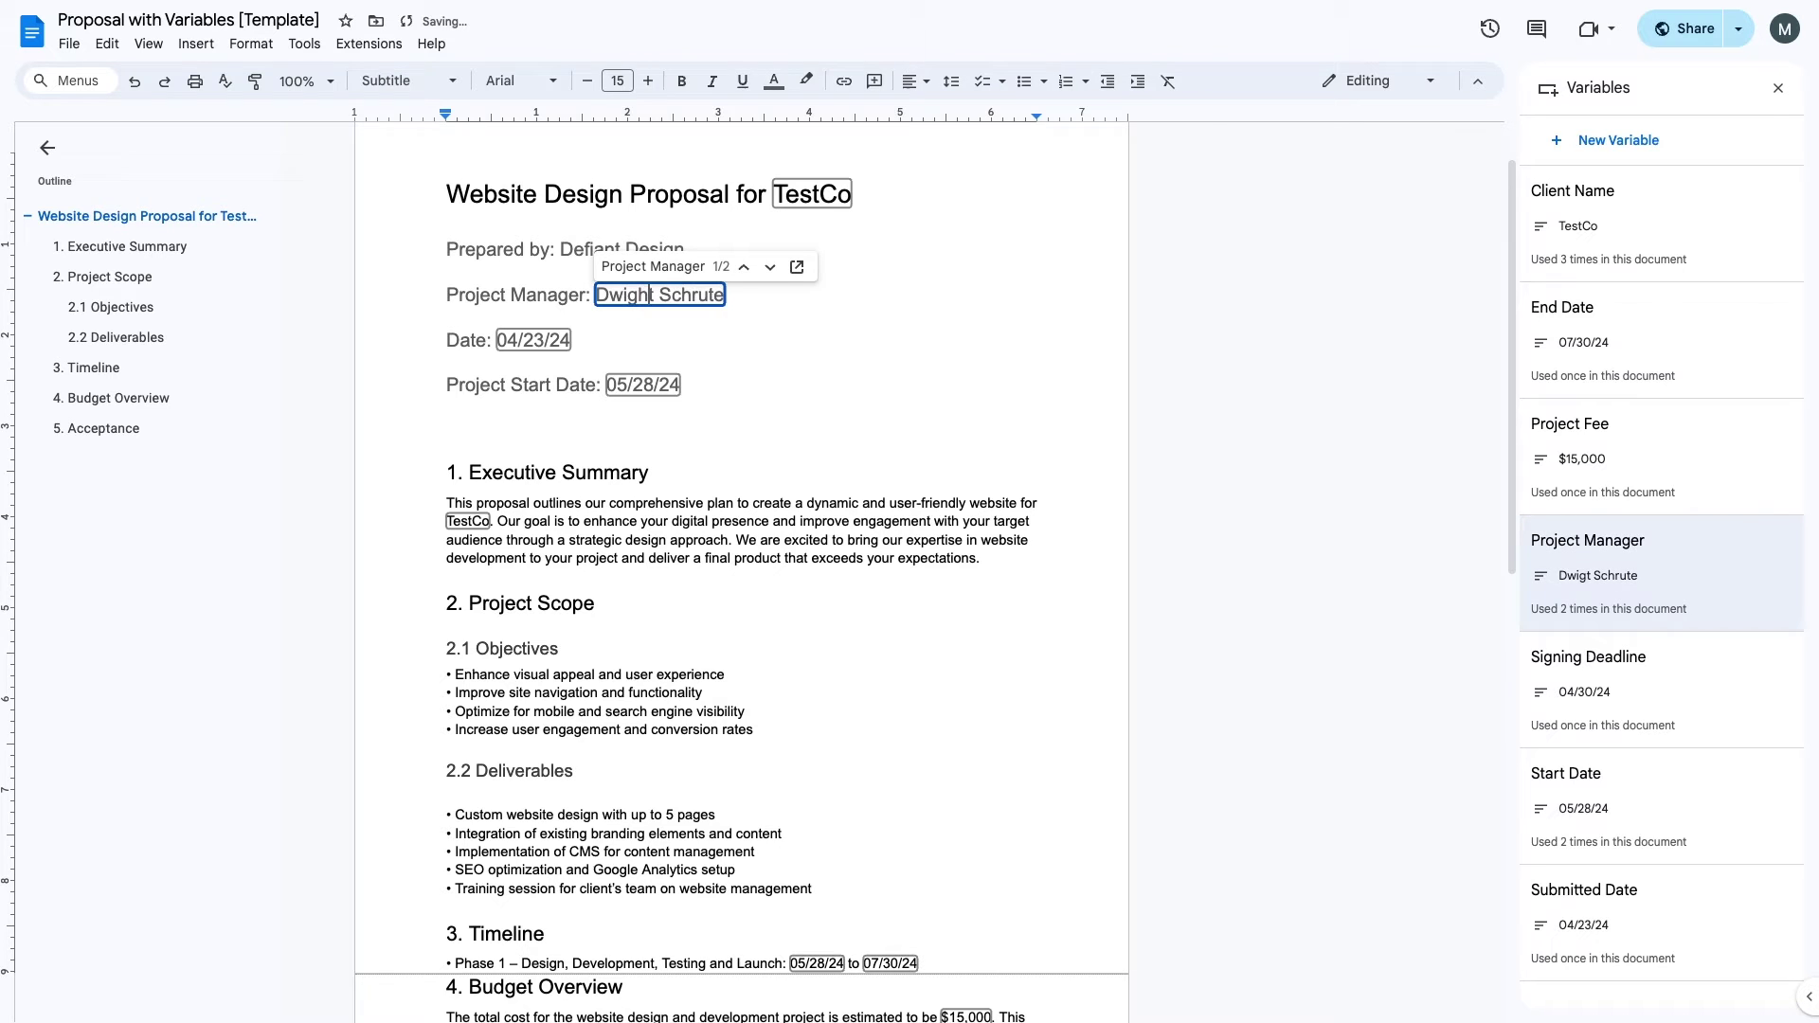
key("Return")
scroll(786, 336, "down", 3)
scroll(787, 336, "down", 1)
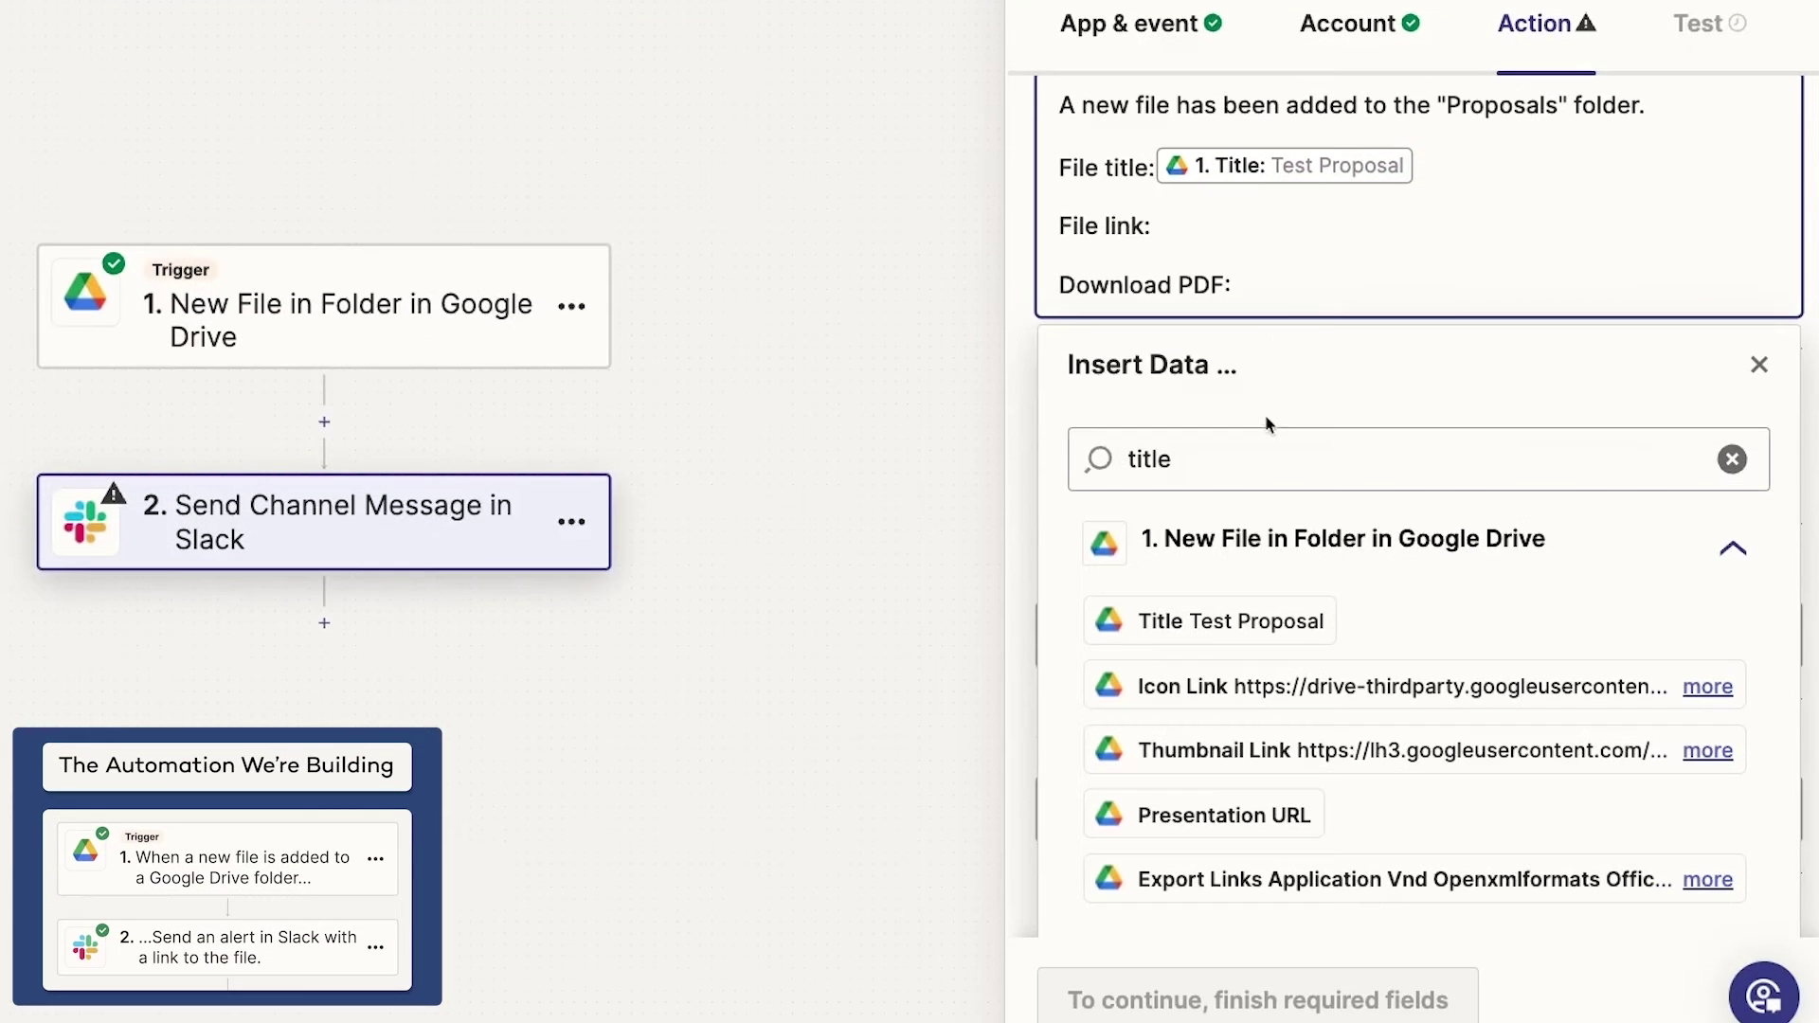
Step: Map the Drive file's Alternate Link into File link and its PDF URL into Download PDF
key("ctrl+a")
type("Alternate")
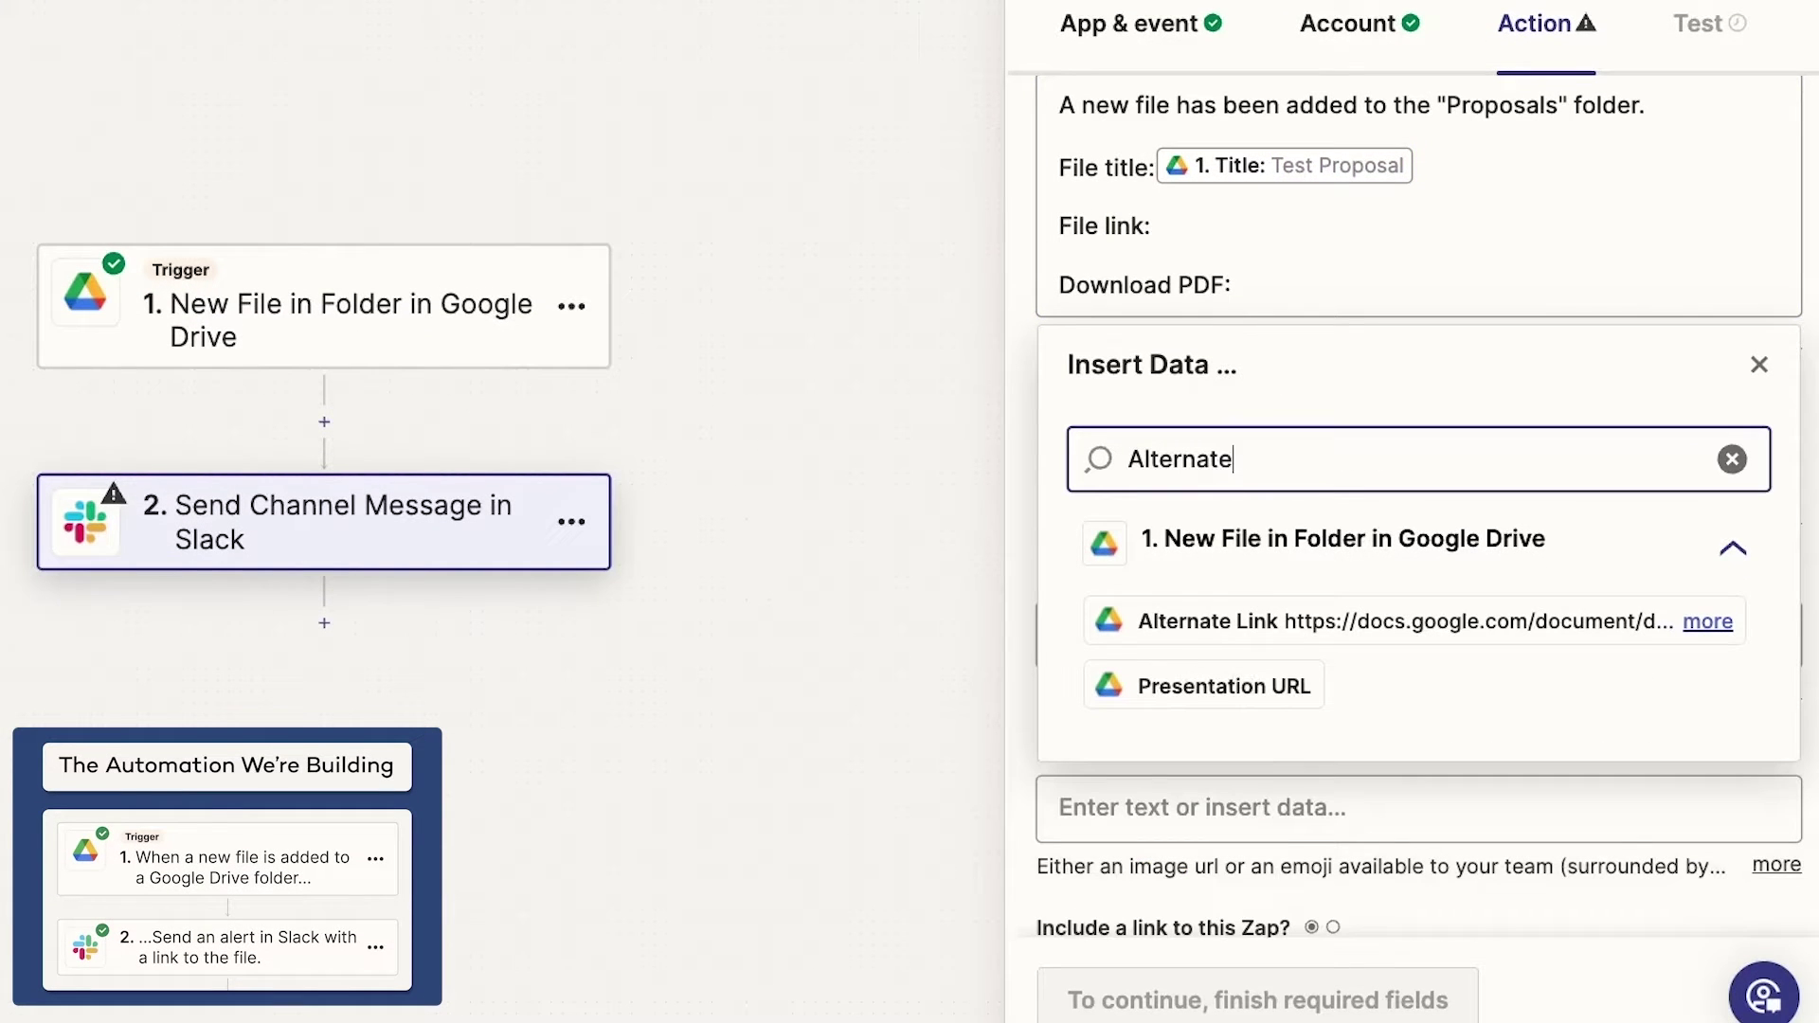
left_click(1726, 620)
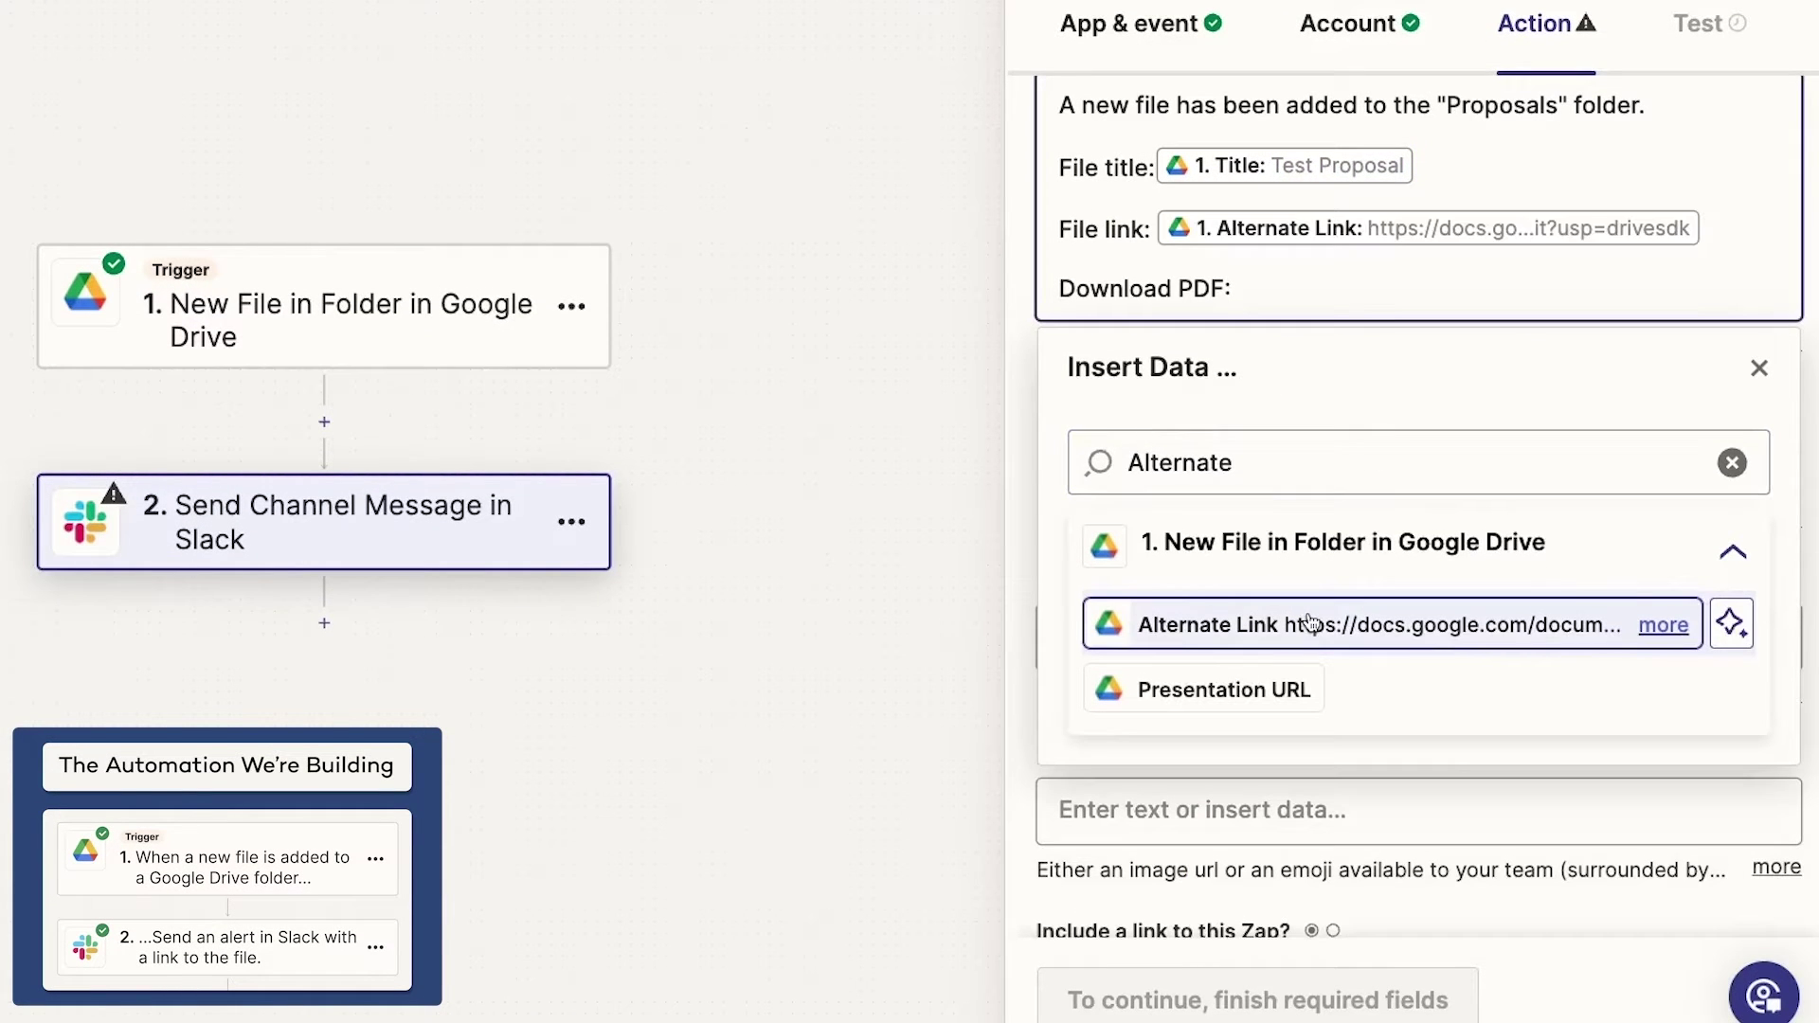
double_click(1325, 463)
type("PDF")
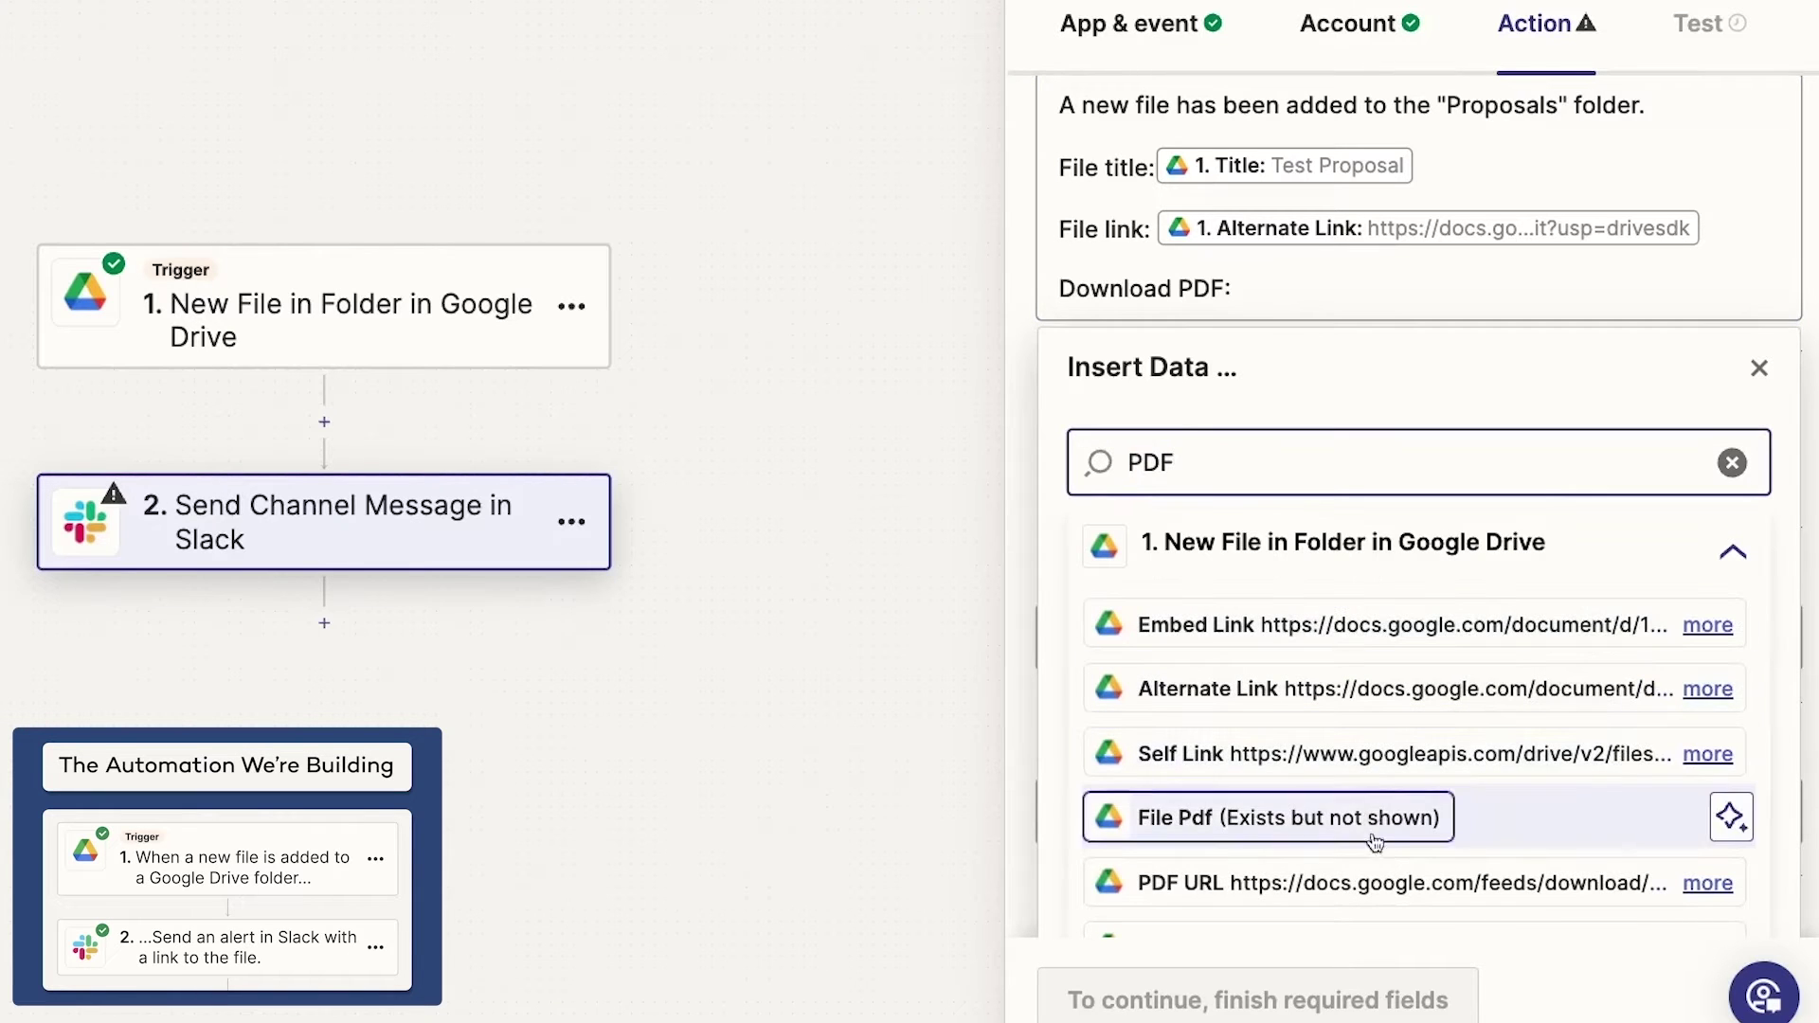
left_click(1378, 880)
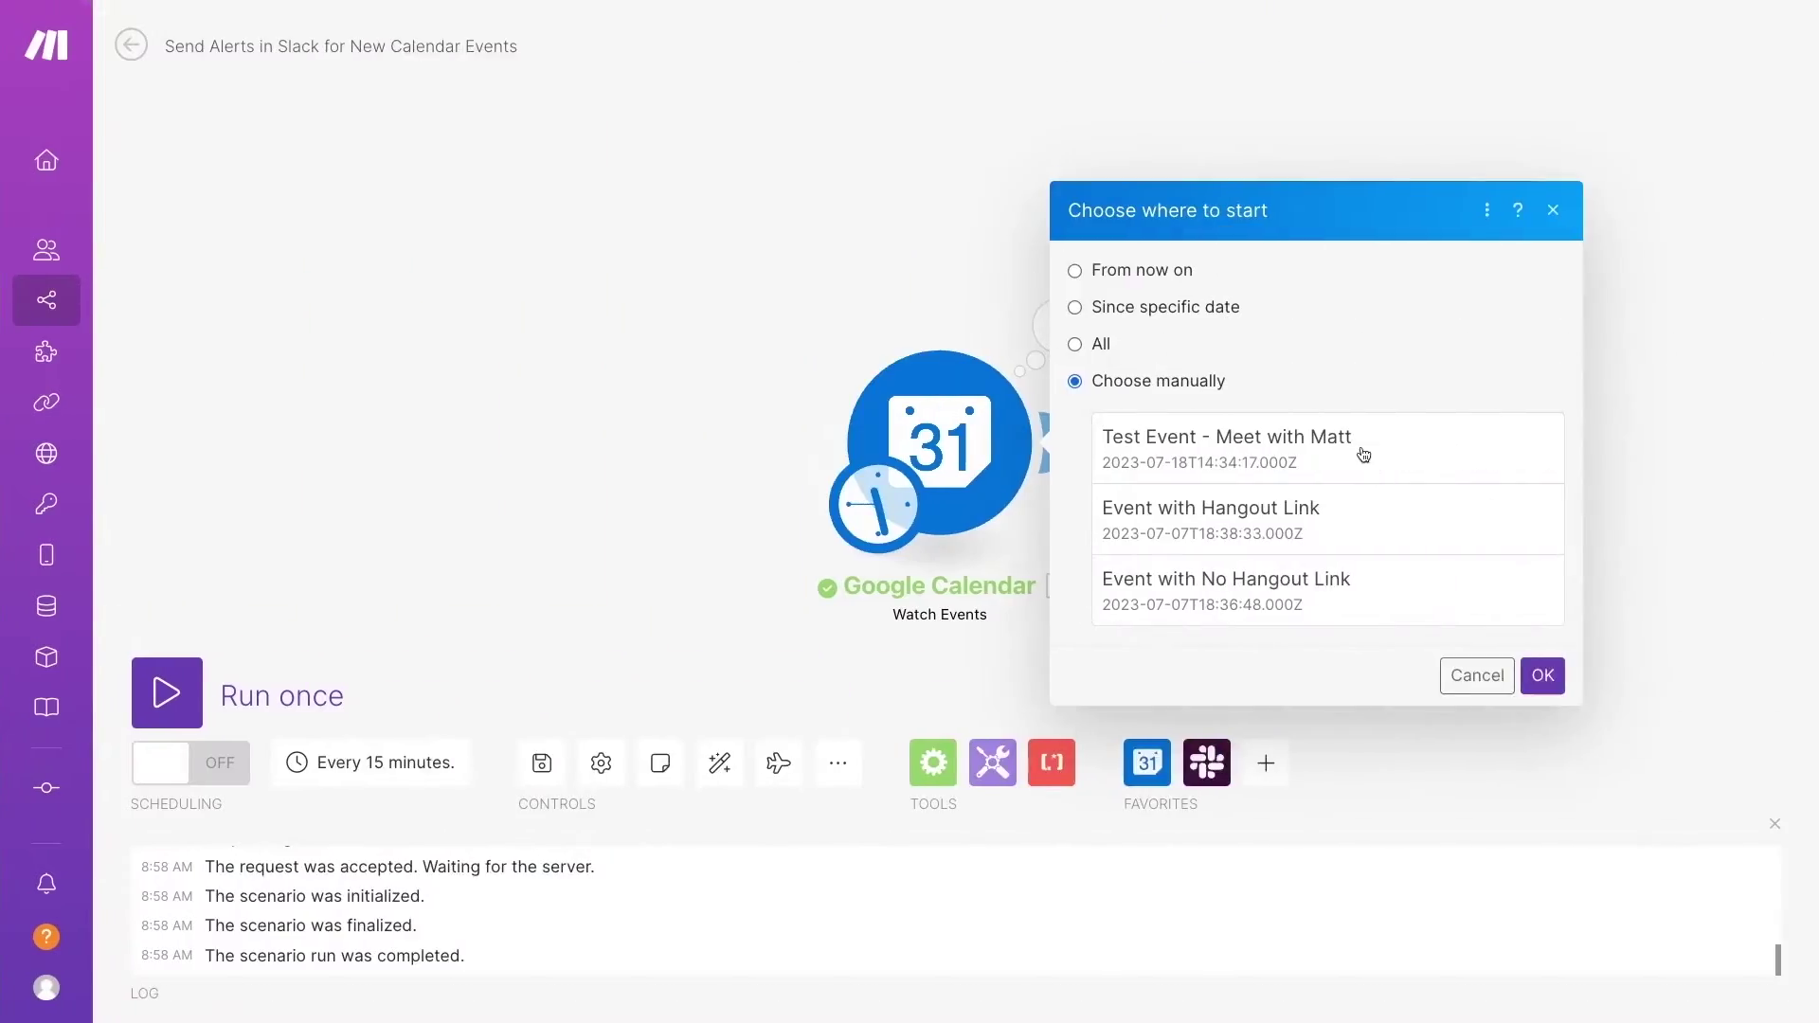
Step: Choose Test Event as the starting point and run the calendar-to-Slack scenario once
left_click(1360, 455)
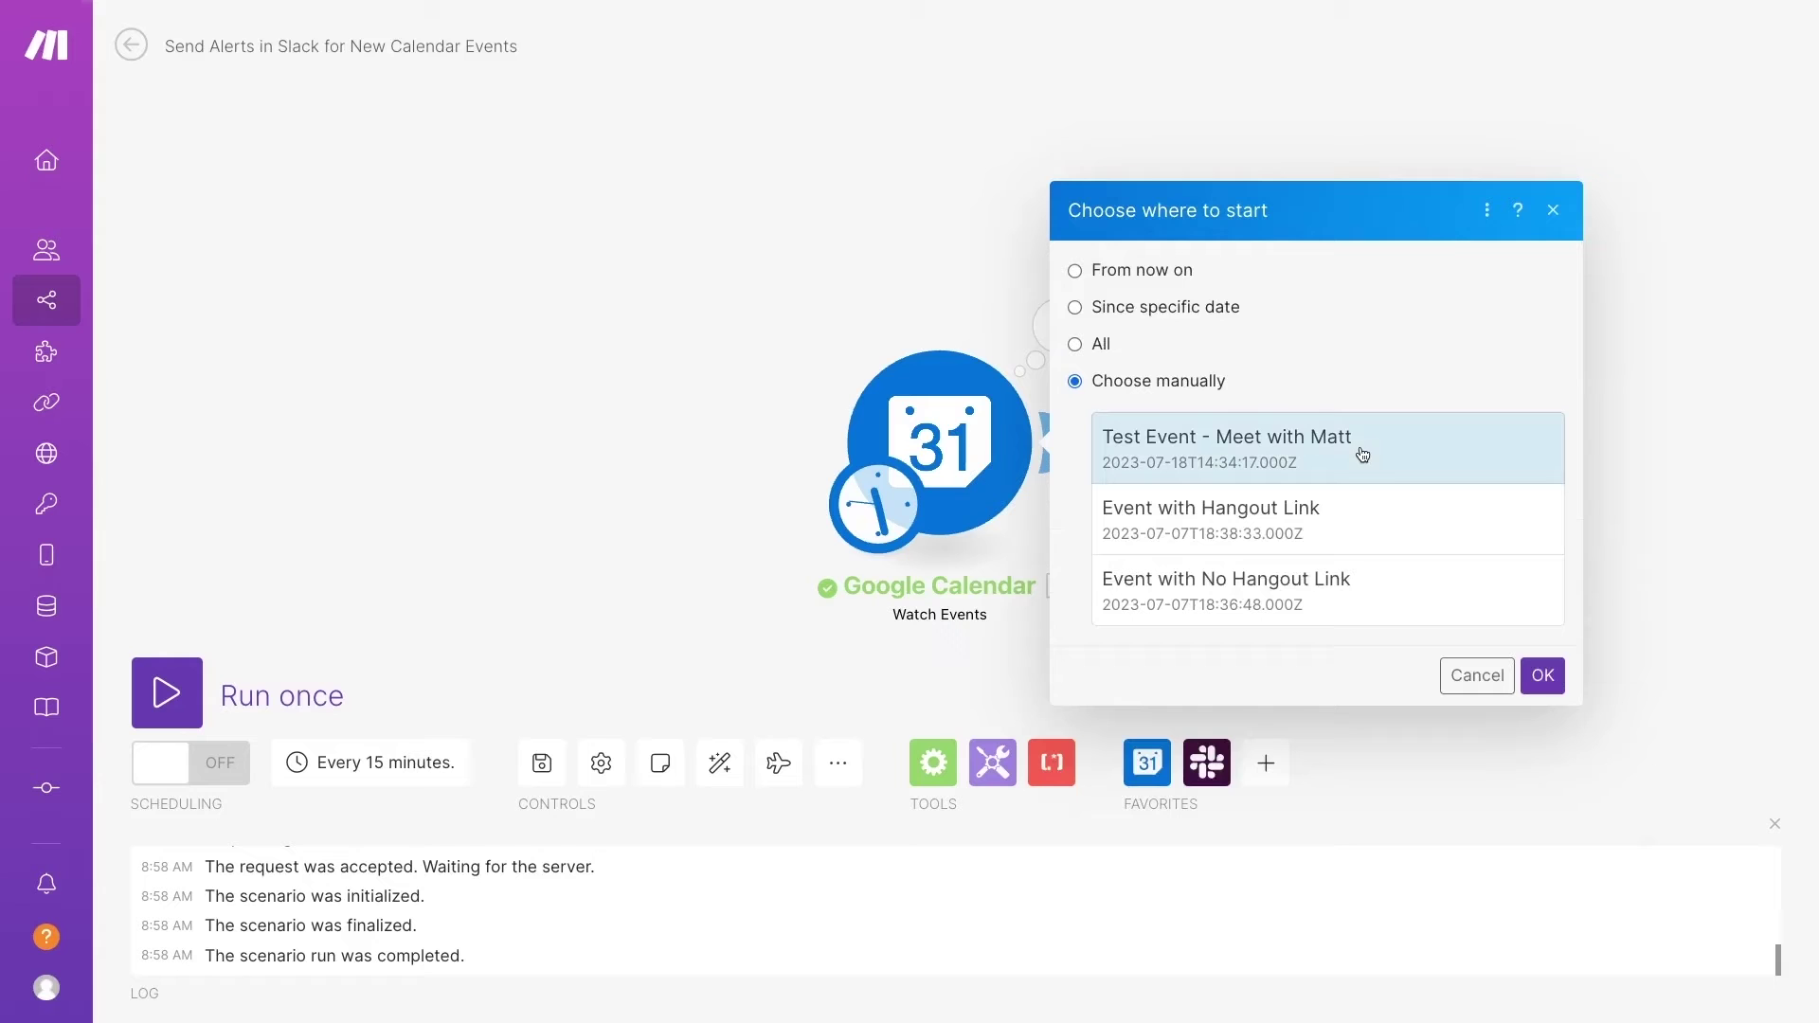
left_click(1542, 675)
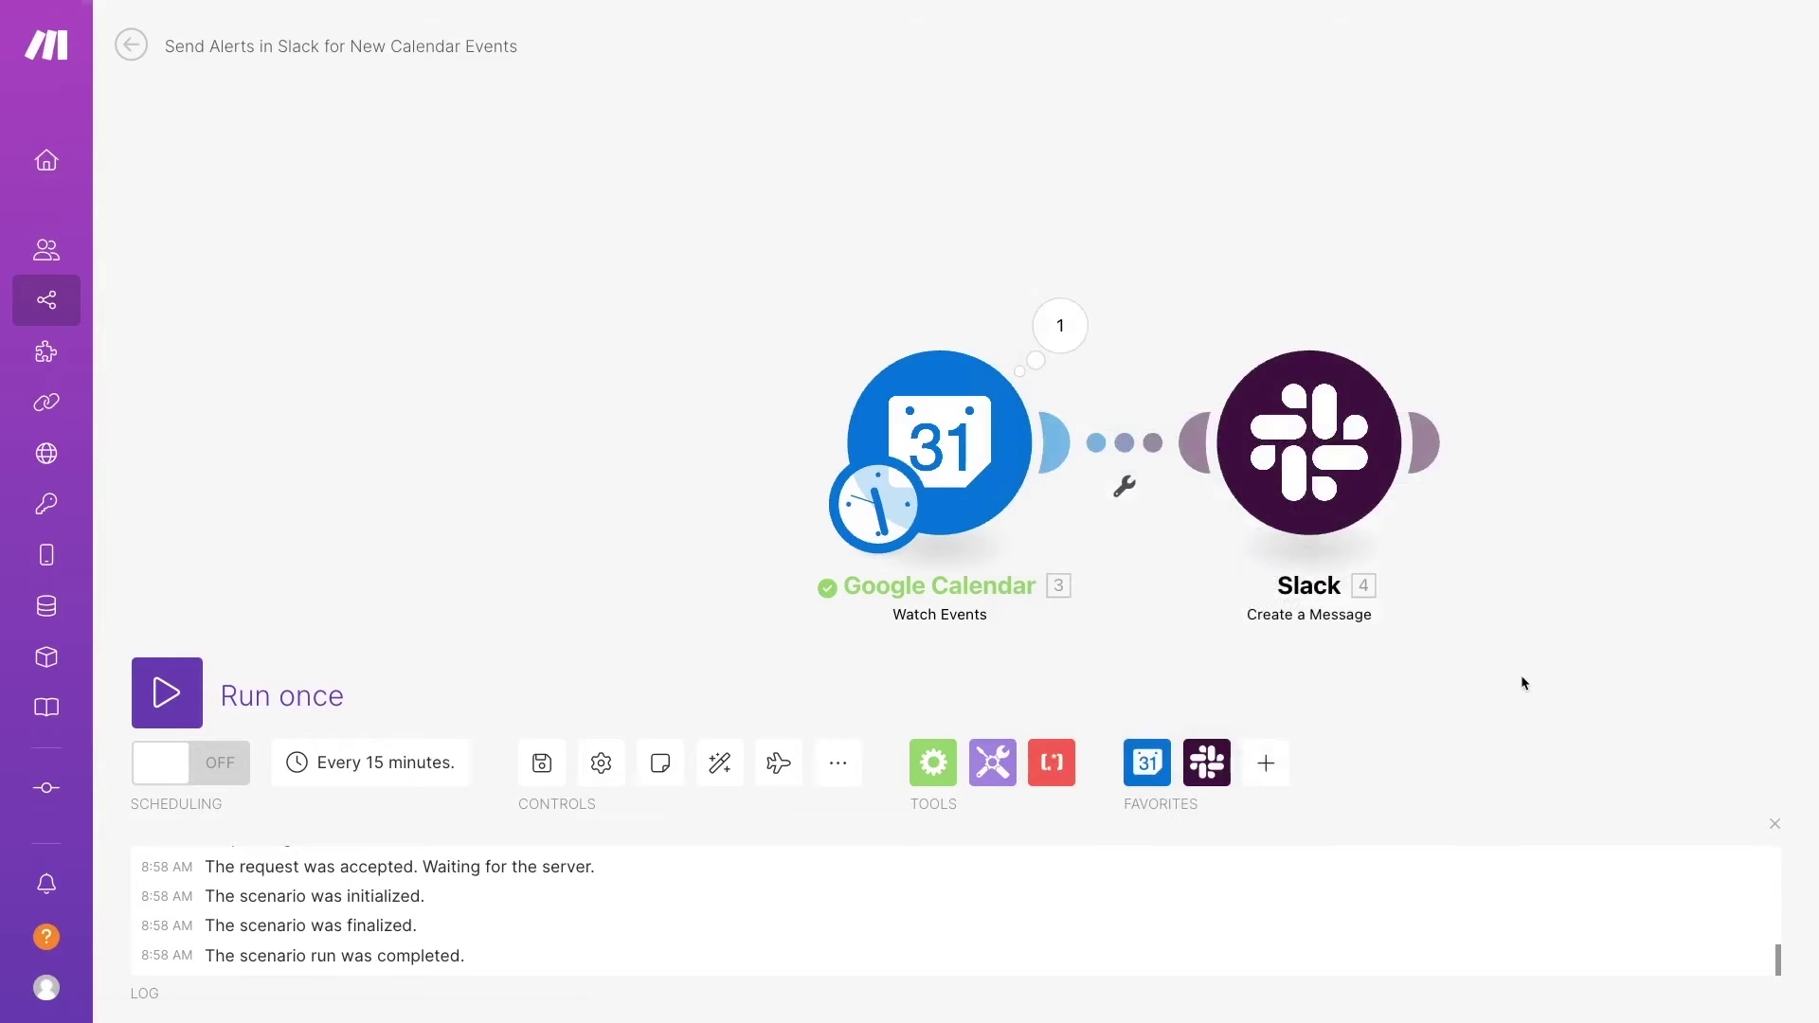
left_click(167, 692)
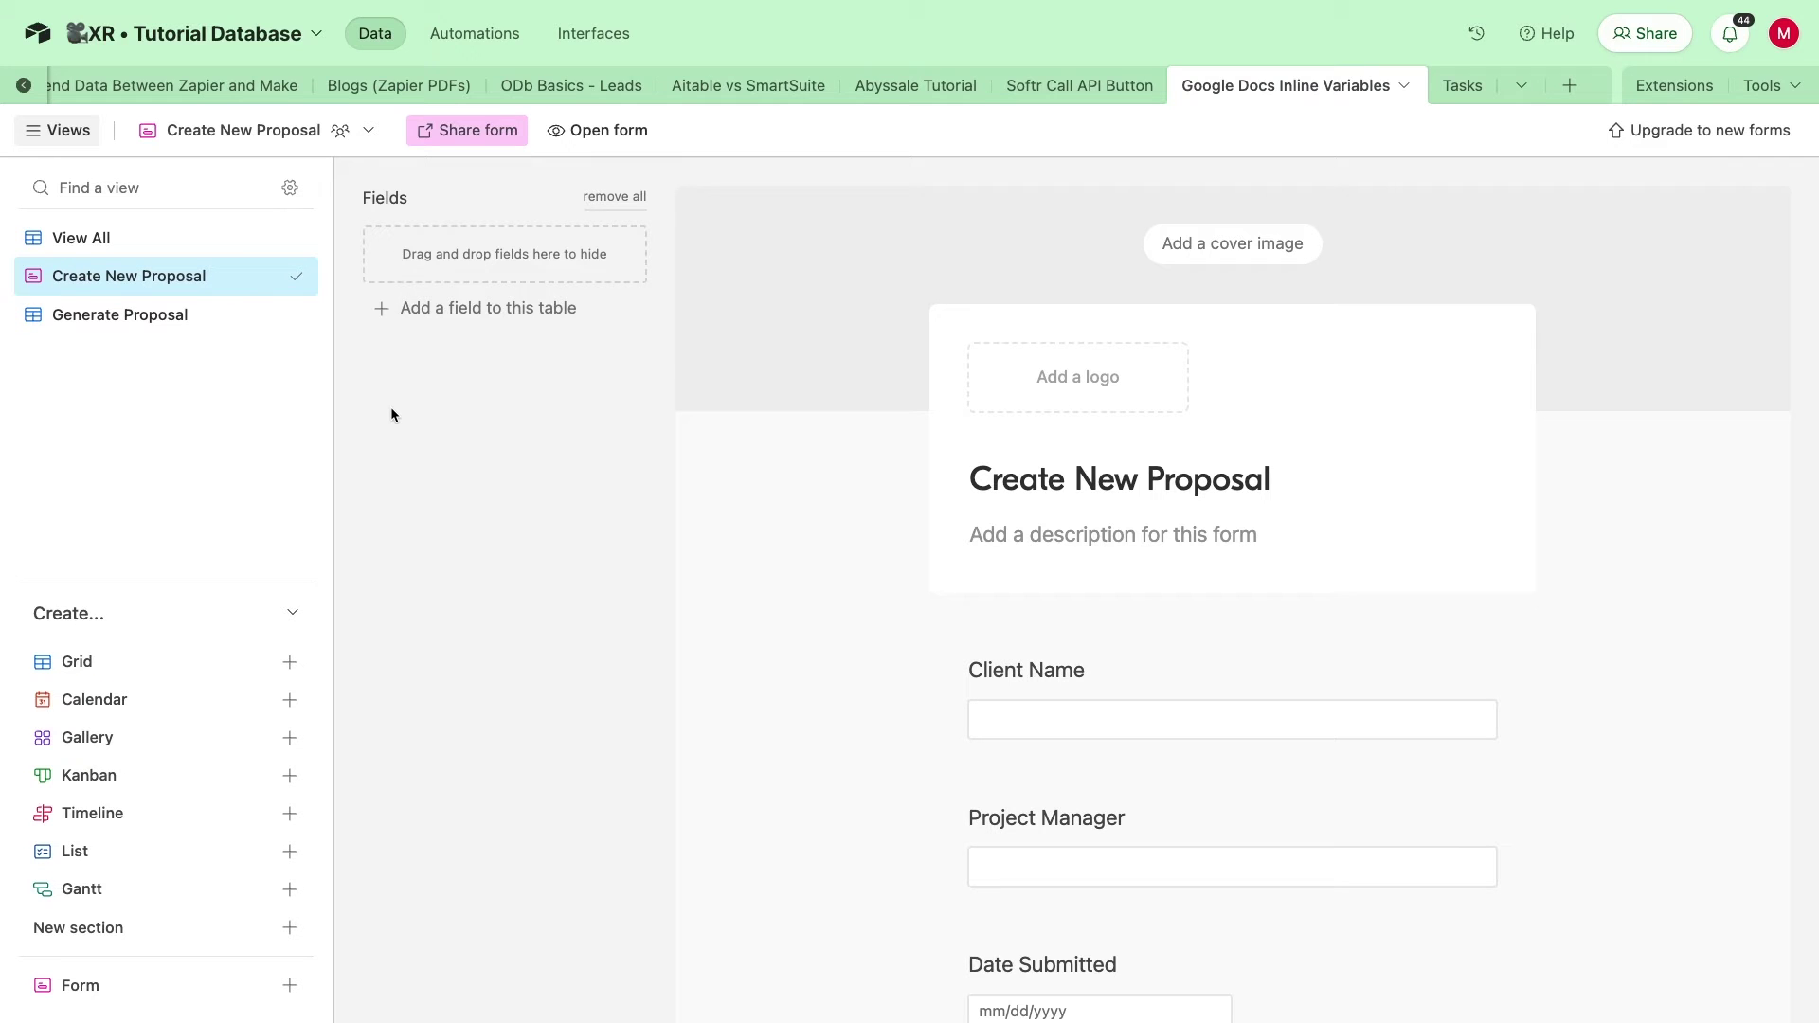
Step: View all proposal records, then return to the Create New Proposal form and scroll its preview
left_click(169, 248)
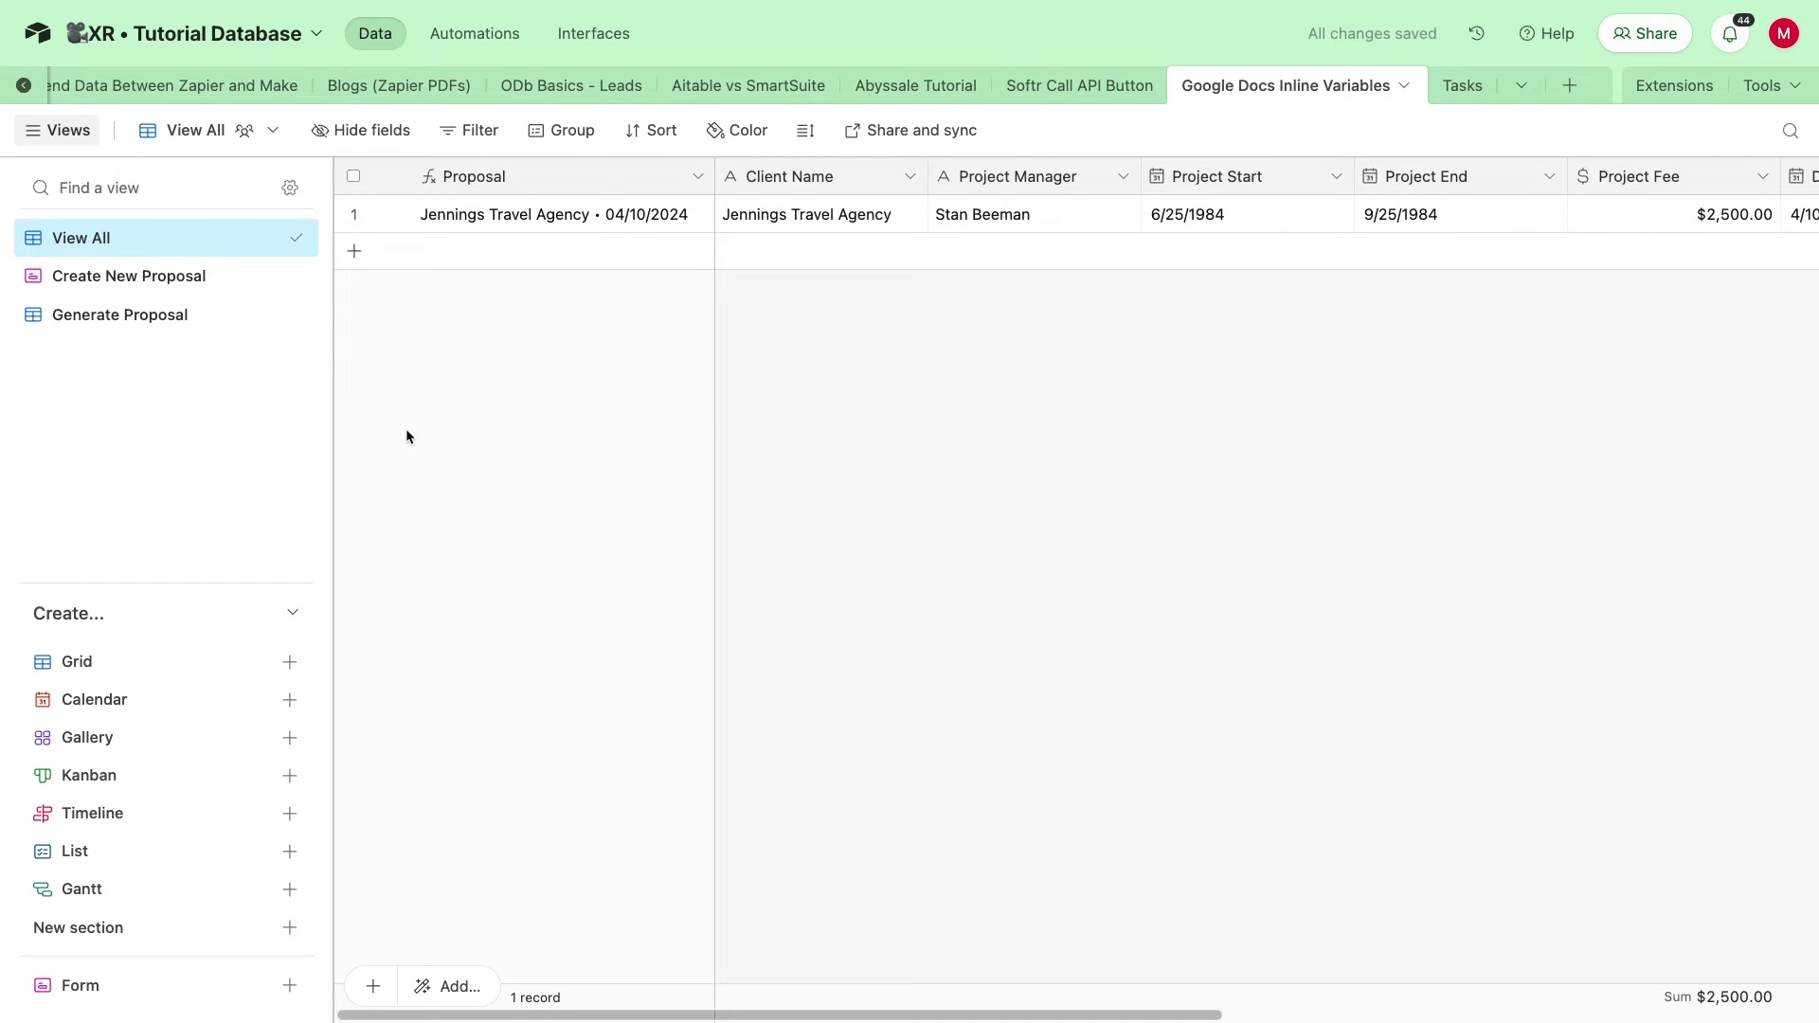
left_click(189, 283)
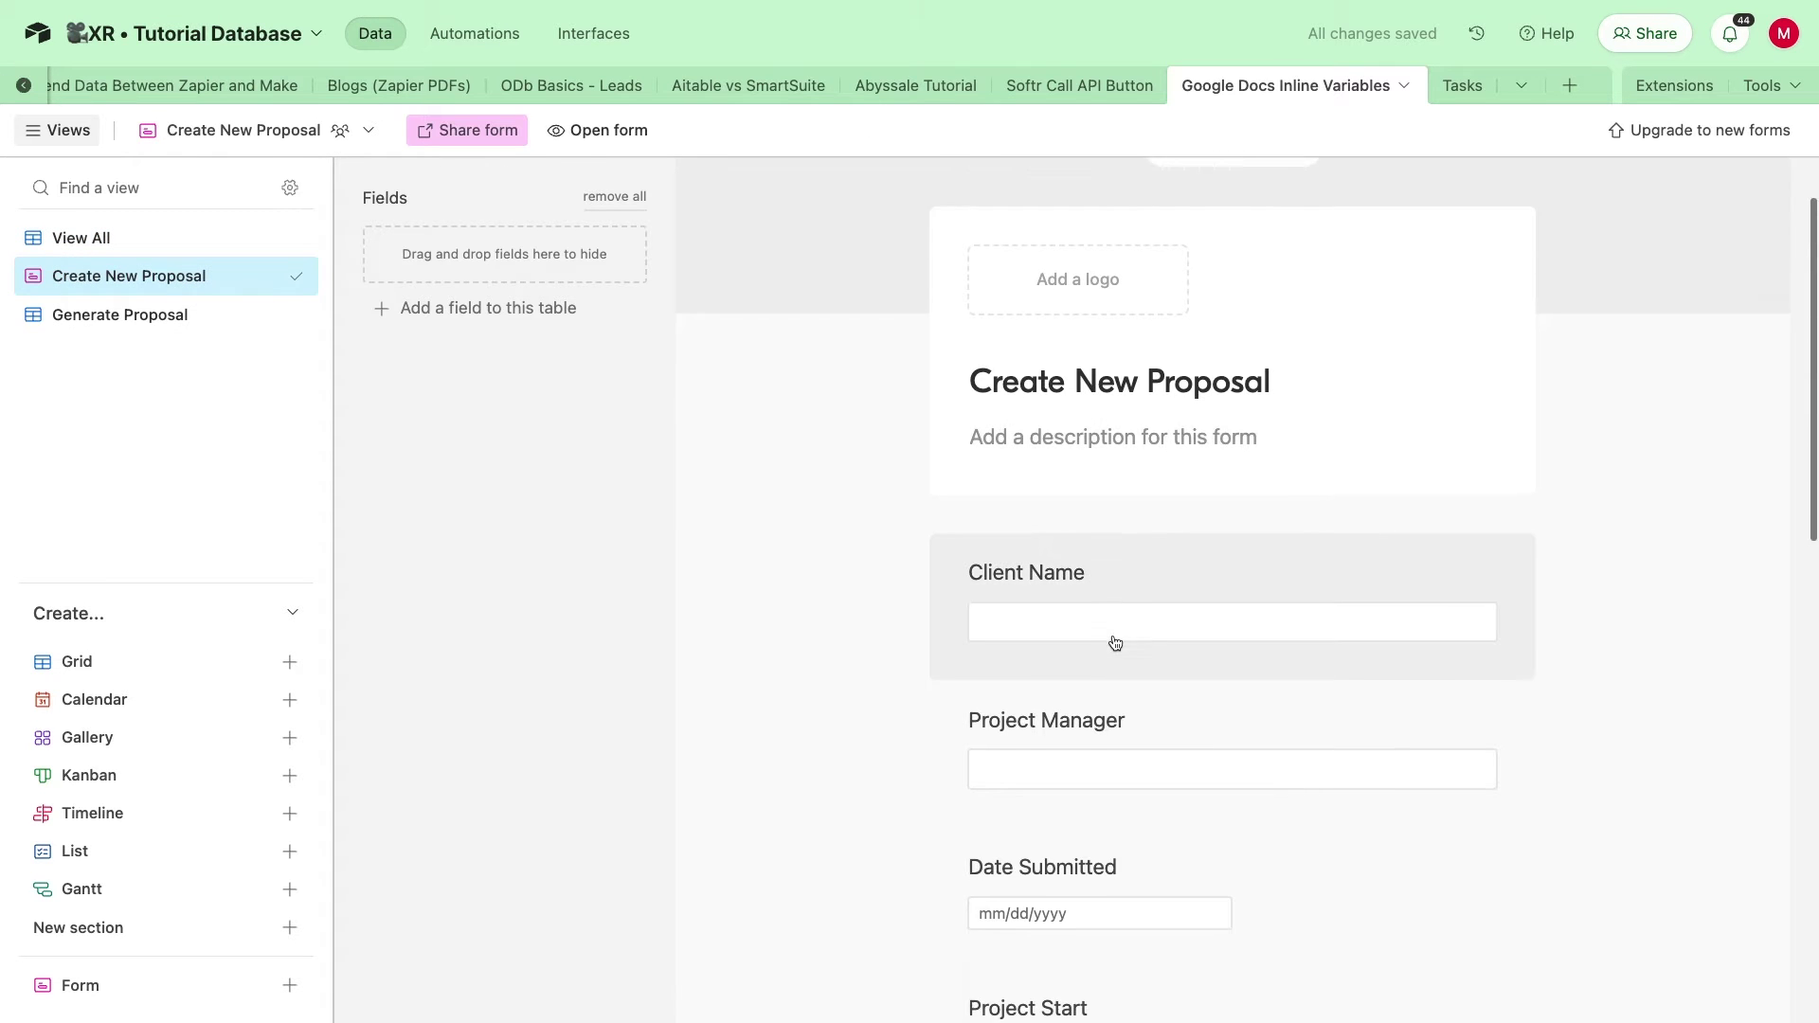
scroll(1115, 643, "down", 7)
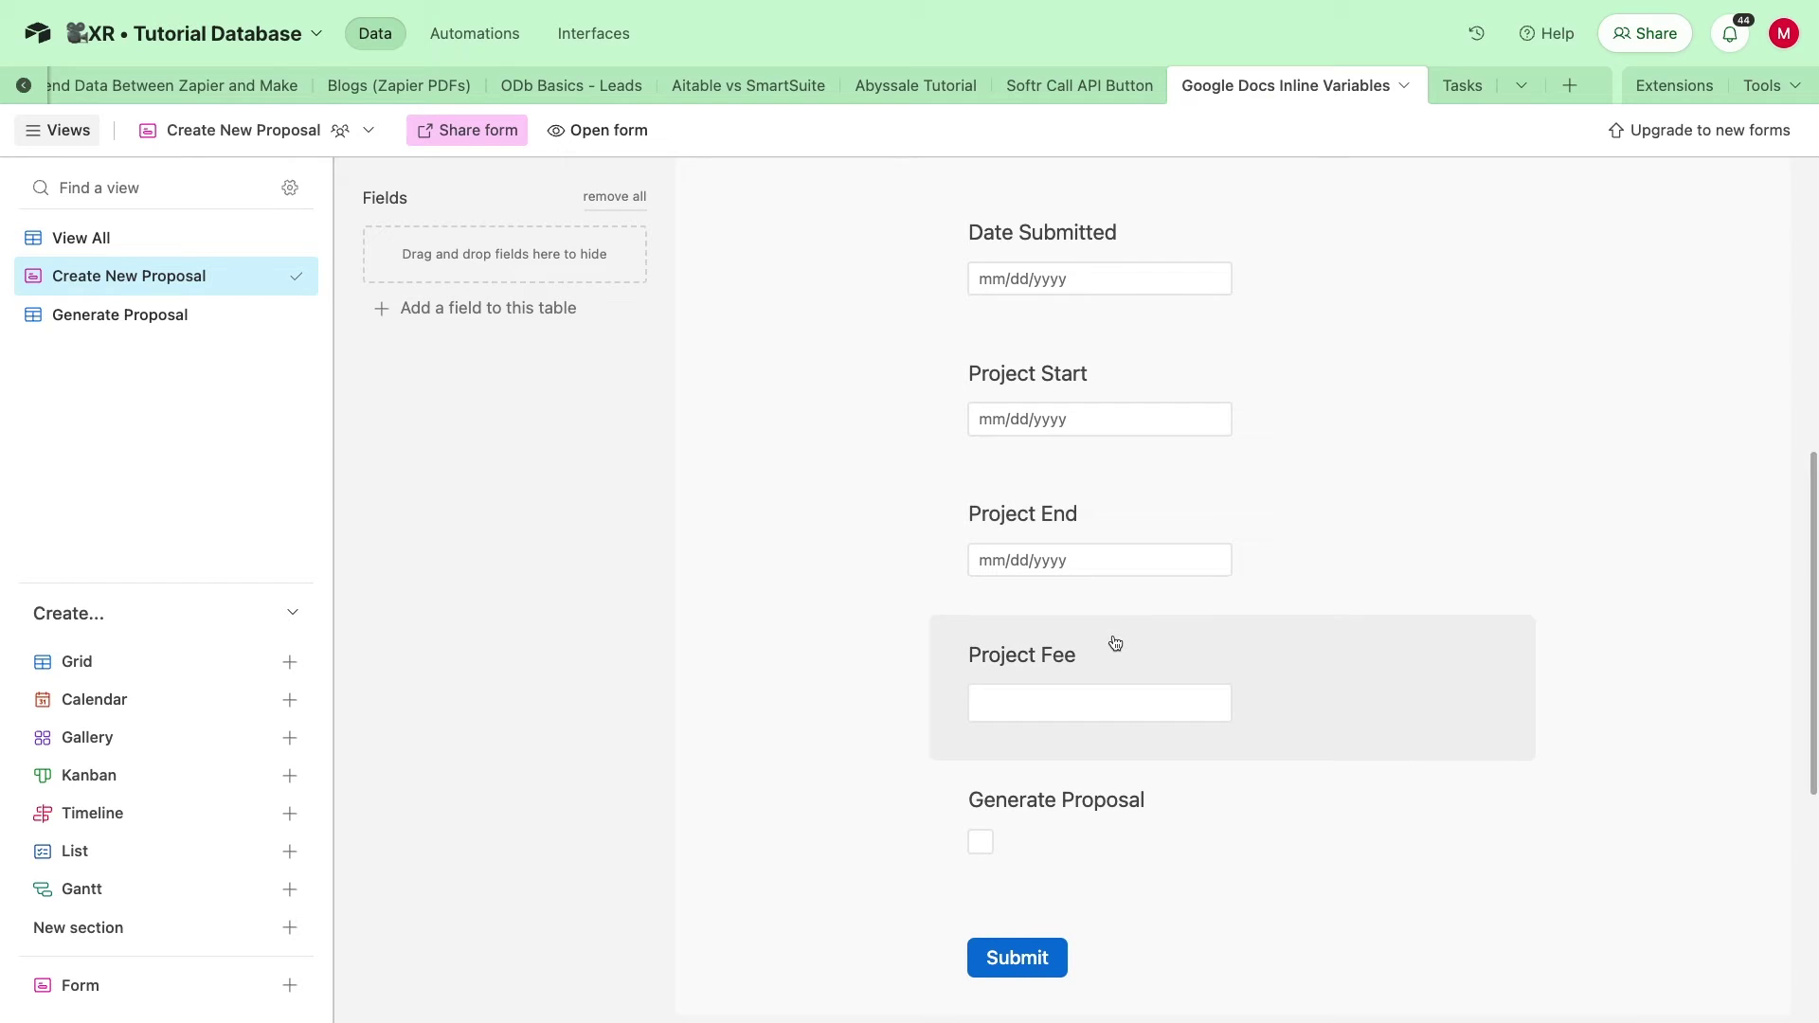
Step: Open the live proposal form and enter FakeCo as client plus the project manager's name
left_click(606, 130)
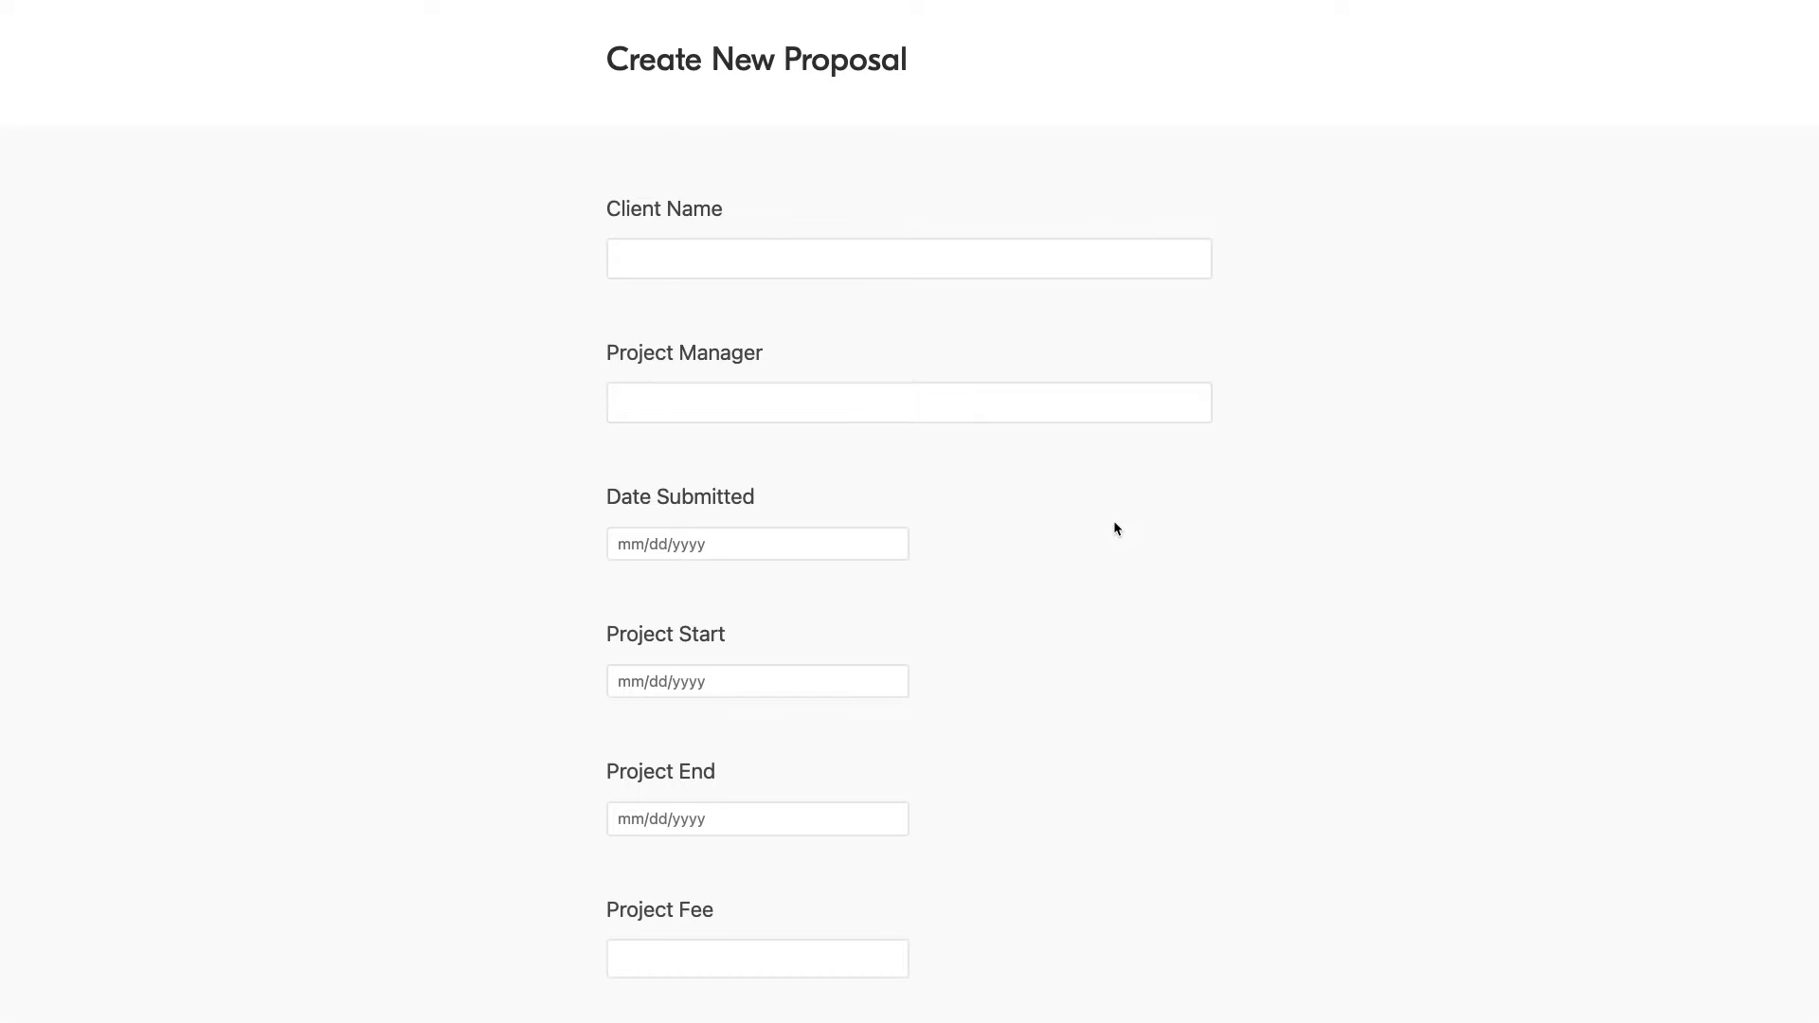
left_click(857, 270)
type("FakeCo")
key("Tab")
type("Ji")
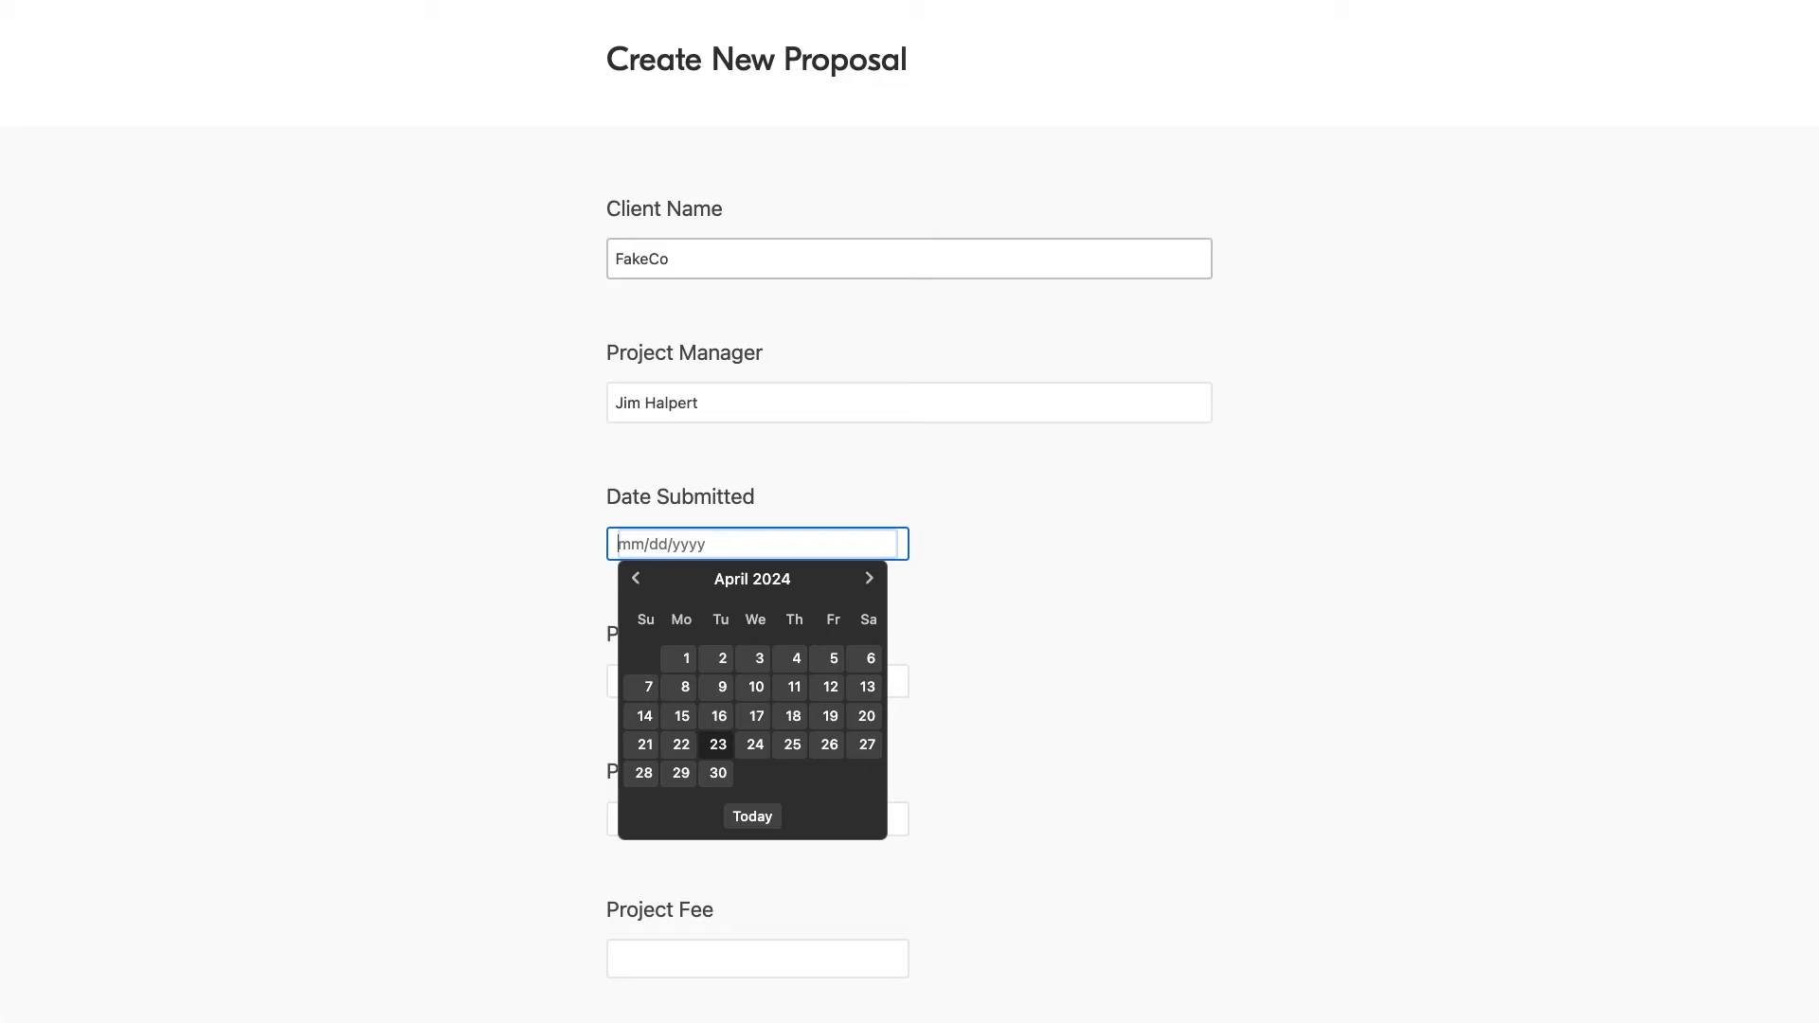
Step: Set Date Submitted to April 23, Project Start to May 13, and Project End to July 29, 2024
left_click(752, 816)
left_click(784, 682)
left_click(869, 707)
left_click(681, 853)
left_click(868, 512)
left_click(868, 512)
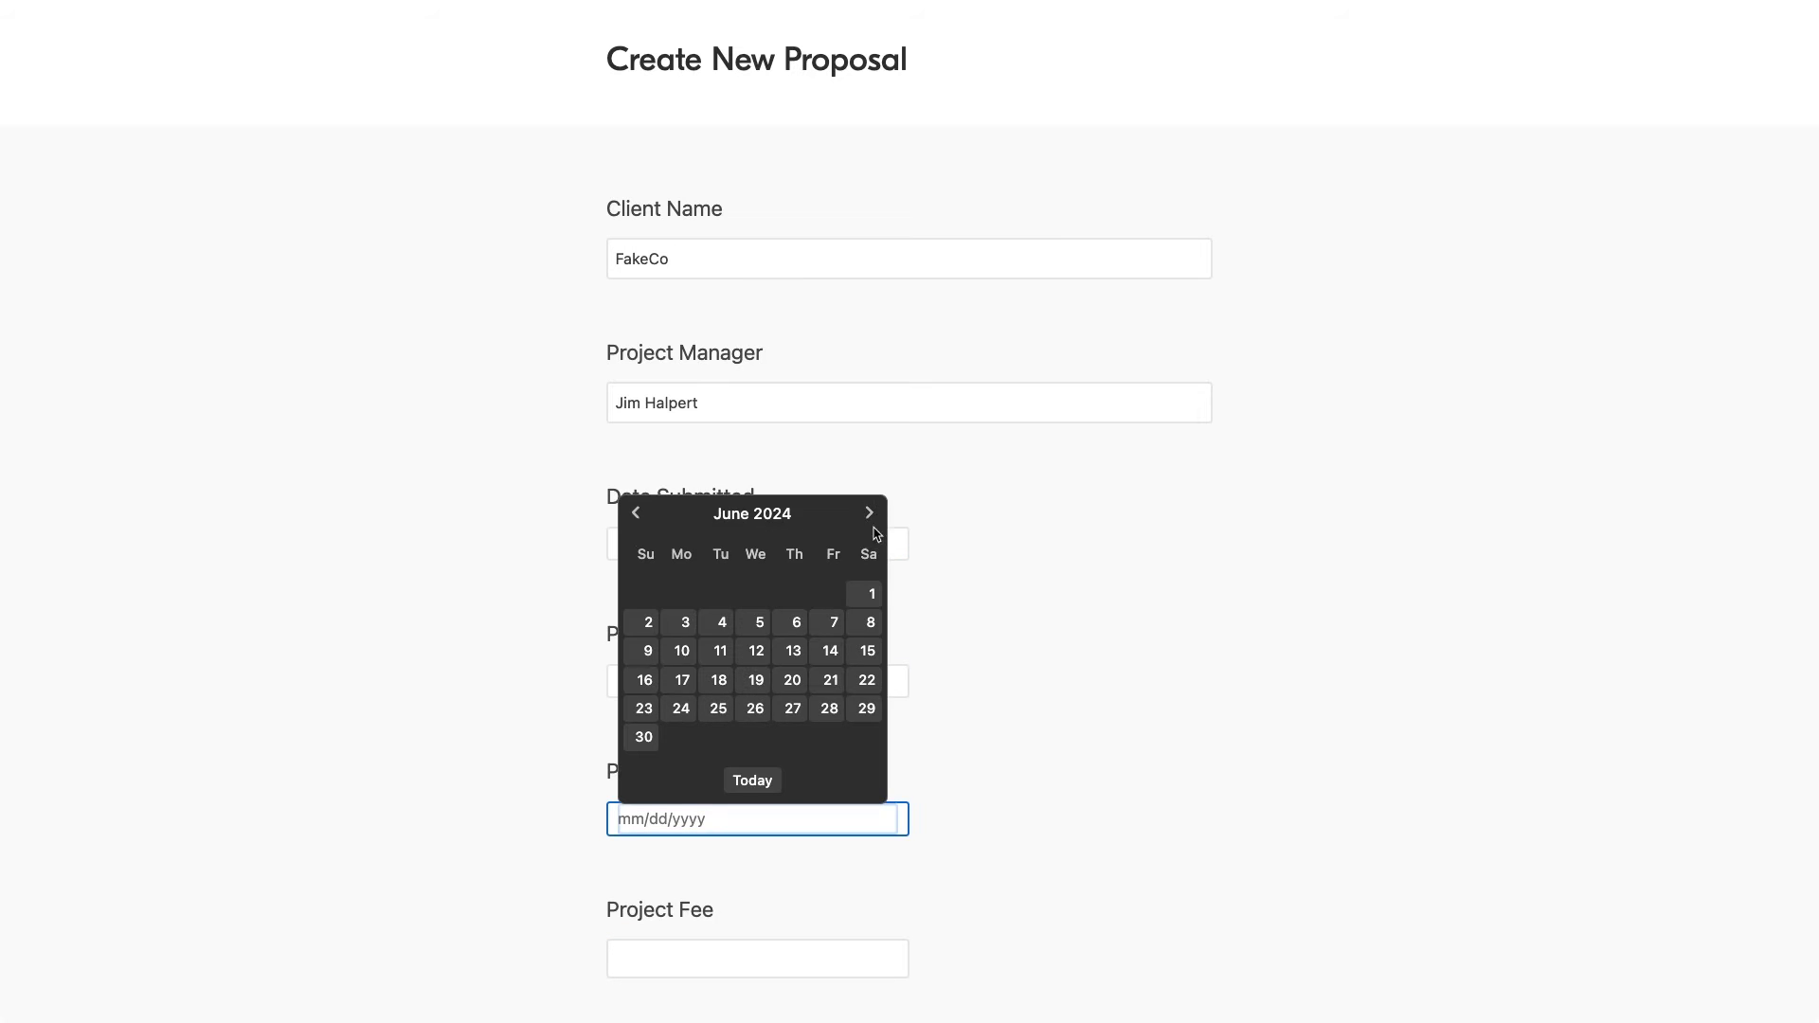
left_click(868, 513)
left_click(681, 707)
scroll(735, 743, "down", 3)
left_click(736, 664)
Step: Enter a $16,000 project fee, tick Generate Proposal, and submit the form
type("$16,000")
left_click(938, 727)
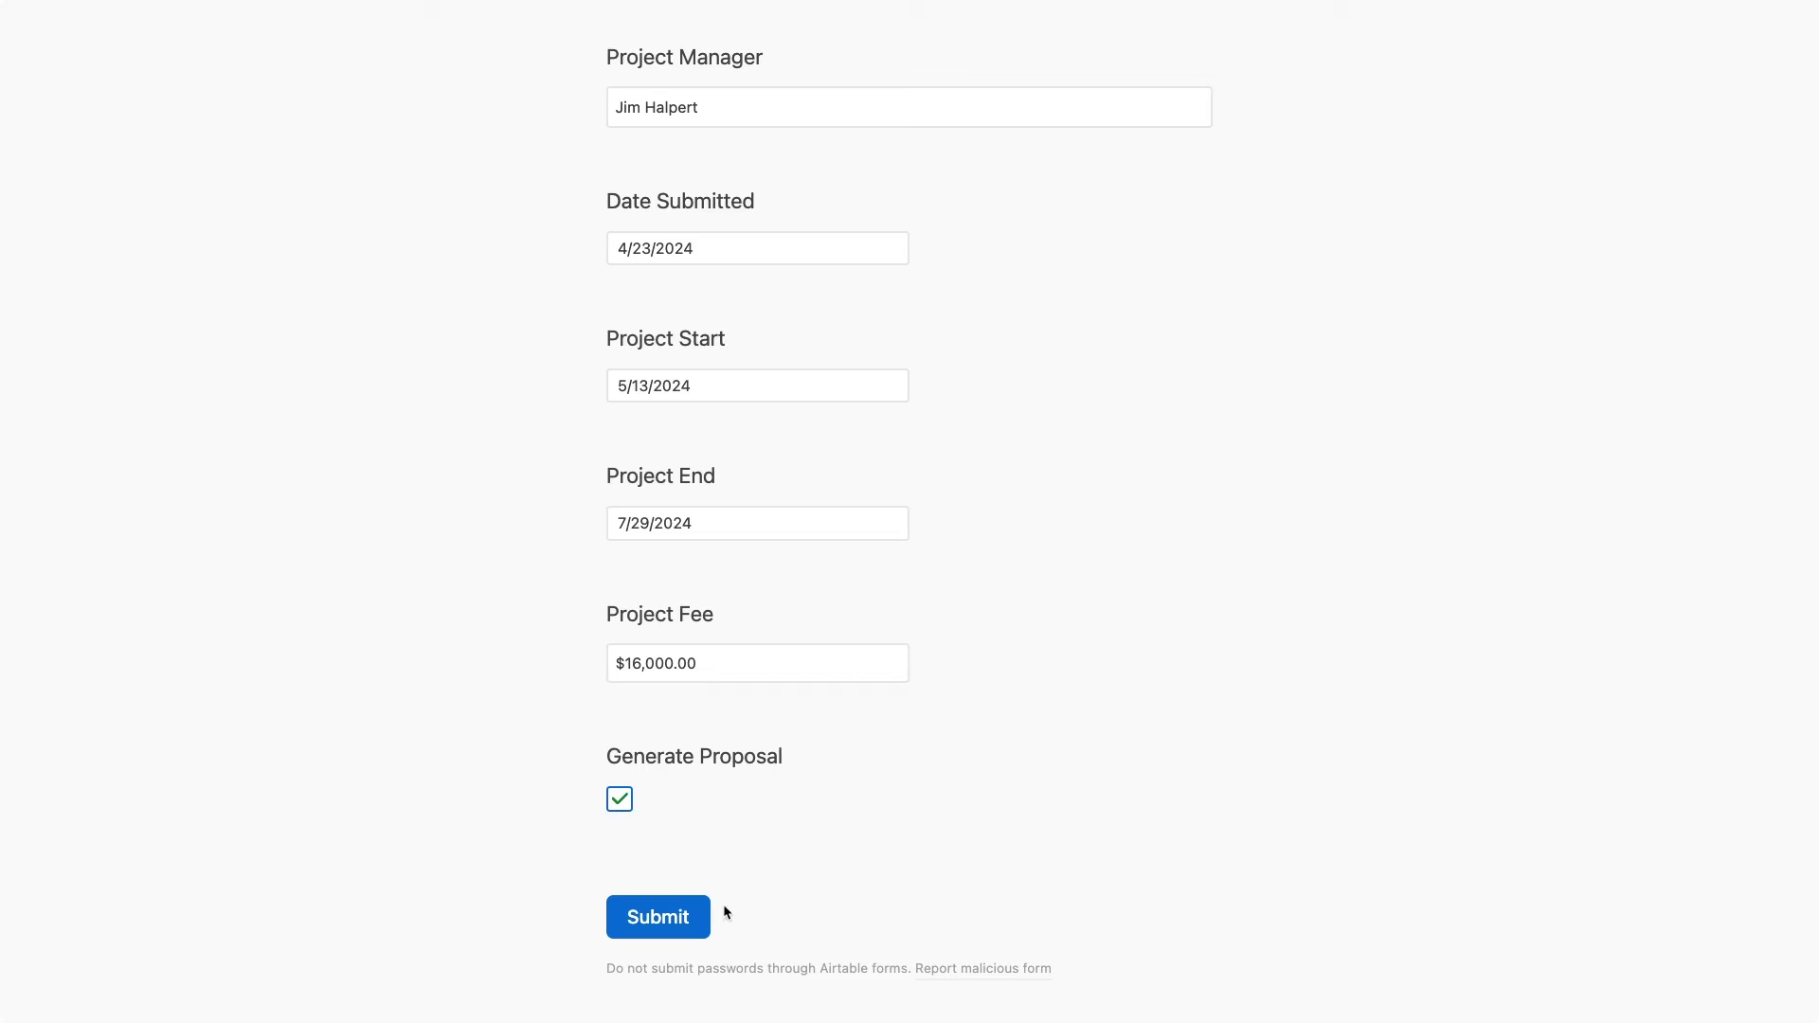
left_click(701, 921)
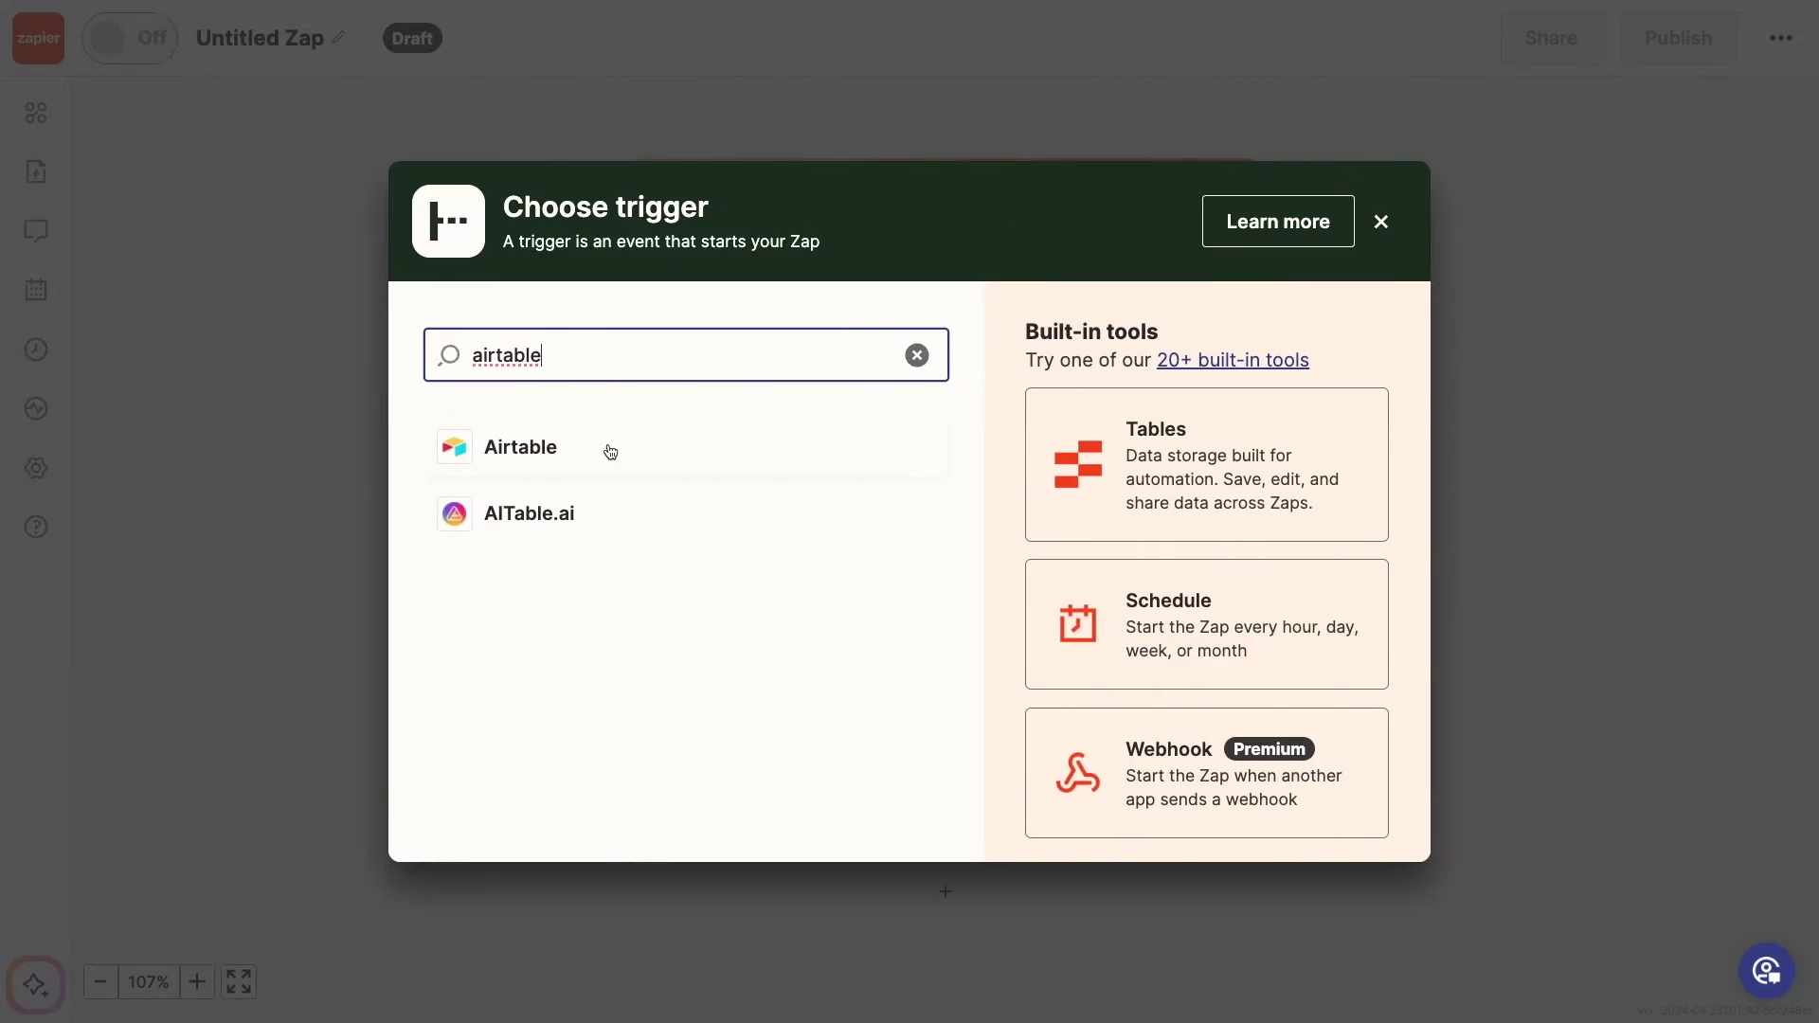
Step: Set the trigger to Airtable New Record using the connected Airtable account
left_click(610, 451)
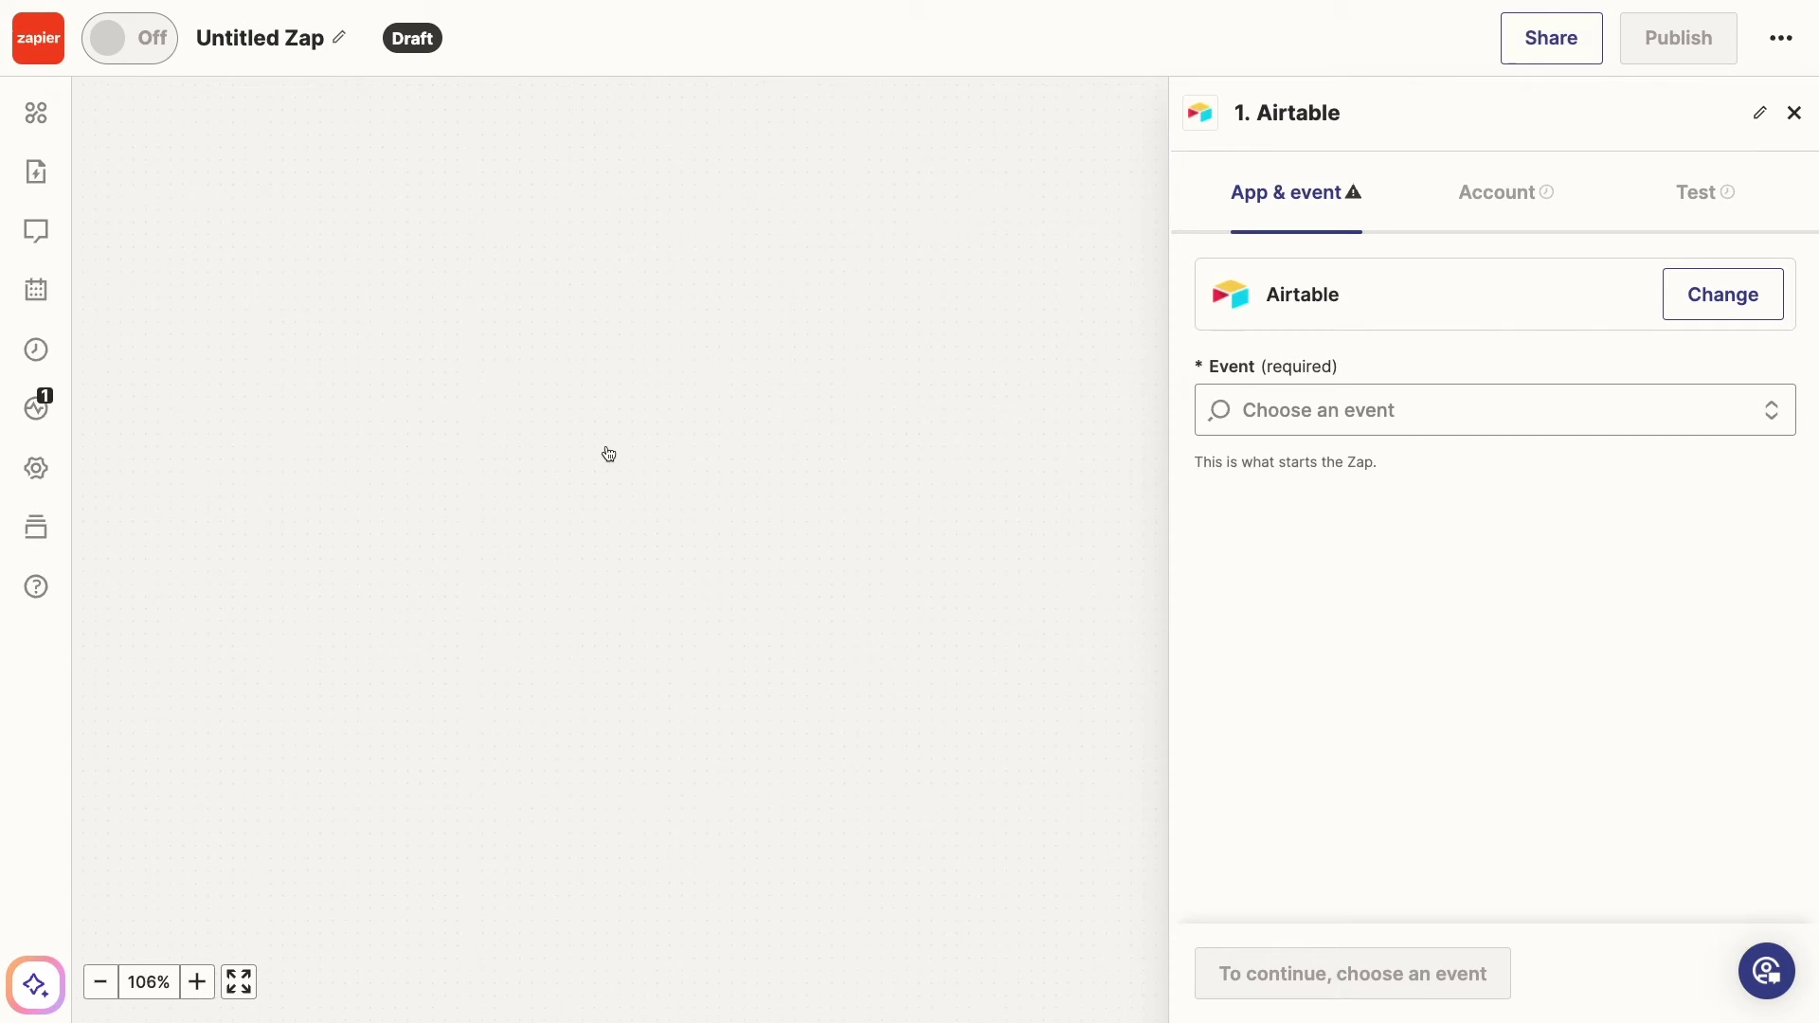
left_click(1315, 427)
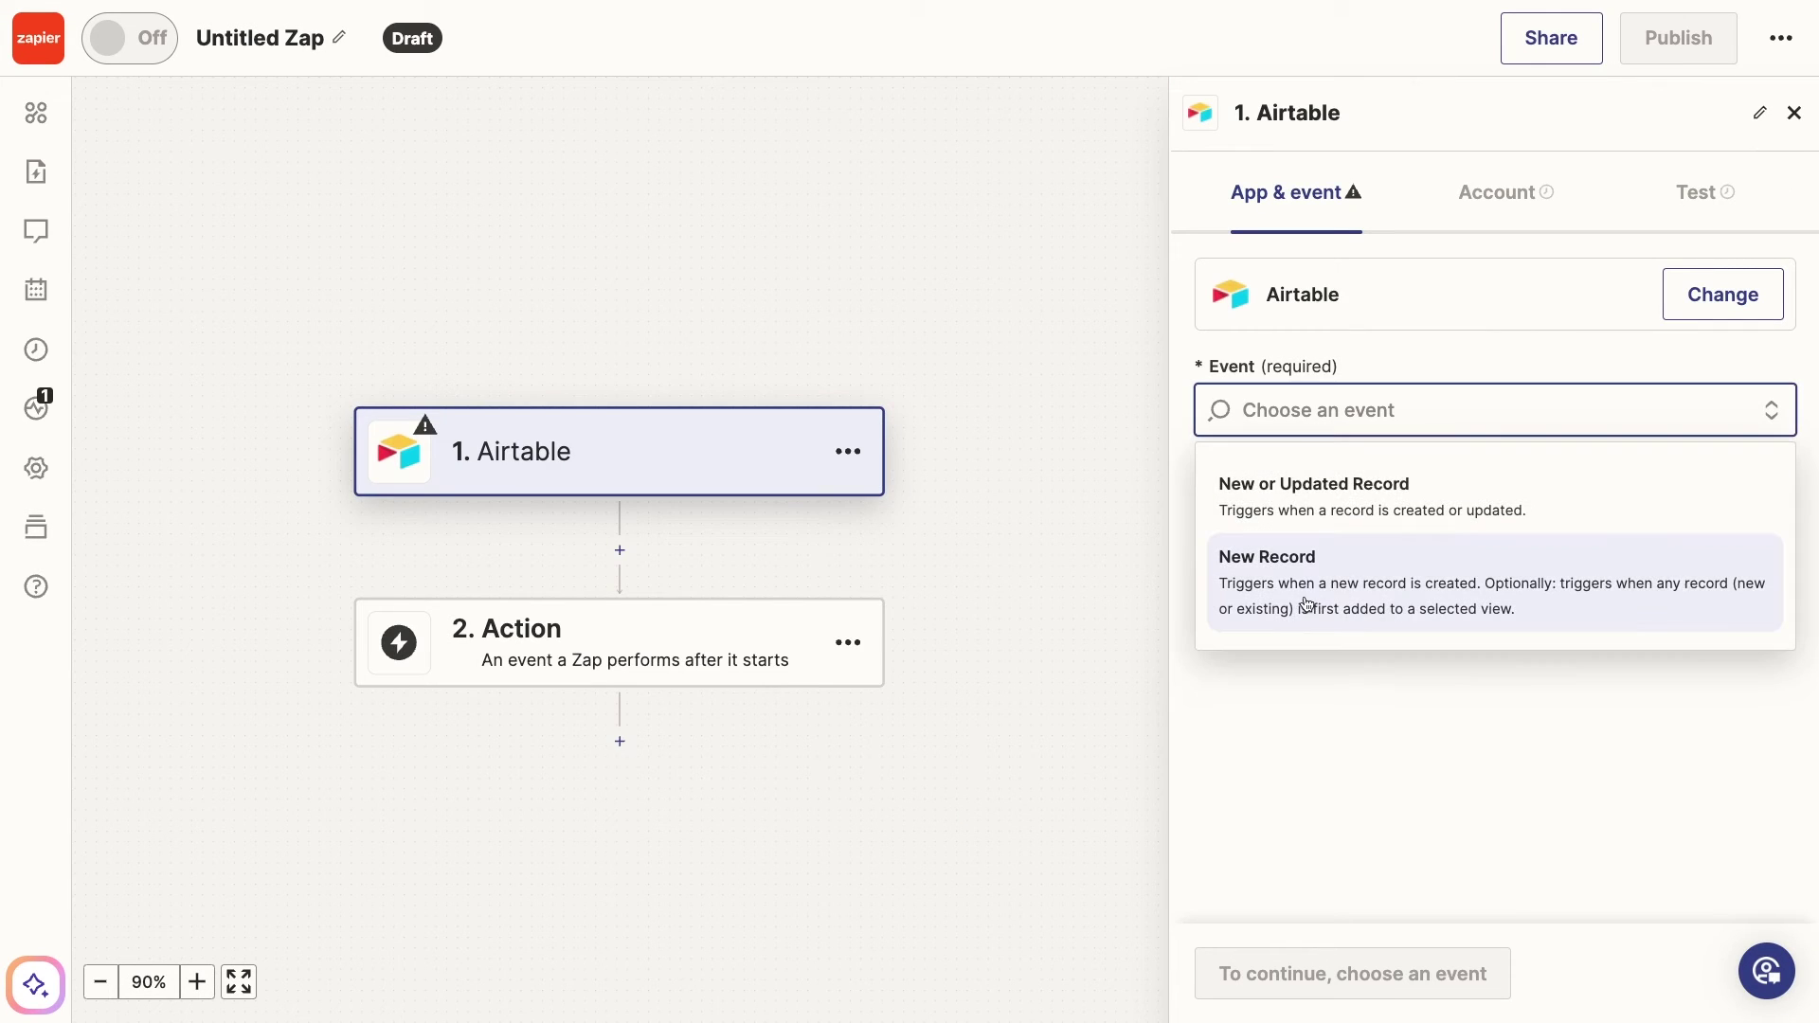
left_click(1336, 602)
left_click(1300, 962)
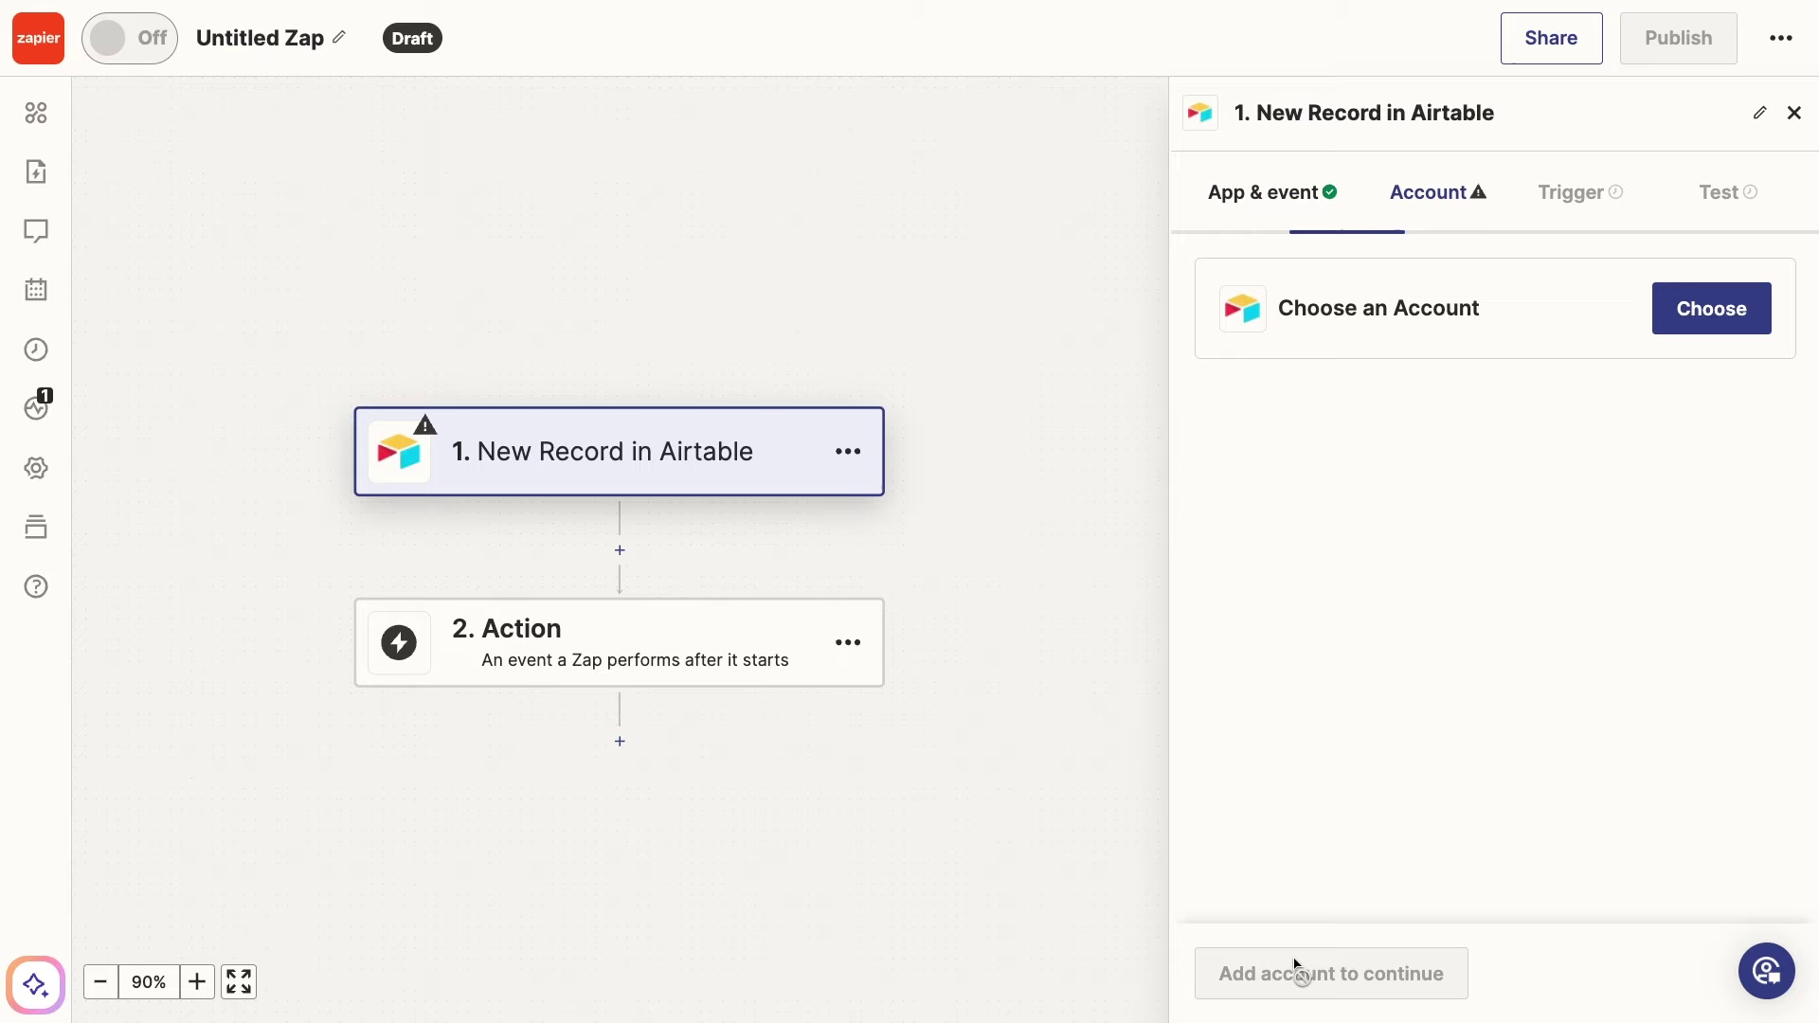
left_click(1711, 311)
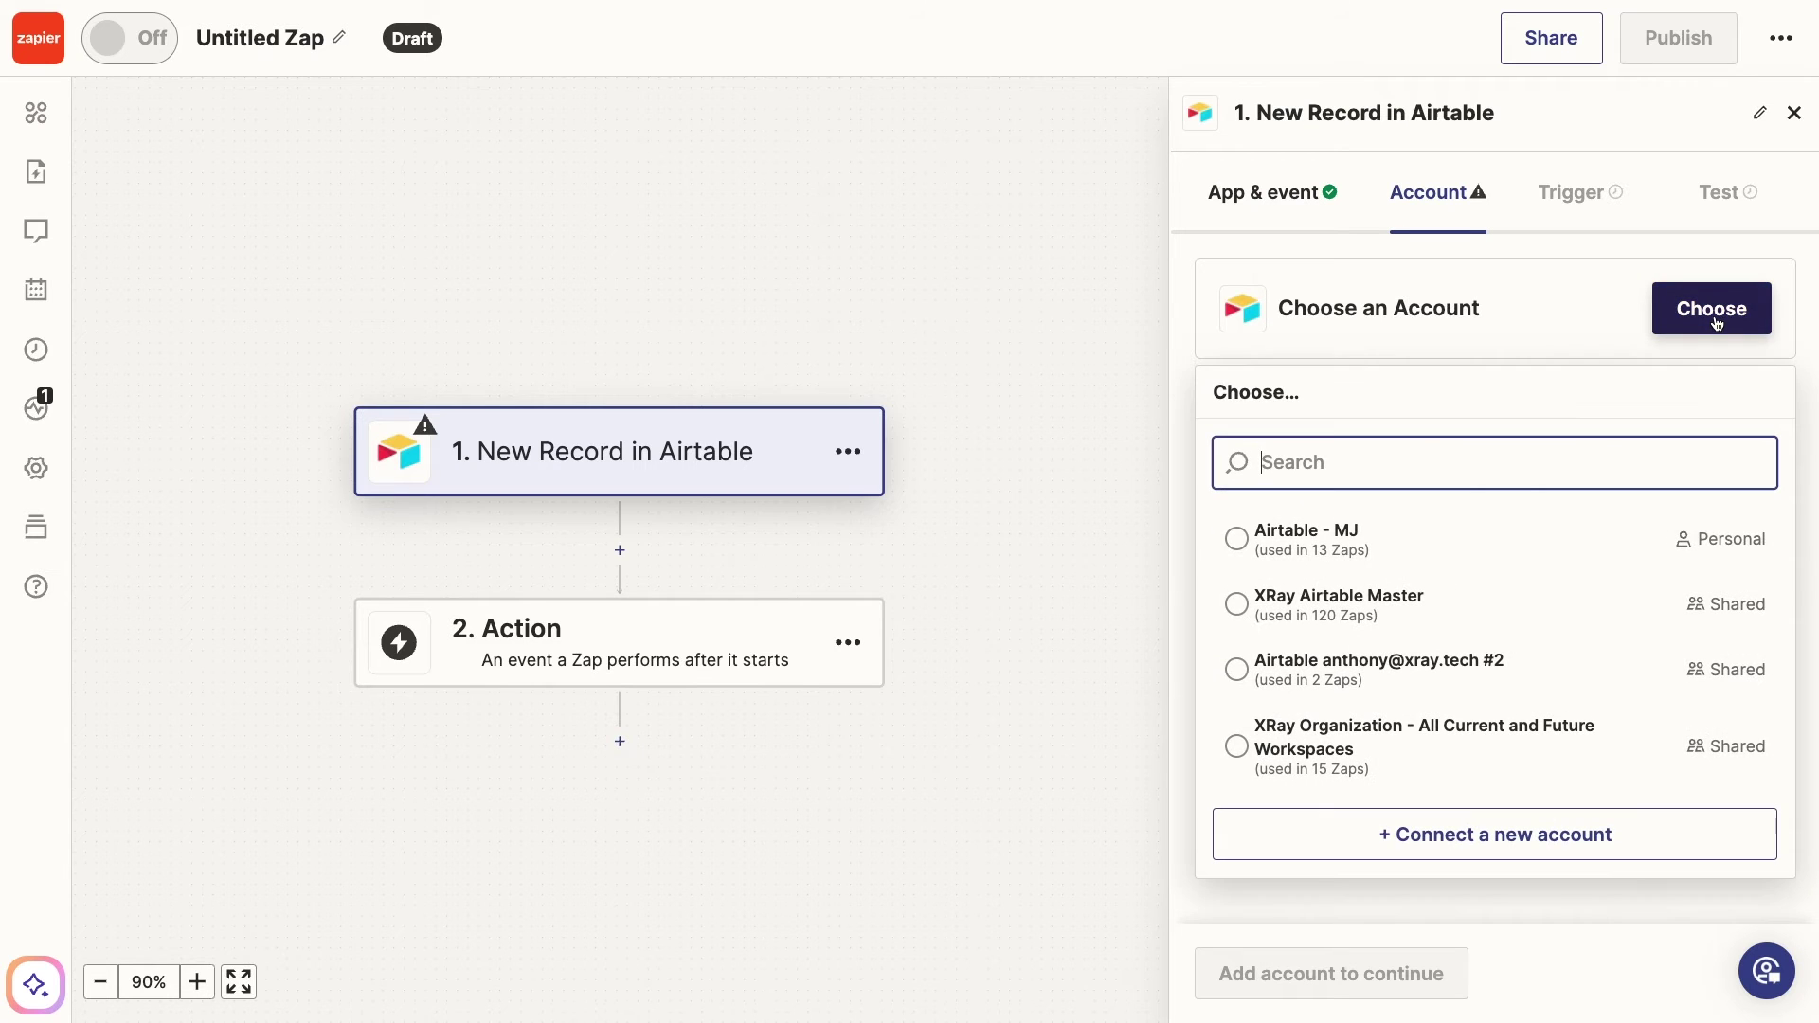
left_click(1499, 536)
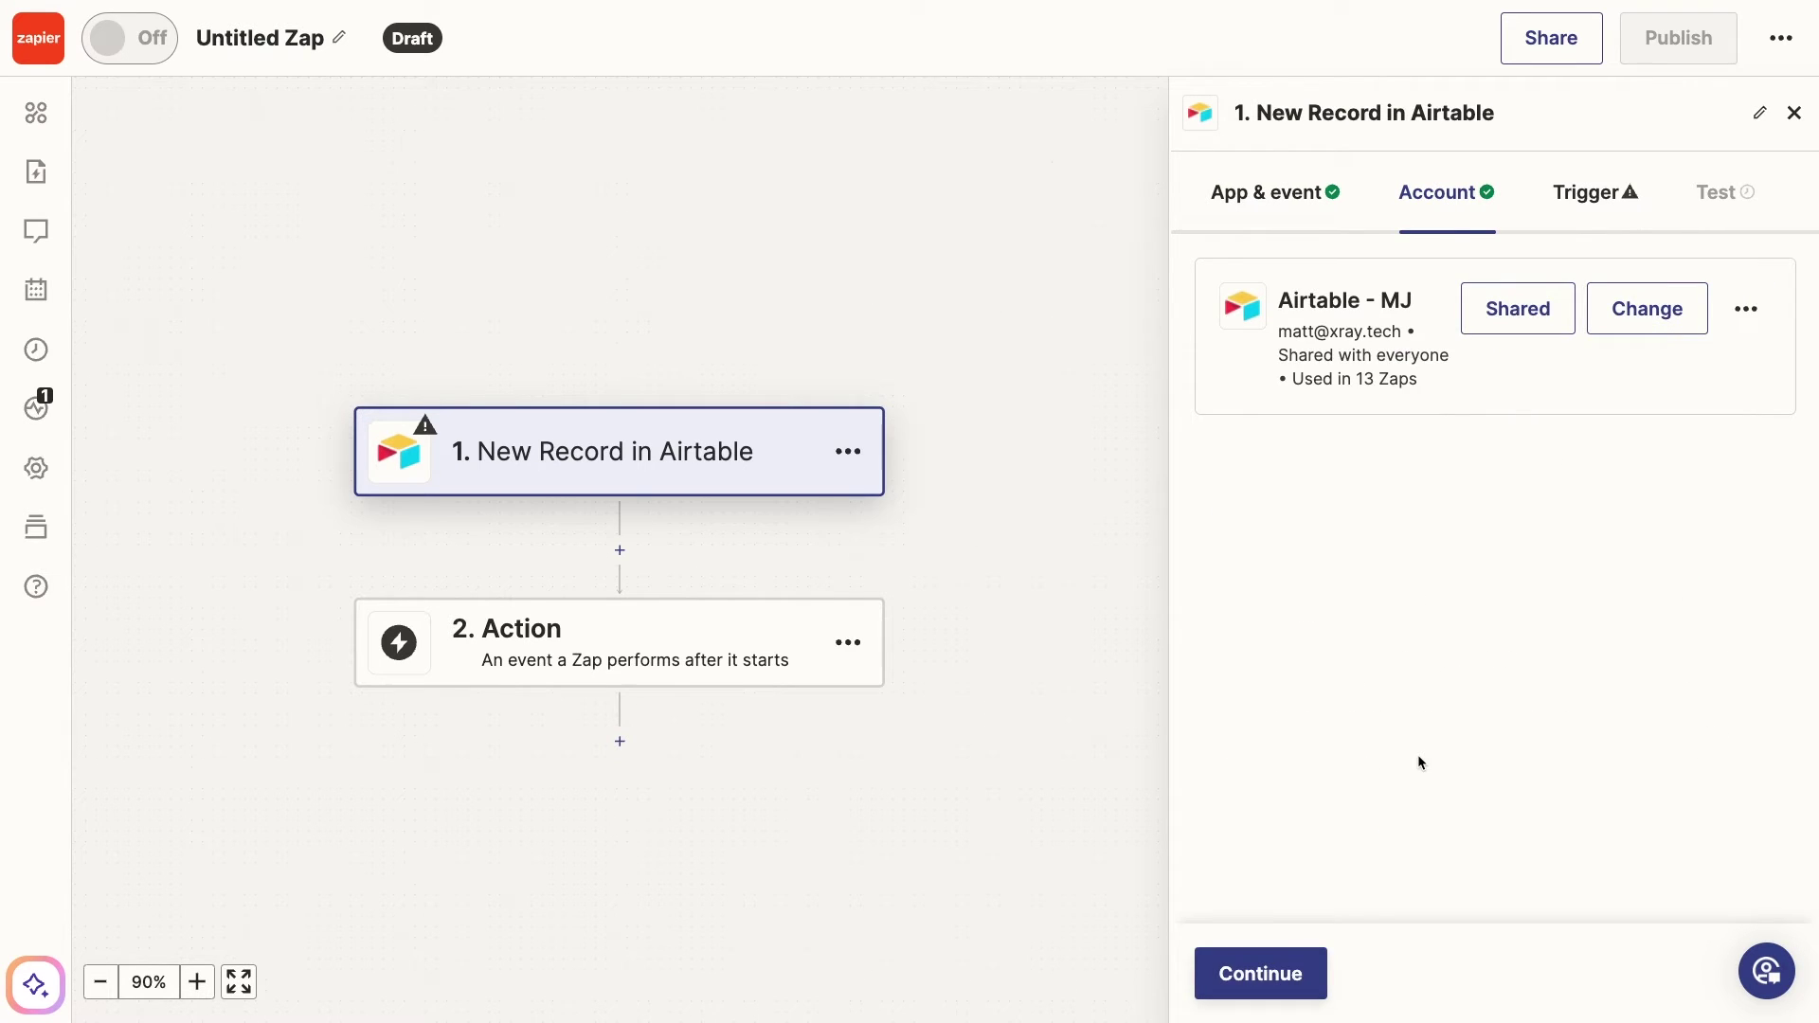
left_click(1285, 969)
Step: Point the trigger at the tutorial base, Google Docs Inline Variables table, and Generate Proposal view
left_click(1340, 384)
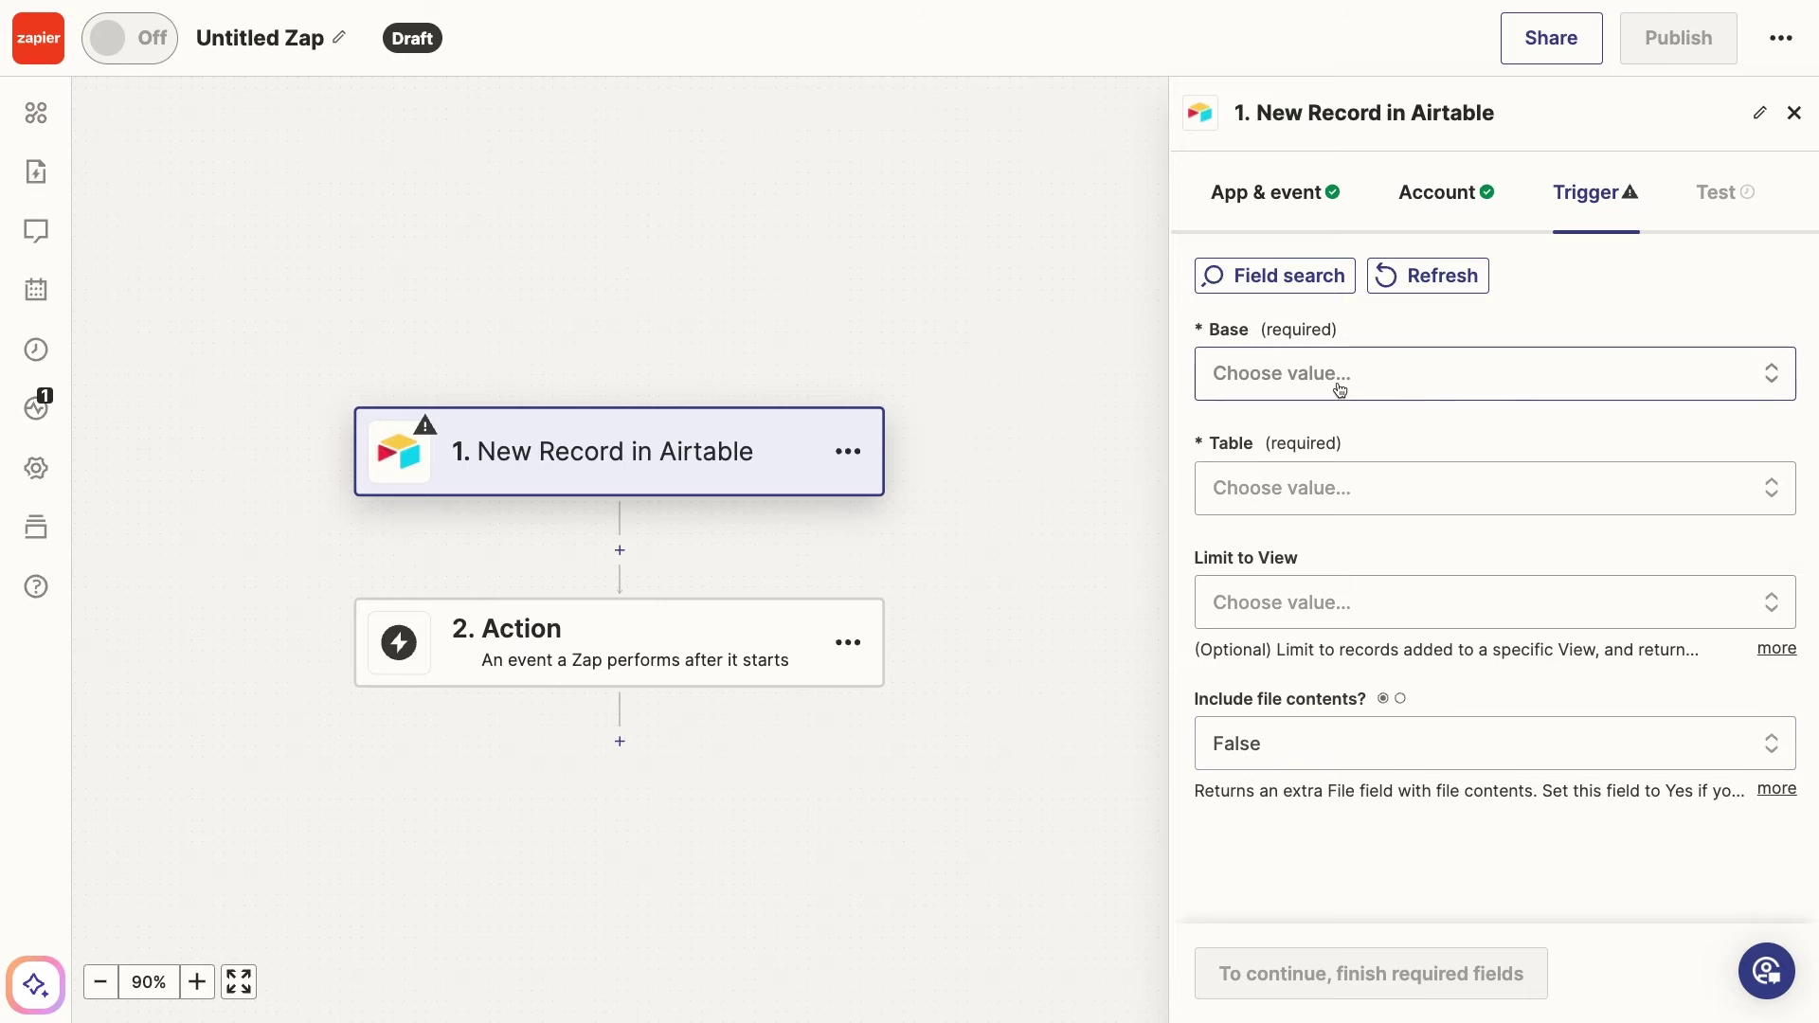
type("tutori")
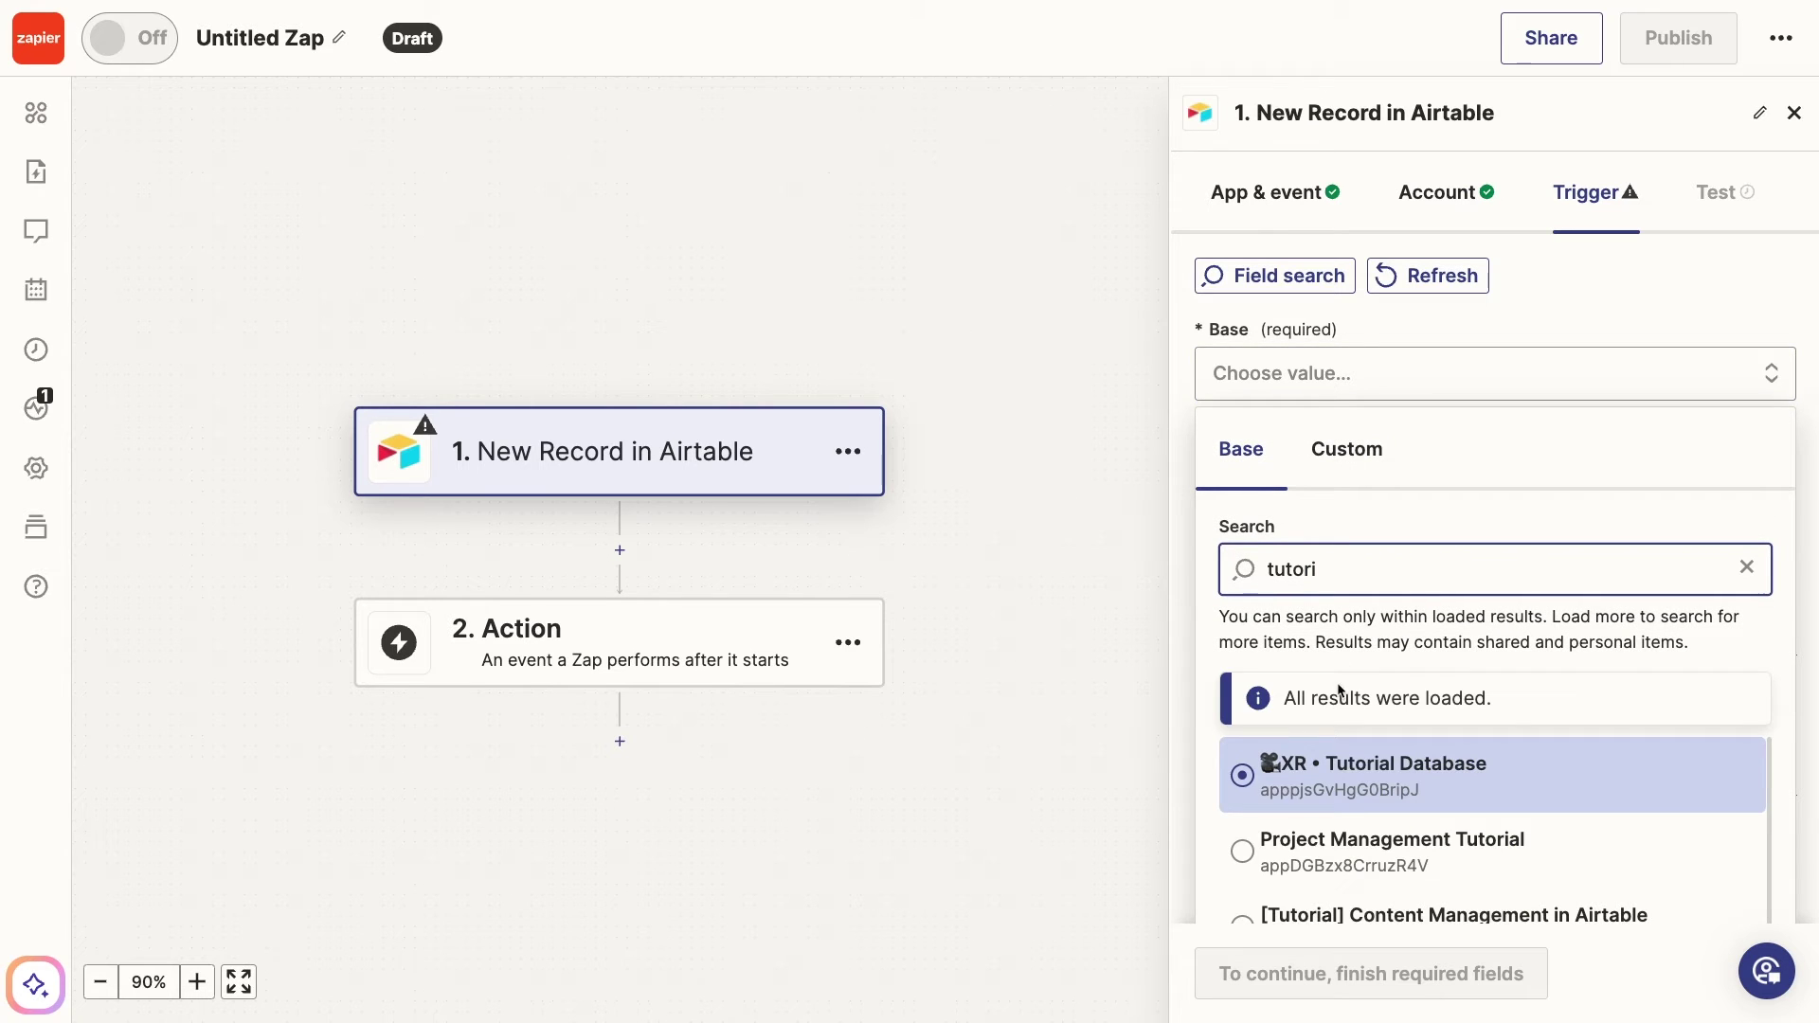
left_click(1357, 800)
left_click(1380, 503)
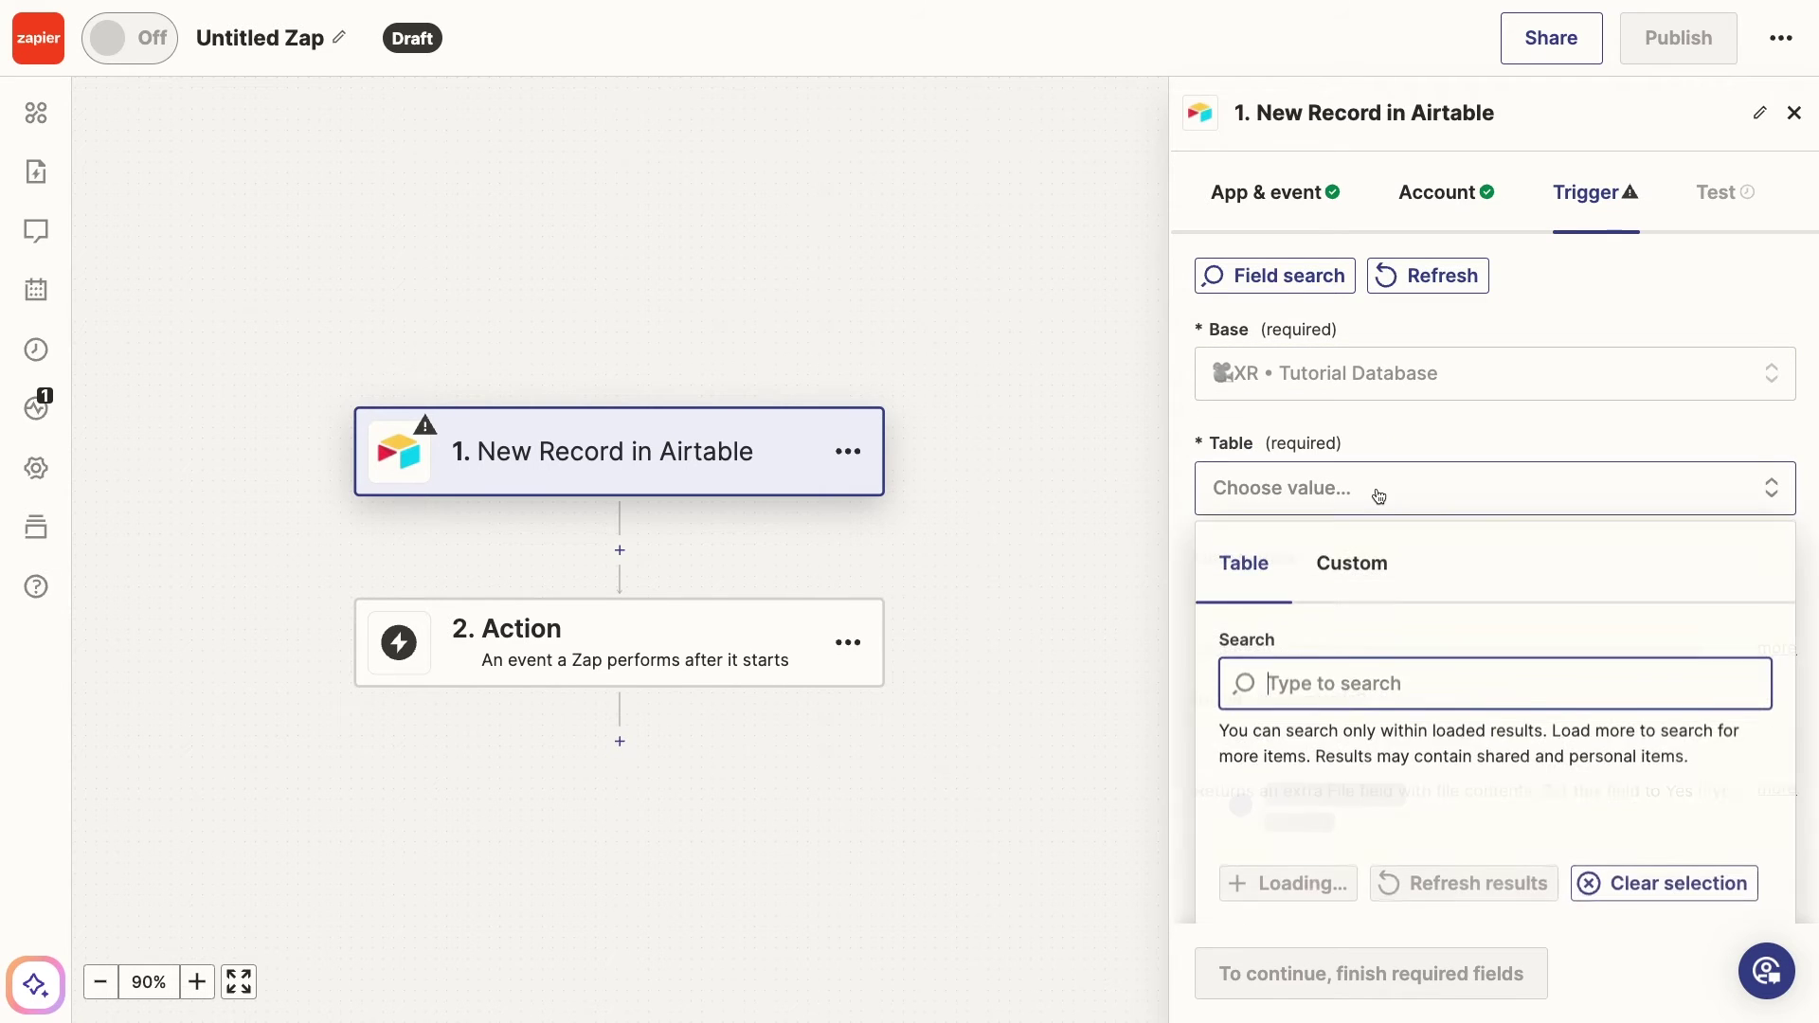
type("inli")
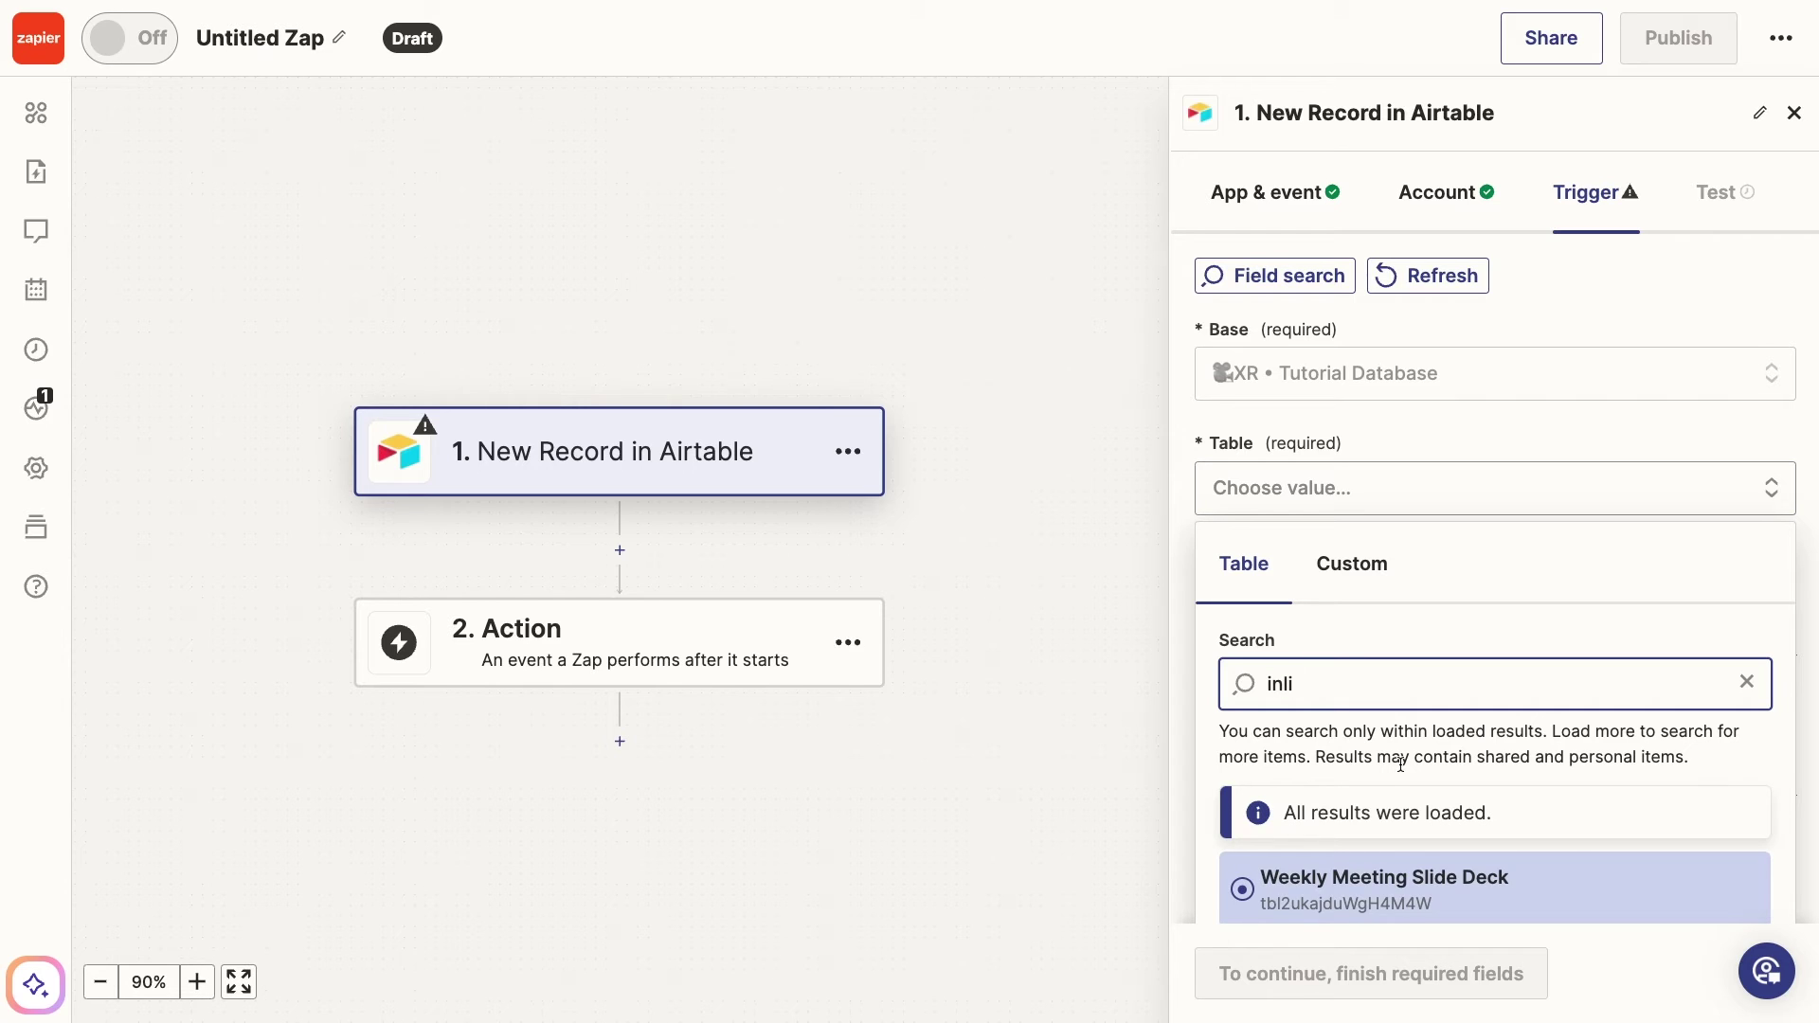
type("ne")
left_click(1411, 912)
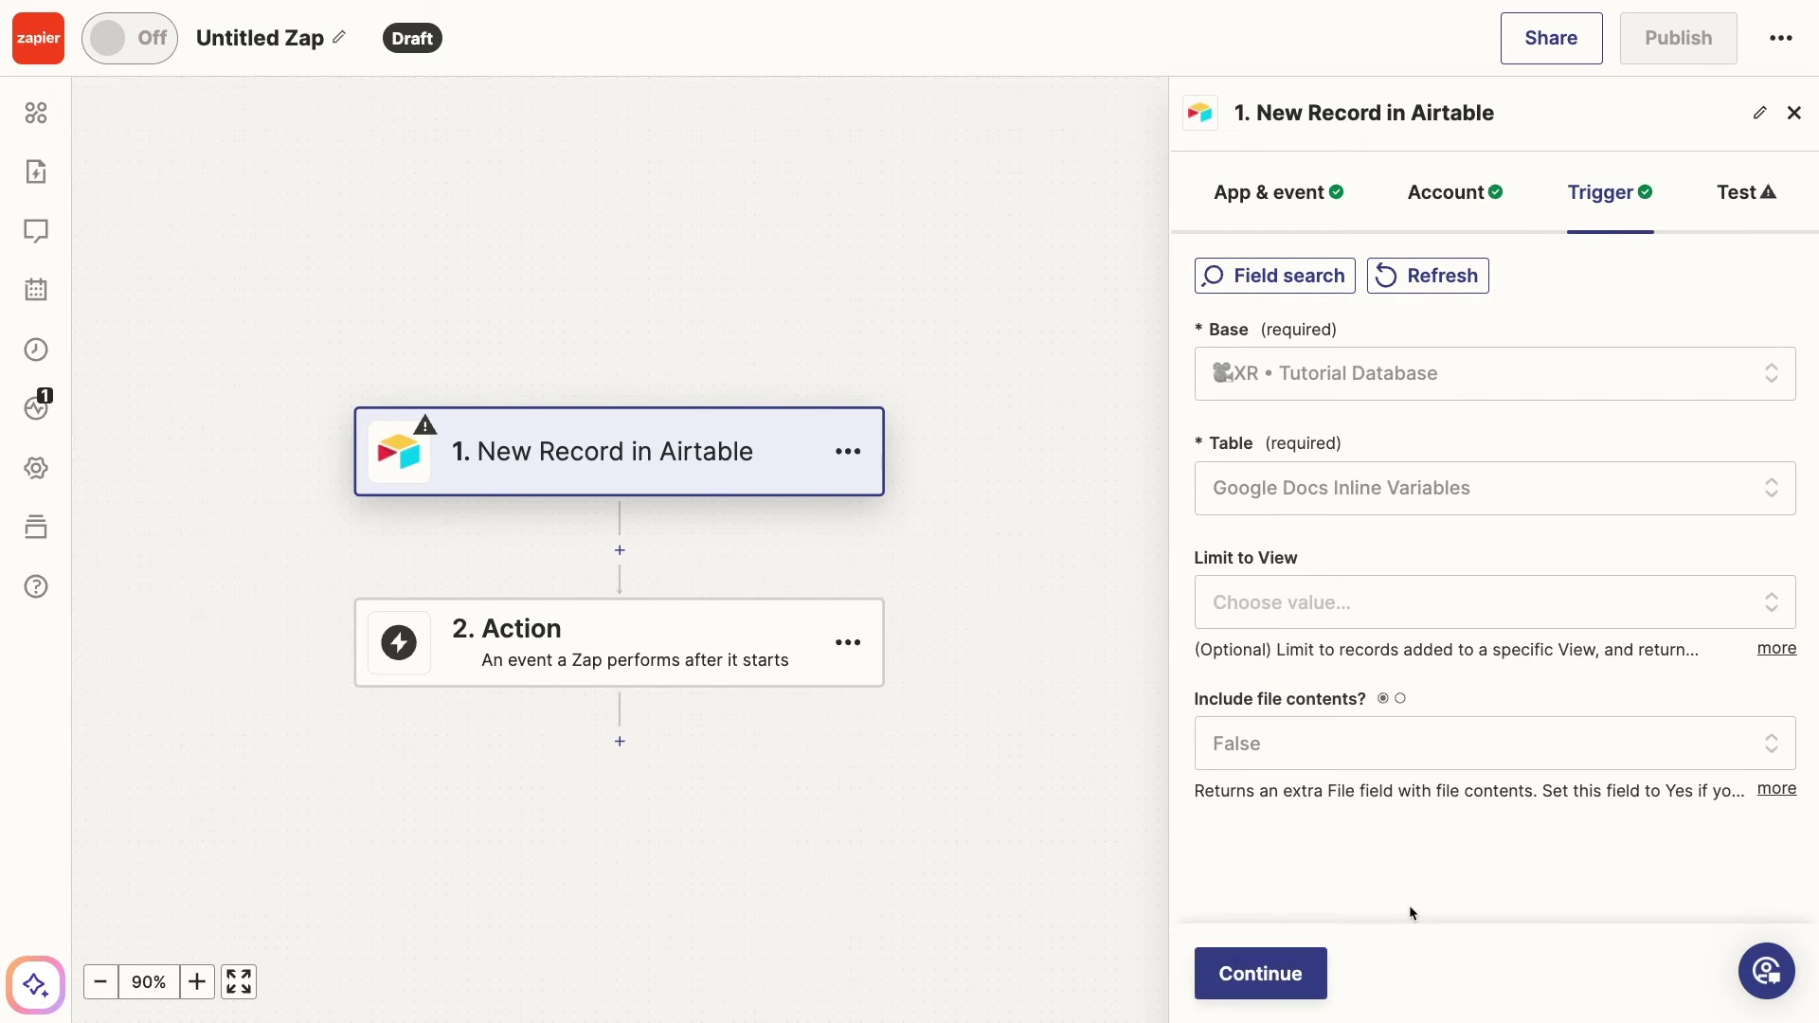
left_click(1506, 622)
scroll(1478, 715, "down", 2)
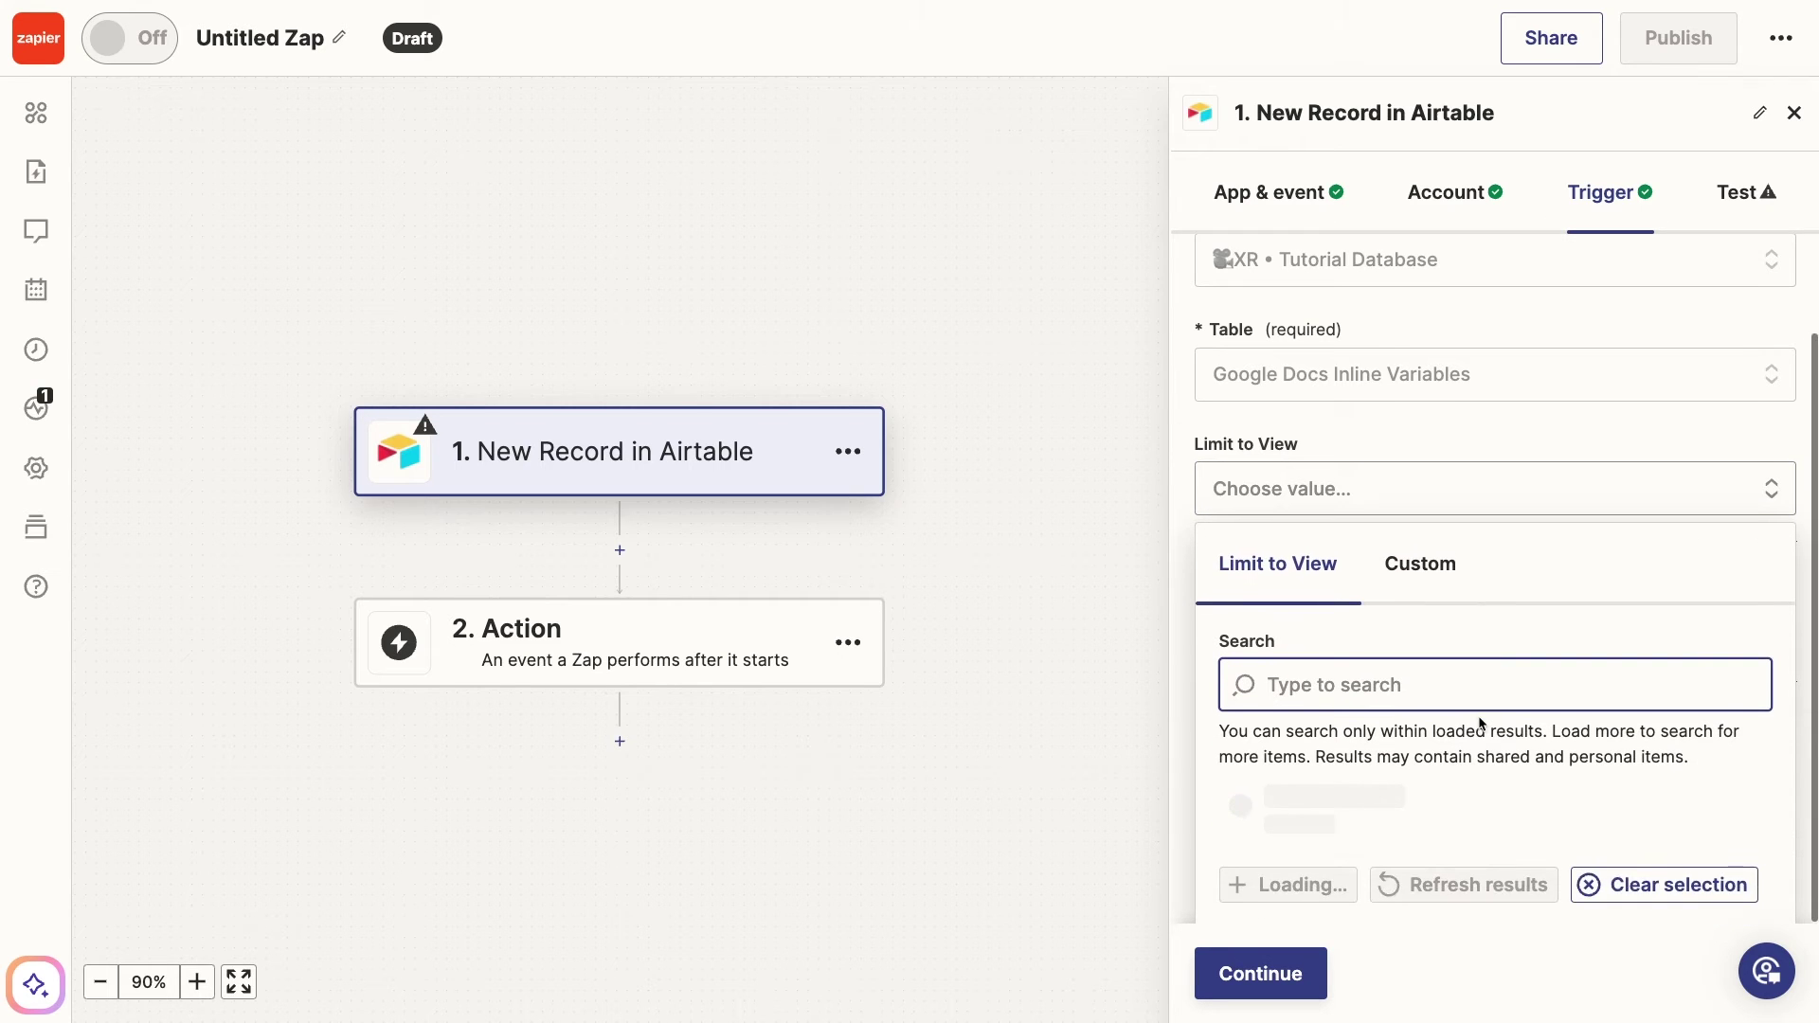
scroll(1479, 717, "down", 2)
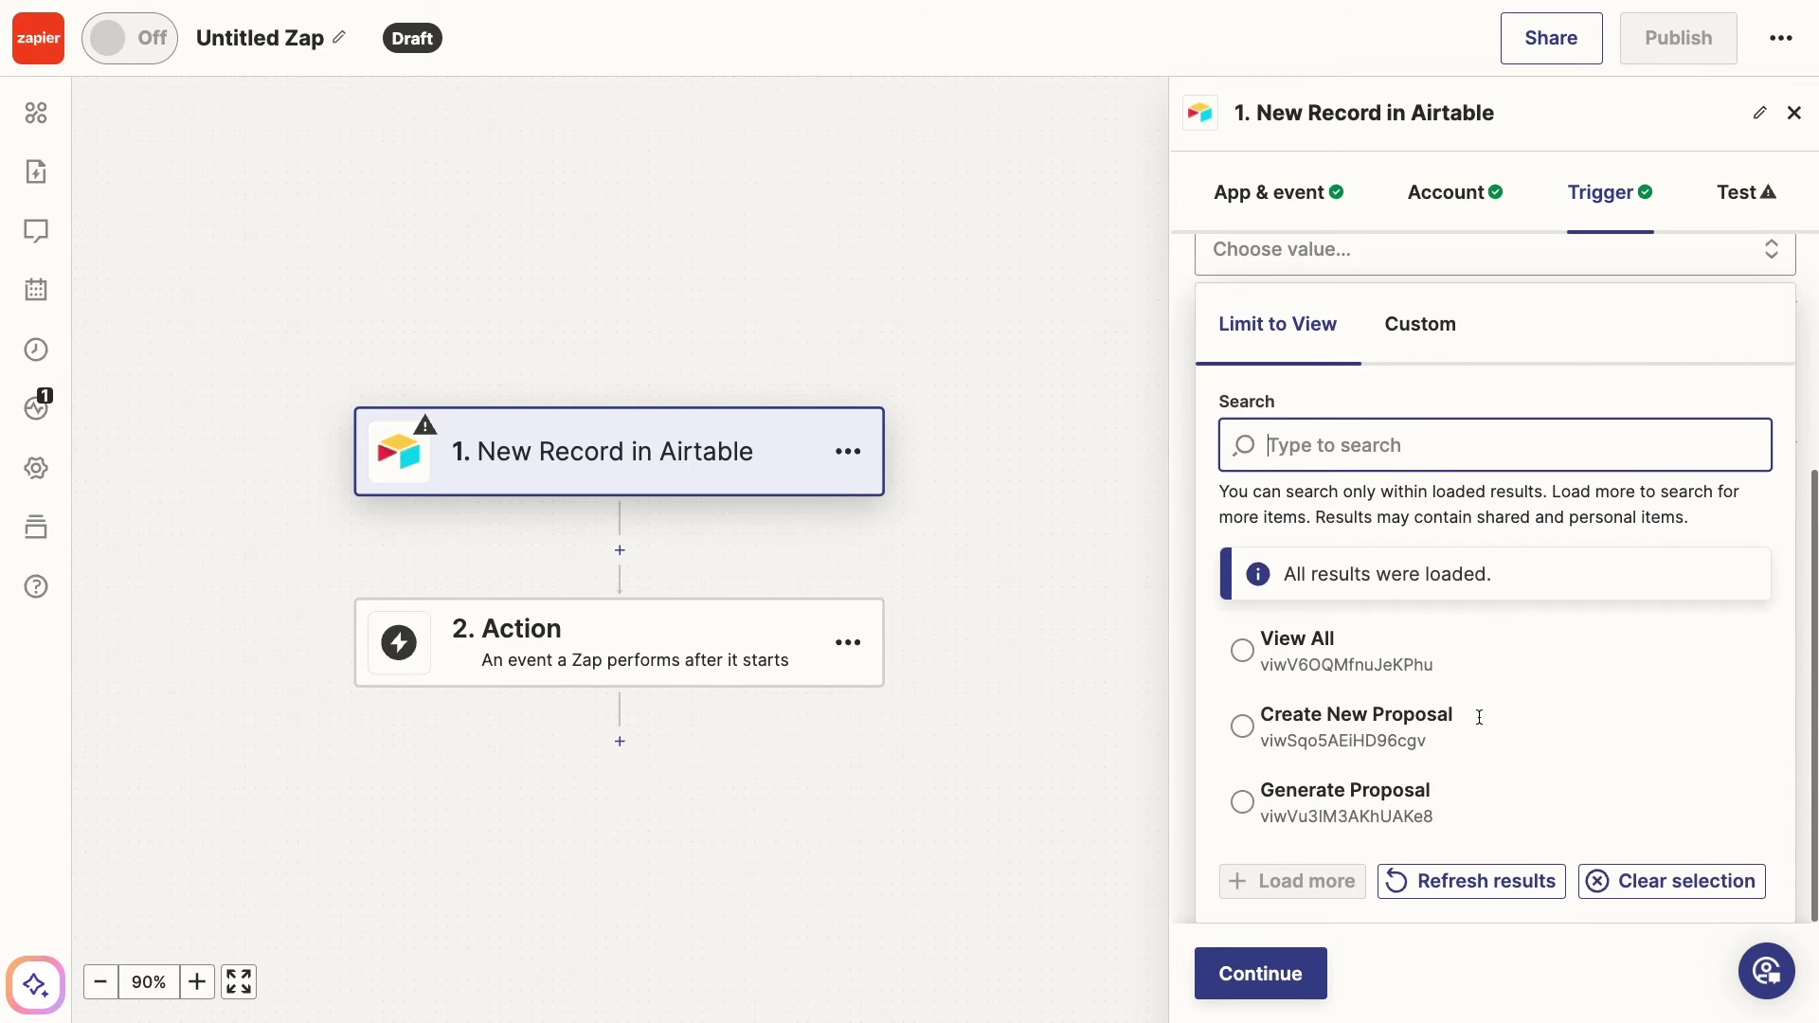
left_click(1362, 804)
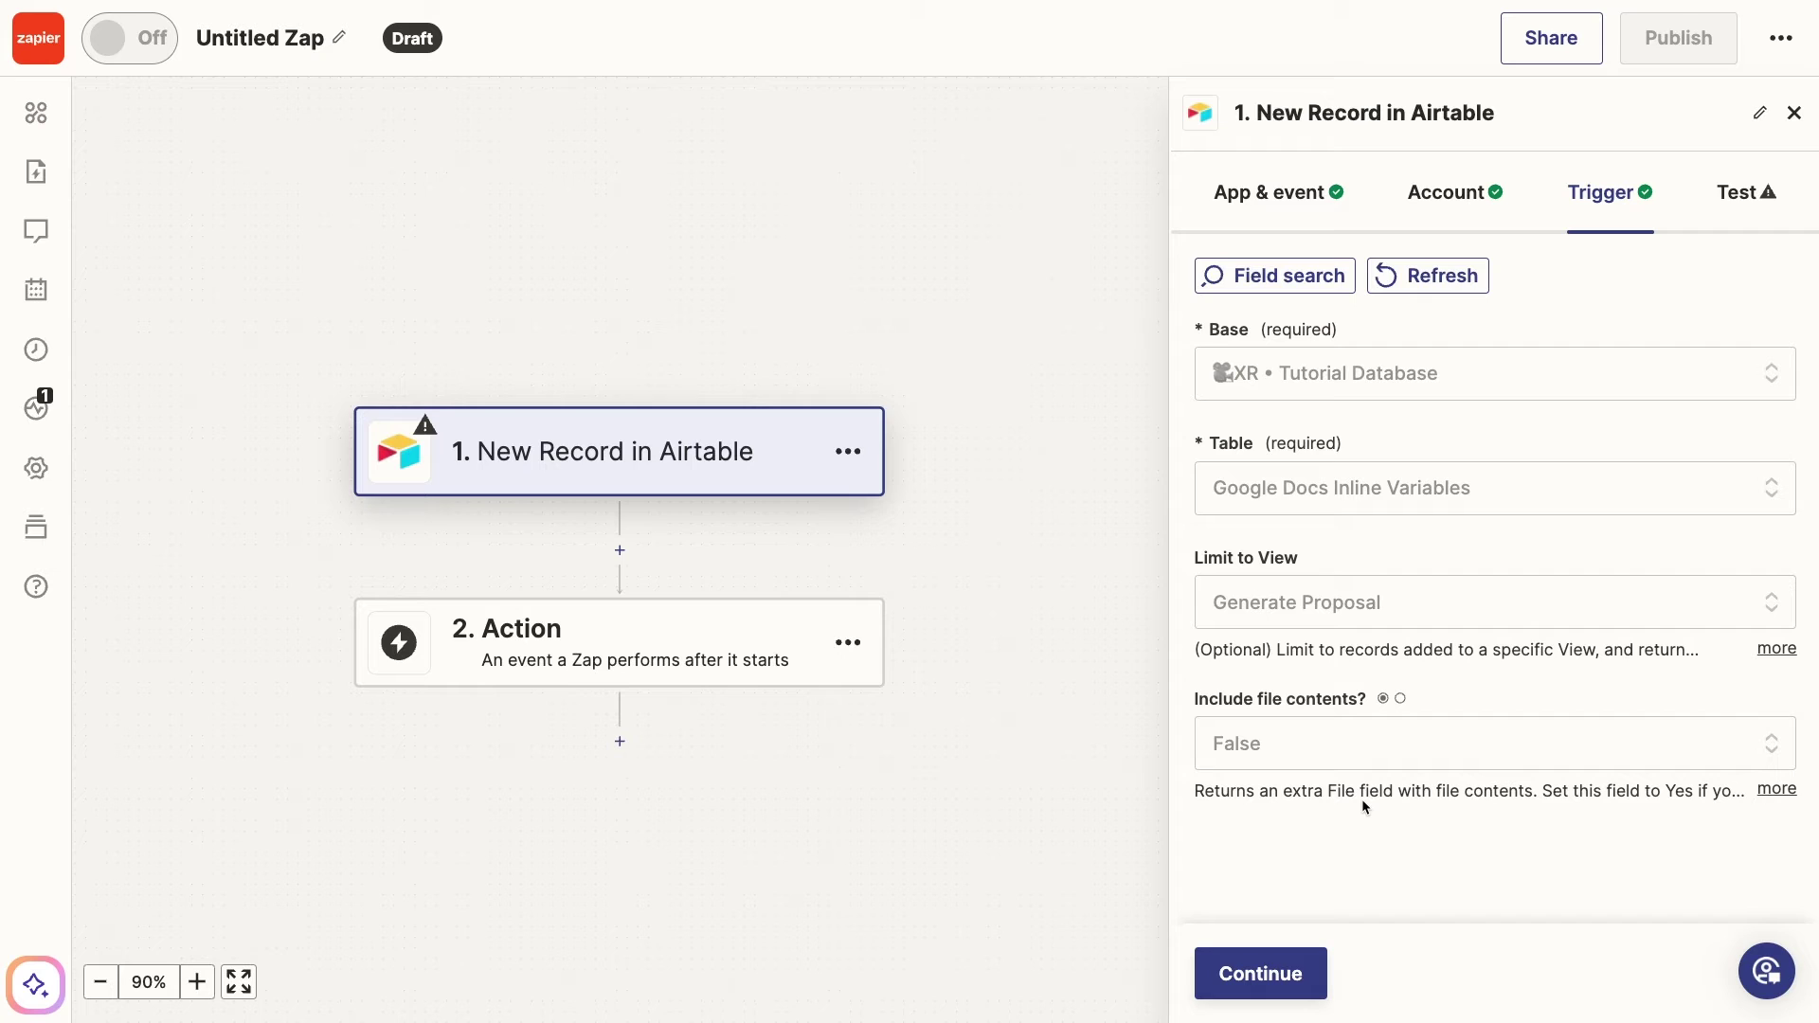
Step: Test the Airtable trigger and continue with the FakeCo sample record
left_click(1295, 984)
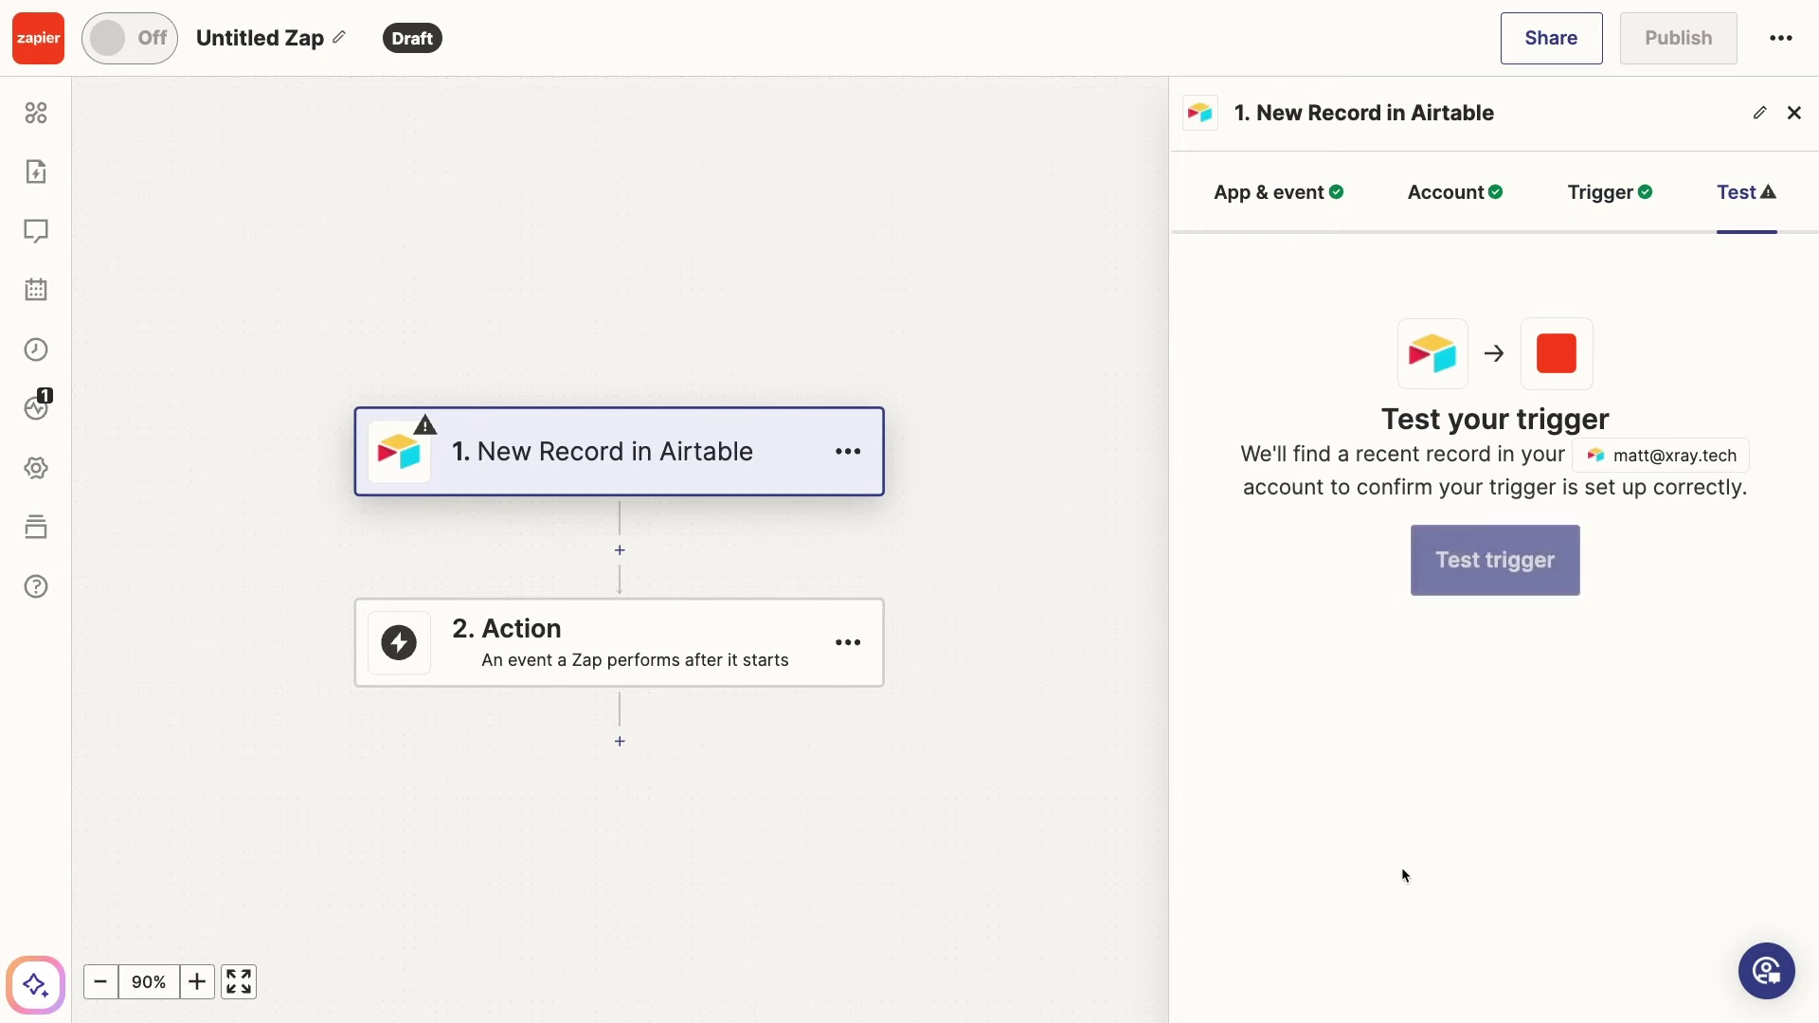
left_click(1500, 578)
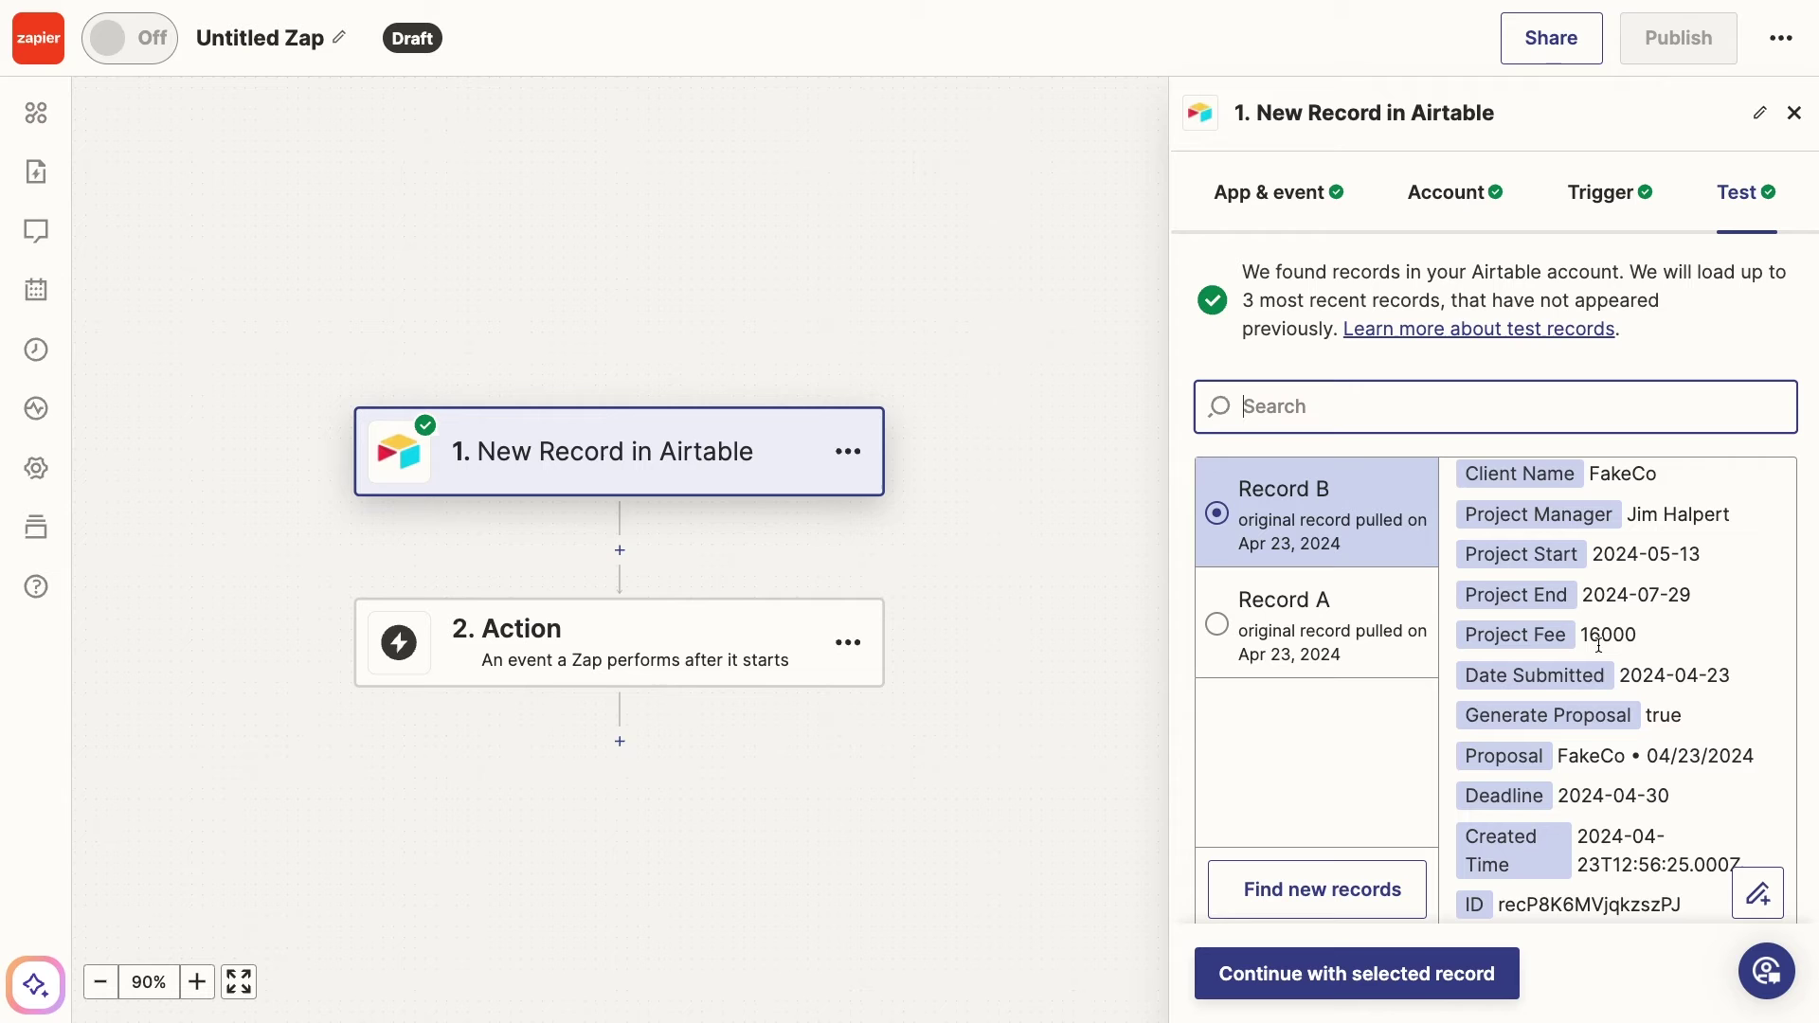
scroll(1497, 572, "down", 1)
left_click(1439, 985)
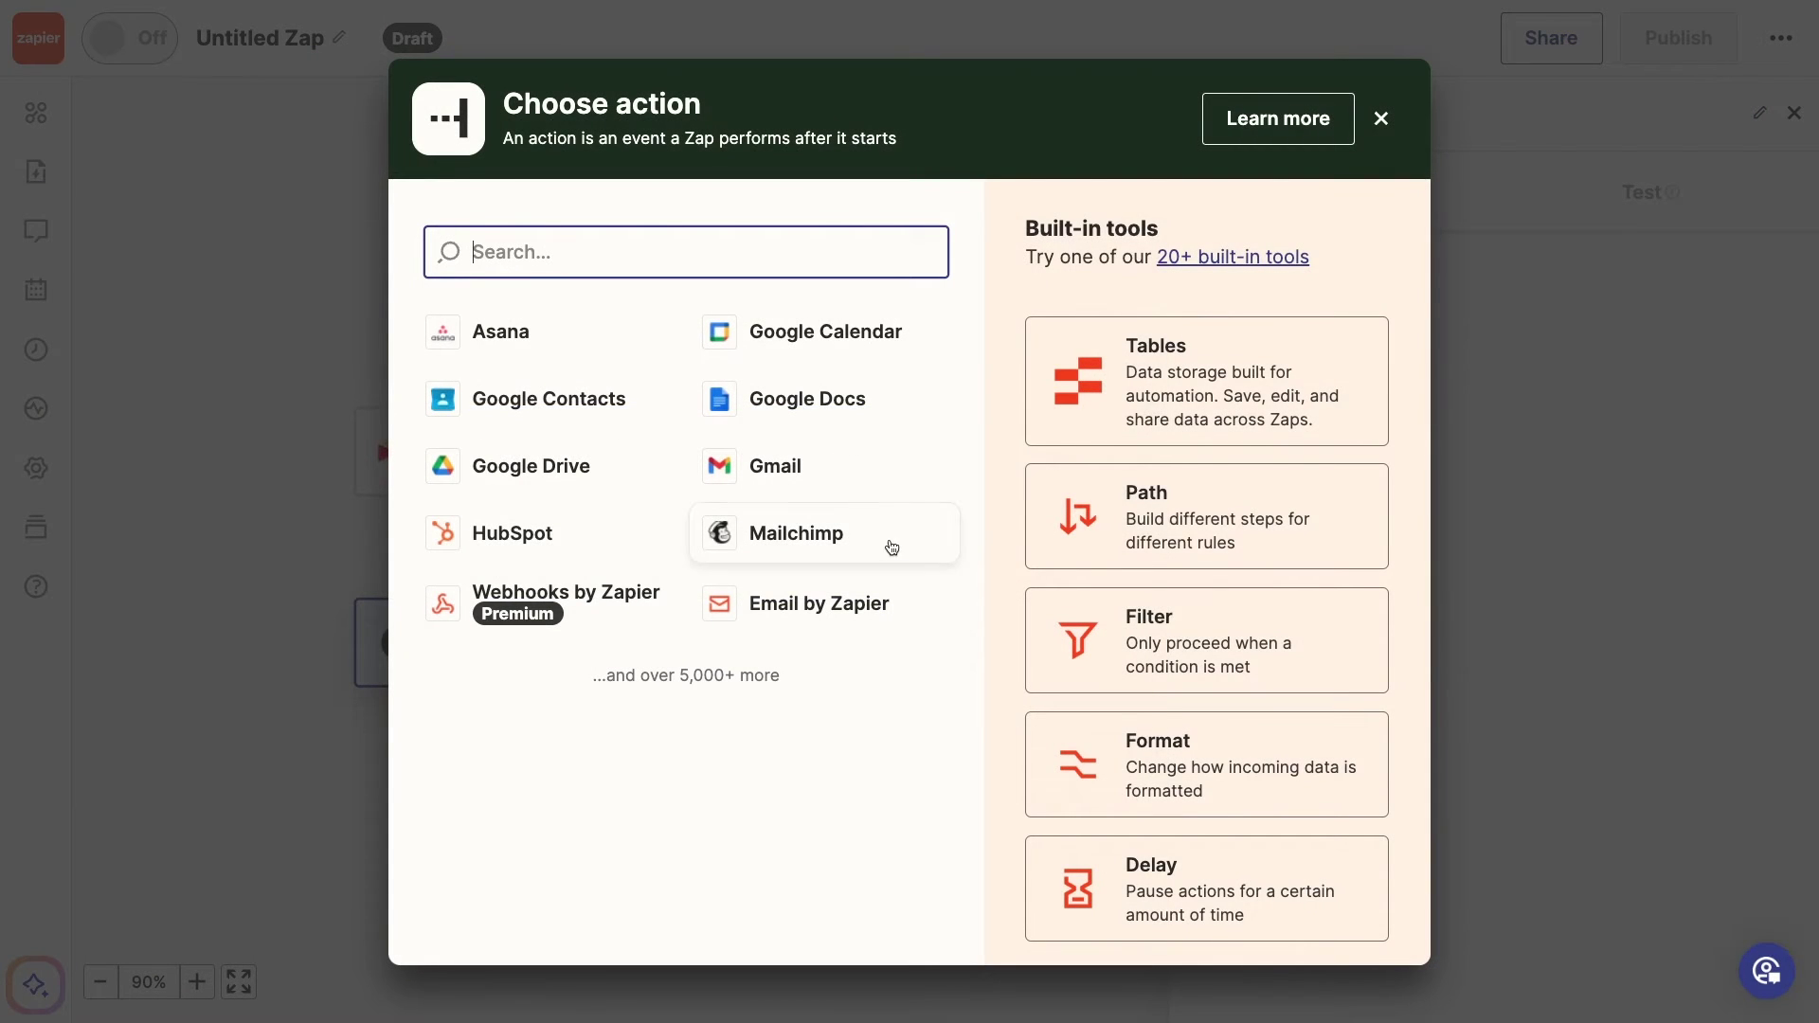
Step: Choose Google Docs Create Document from Template on the connected account, with Template Document set to Custom
left_click(830, 413)
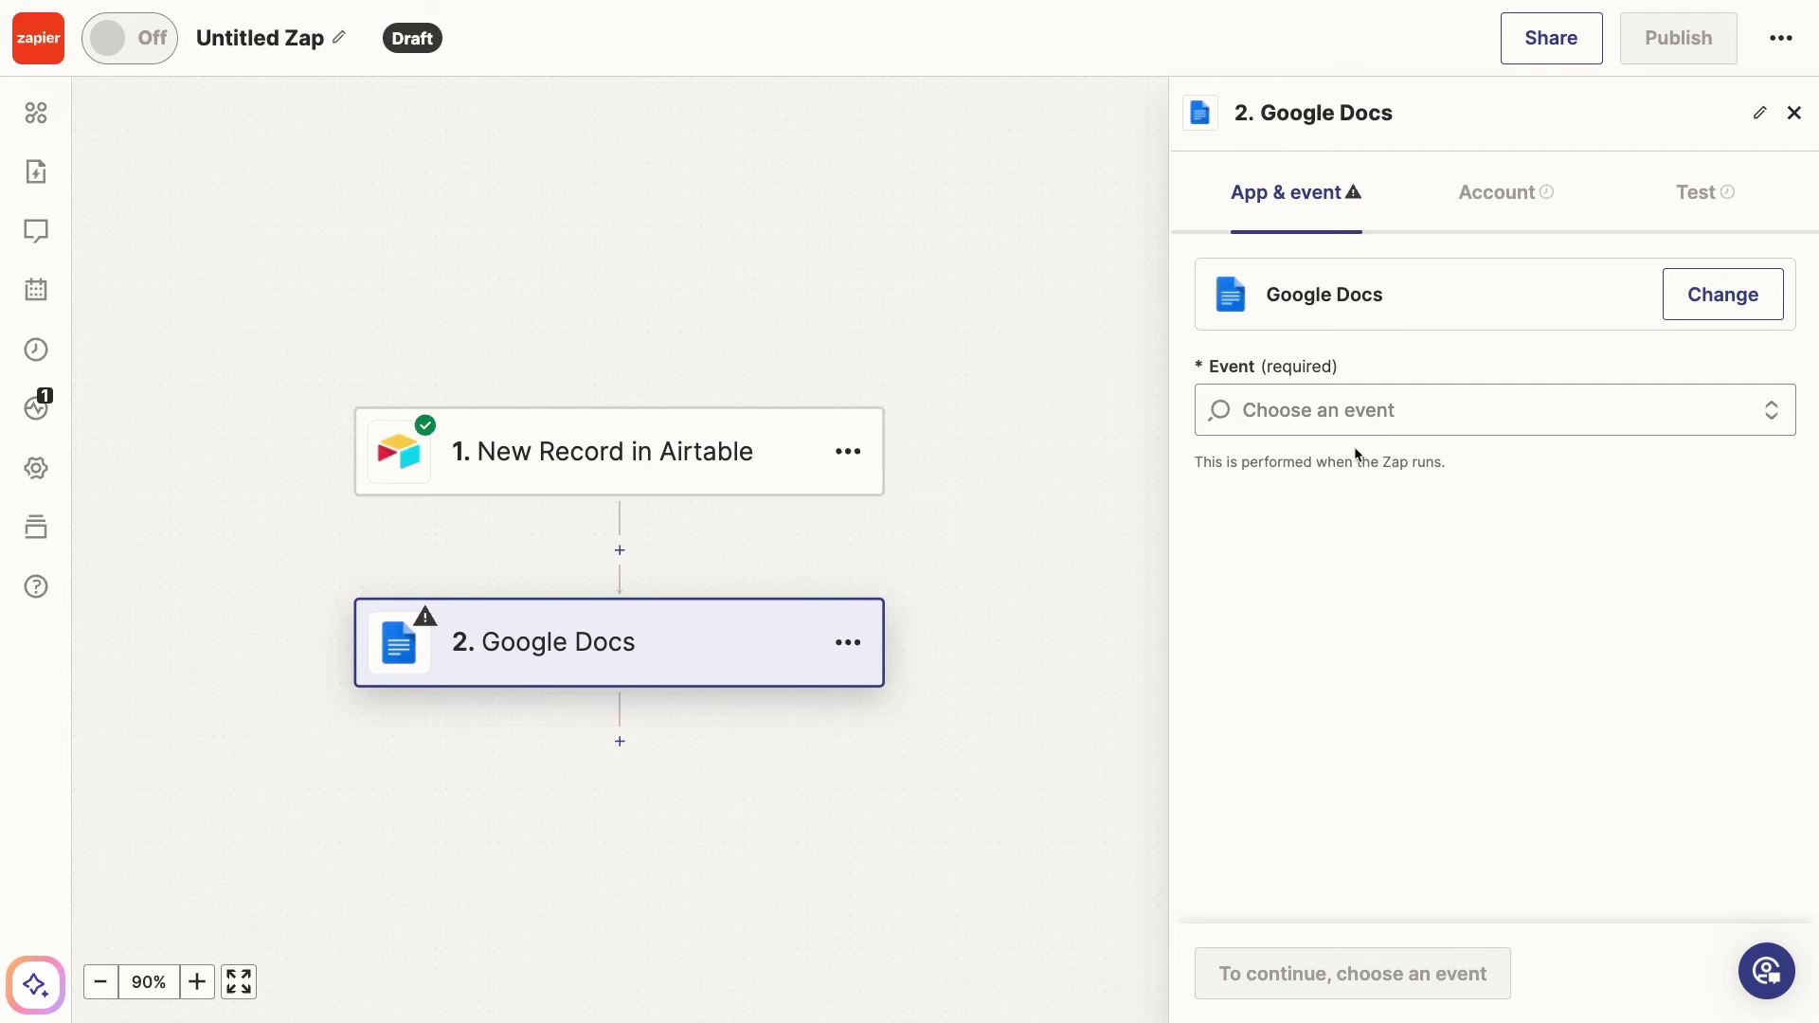
left_click(1418, 417)
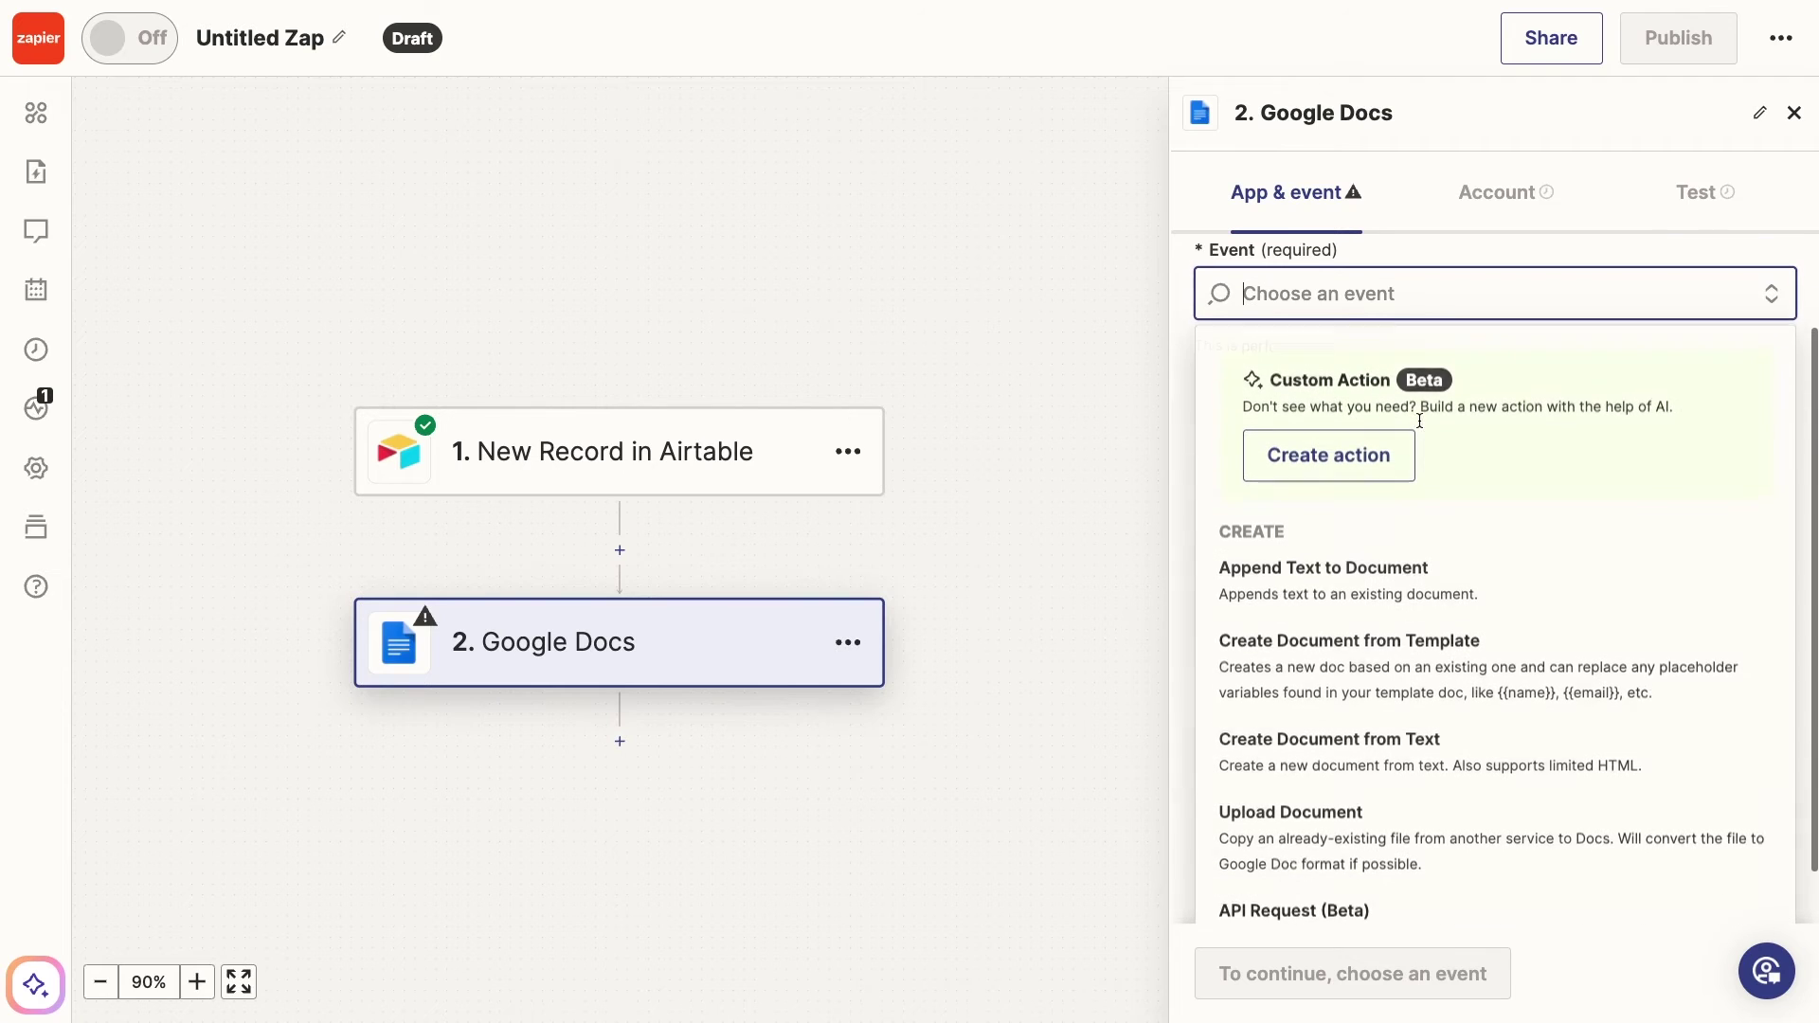
left_click(1407, 691)
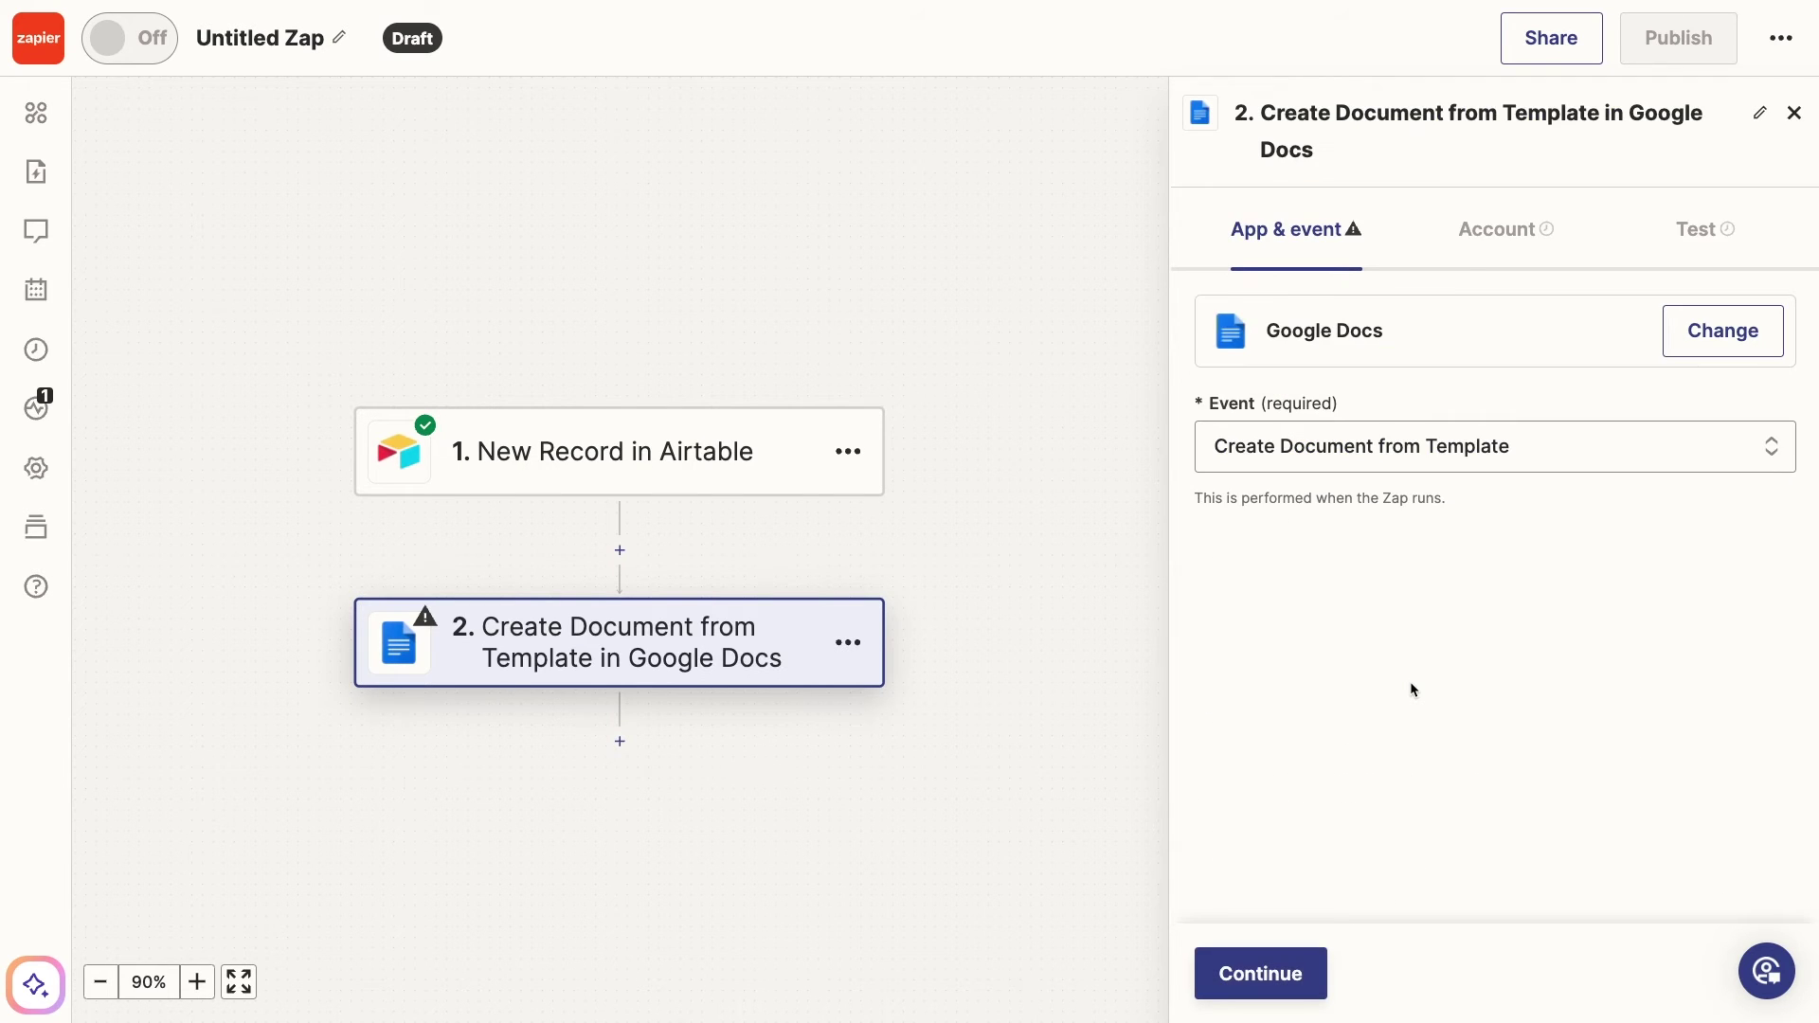
left_click(1294, 957)
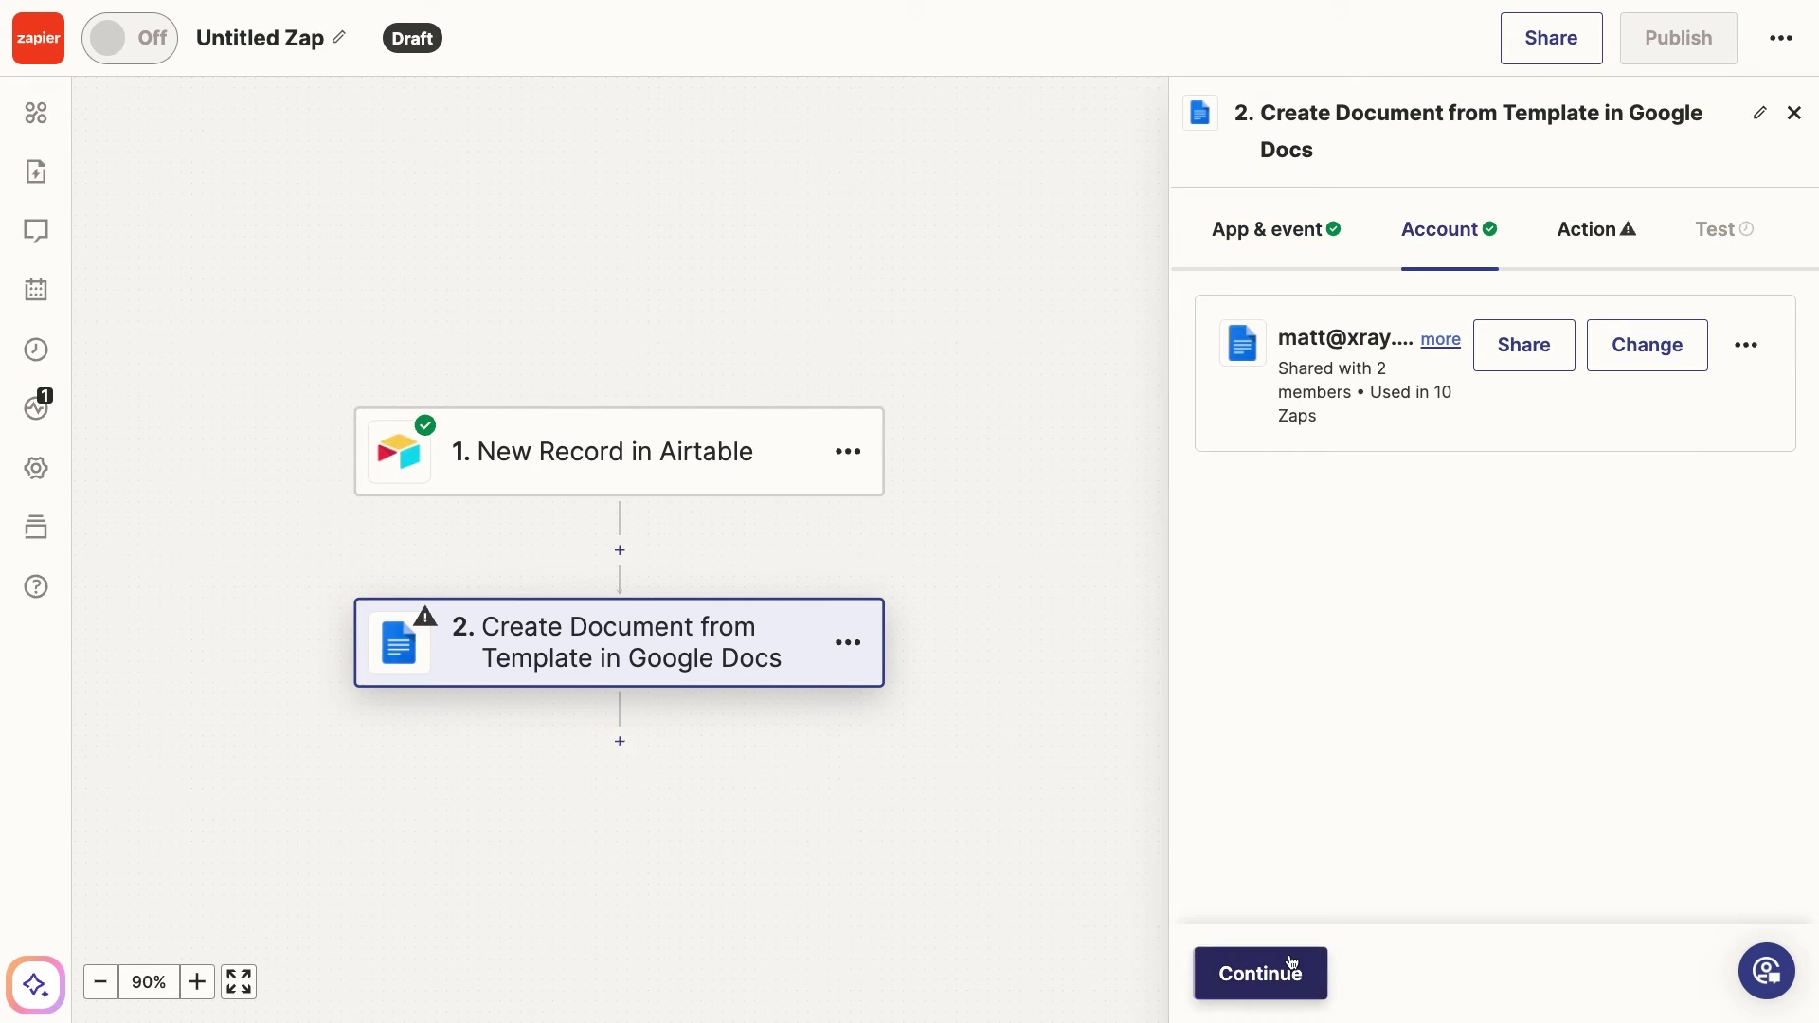
left_click(1292, 964)
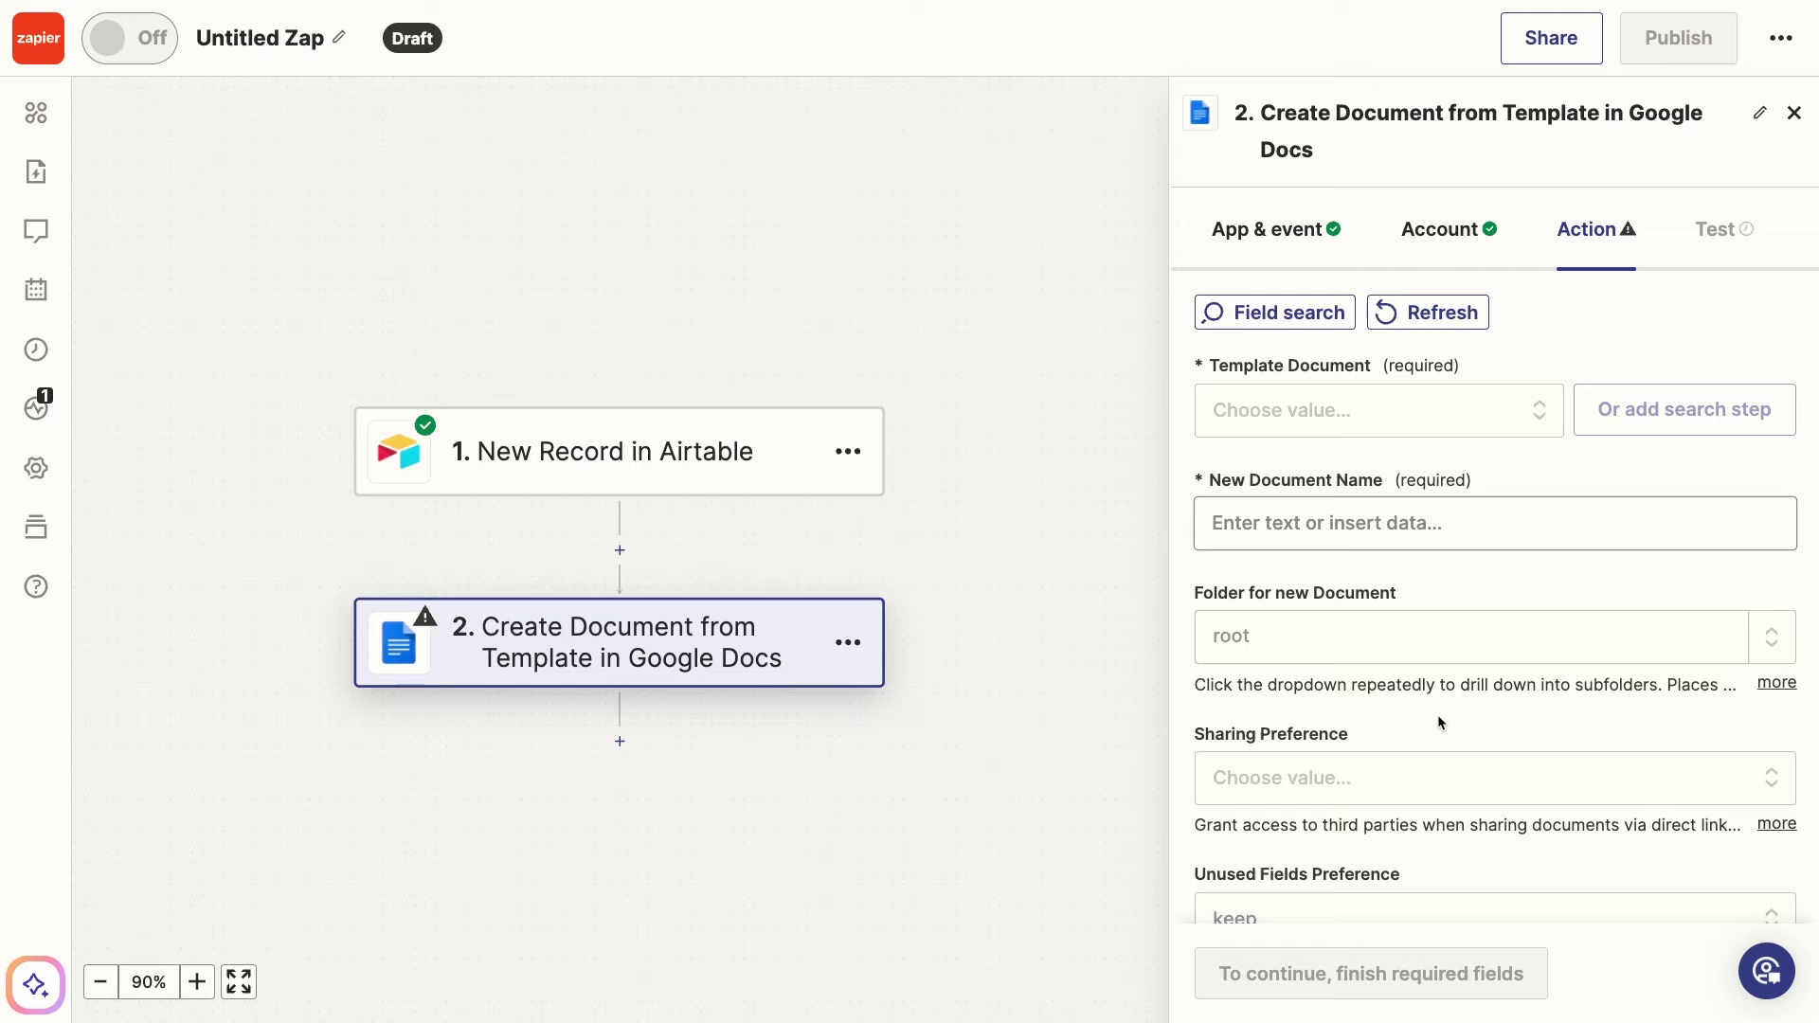
left_click(1448, 433)
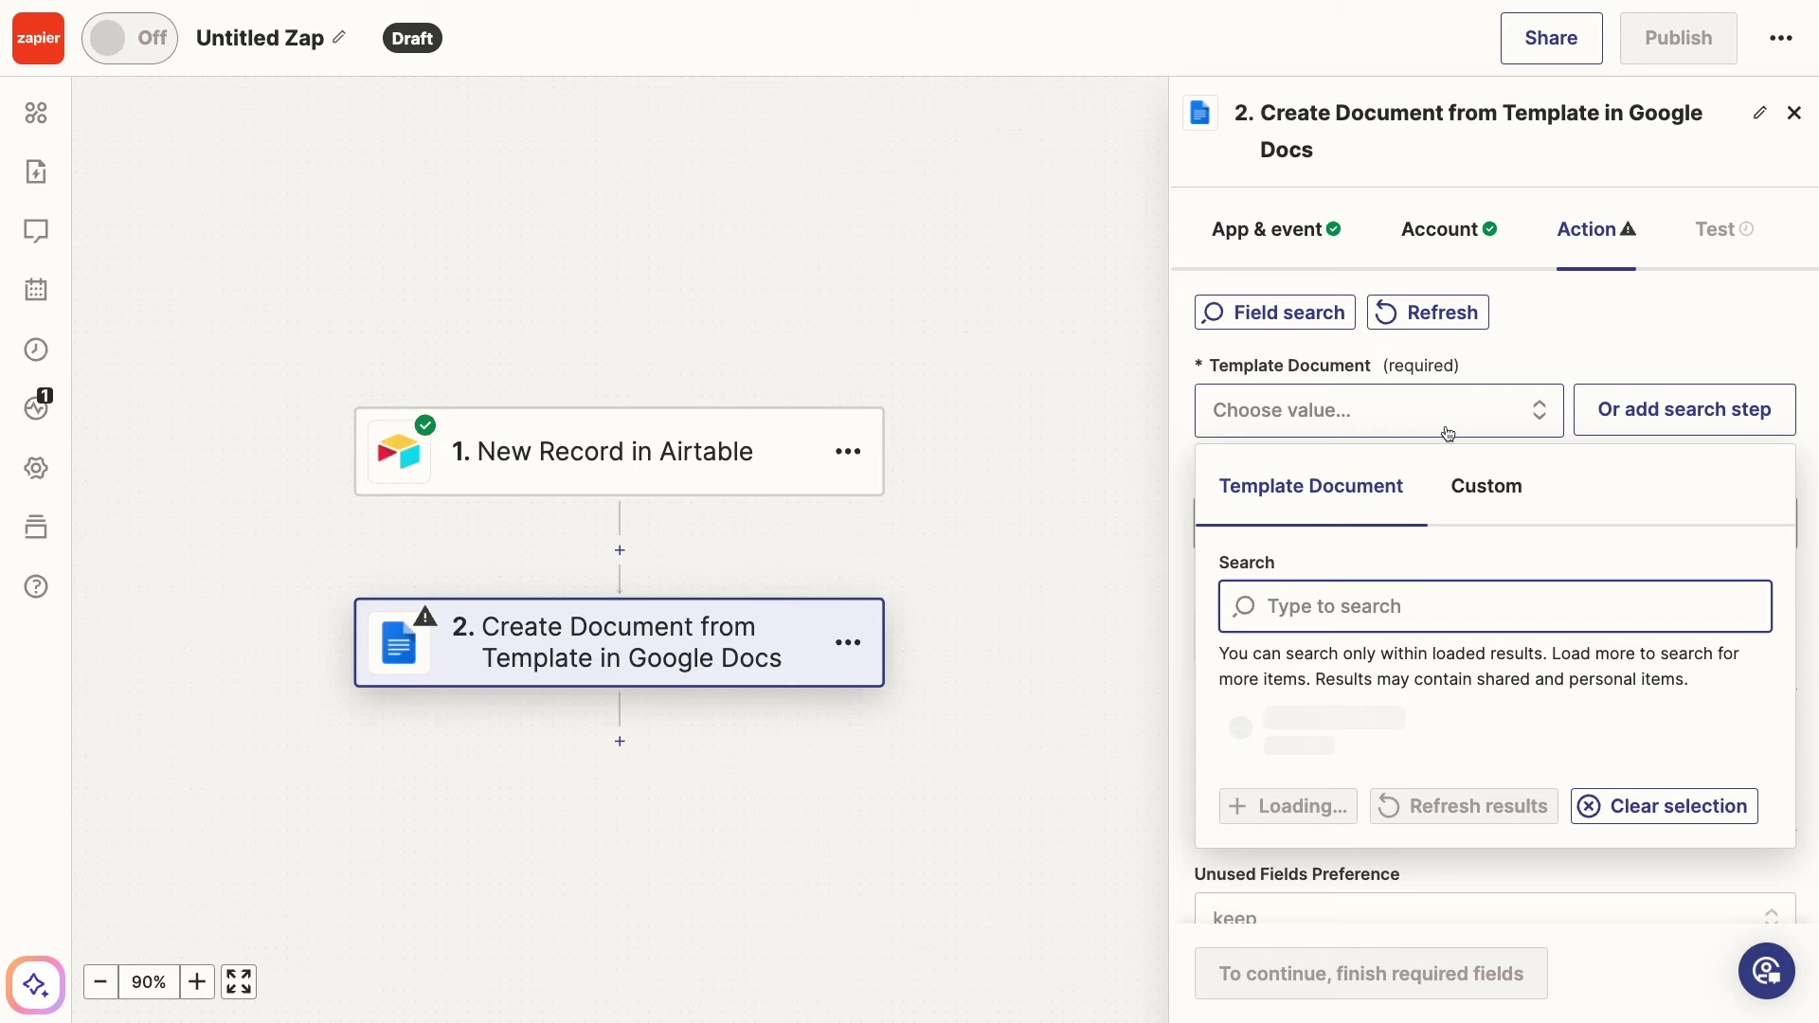
left_click(1484, 491)
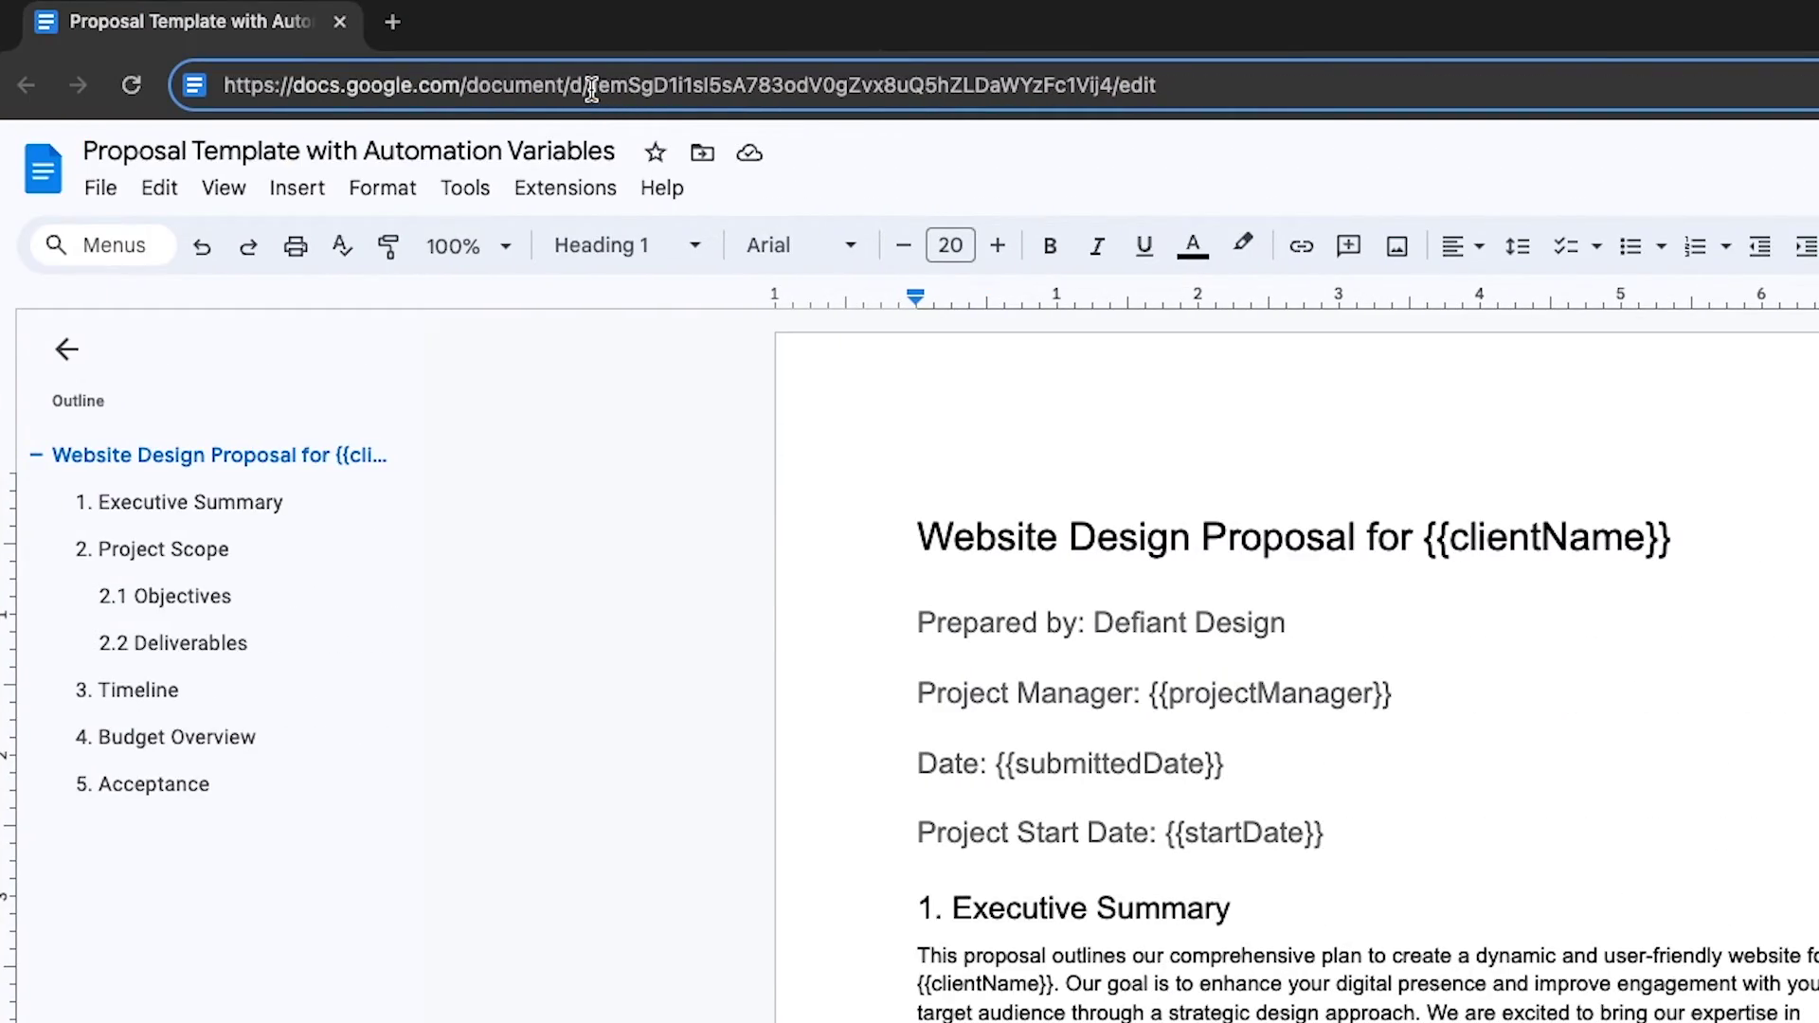
Step: Copy the template's document ID from its Google Docs URL and return to Zapier's custom template field
left_click_drag(591, 90, 1110, 92)
key("ctrl+c")
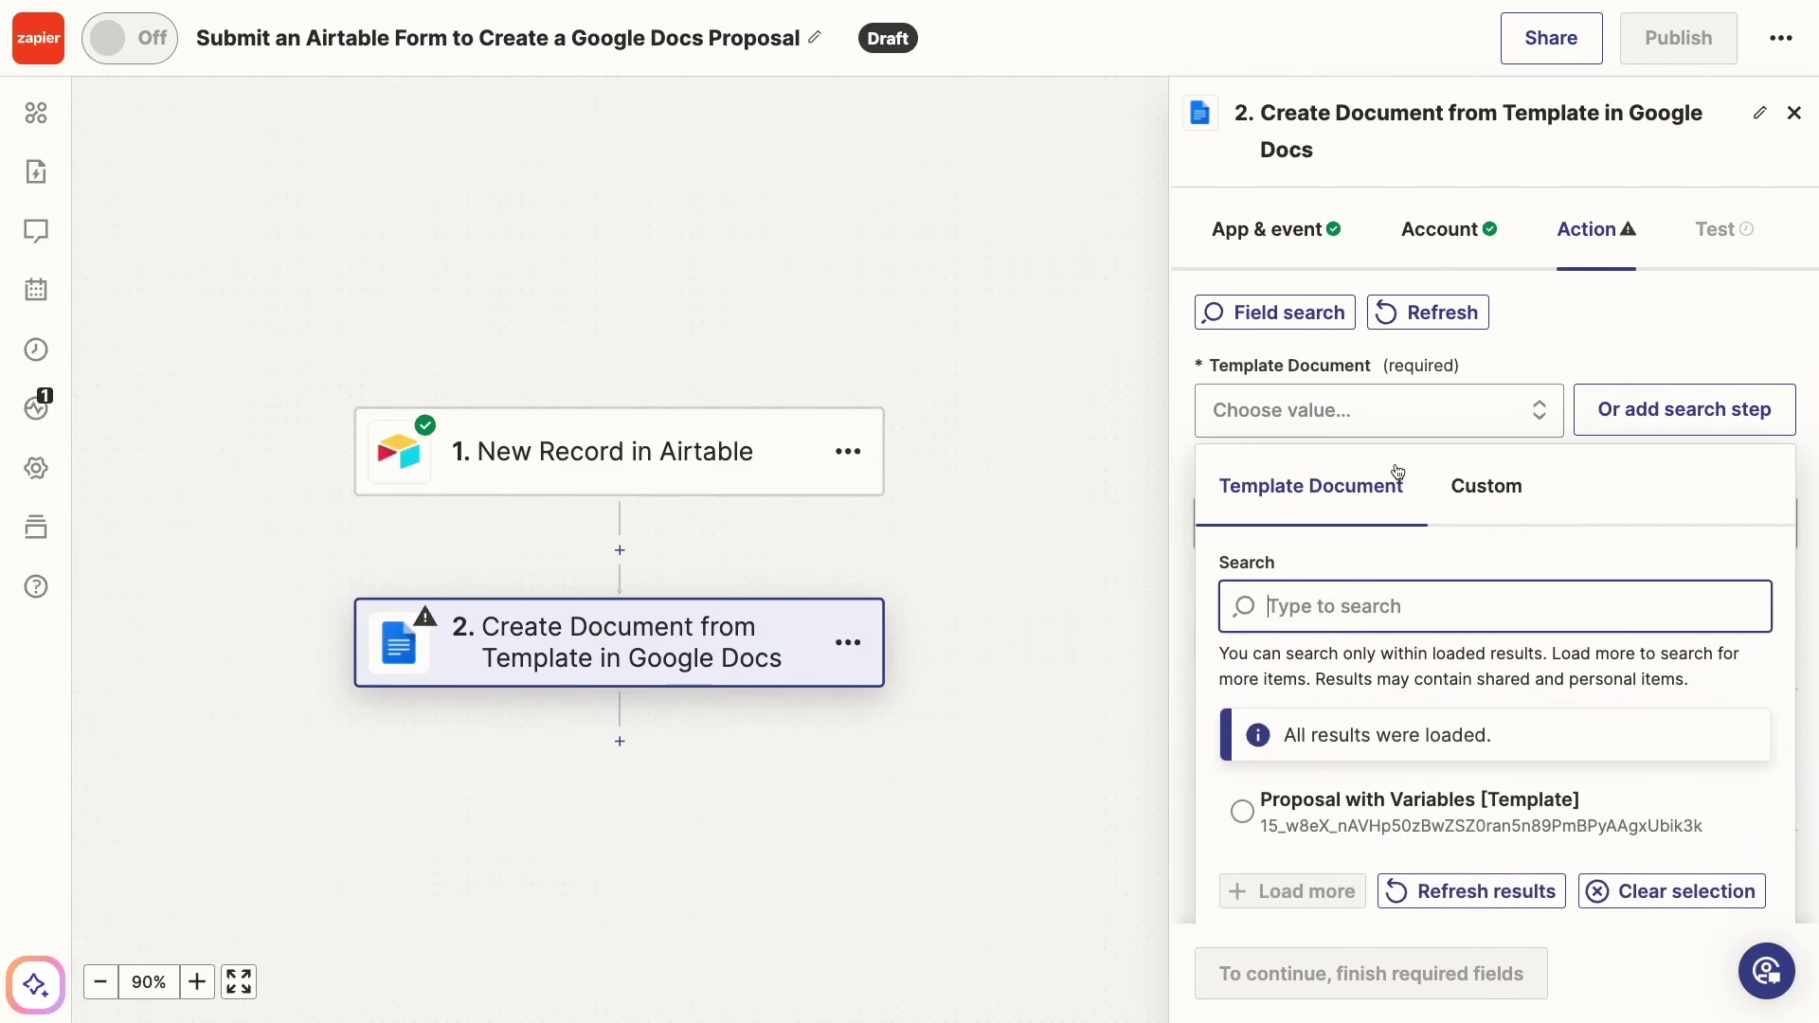
left_click(1456, 480)
Step: Paste the template ID into Template Document and map New Document Name to Airtable's Proposal field
left_click(1404, 410)
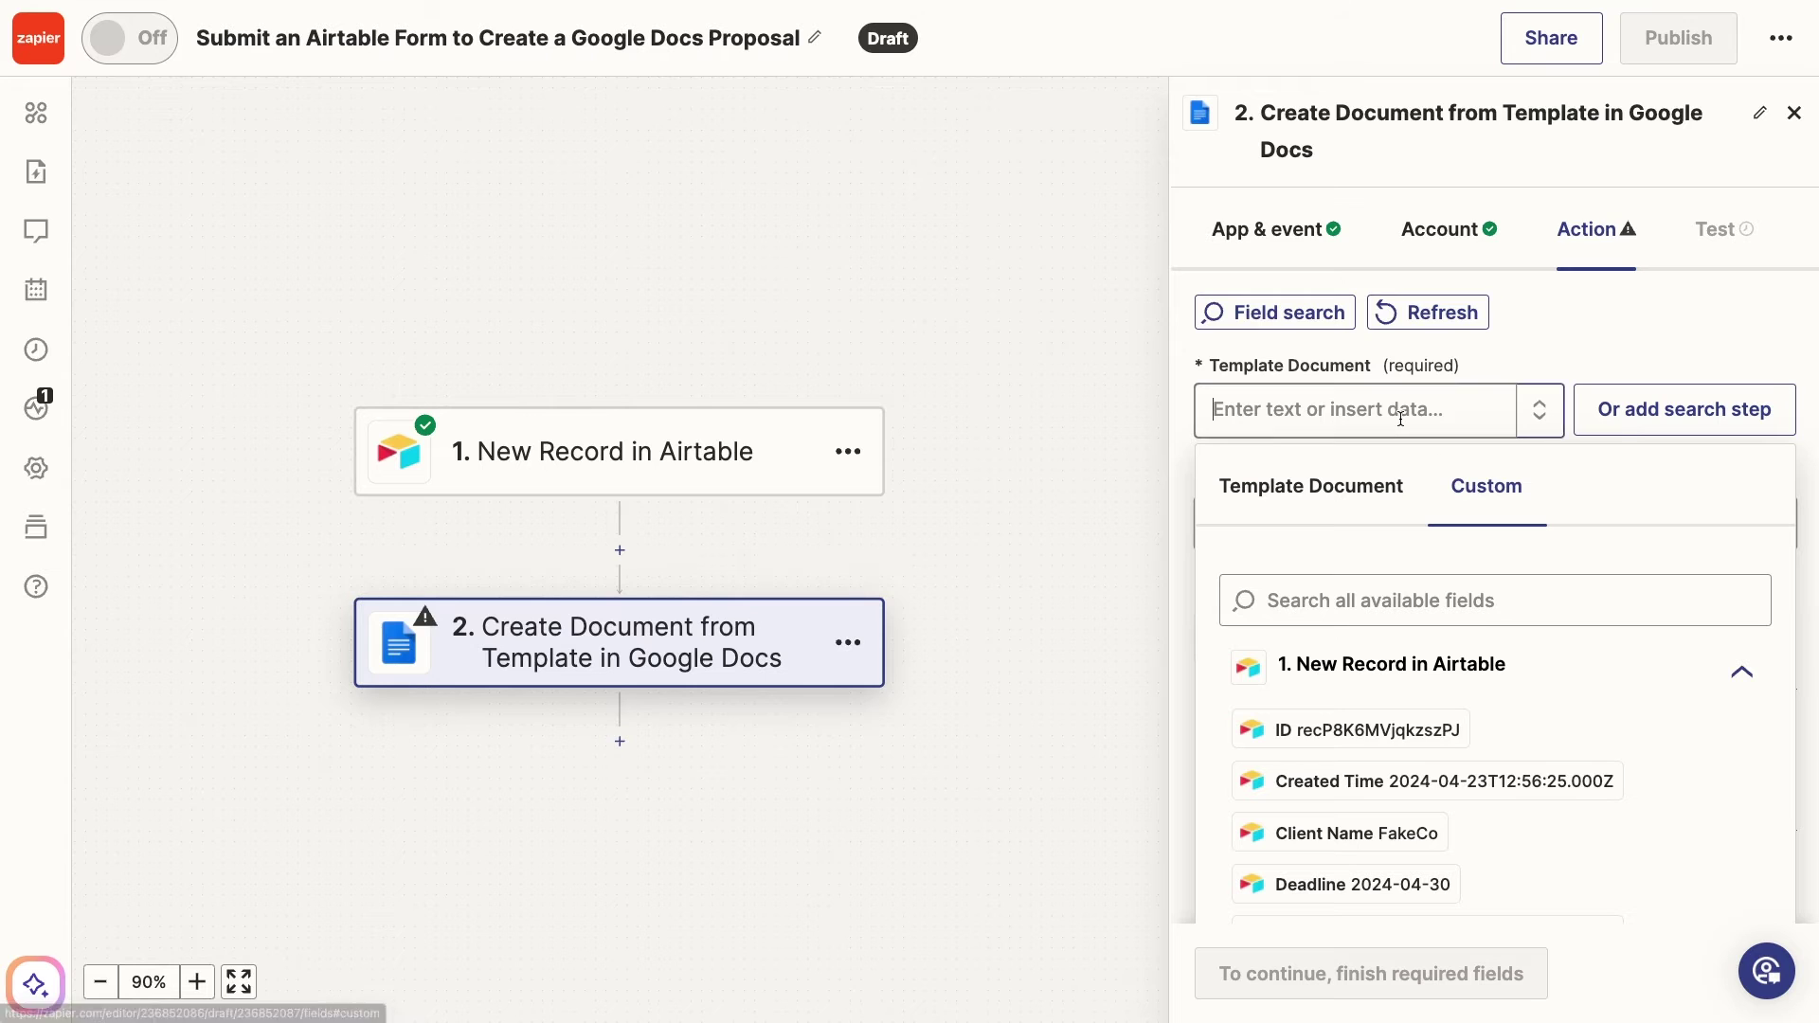
key("ctrl+v")
left_click(1691, 339)
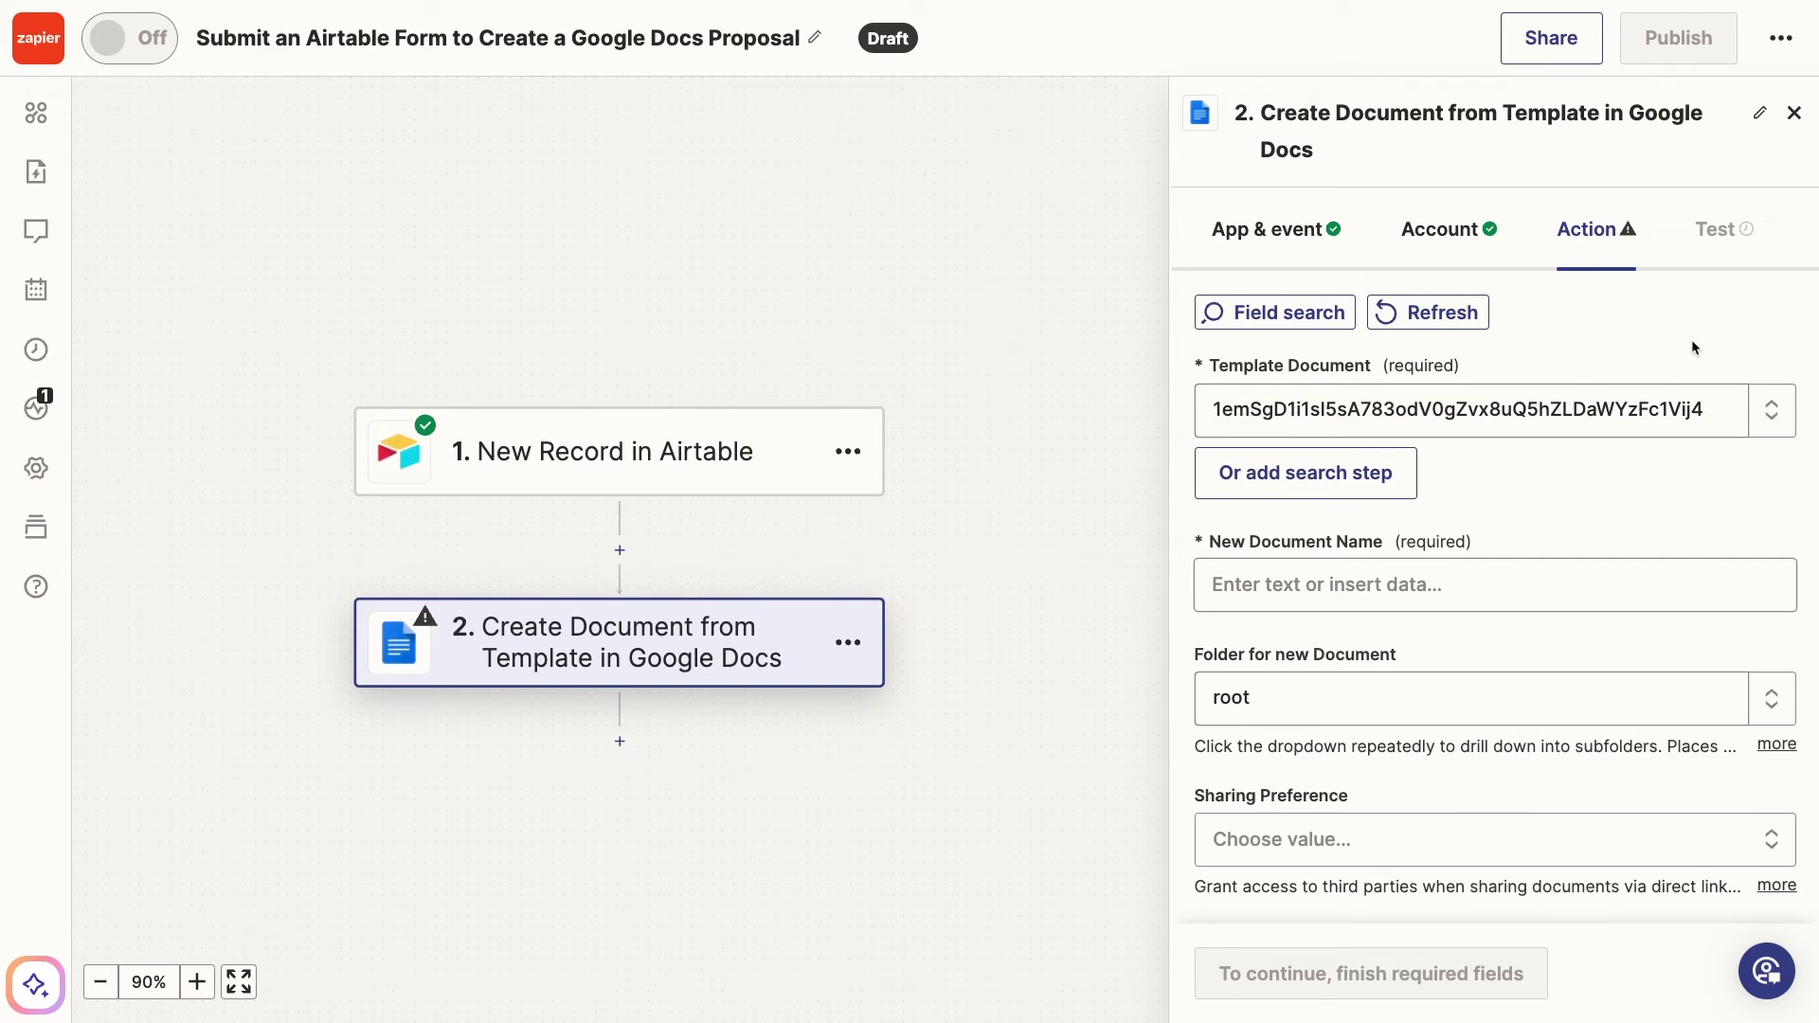
scroll(1594, 479, "down", 1)
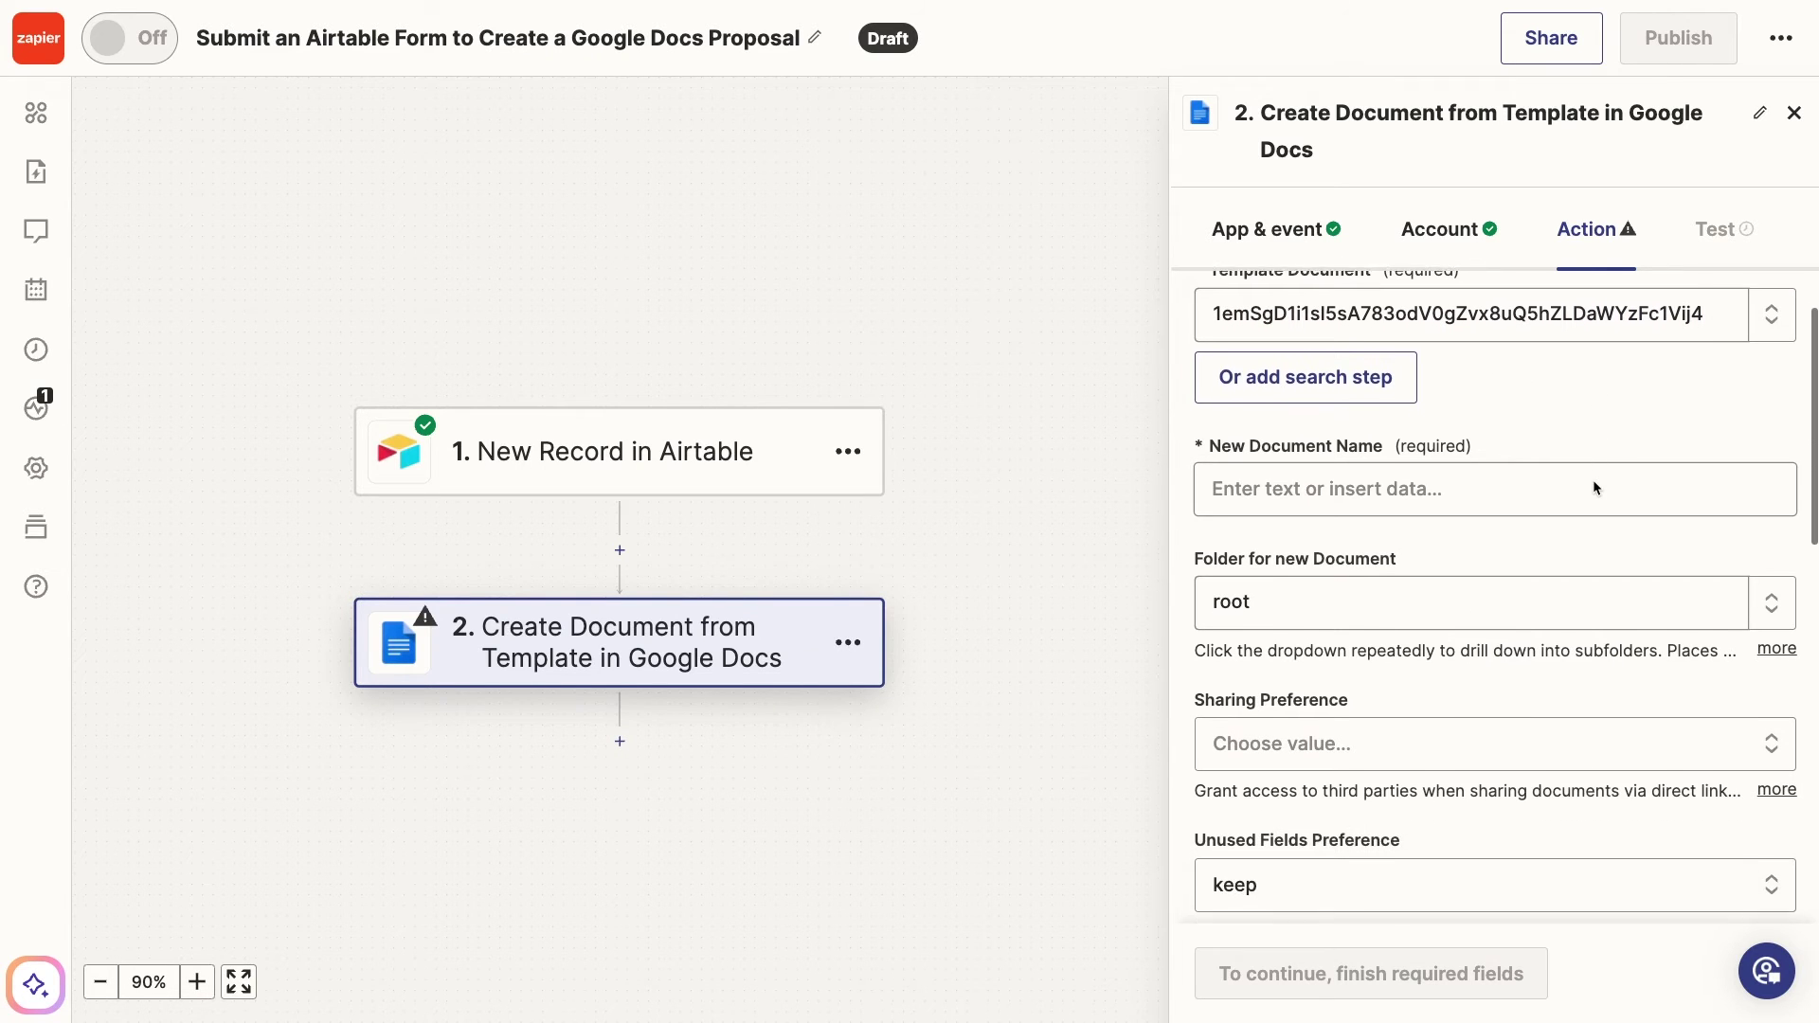
left_click(1483, 466)
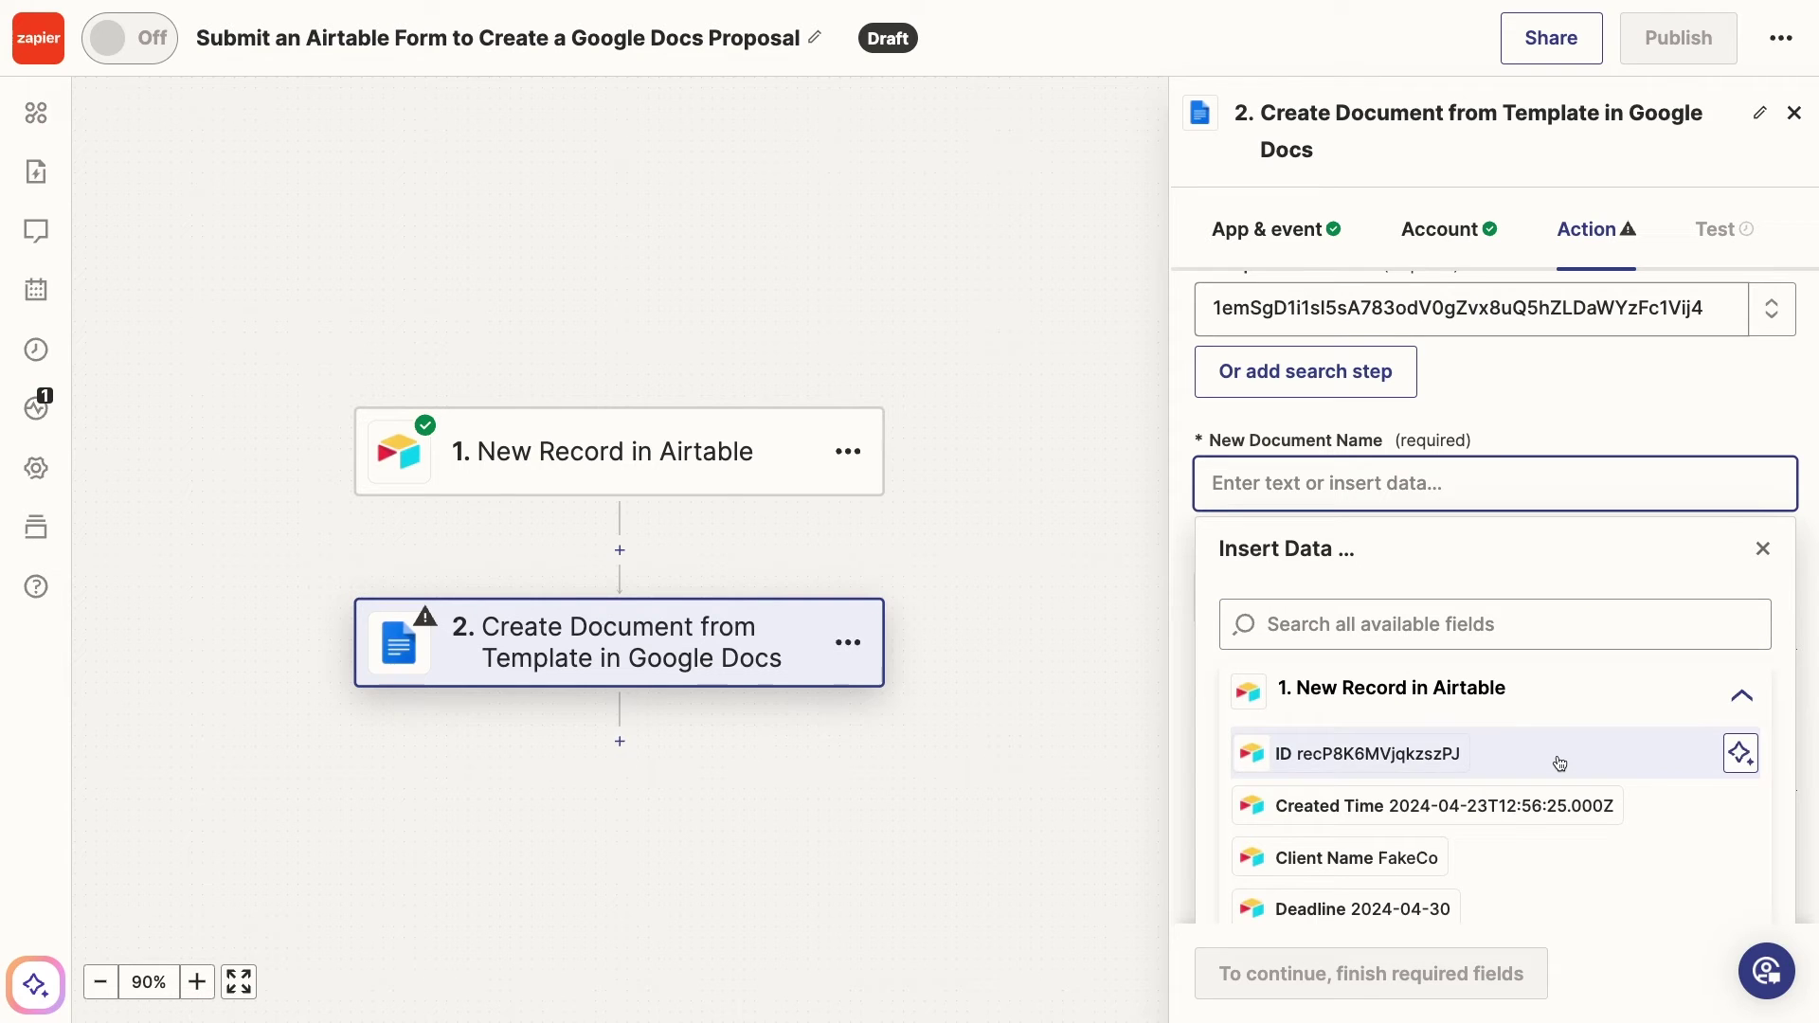
scroll(1556, 761, "down", 4)
scroll(1559, 763, "down", 5)
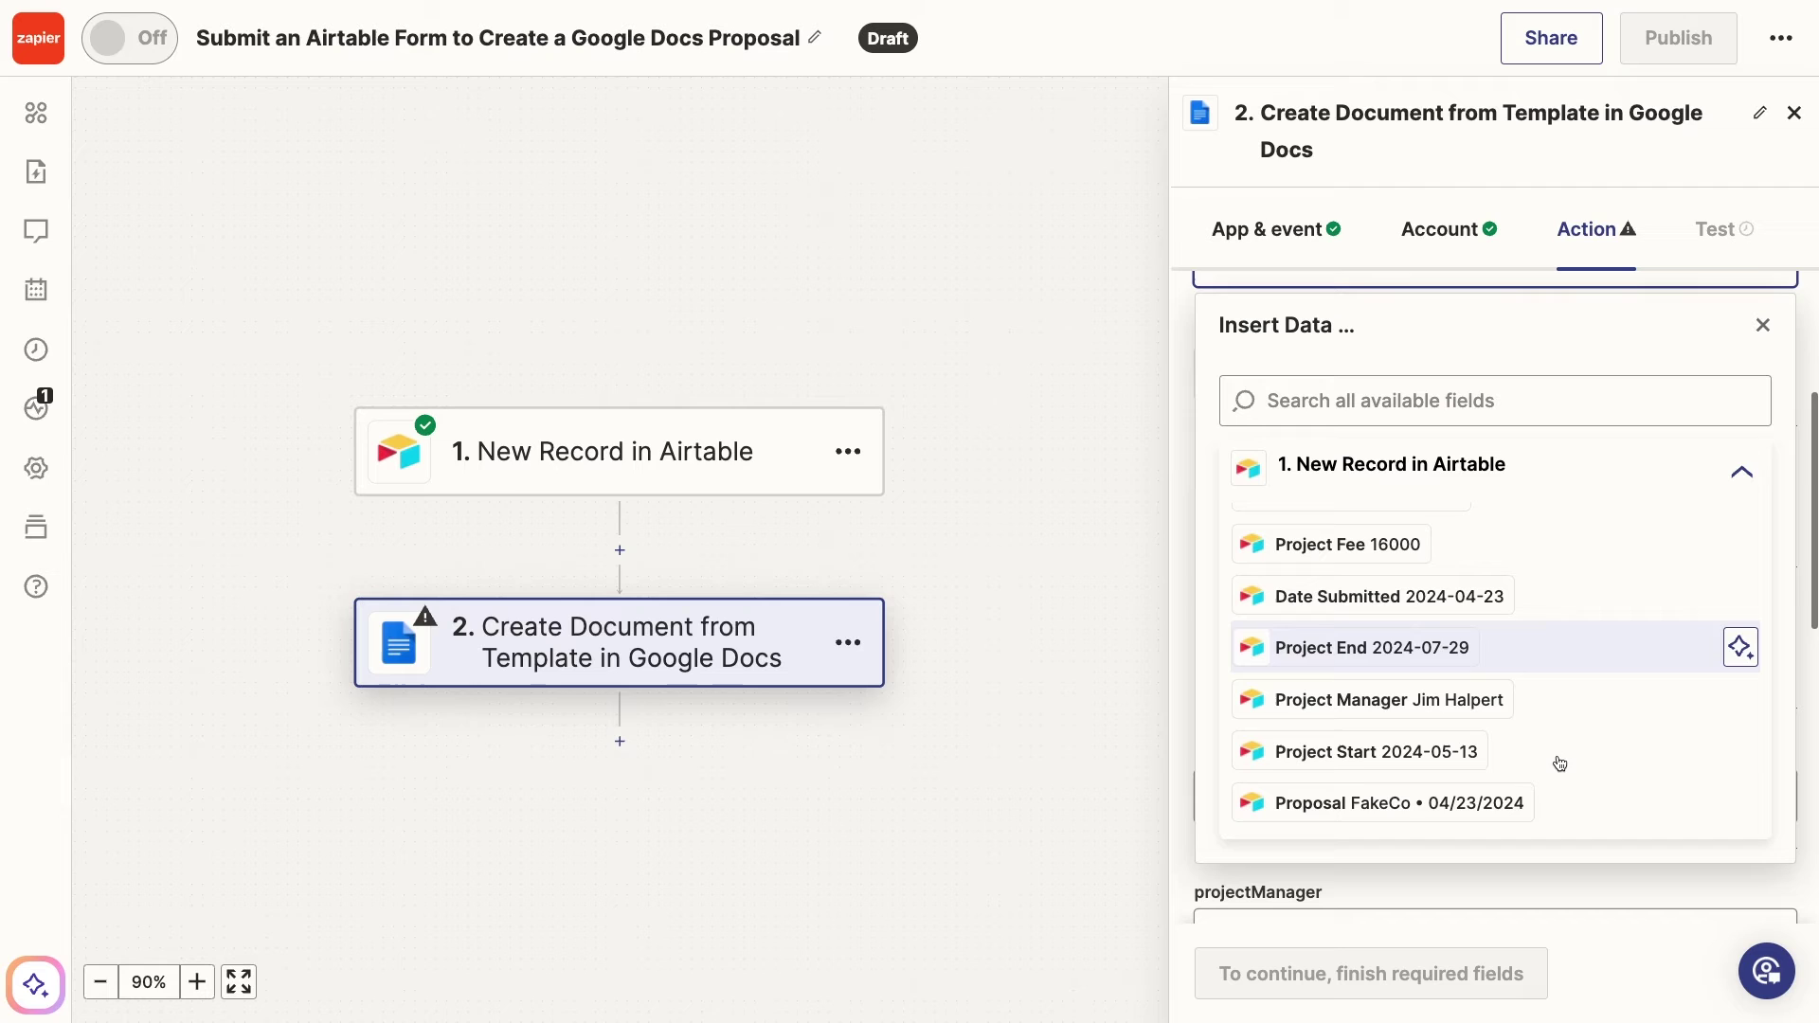
left_click(1425, 812)
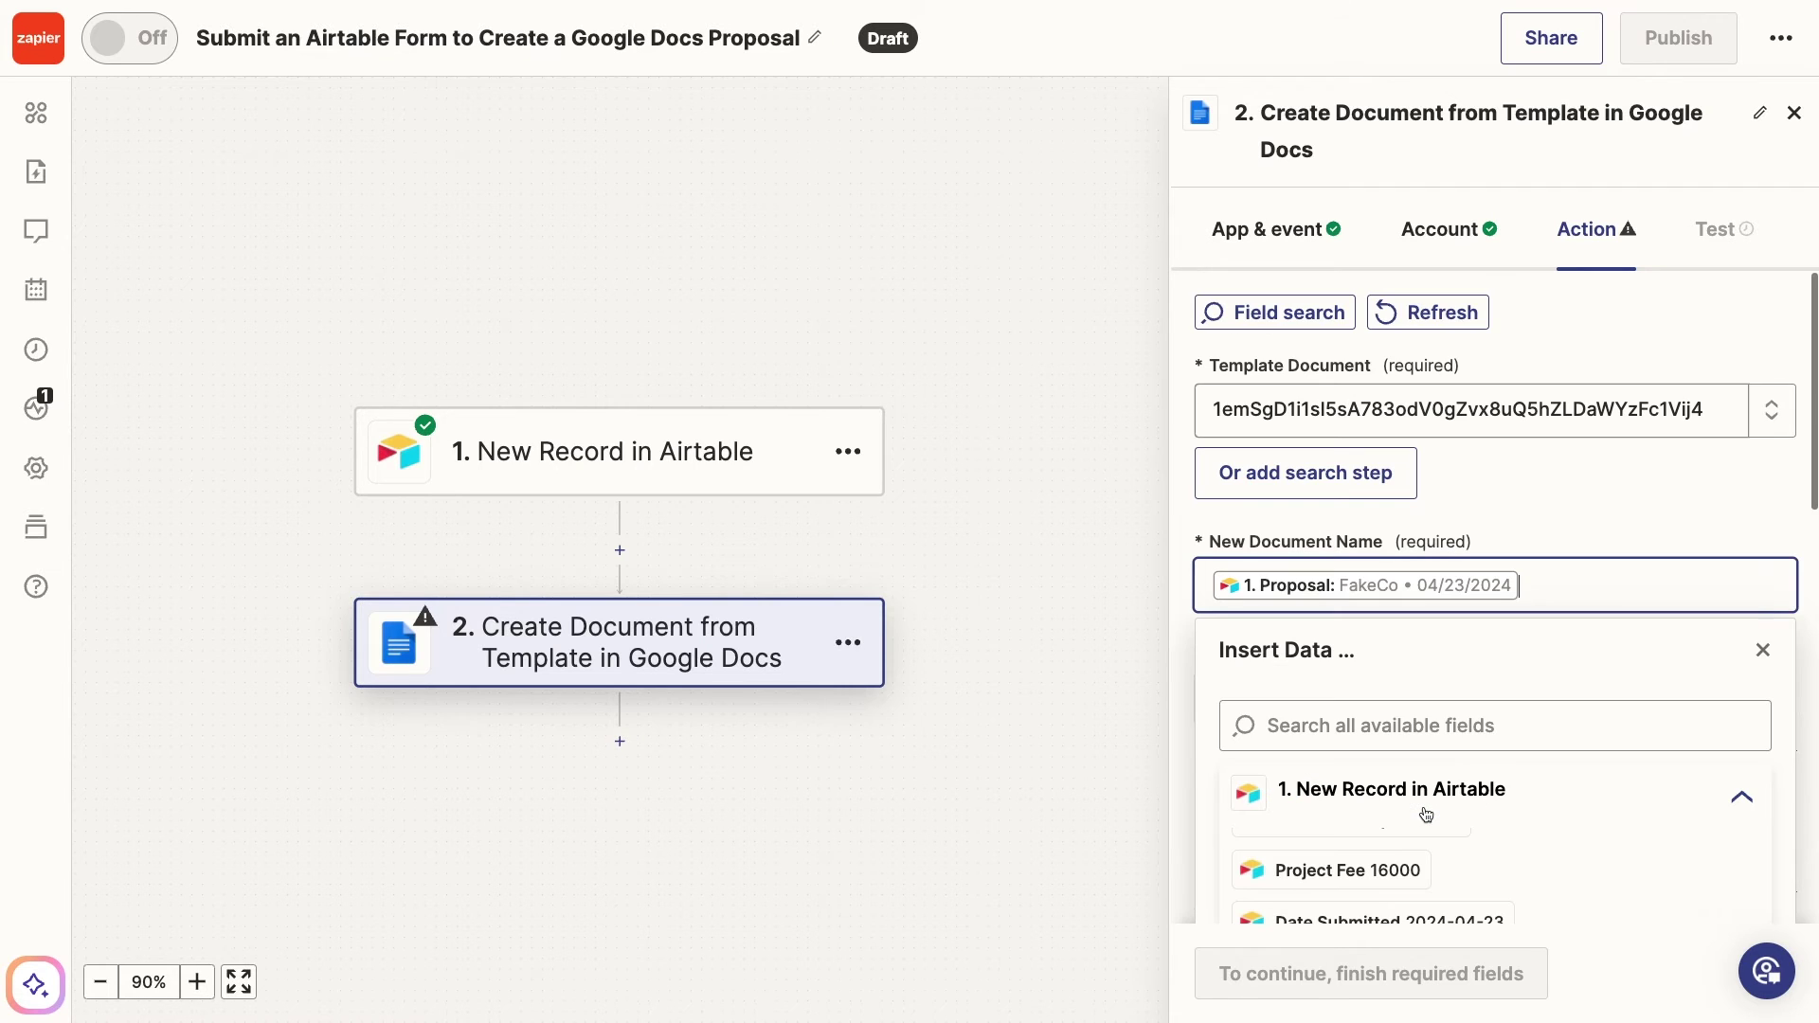
left_click(1668, 549)
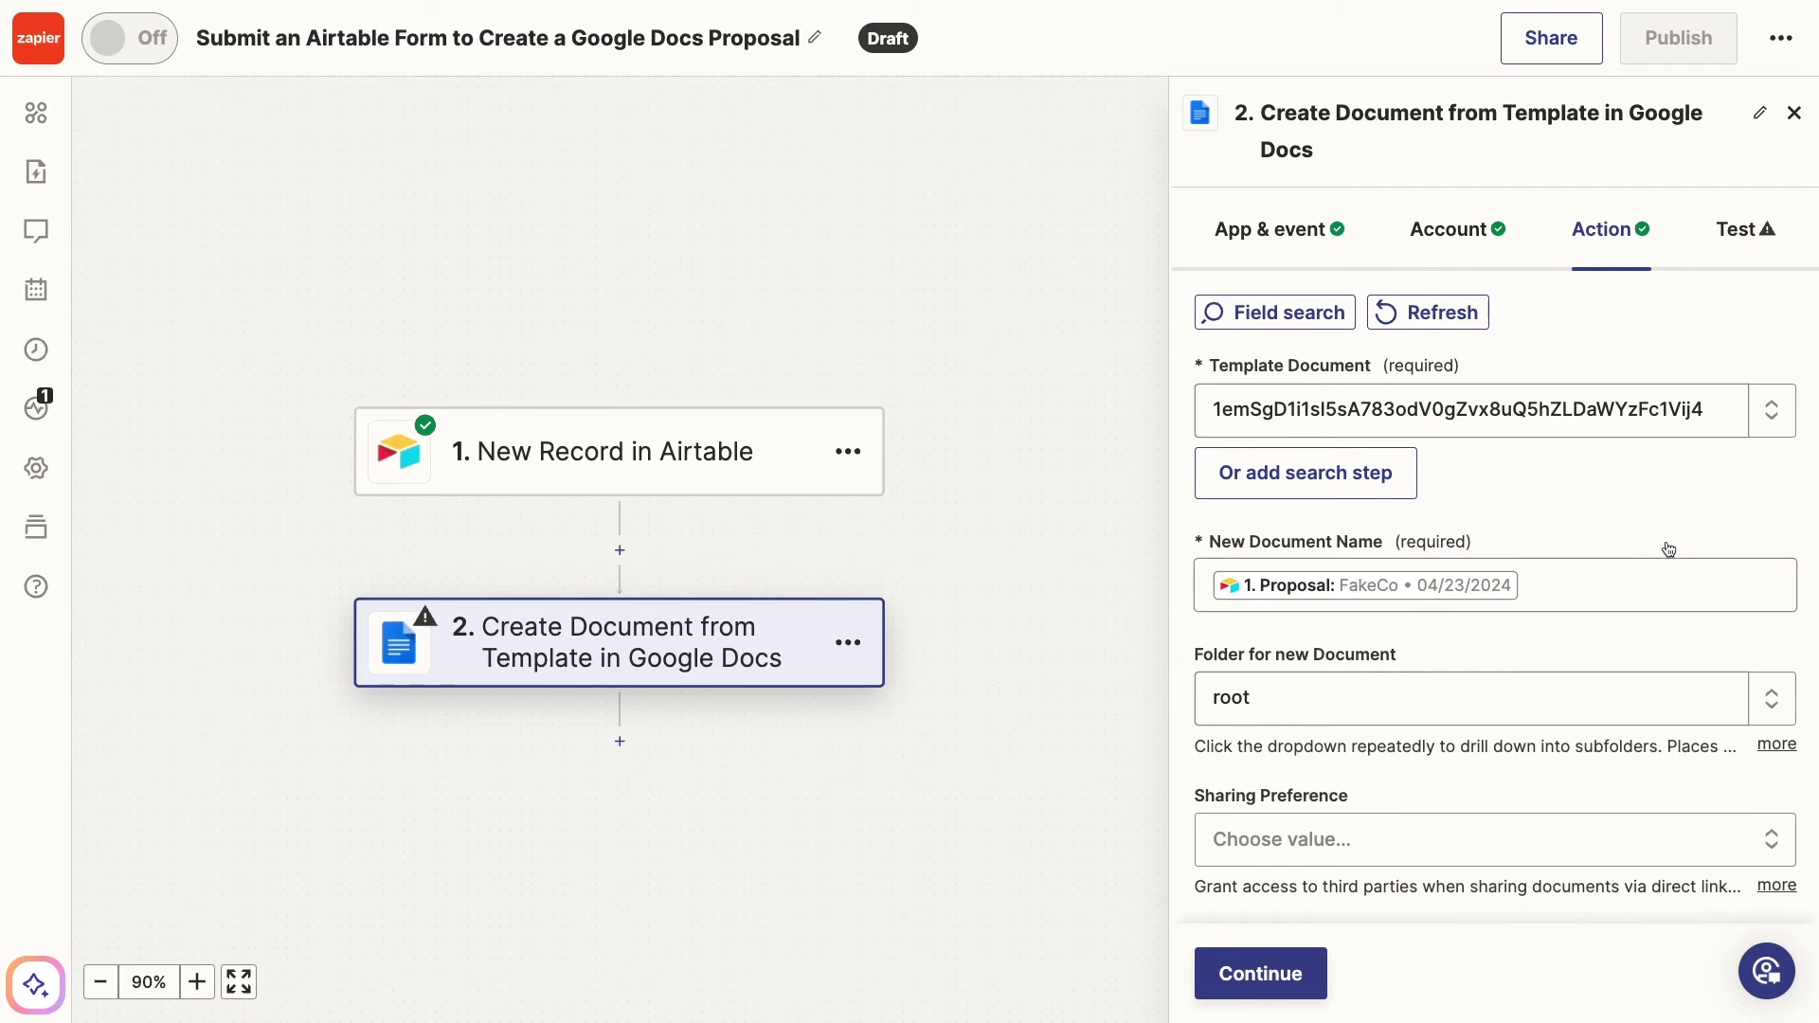
scroll(1668, 547, "down", 2)
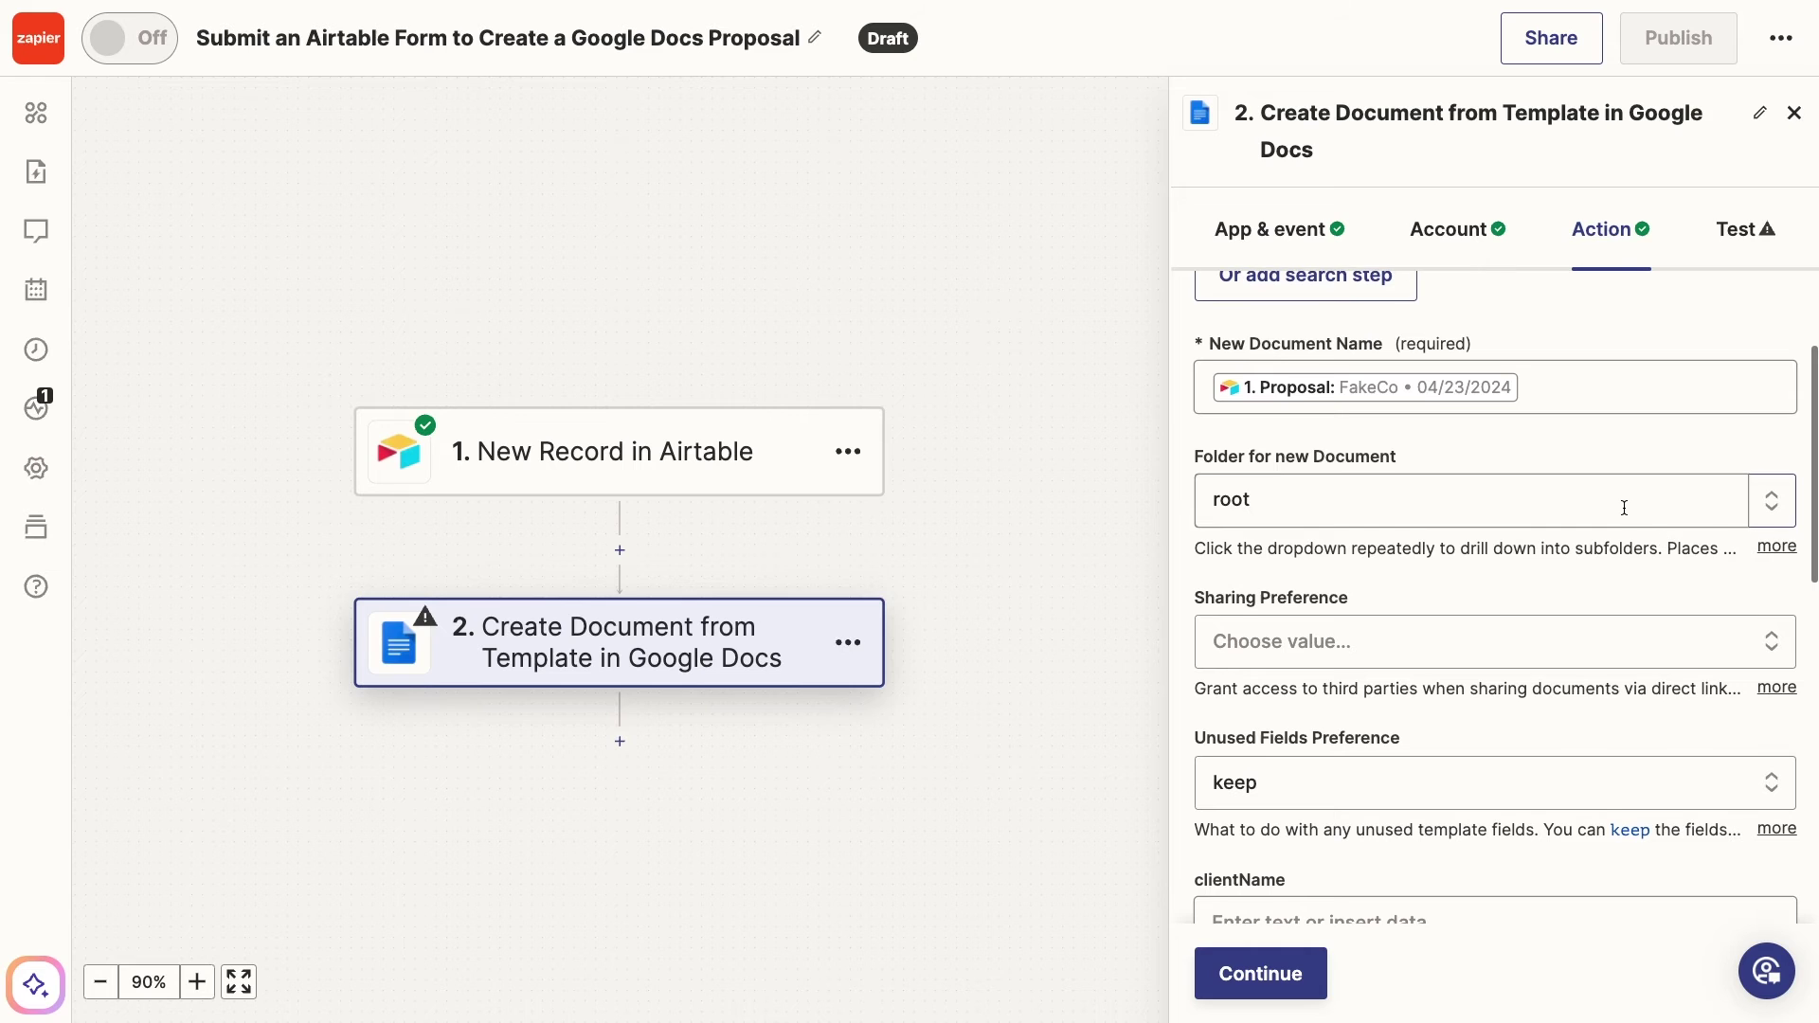
Step: Replace 'root' with the Google Docs Proposals folder ID copied from the Drive address
left_click(1506, 502)
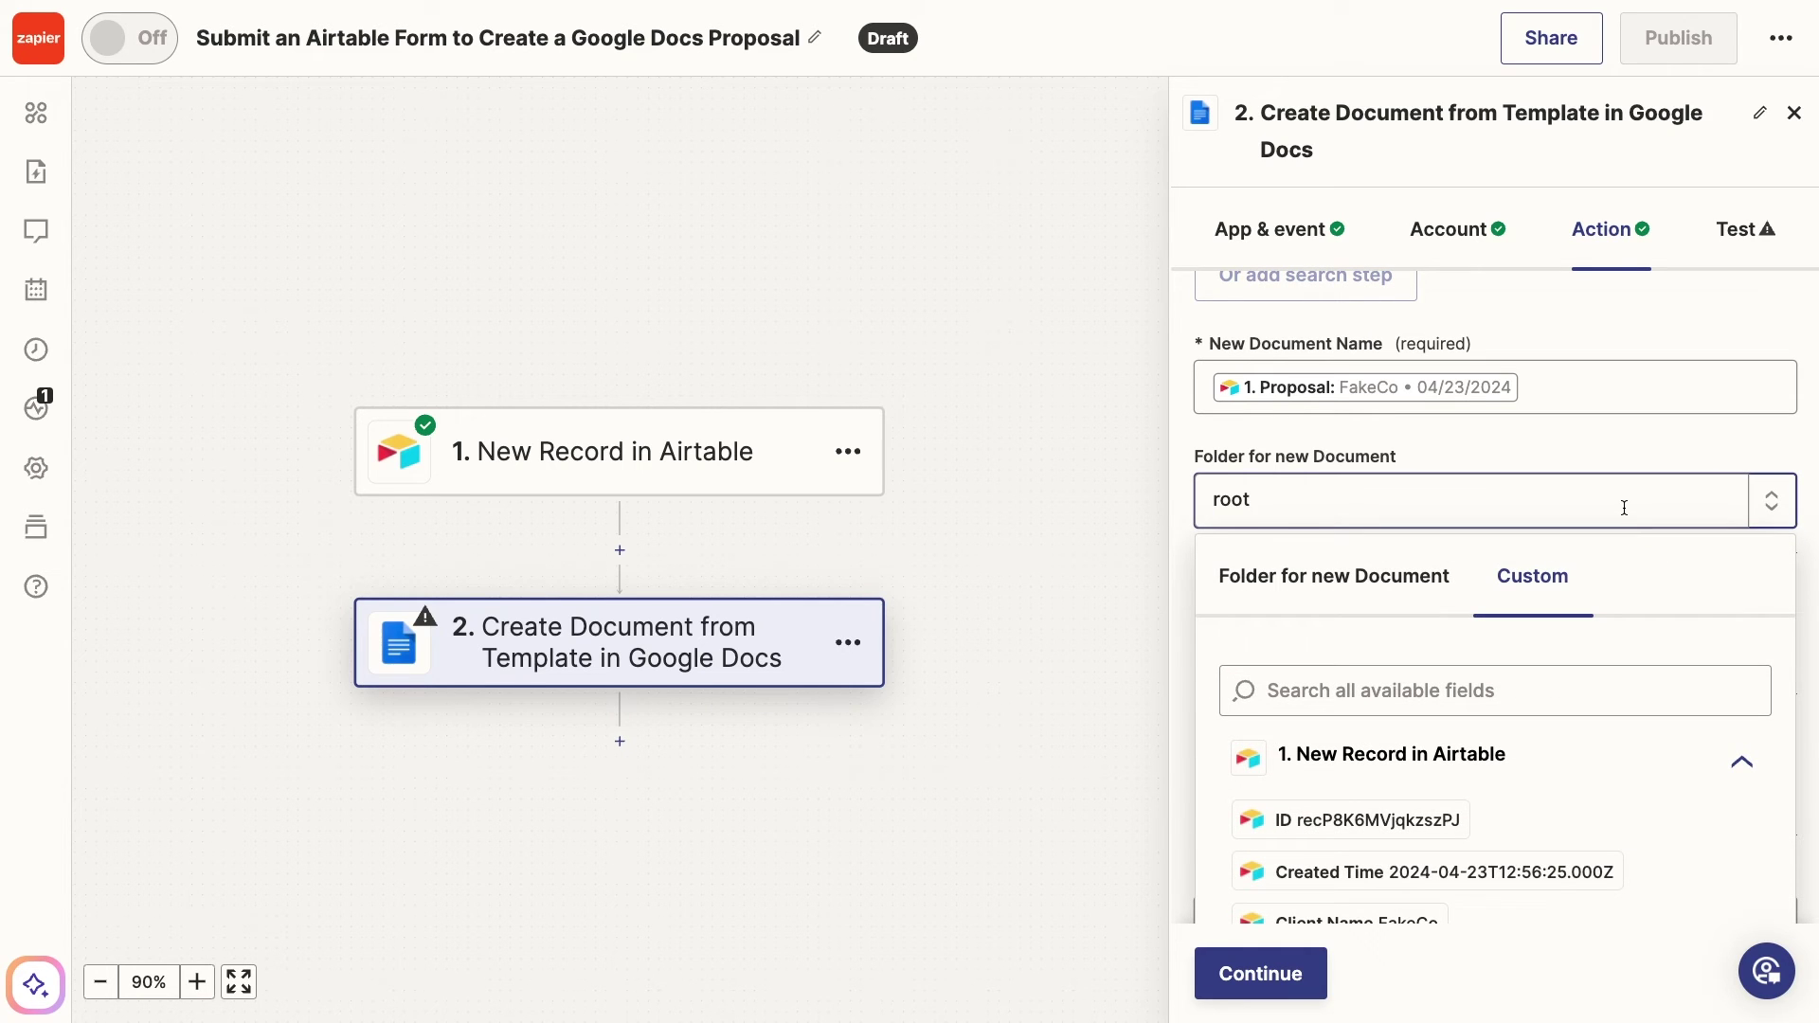
key("BackSpace")
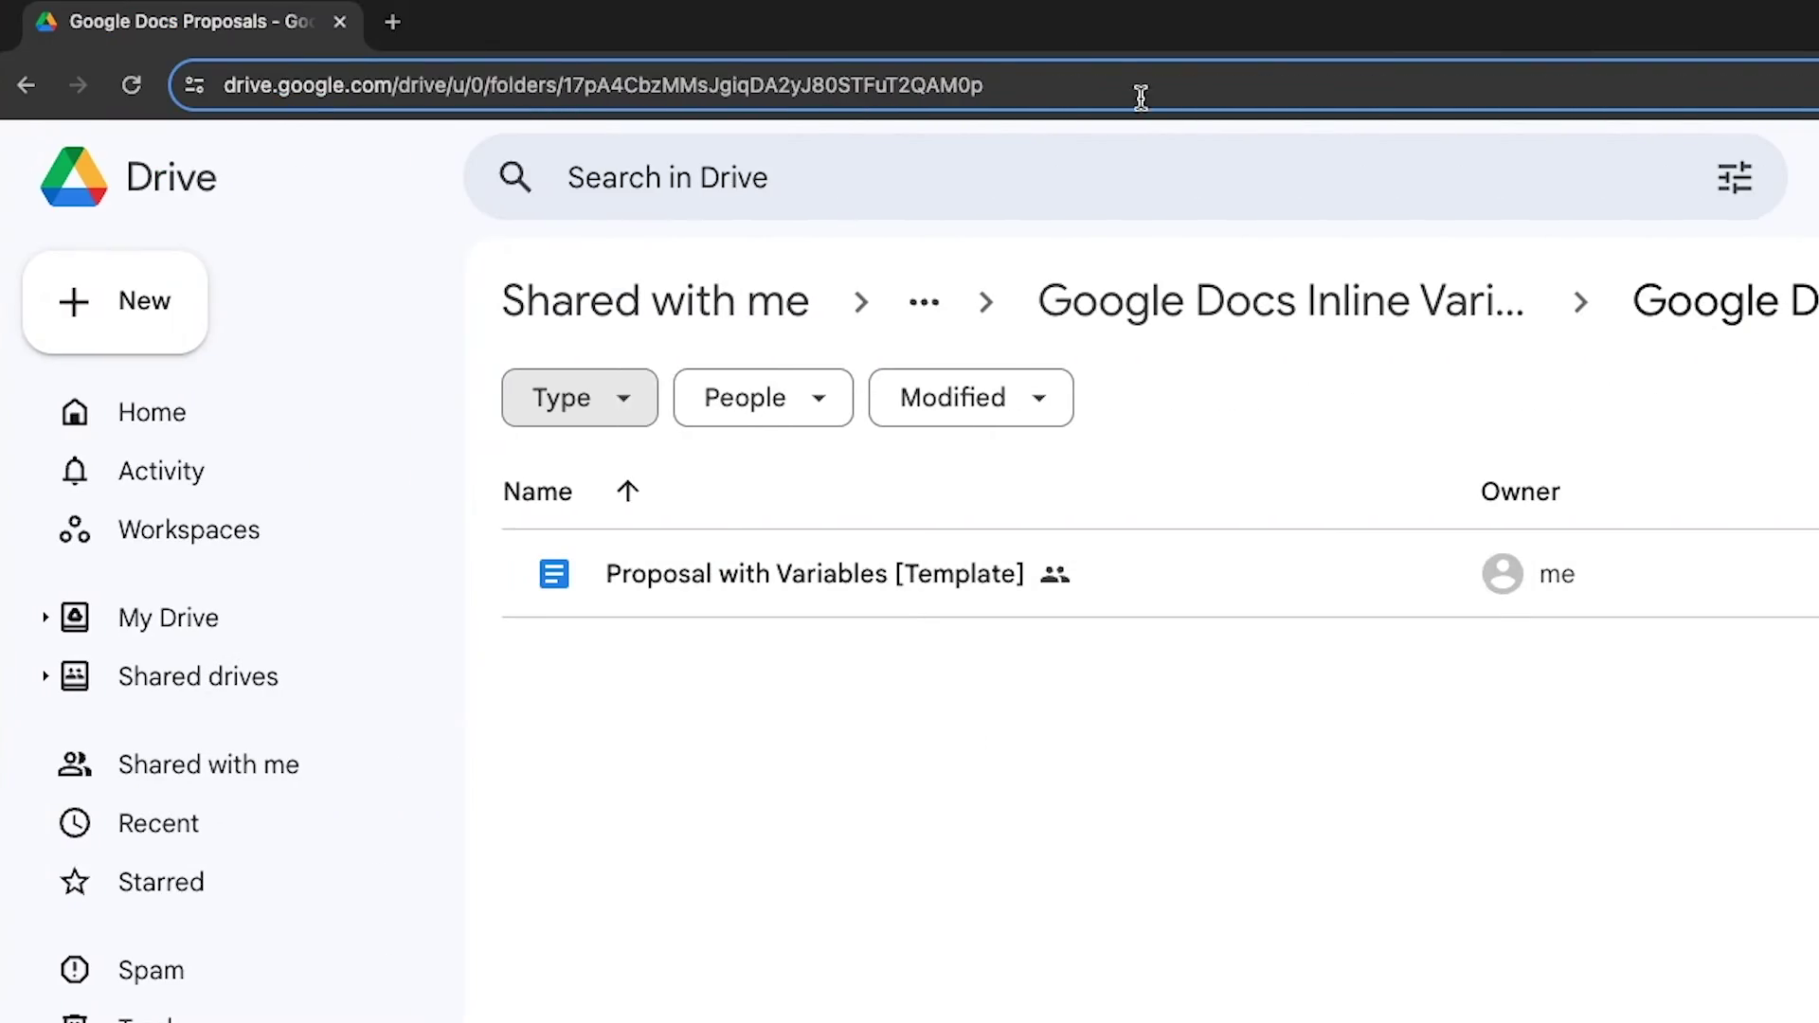
left_click(1129, 85)
left_click(1147, 89)
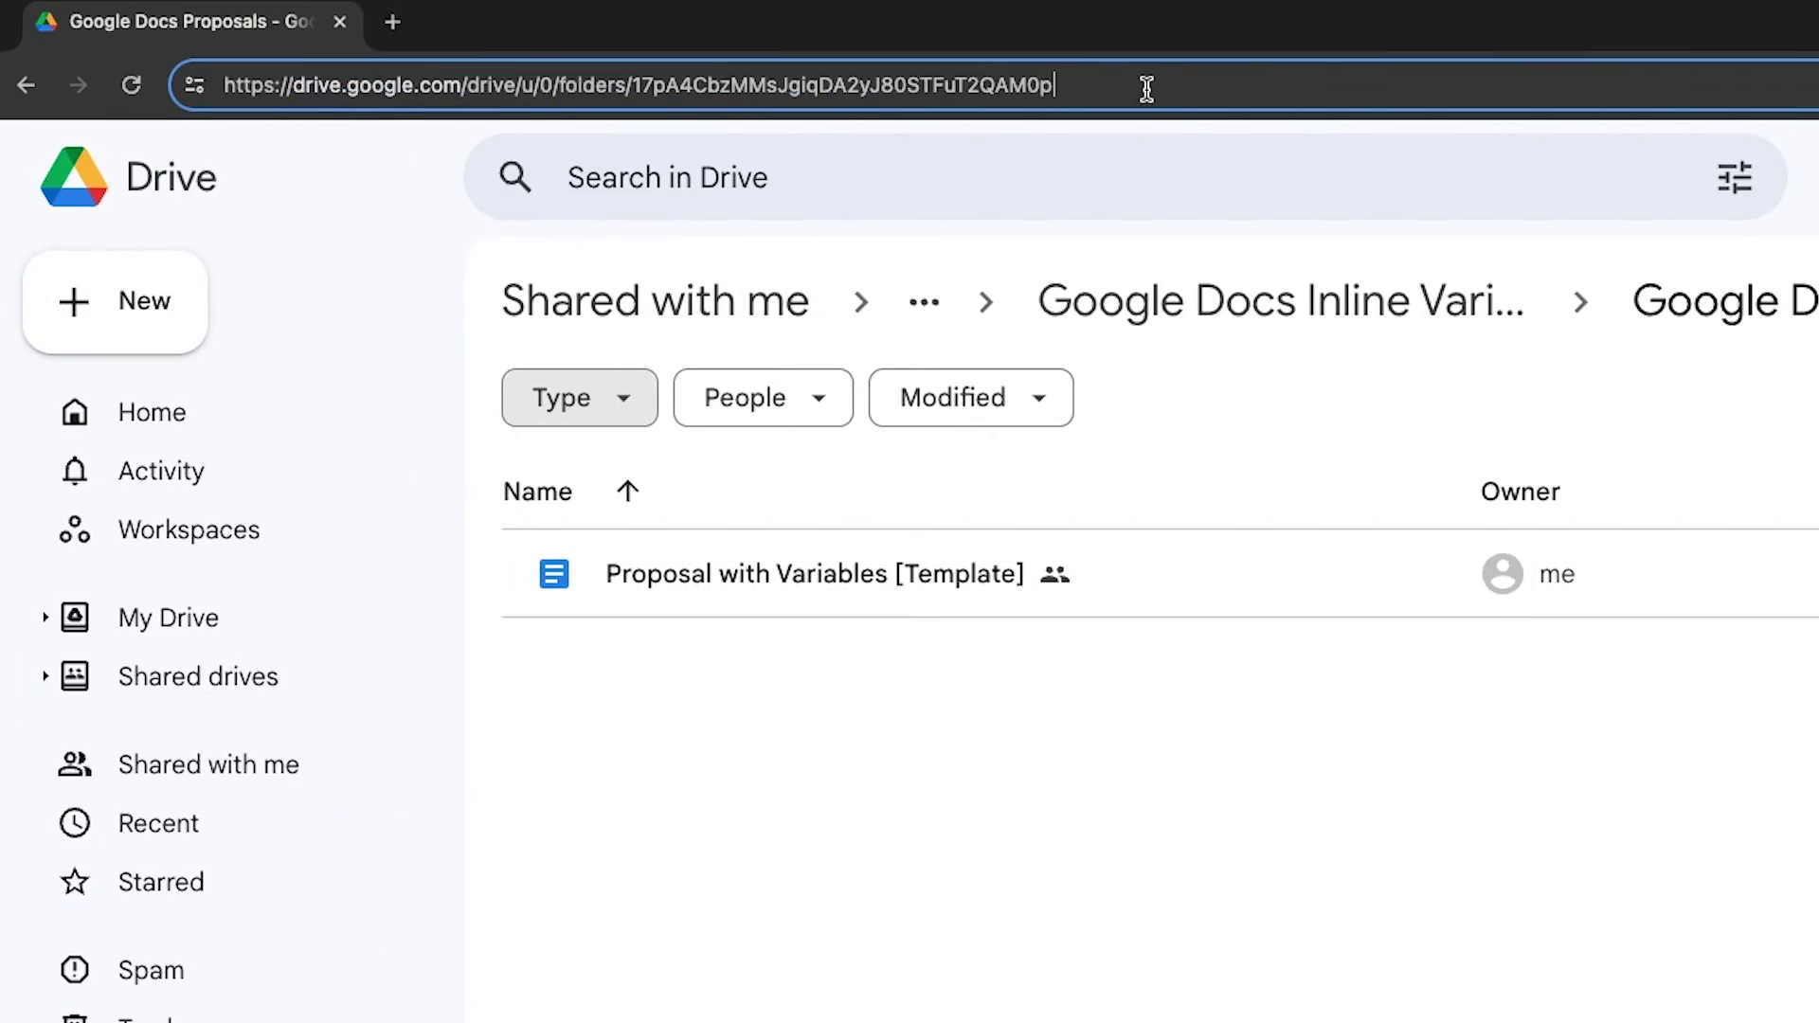
double_click(803, 86)
key("ctrl+c")
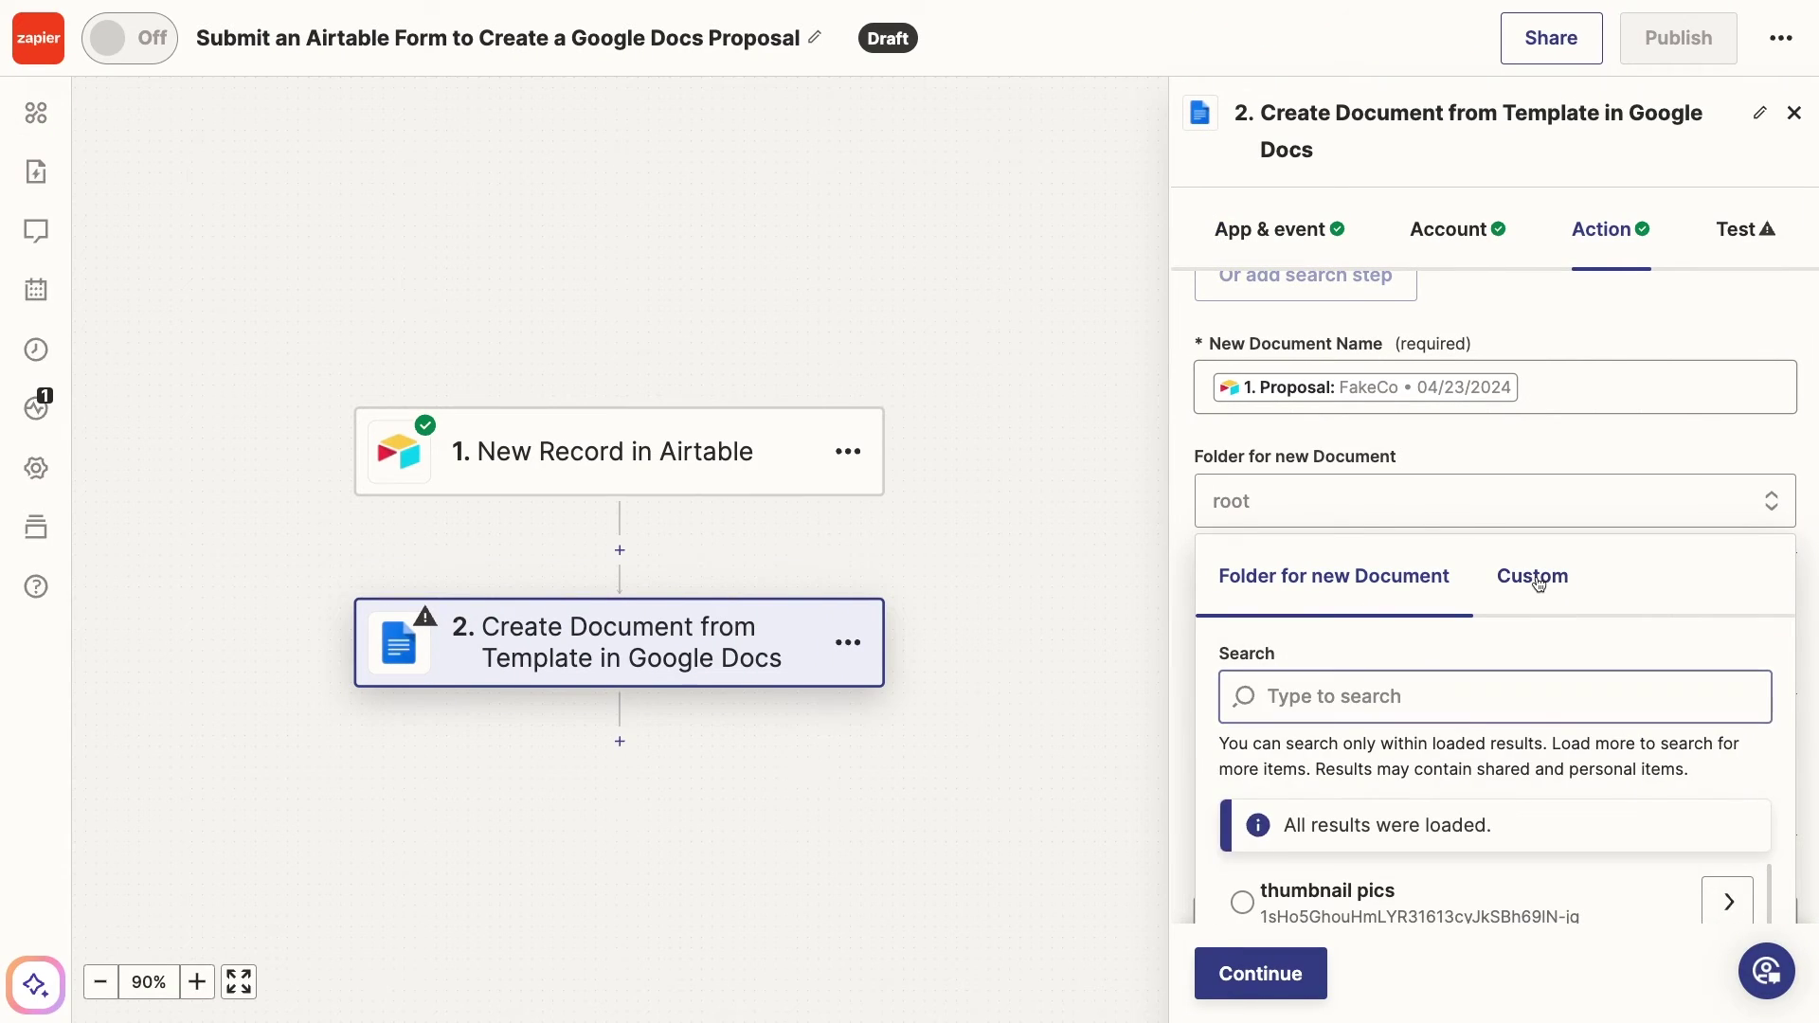
left_click(1532, 577)
left_click(1450, 502)
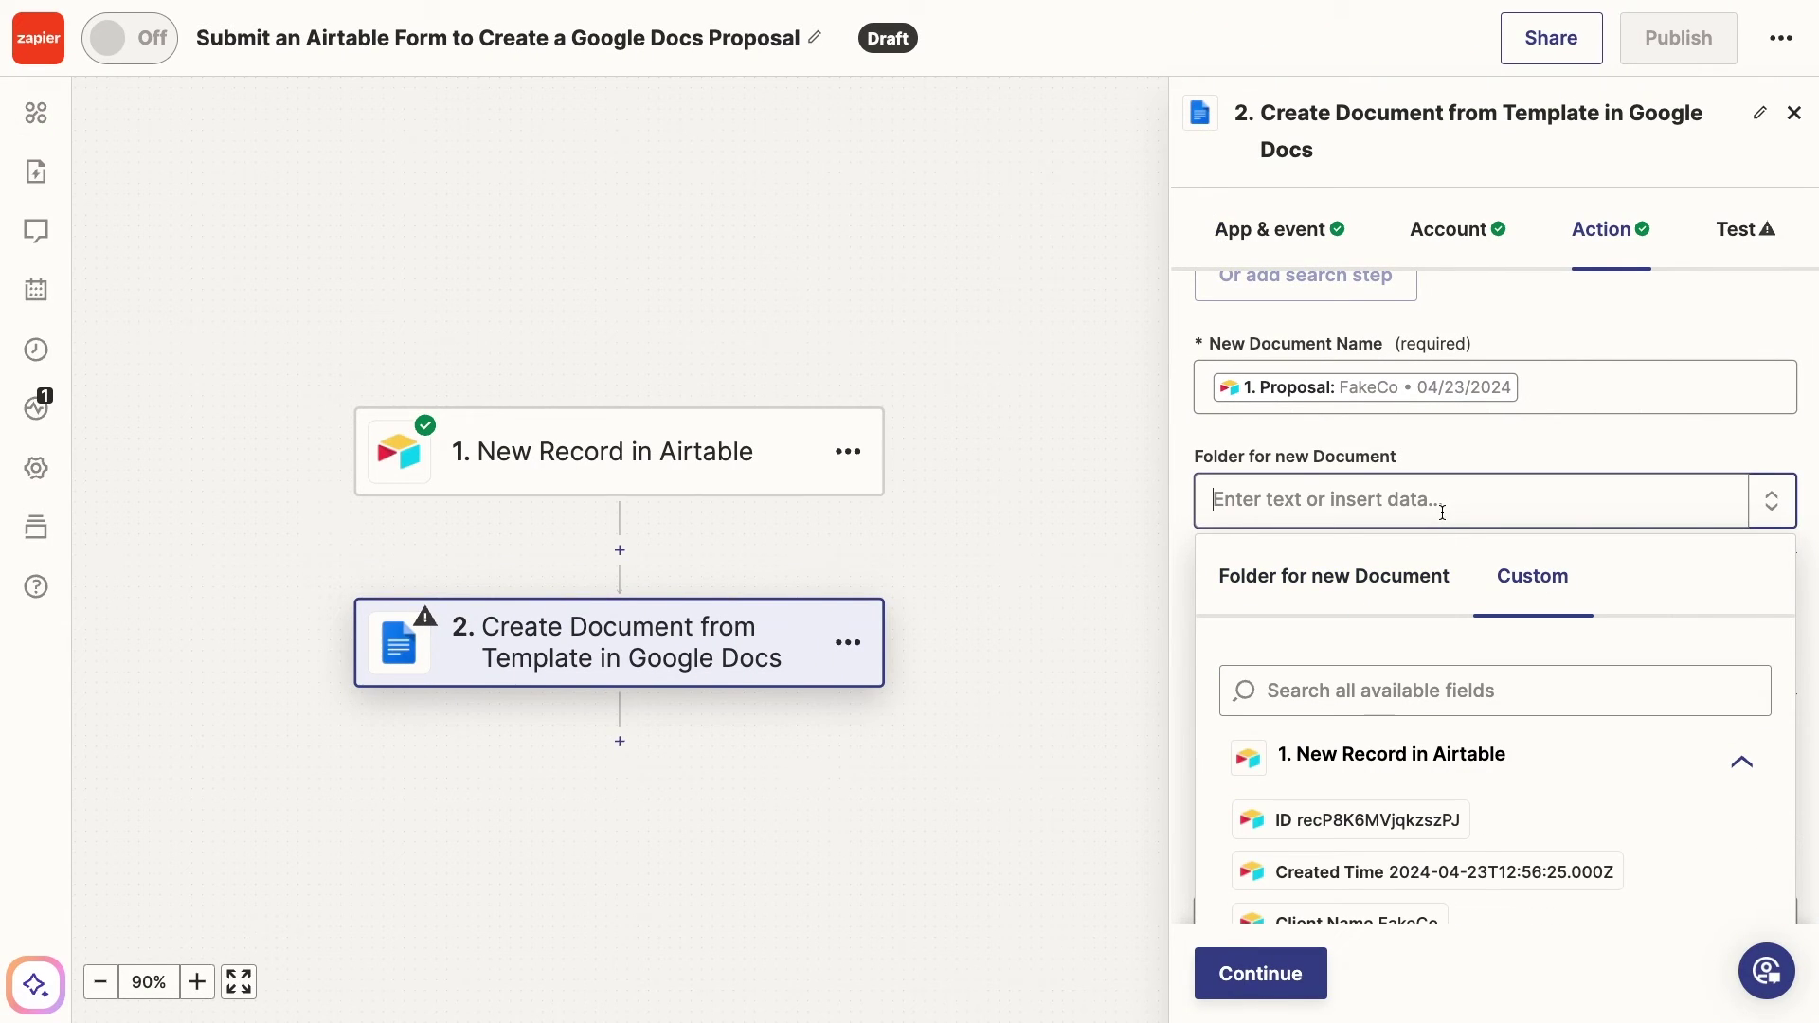
key("ctrl+v")
left_click(1559, 454)
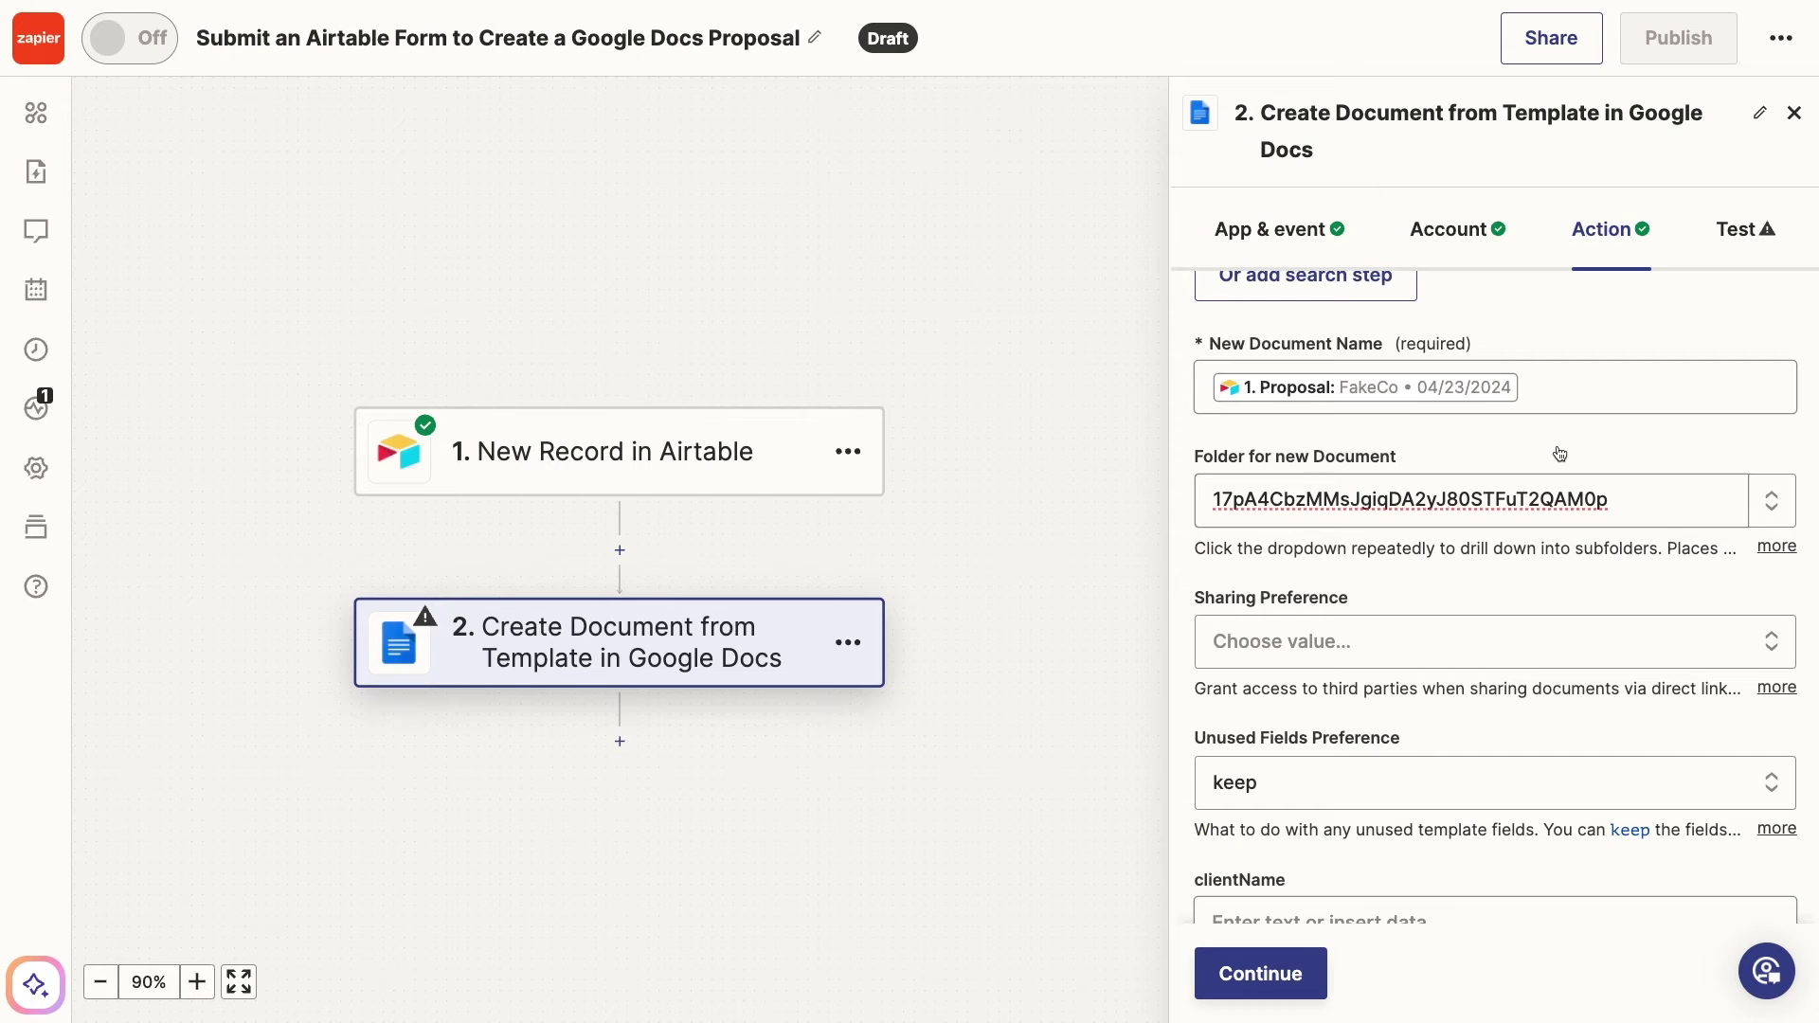
Step: Map clientName and projectManager to Airtable's Client Name and Project Manager fields
scroll(1485, 614, "down", 3)
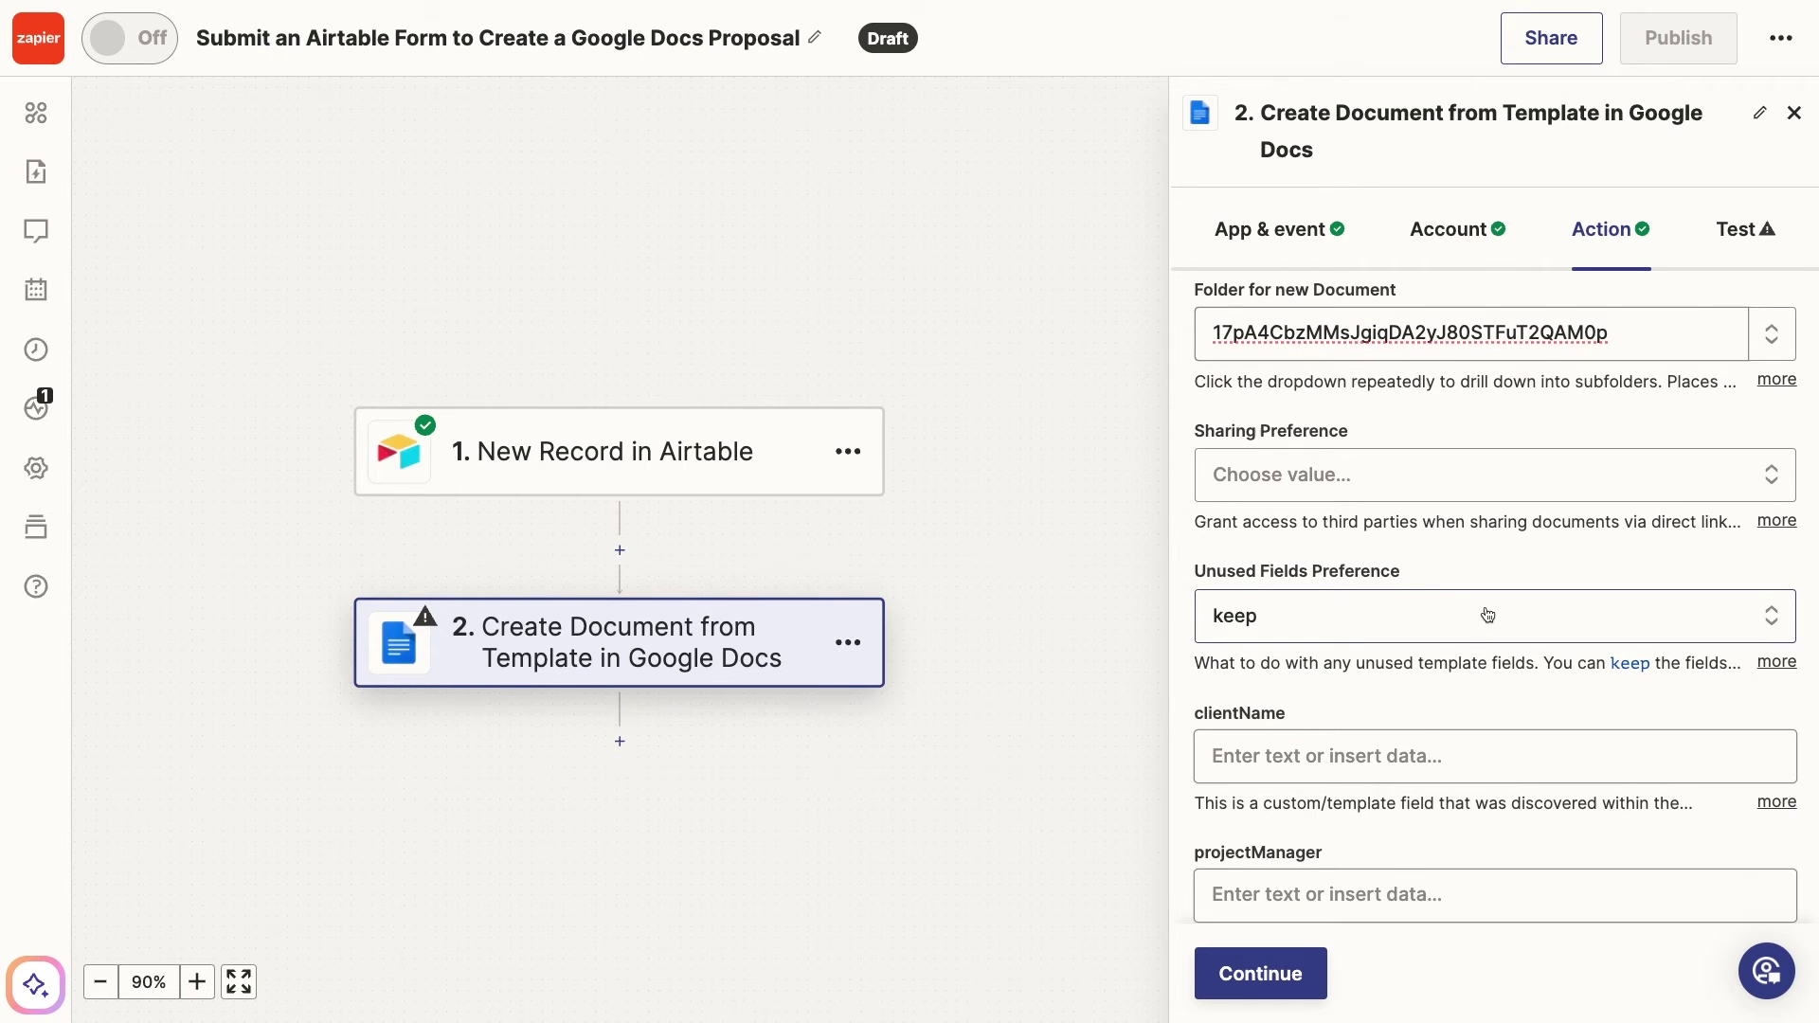
scroll(1487, 615, "down", 5)
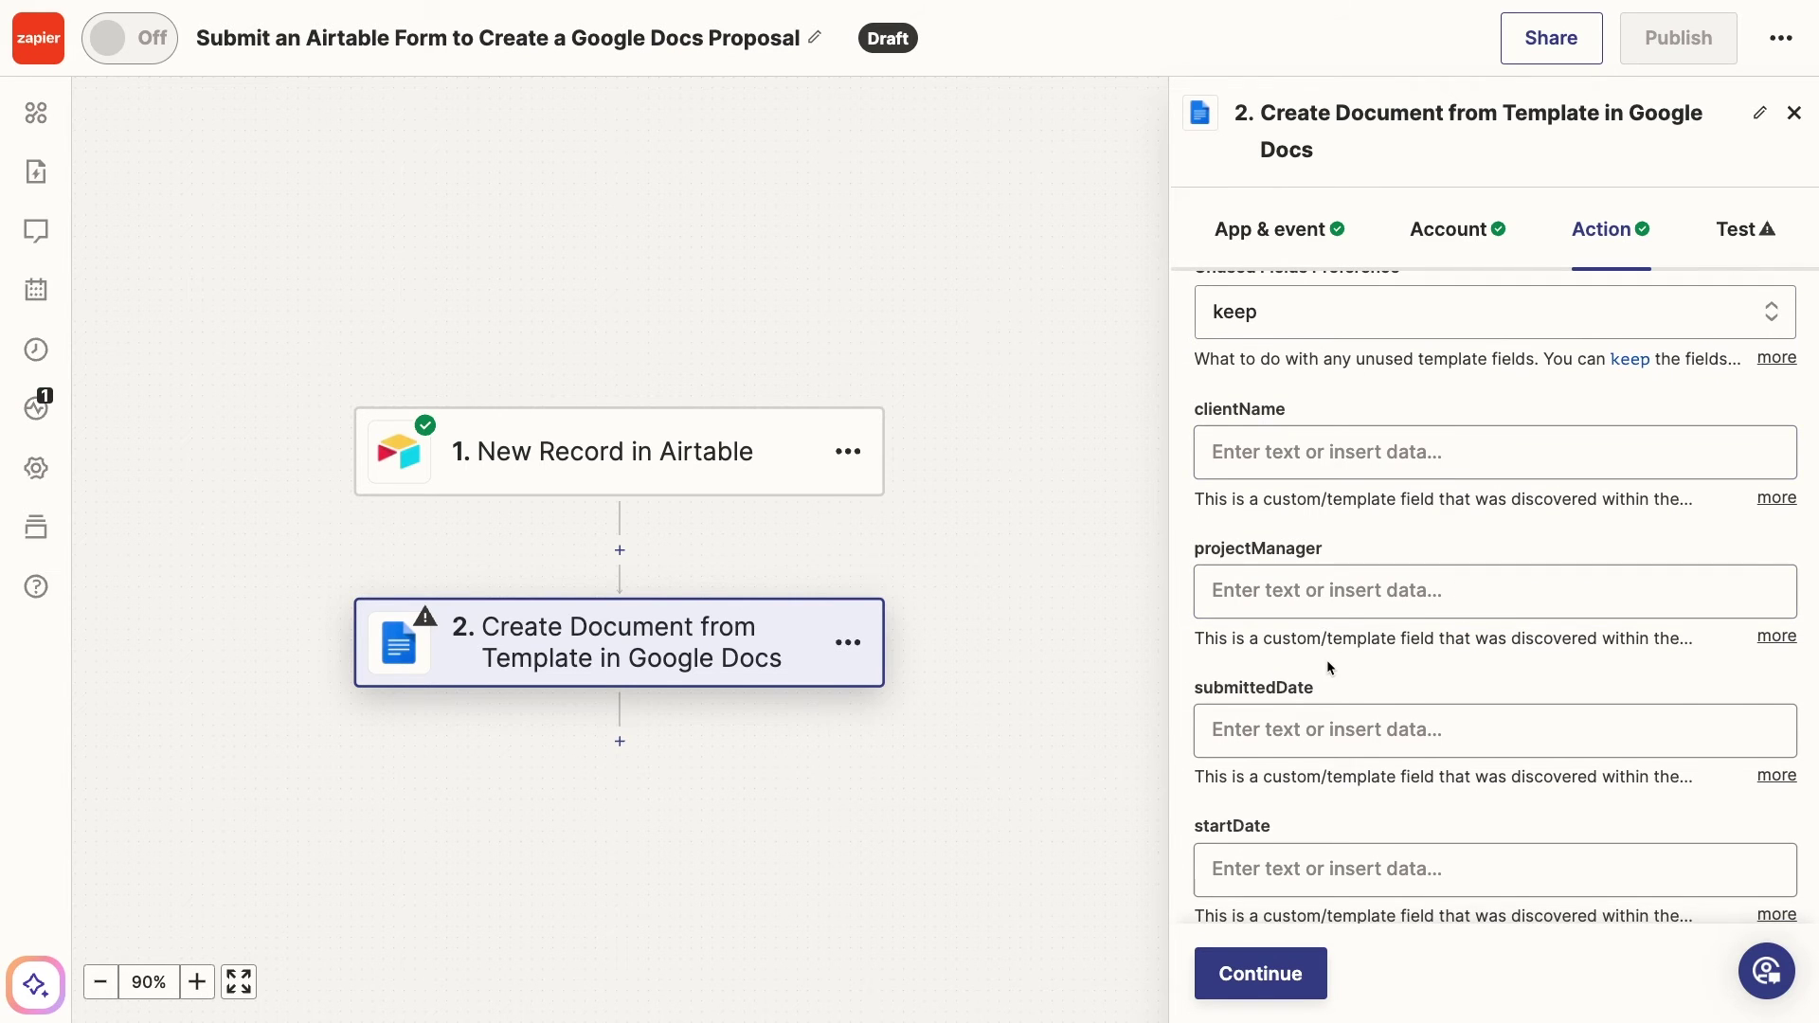
scroll(1326, 659, "down", 4)
scroll(1326, 666, "down", 4)
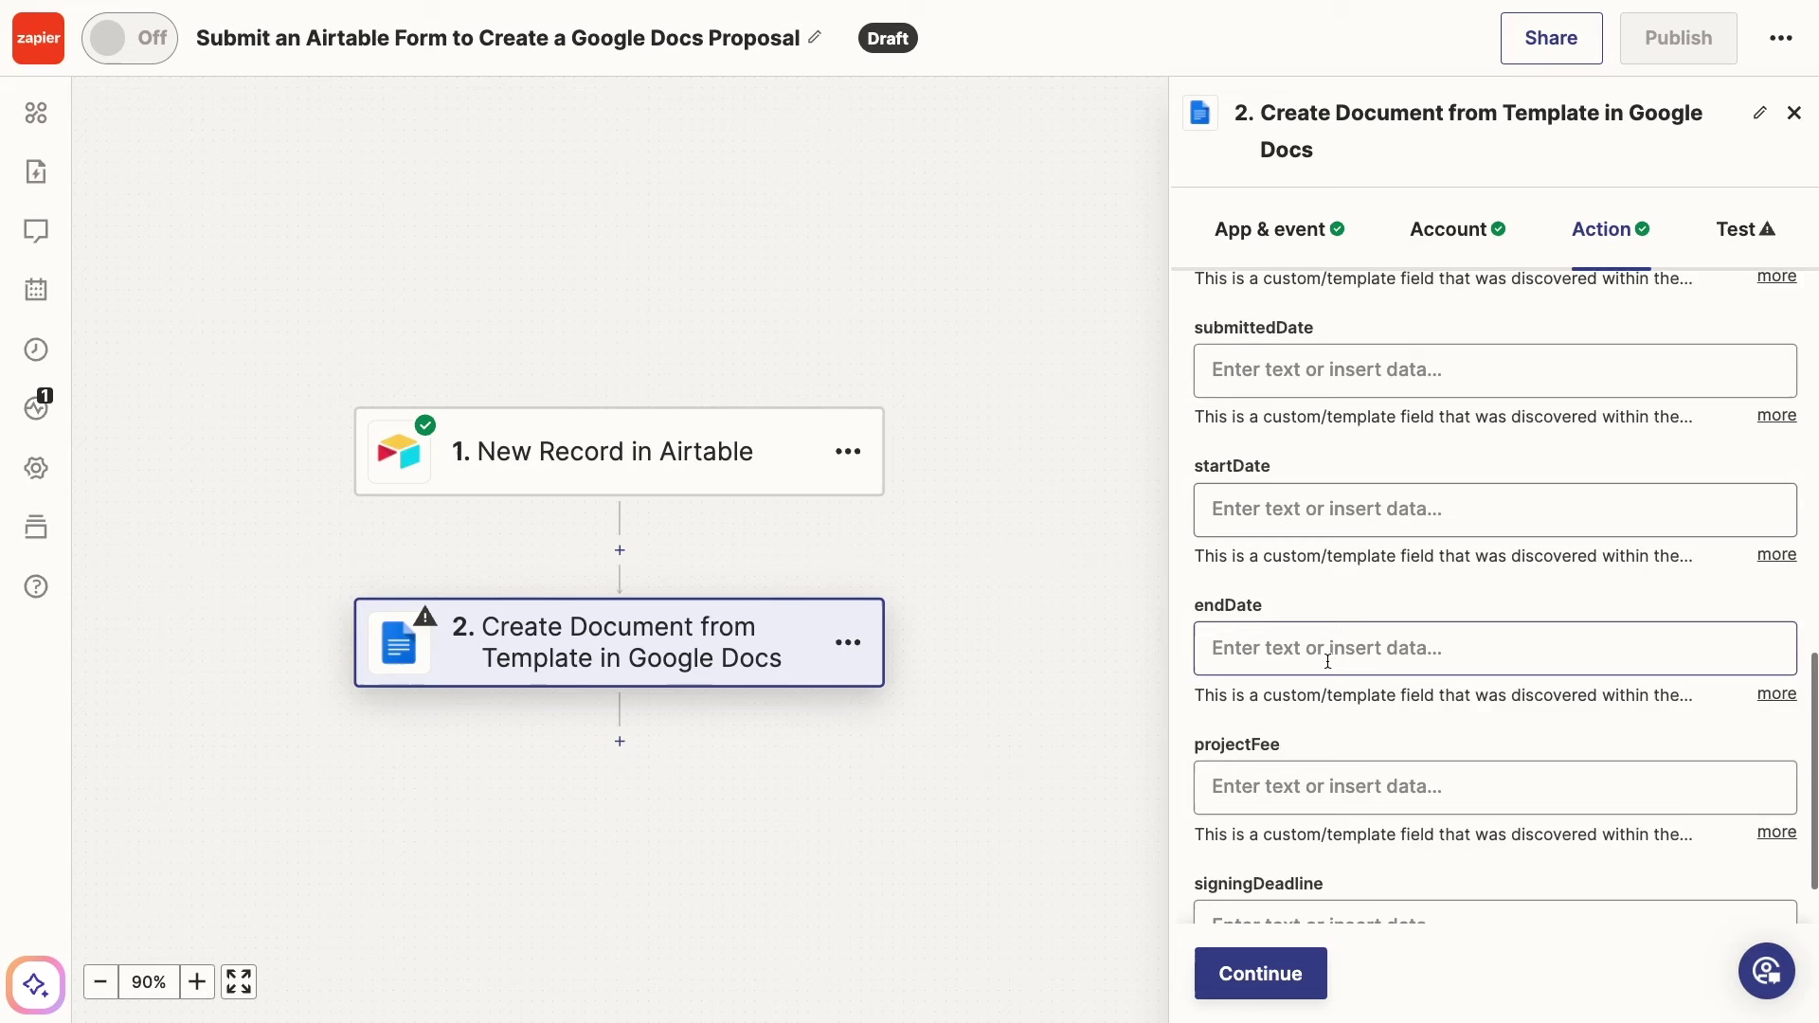
scroll(1329, 668, "up", 1)
scroll(1327, 644, "up", 8)
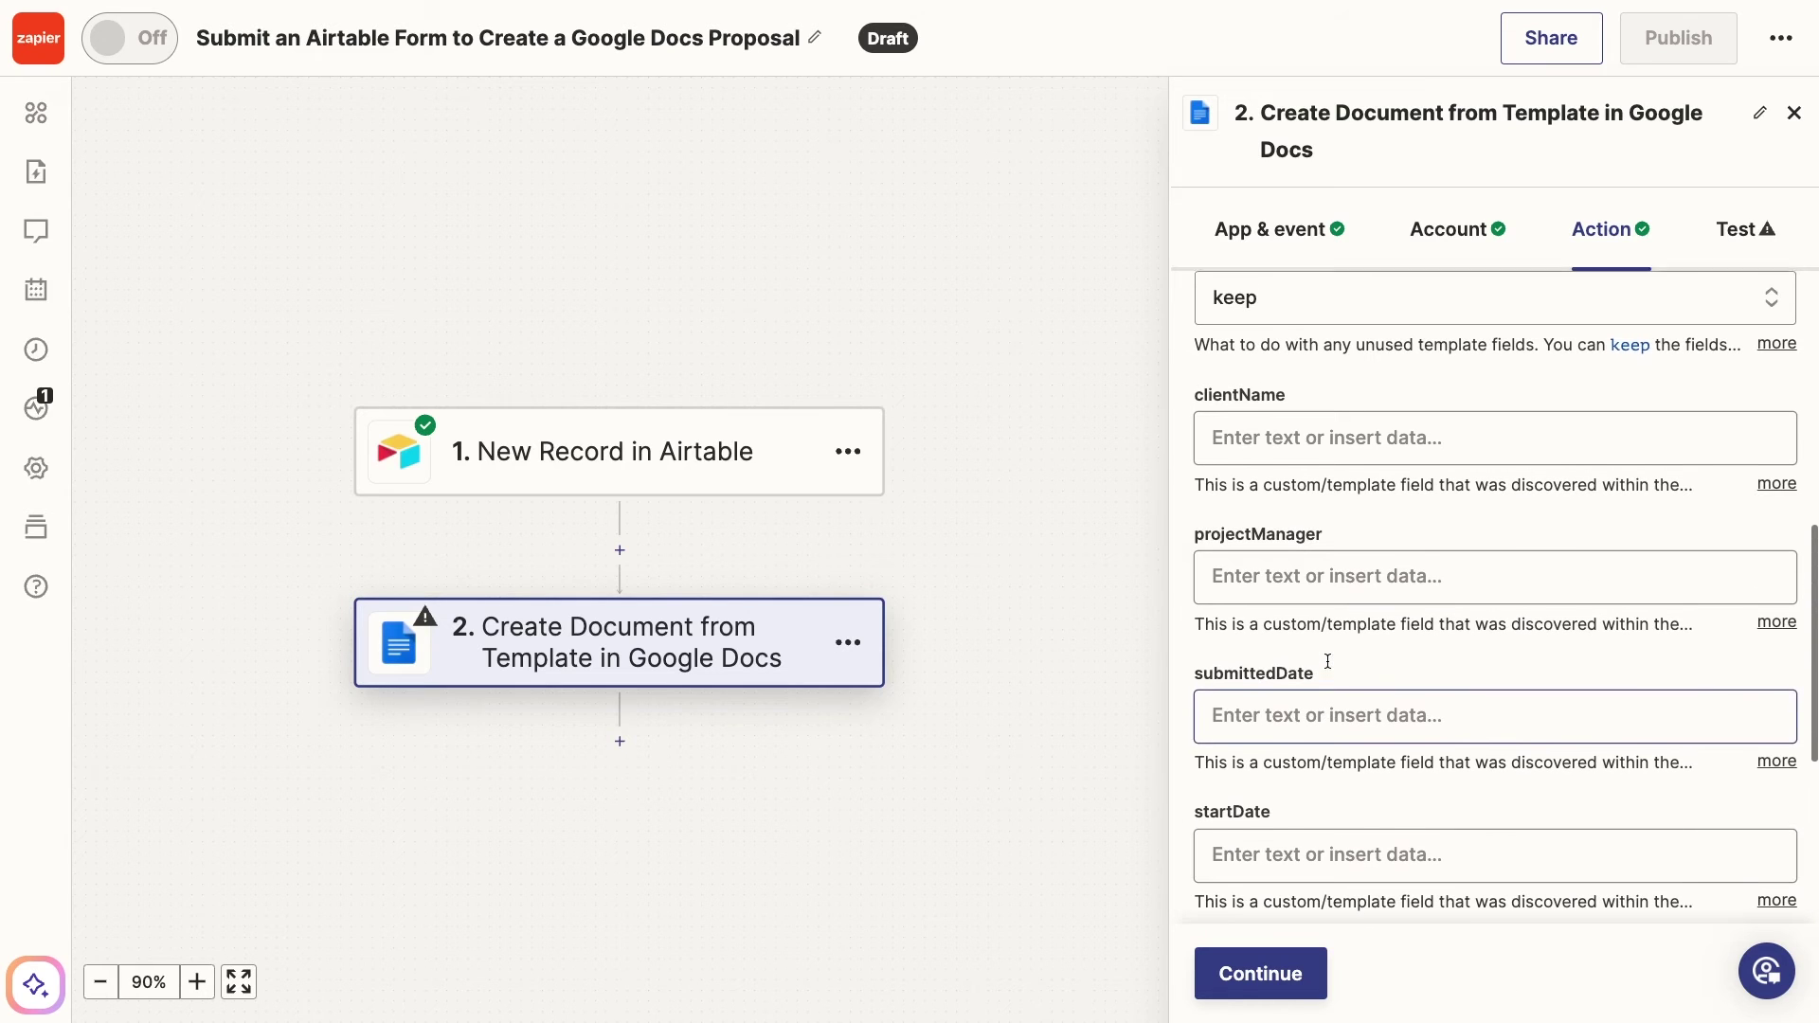
left_click(1296, 535)
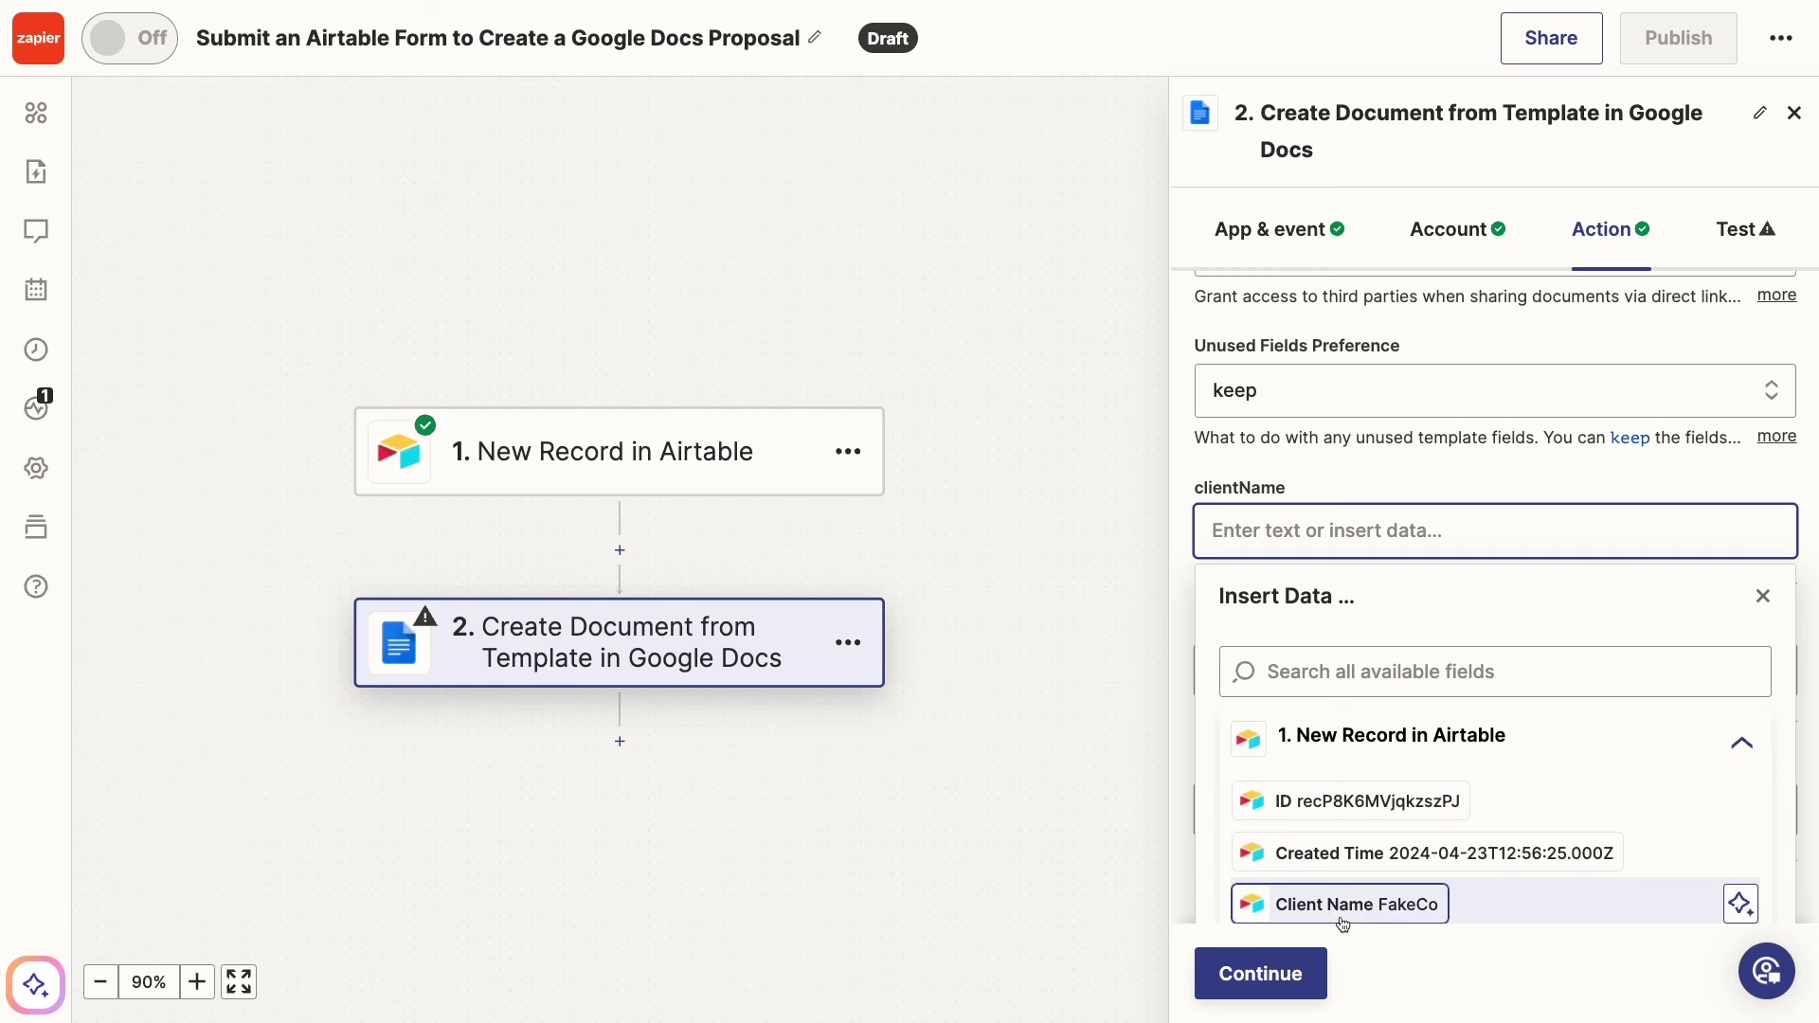
left_click(1737, 901)
scroll(1544, 499, "down", 1)
left_click(1516, 642)
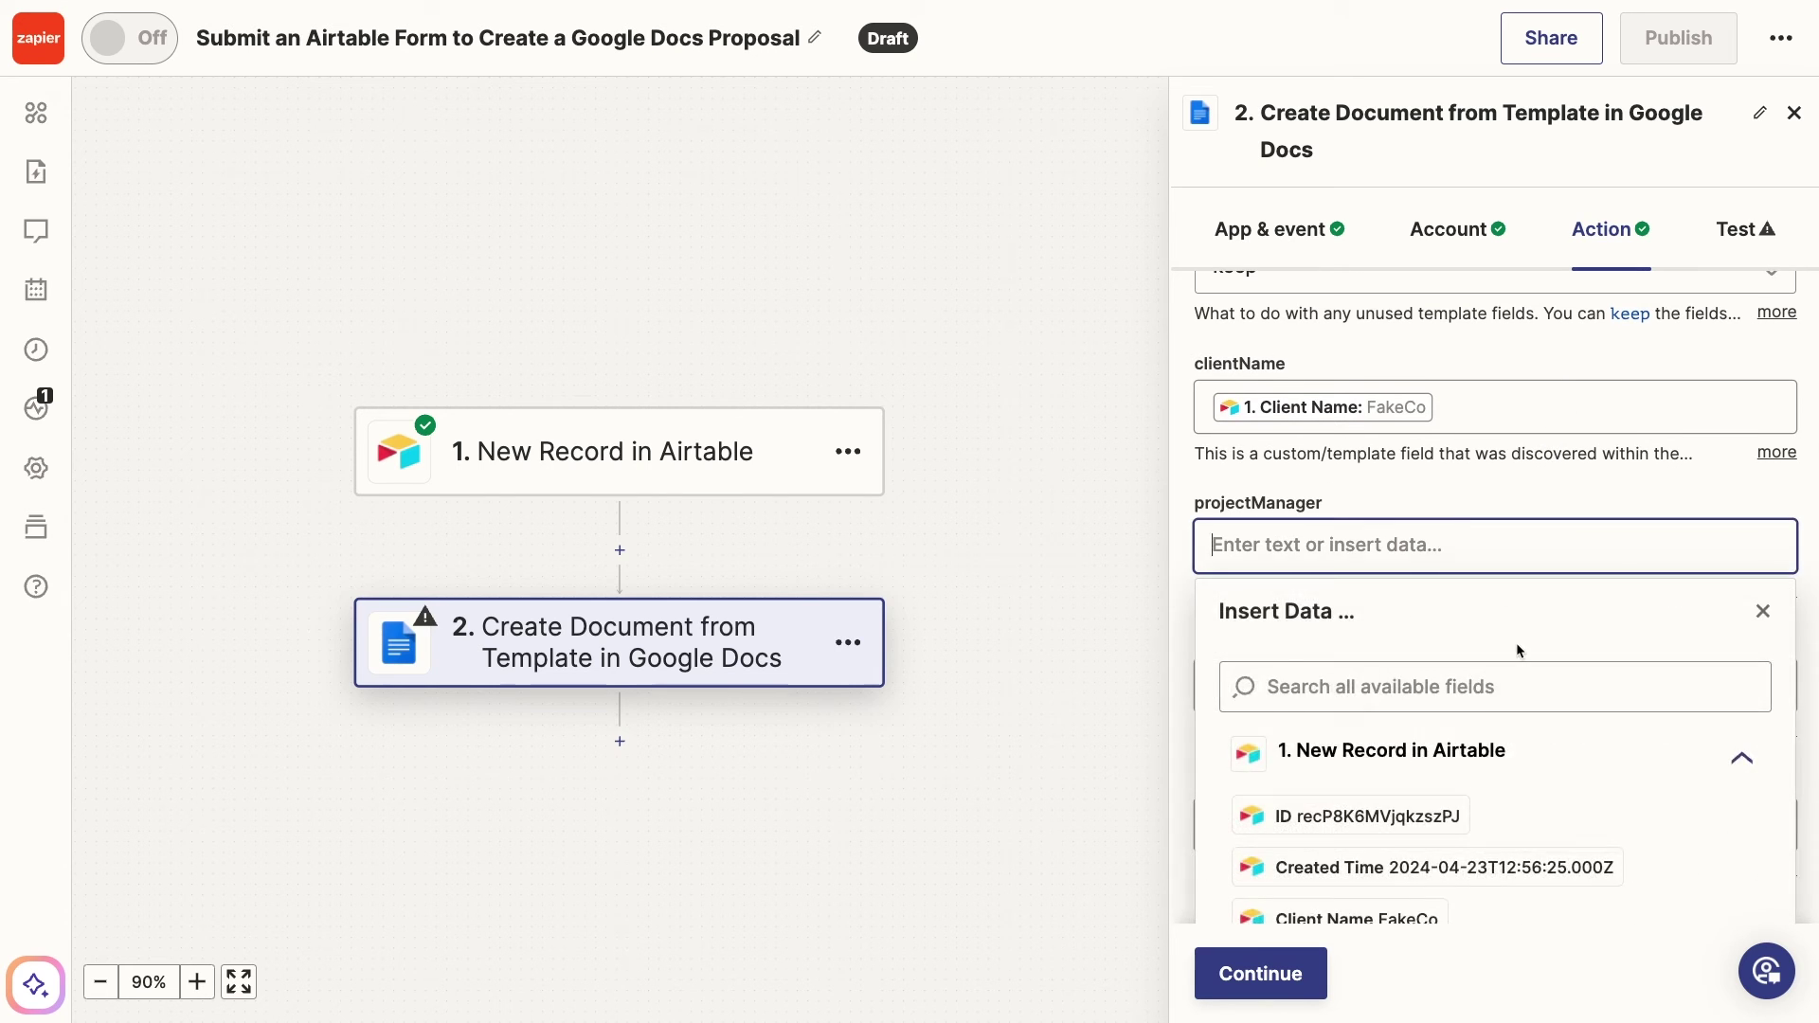
scroll(1478, 659, "down", 3)
left_click(1436, 678)
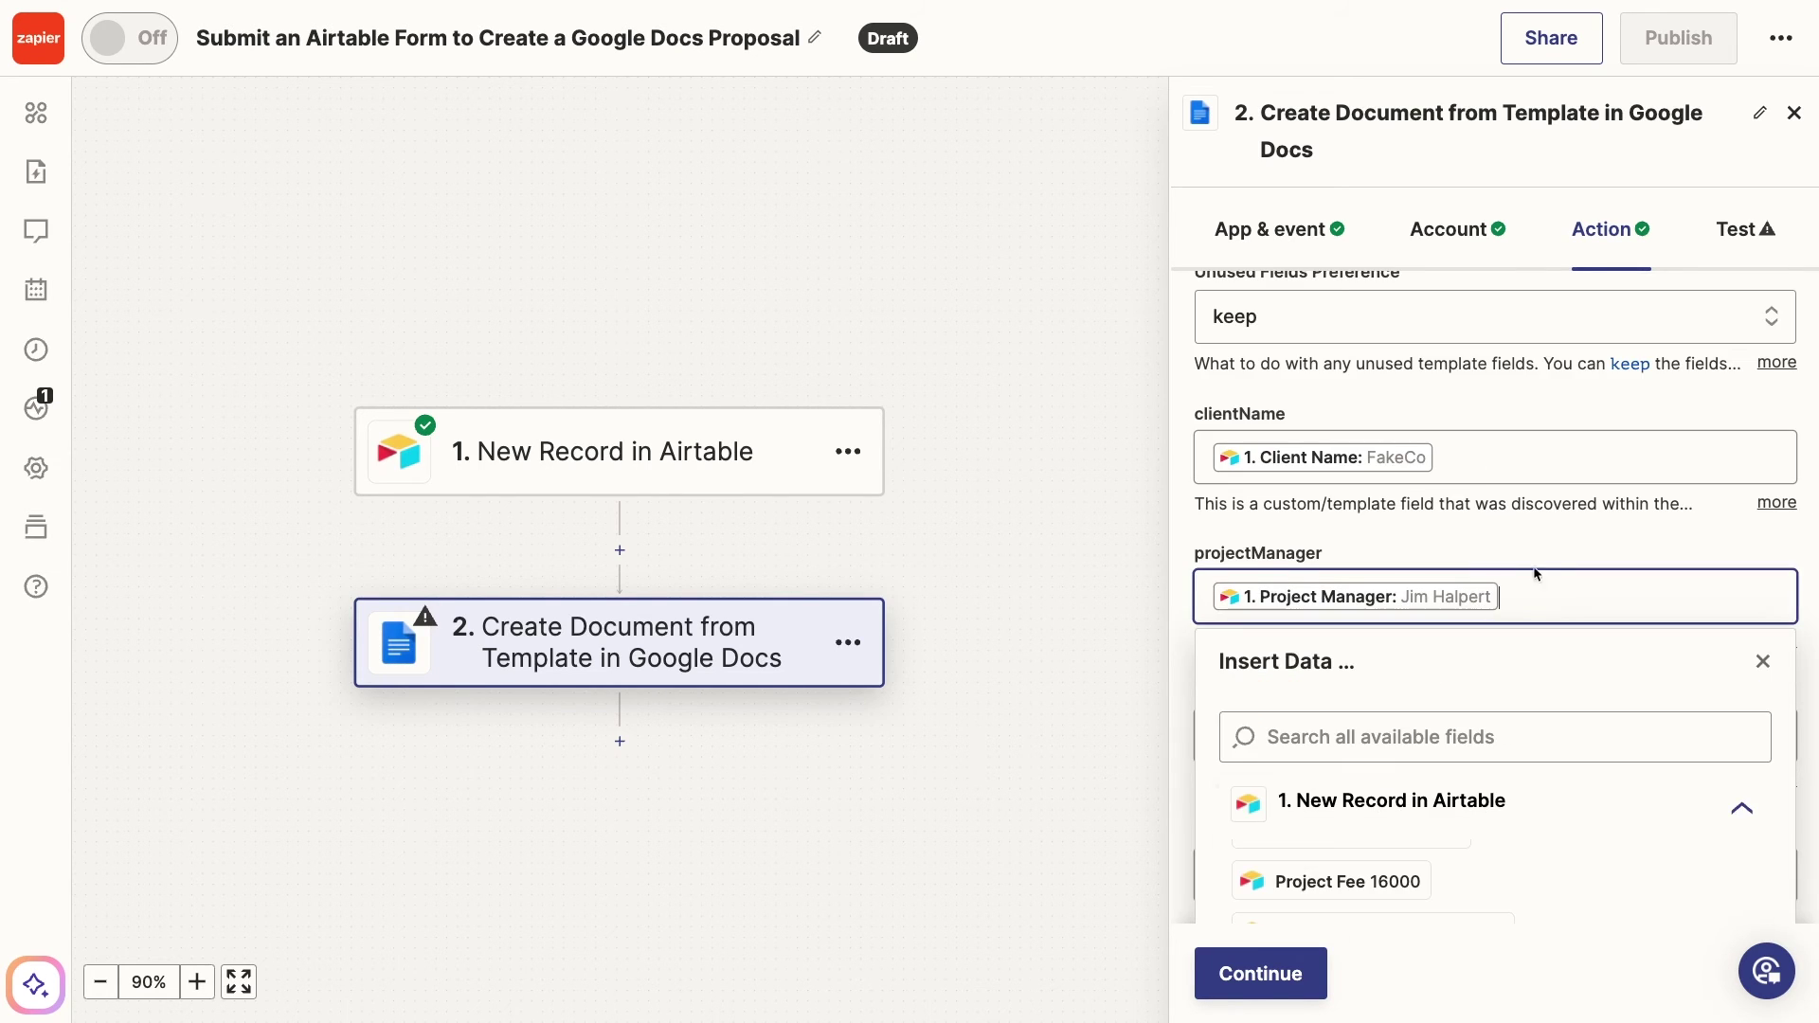
Step: Map submittedDate to Date Submitted and startDate to Project Start
scroll(1538, 568, "down", 2)
left_click(1509, 530)
scroll(1510, 529, "down", 2)
scroll(1535, 756, "down", 3)
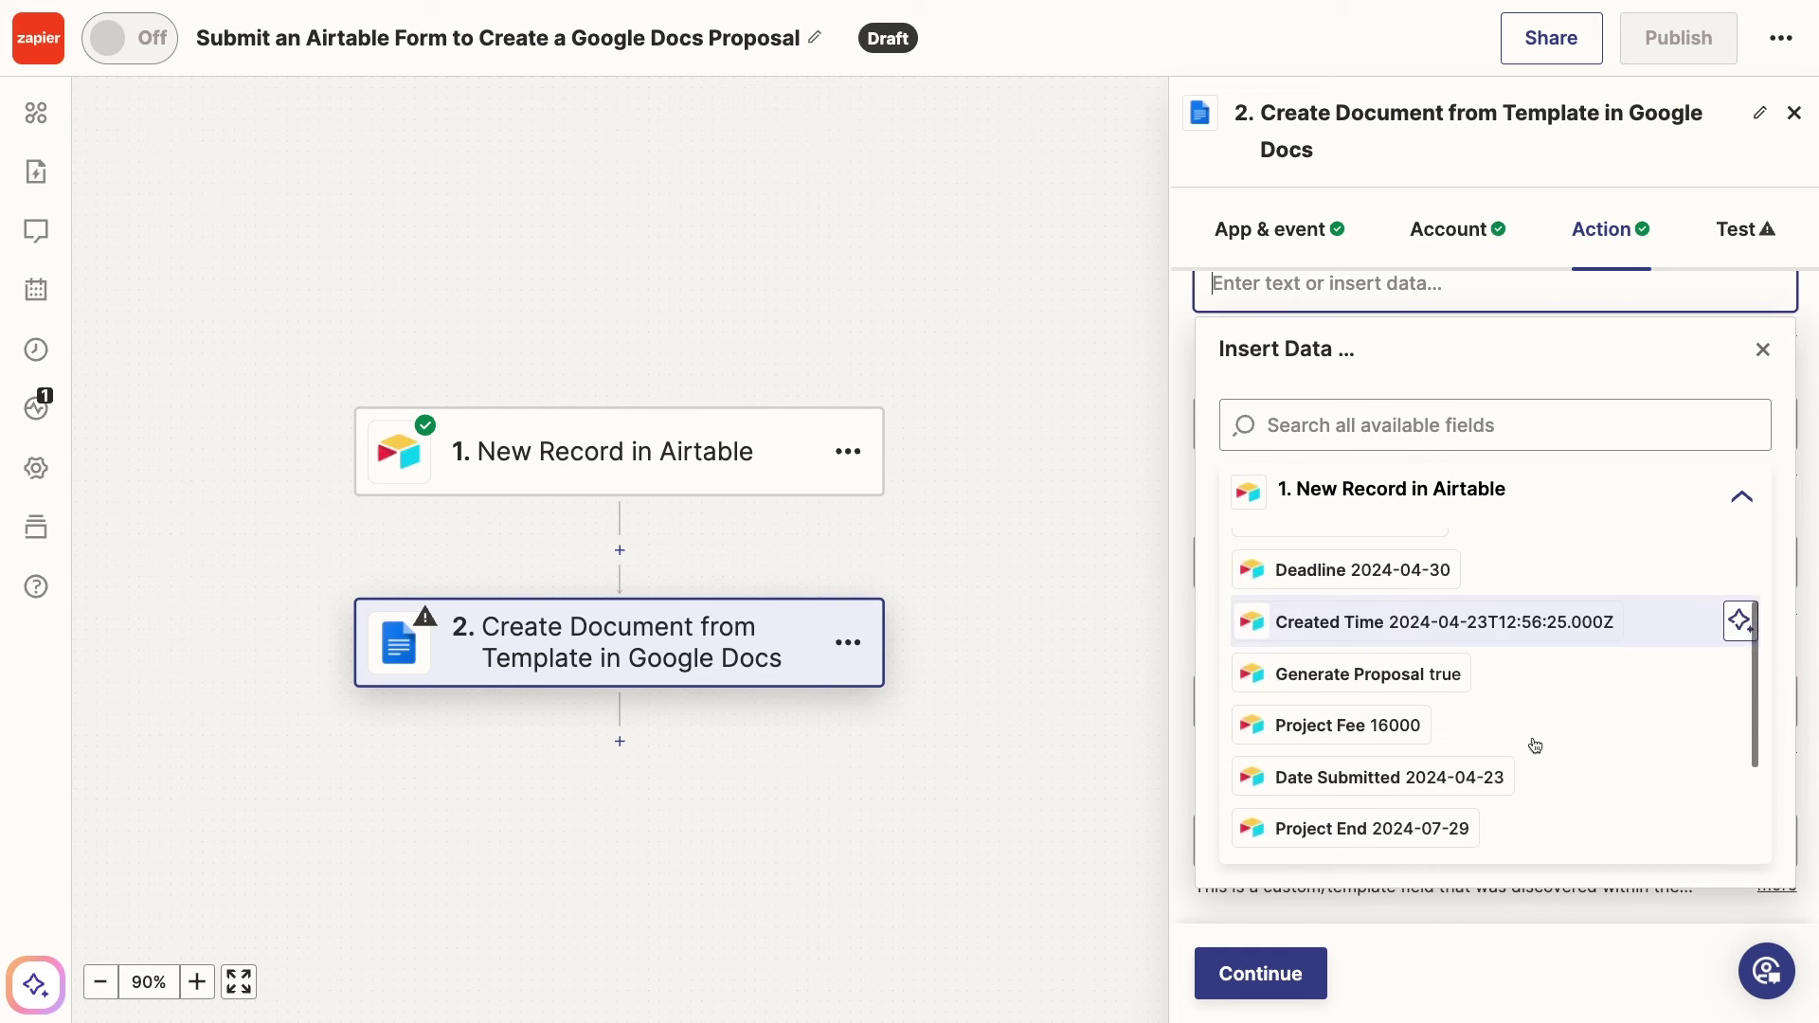
left_click(1478, 671)
left_click(1763, 349)
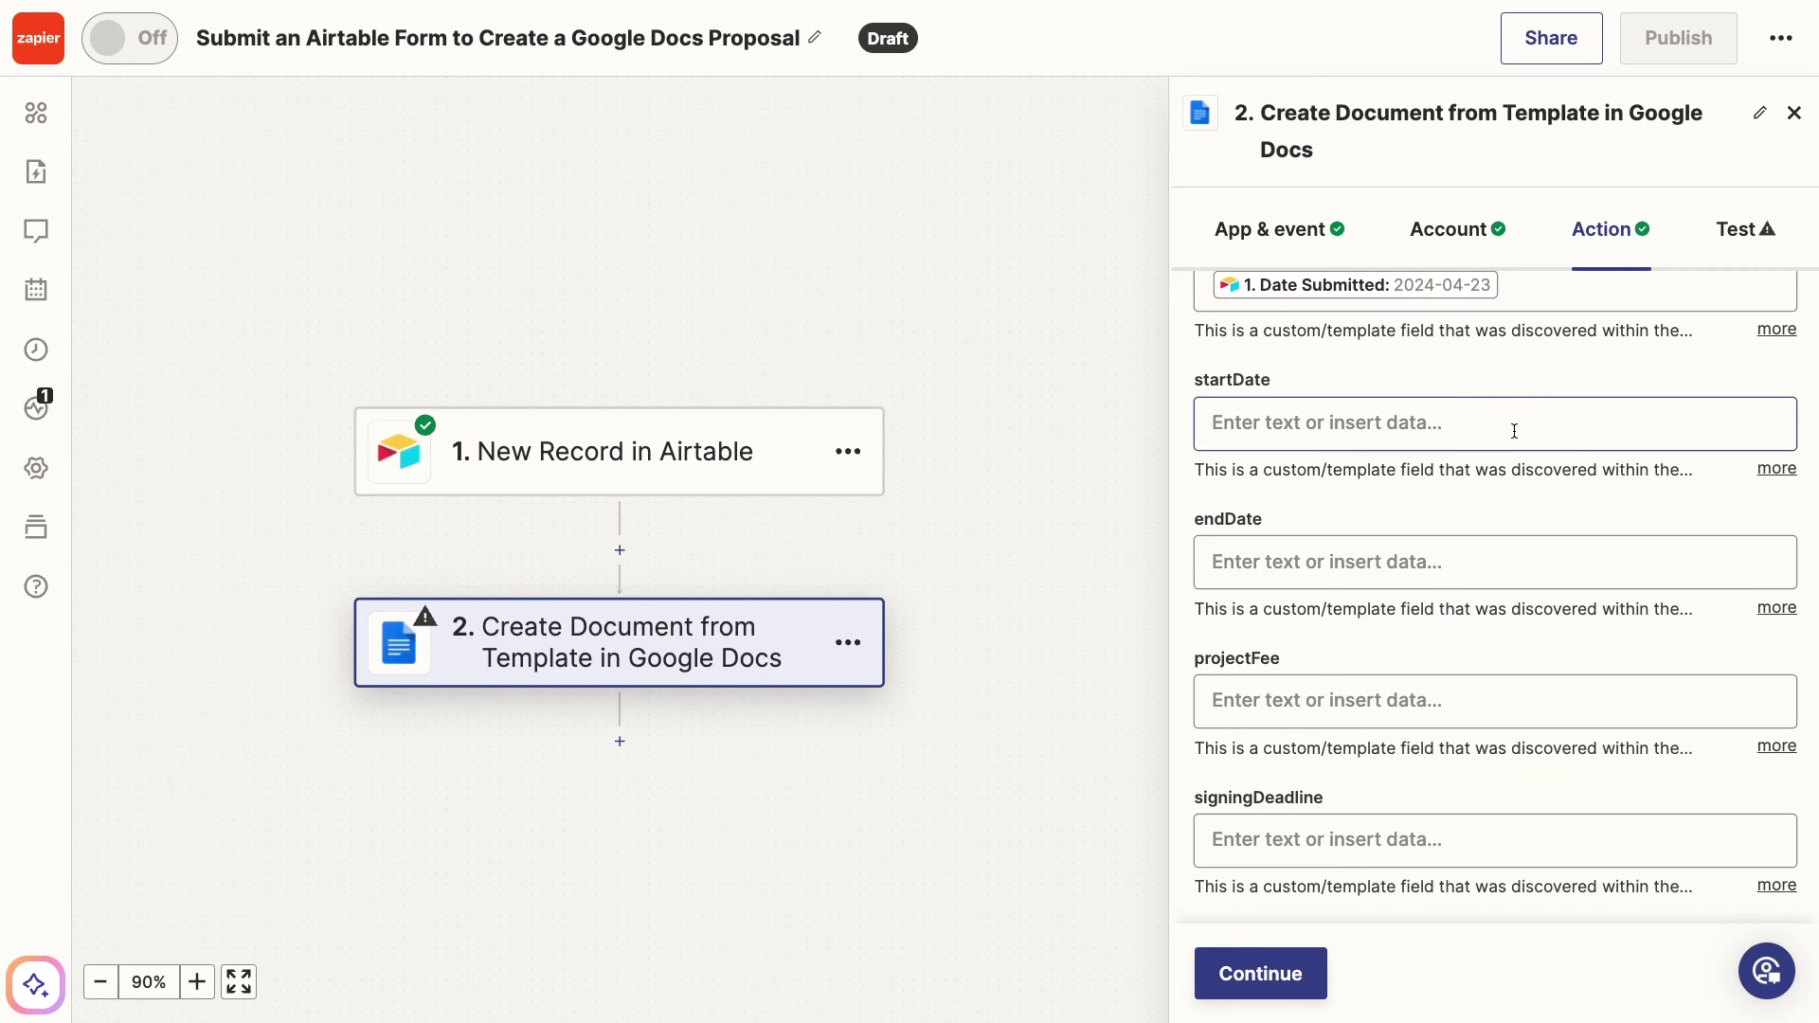
left_click(1516, 421)
scroll(1478, 616, "down", 1)
scroll(1471, 661, "down", 3)
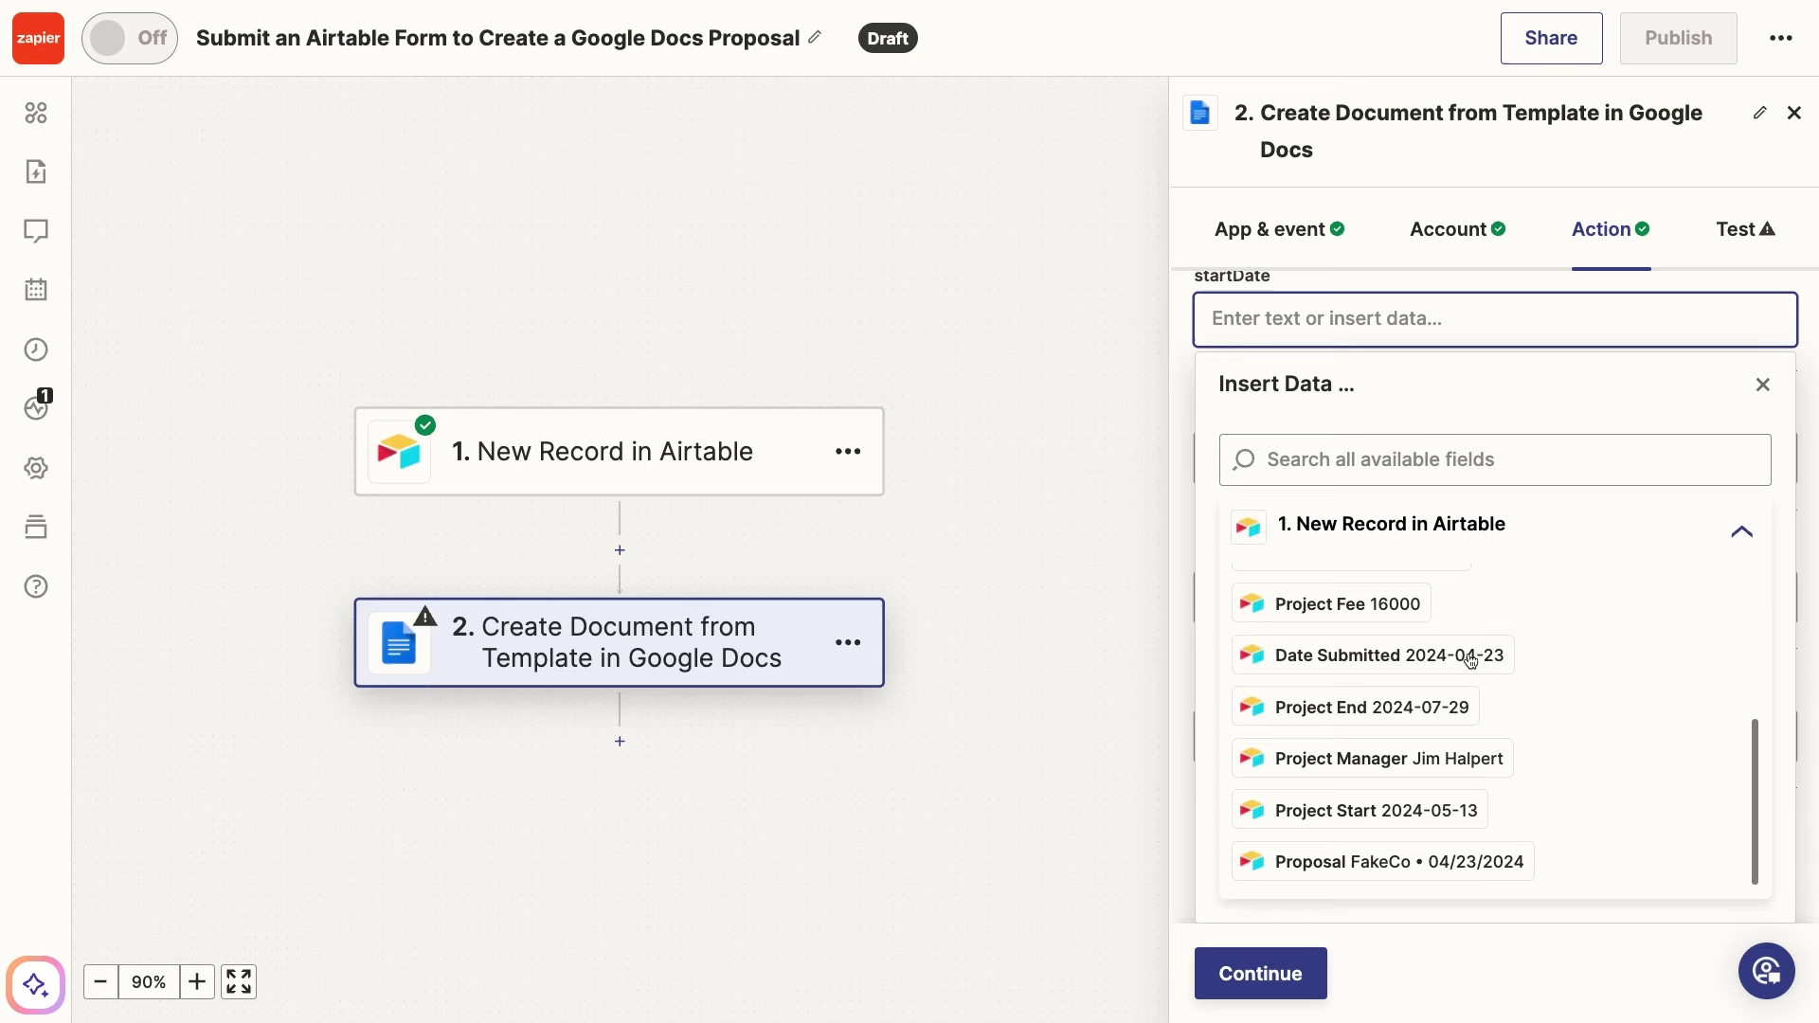
double_click(1411, 812)
key("BackSpace")
key("Escape")
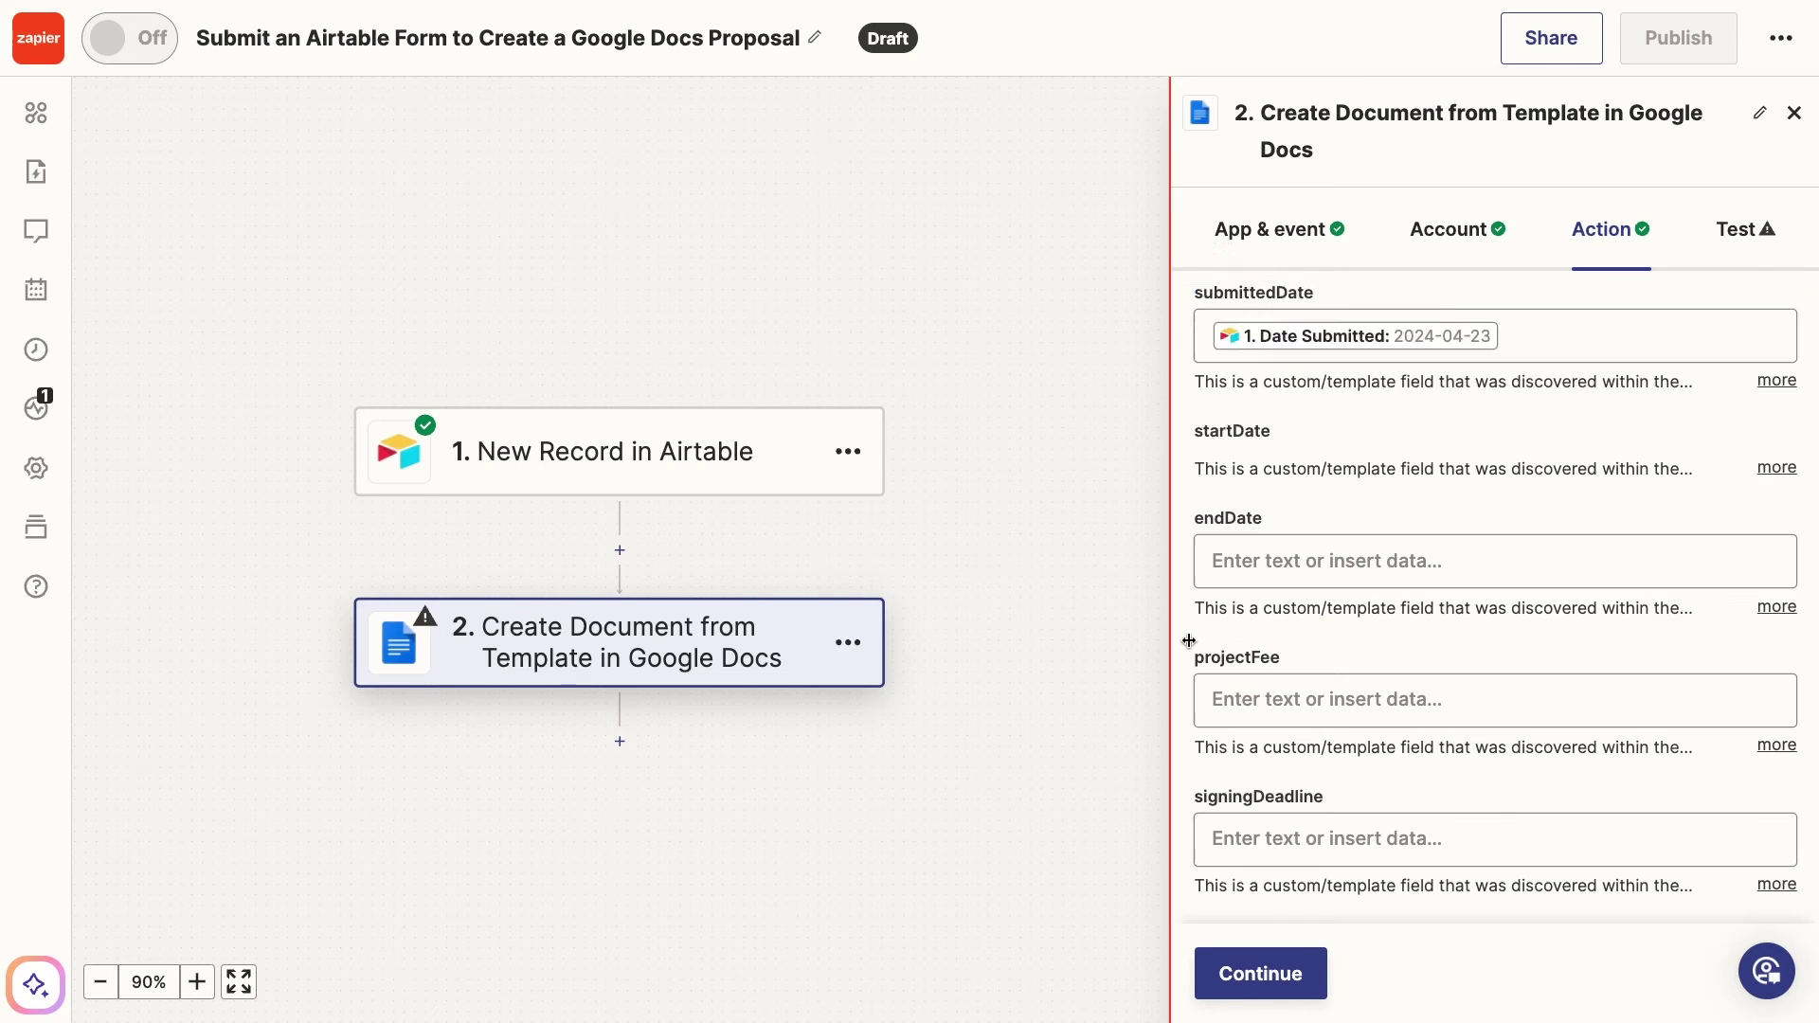
Step: Map endDate to Project End, projectFee to Project Fee, and signingDeadline to Deadline
left_click(1448, 564)
scroll(1459, 758, "down", 5)
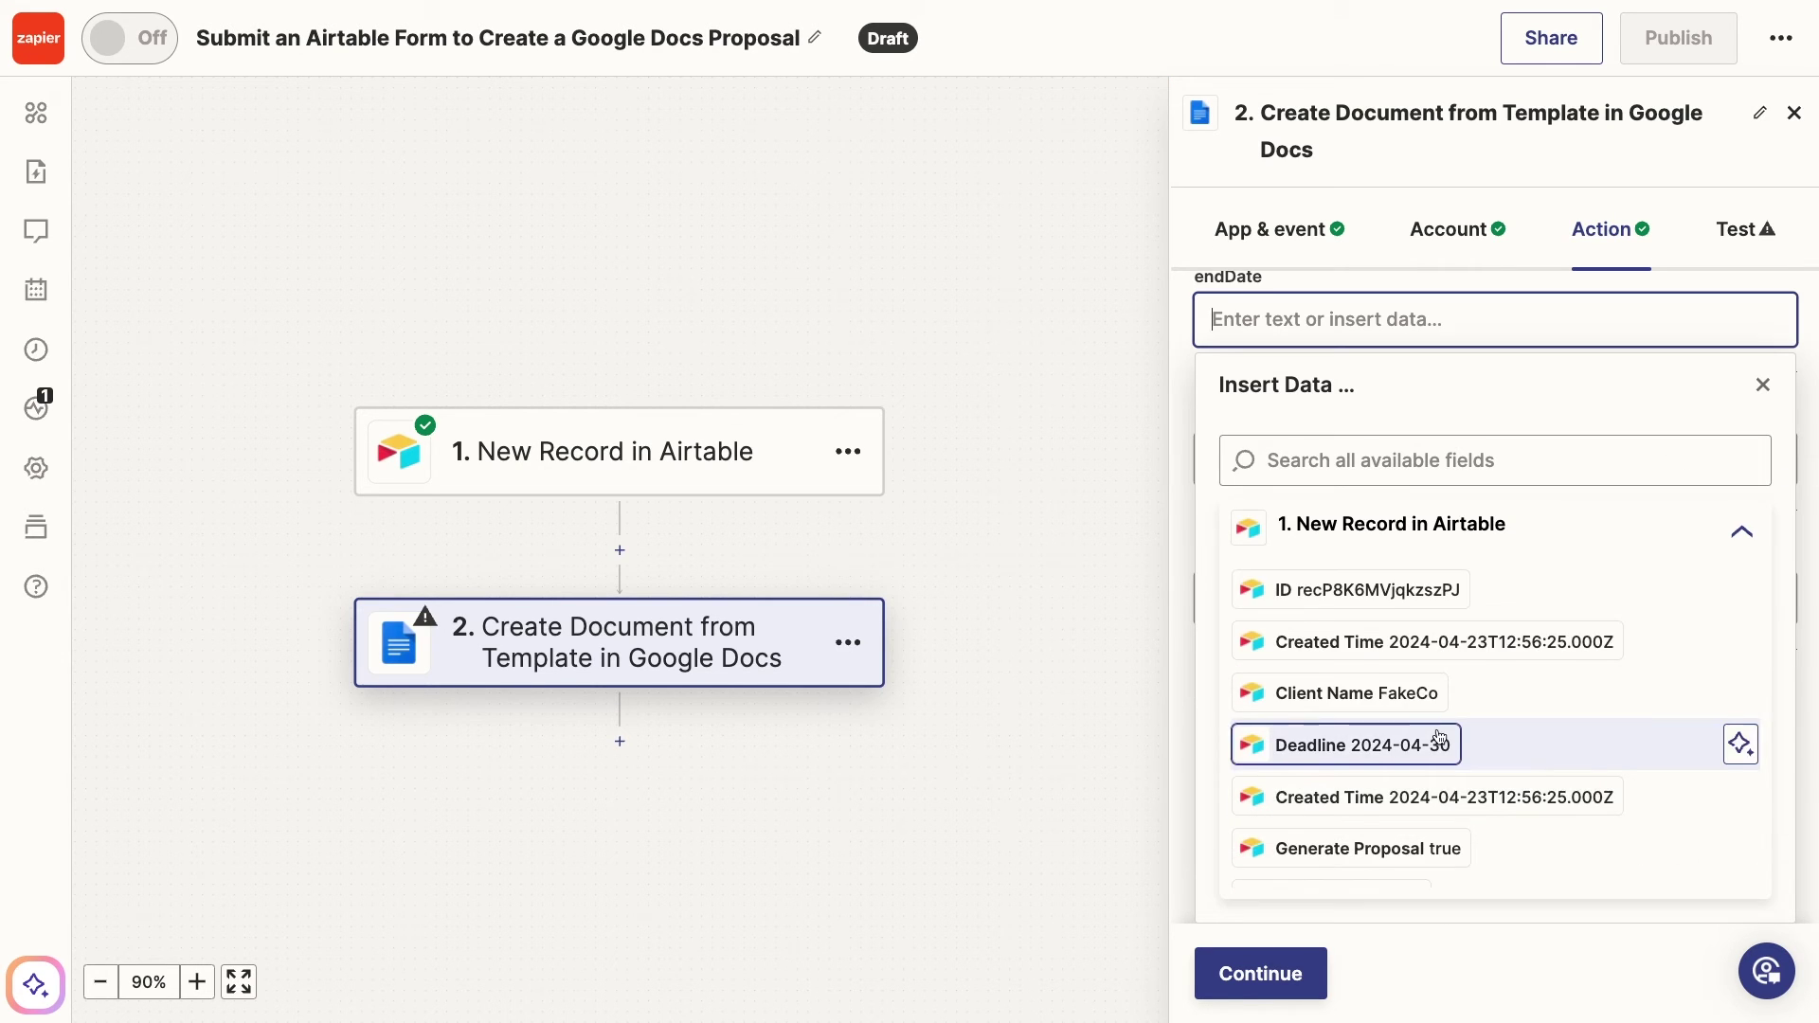
left_click(1429, 745)
key("Escape")
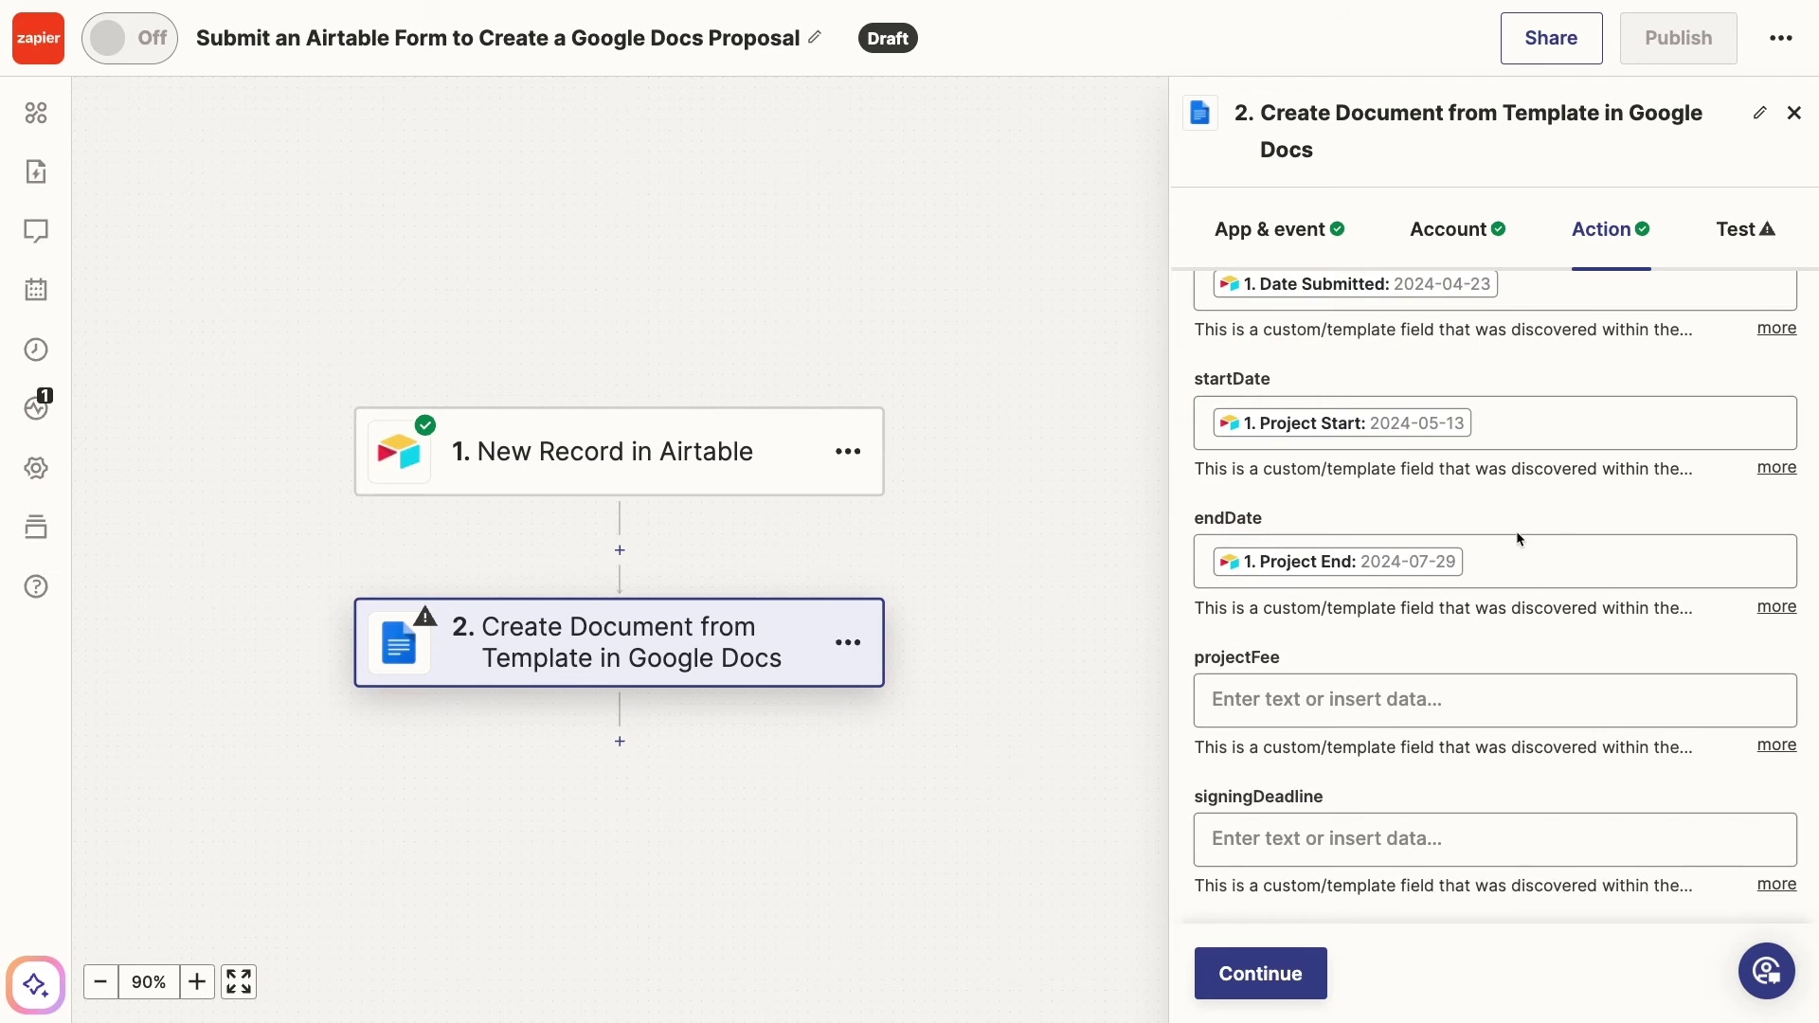
left_click(1459, 701)
type("fee")
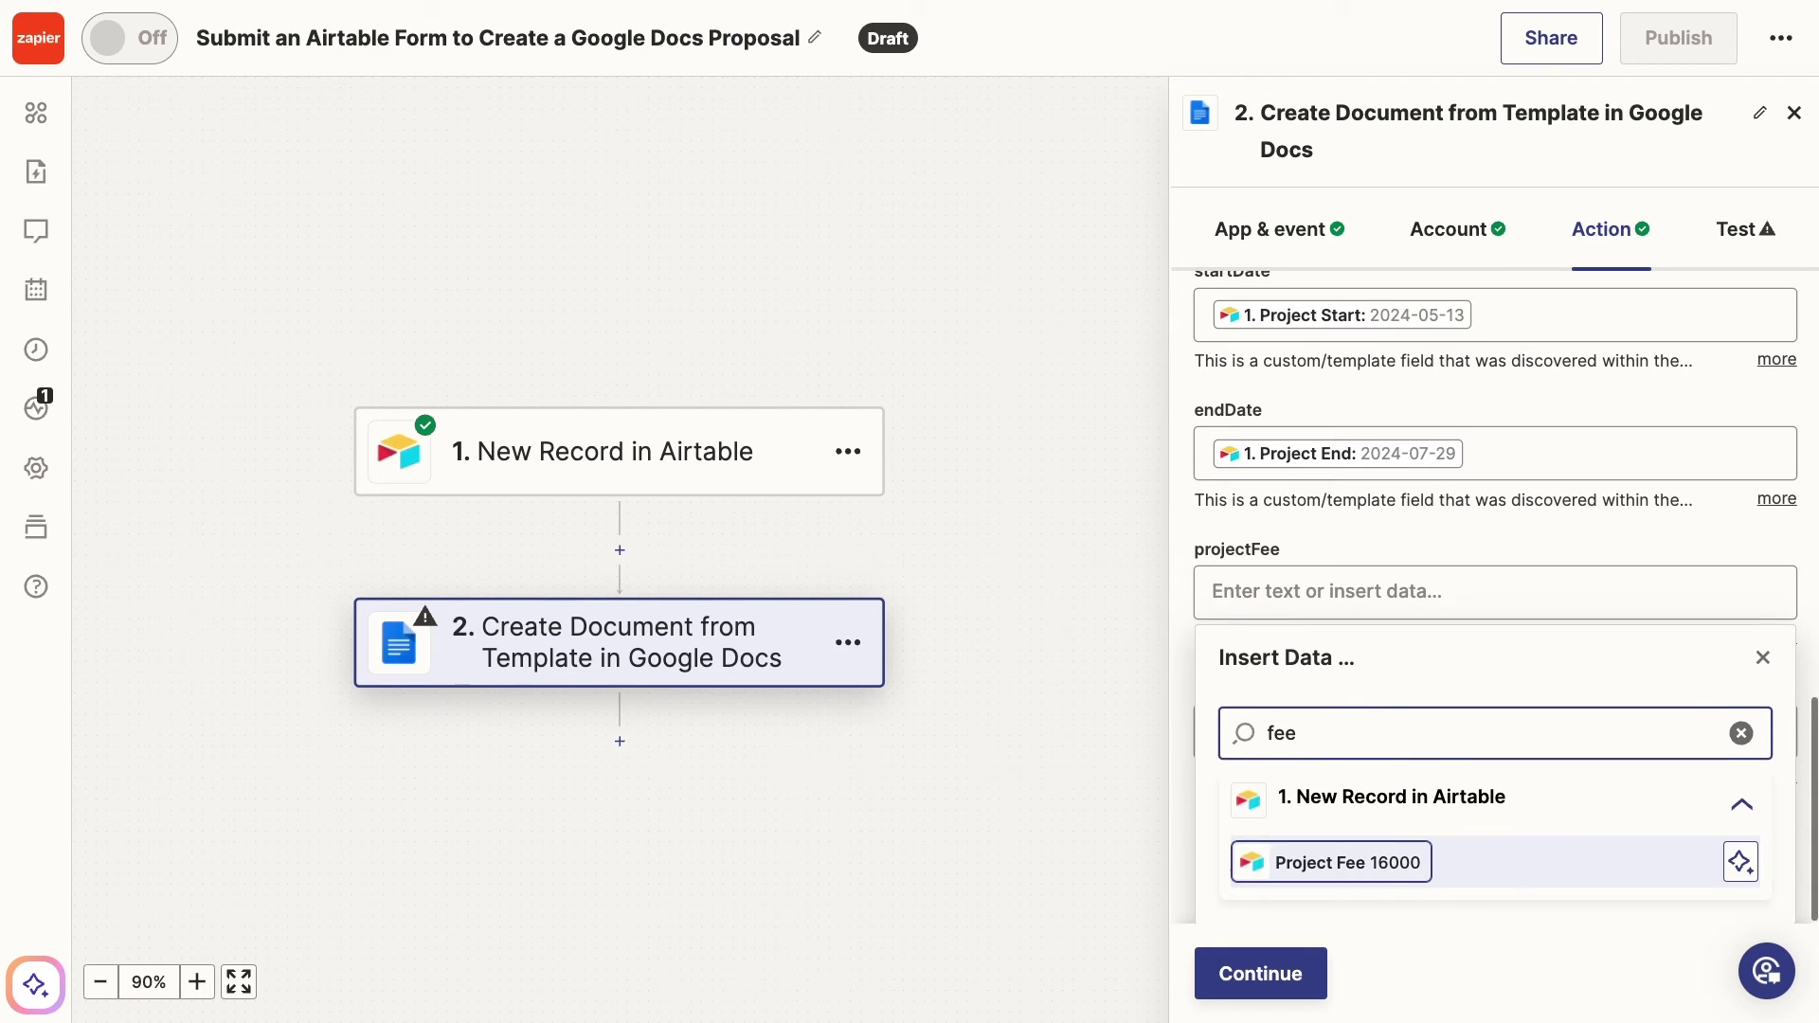
left_click(1426, 860)
key("Escape")
left_click(1402, 839)
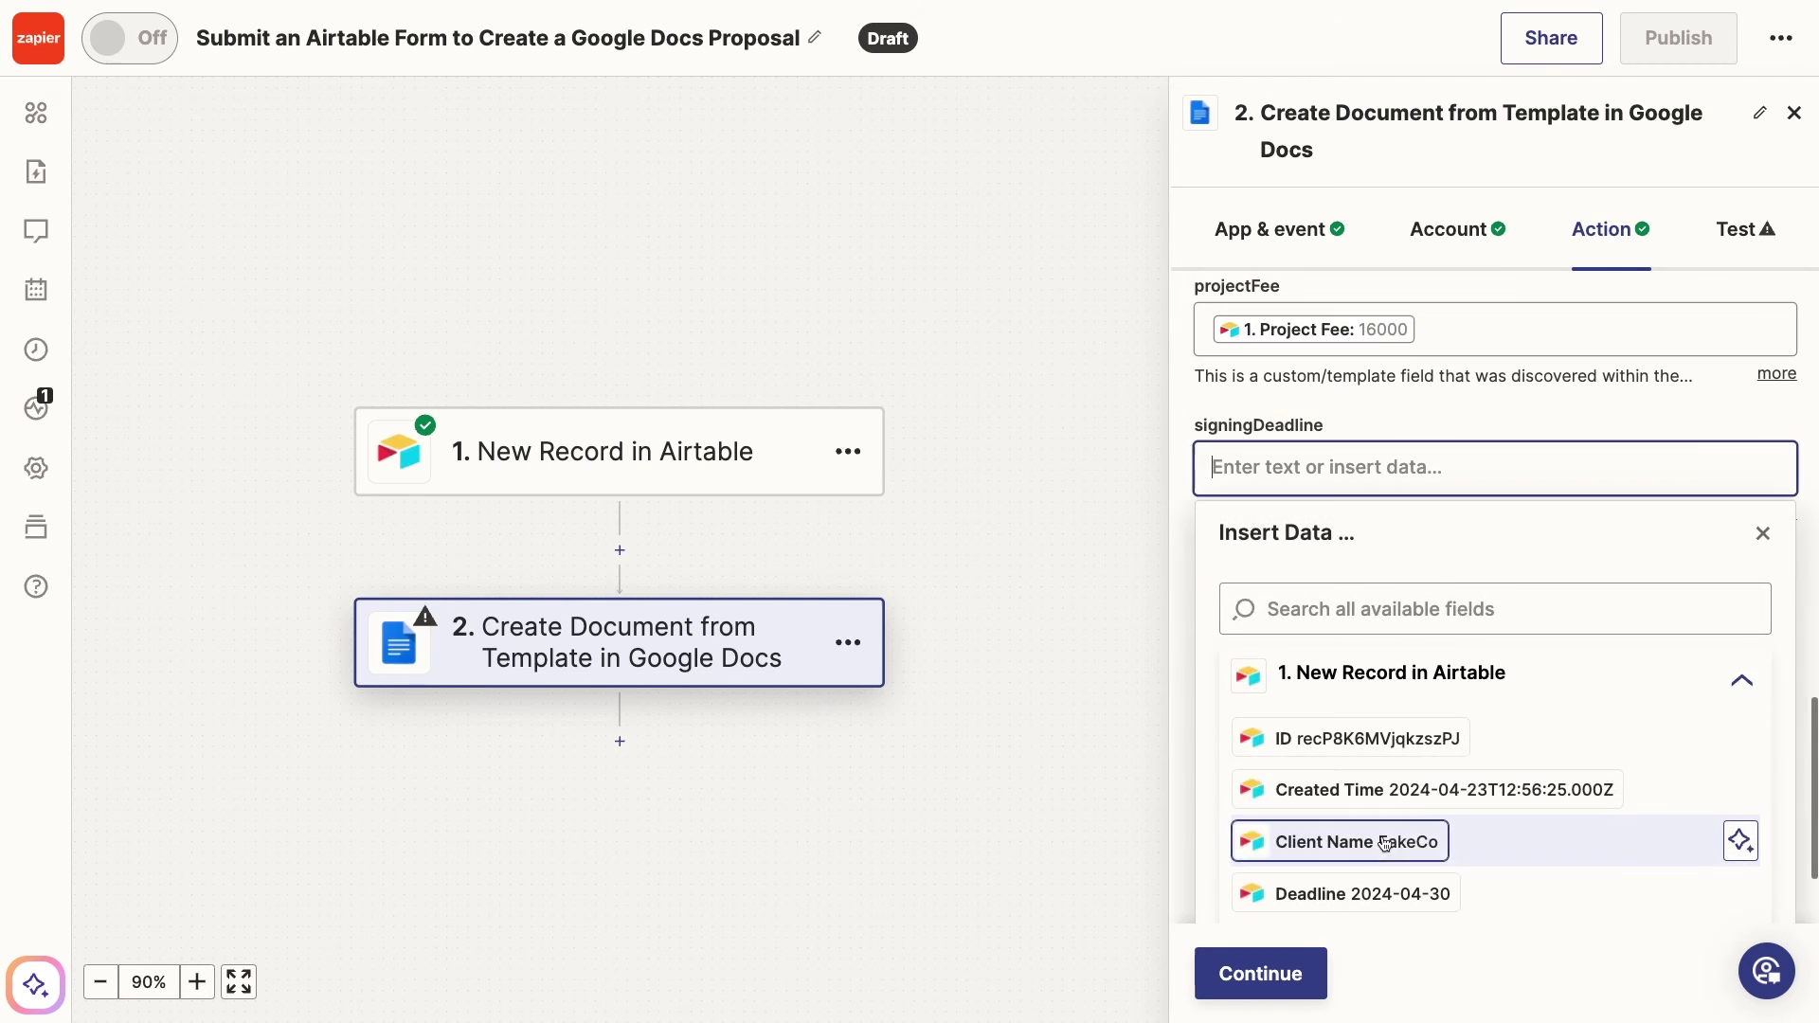
left_click(1421, 610)
type("dead")
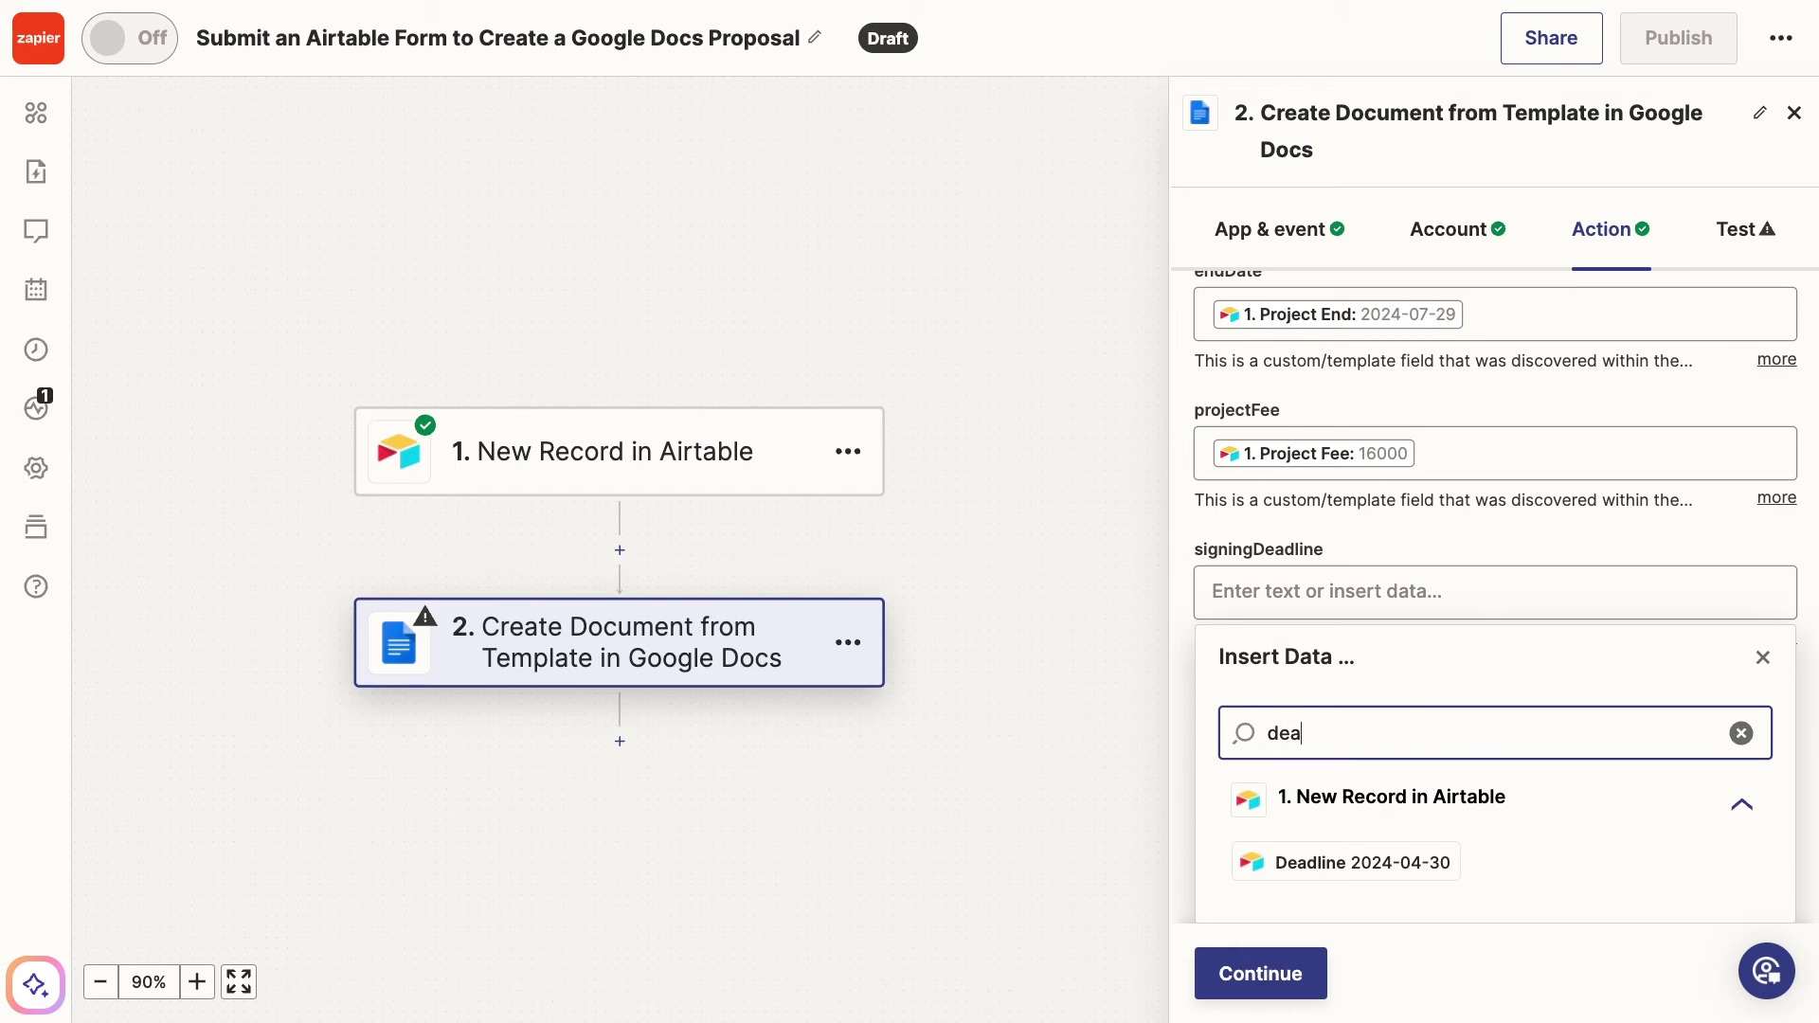
left_click(1392, 860)
key("Escape")
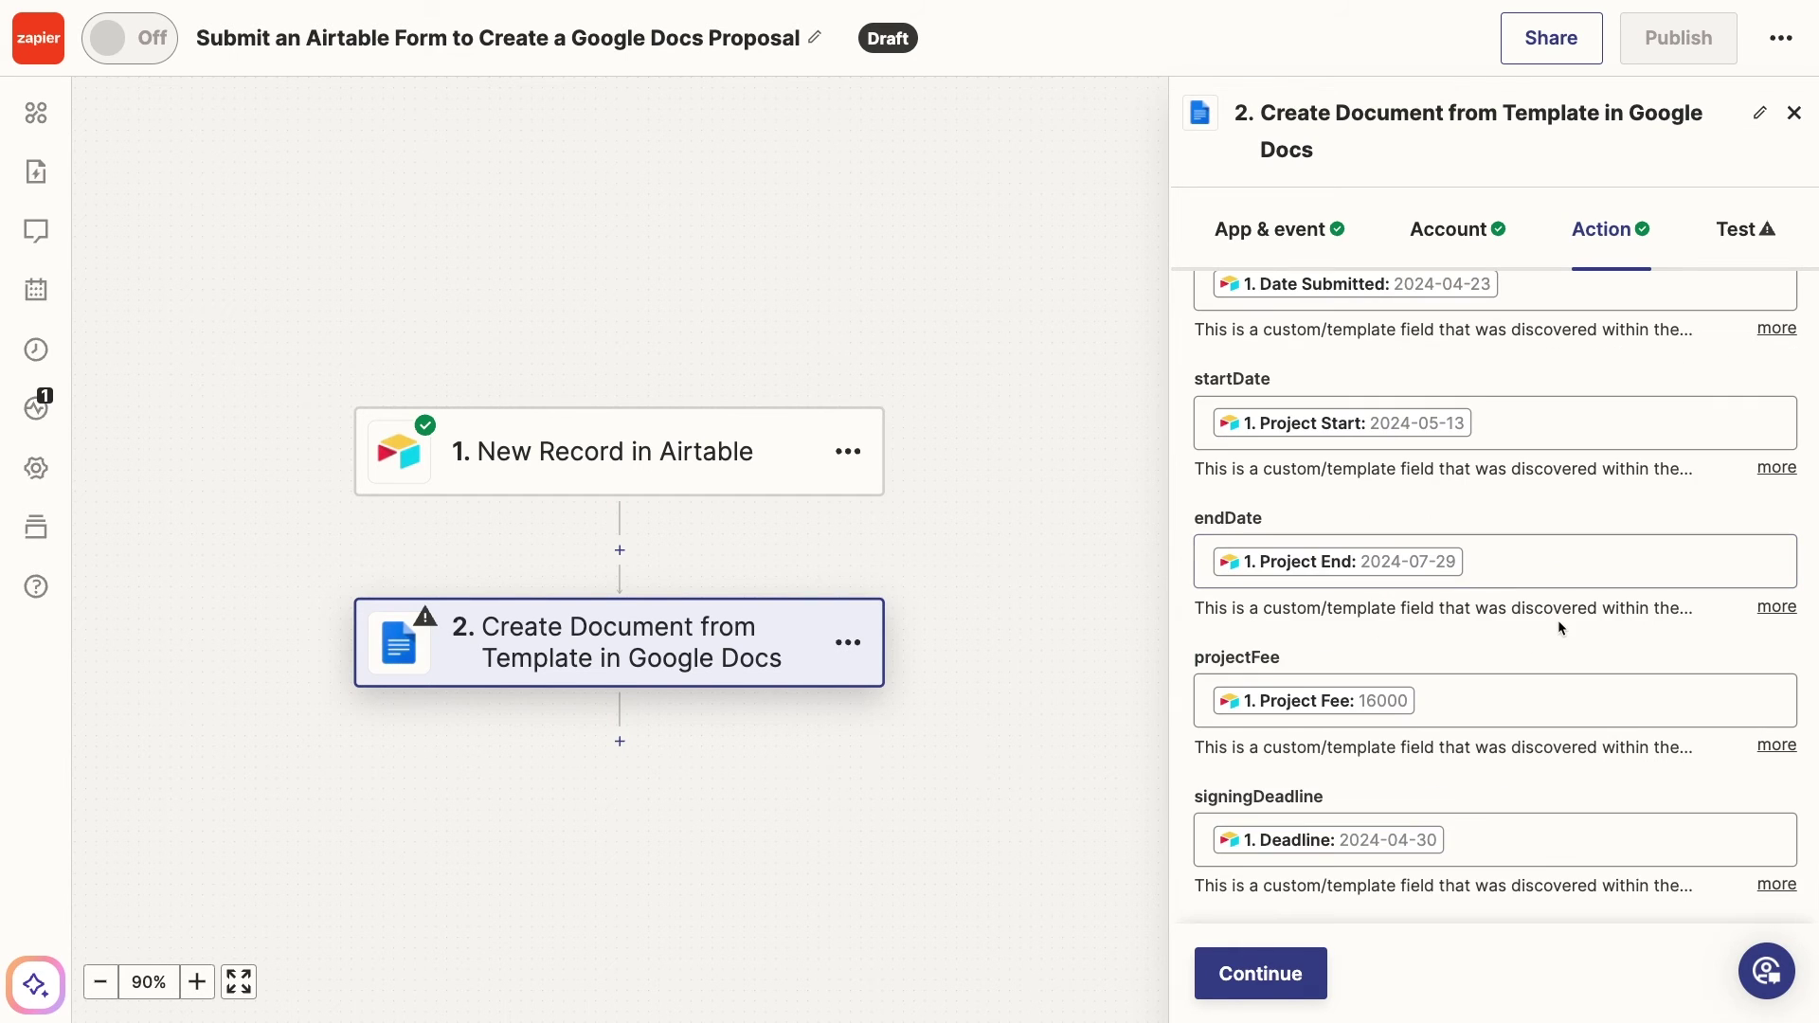
Step: Test the Google Docs step and open the generated FakeCo proposal from its Alternate Link
left_click(1310, 982)
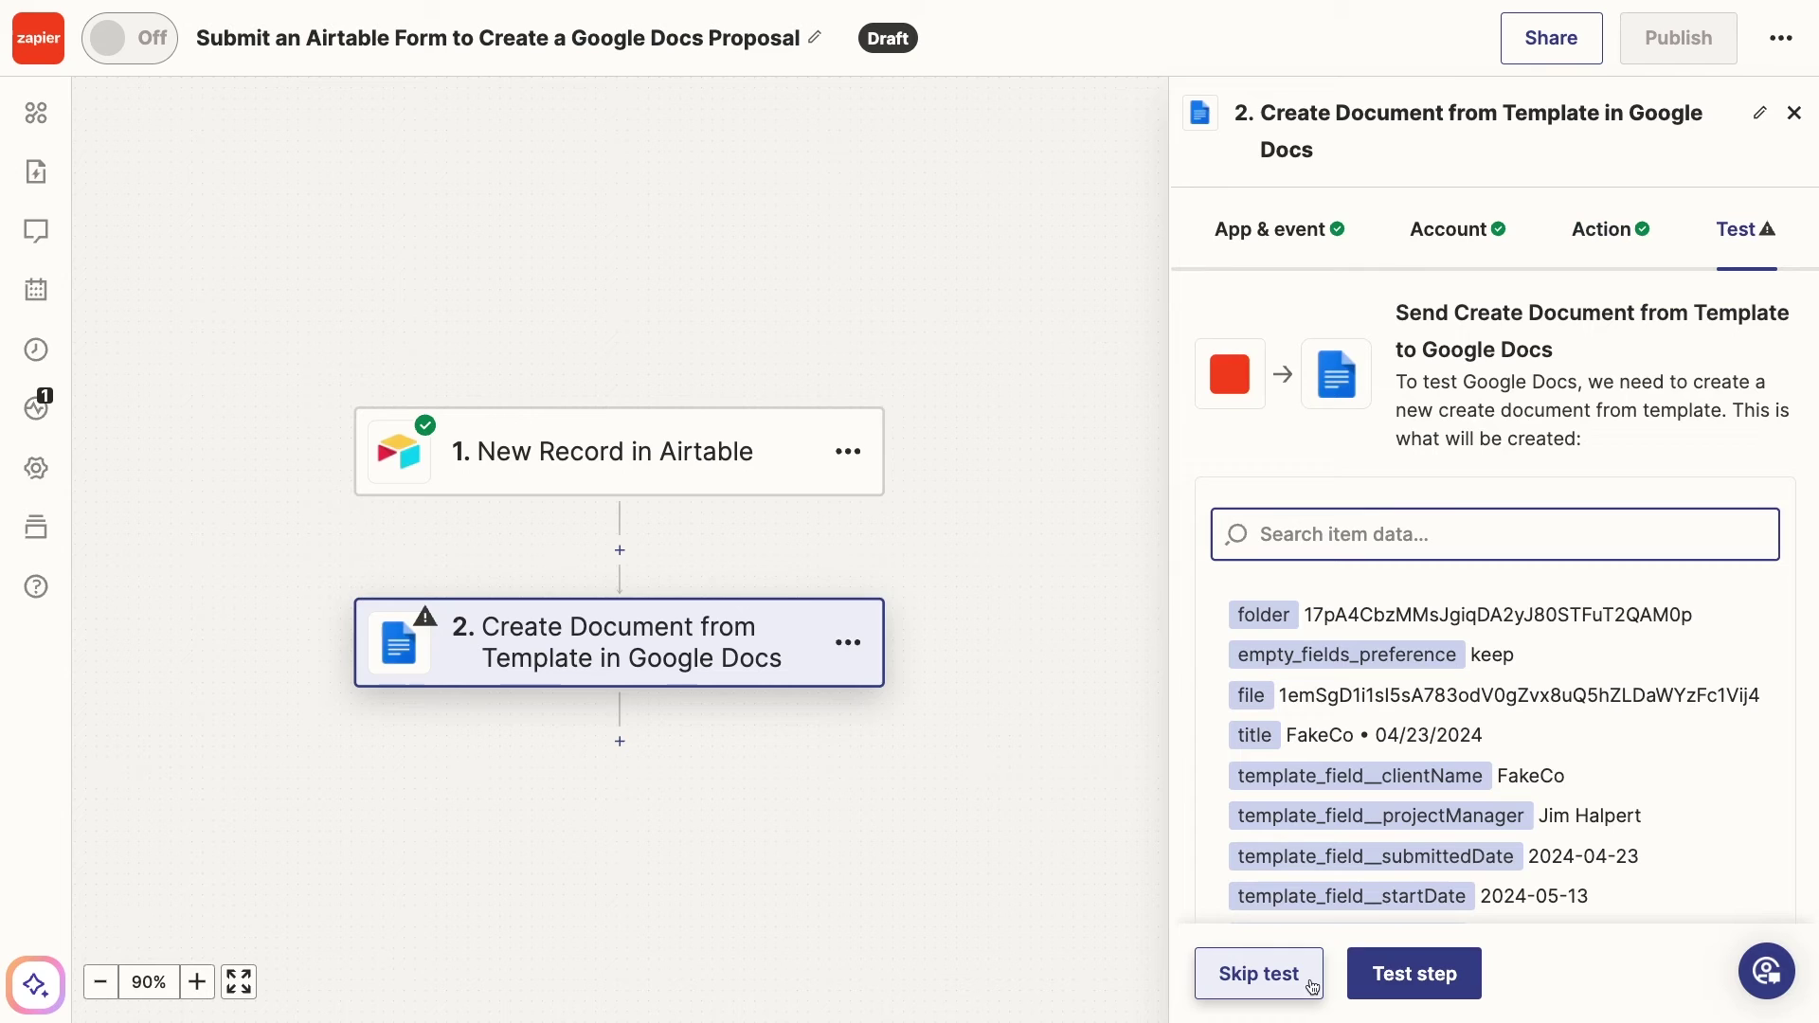
left_click(1452, 985)
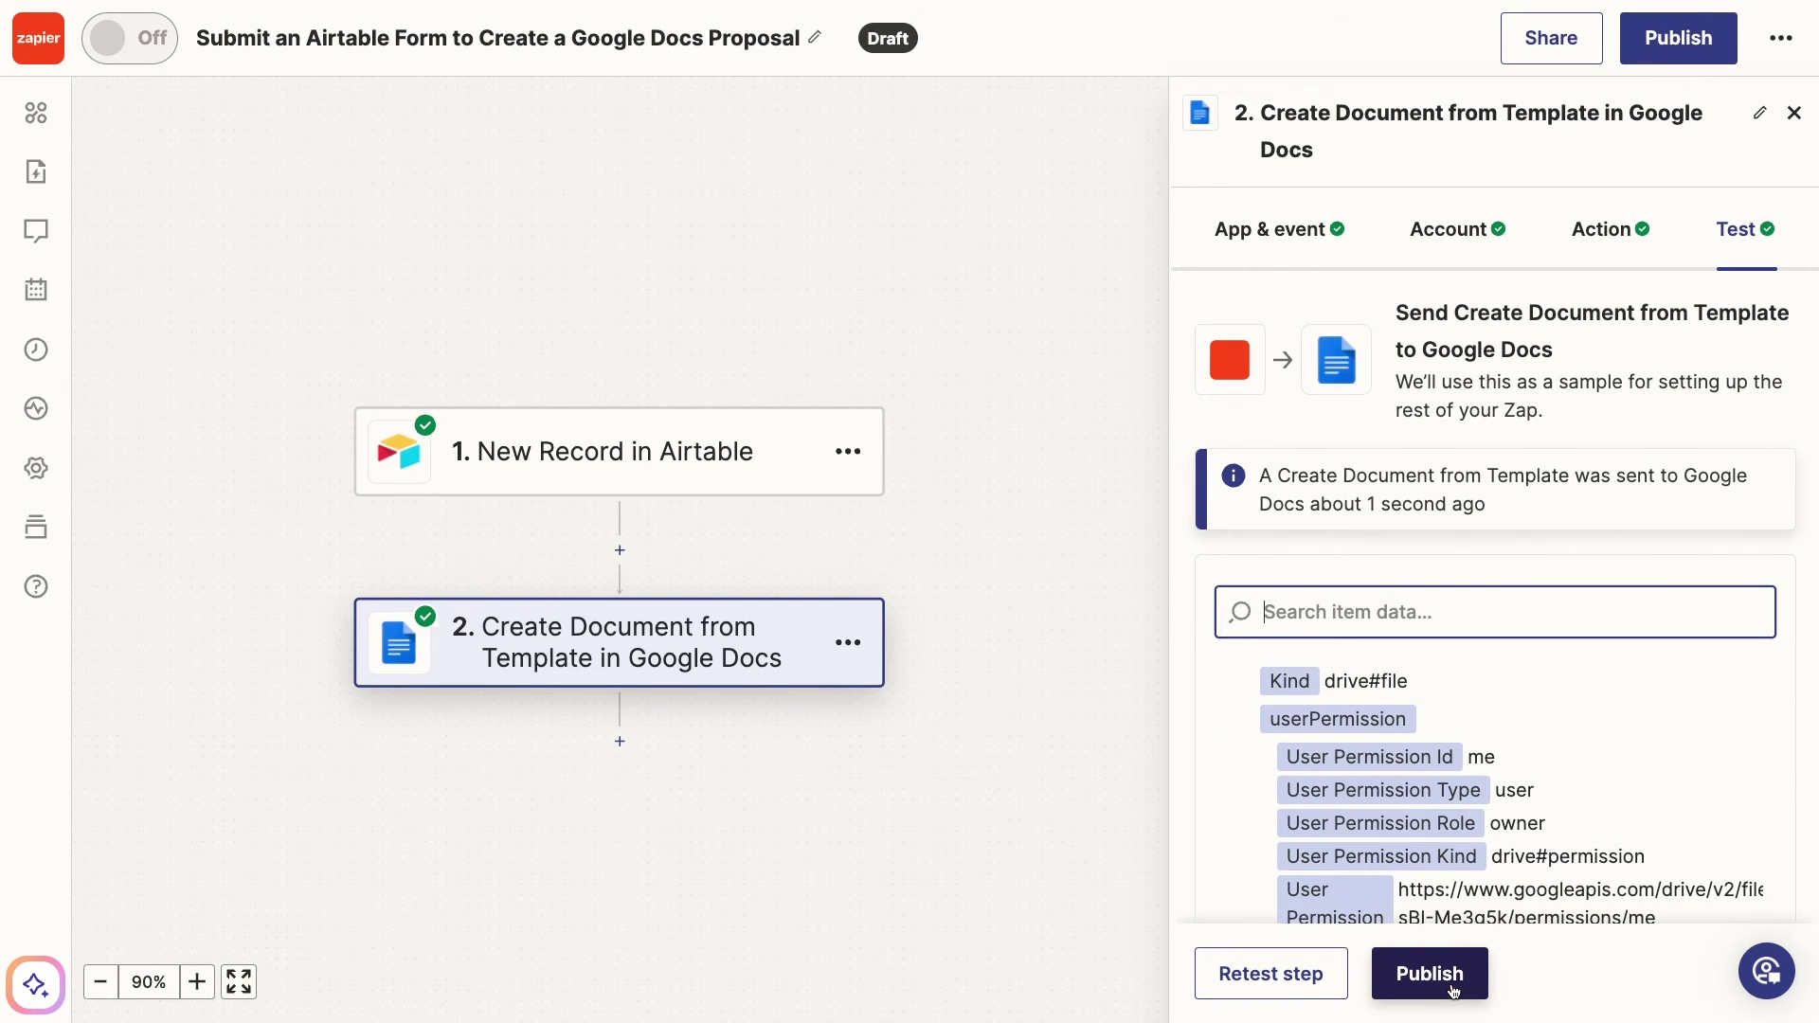
type("altern")
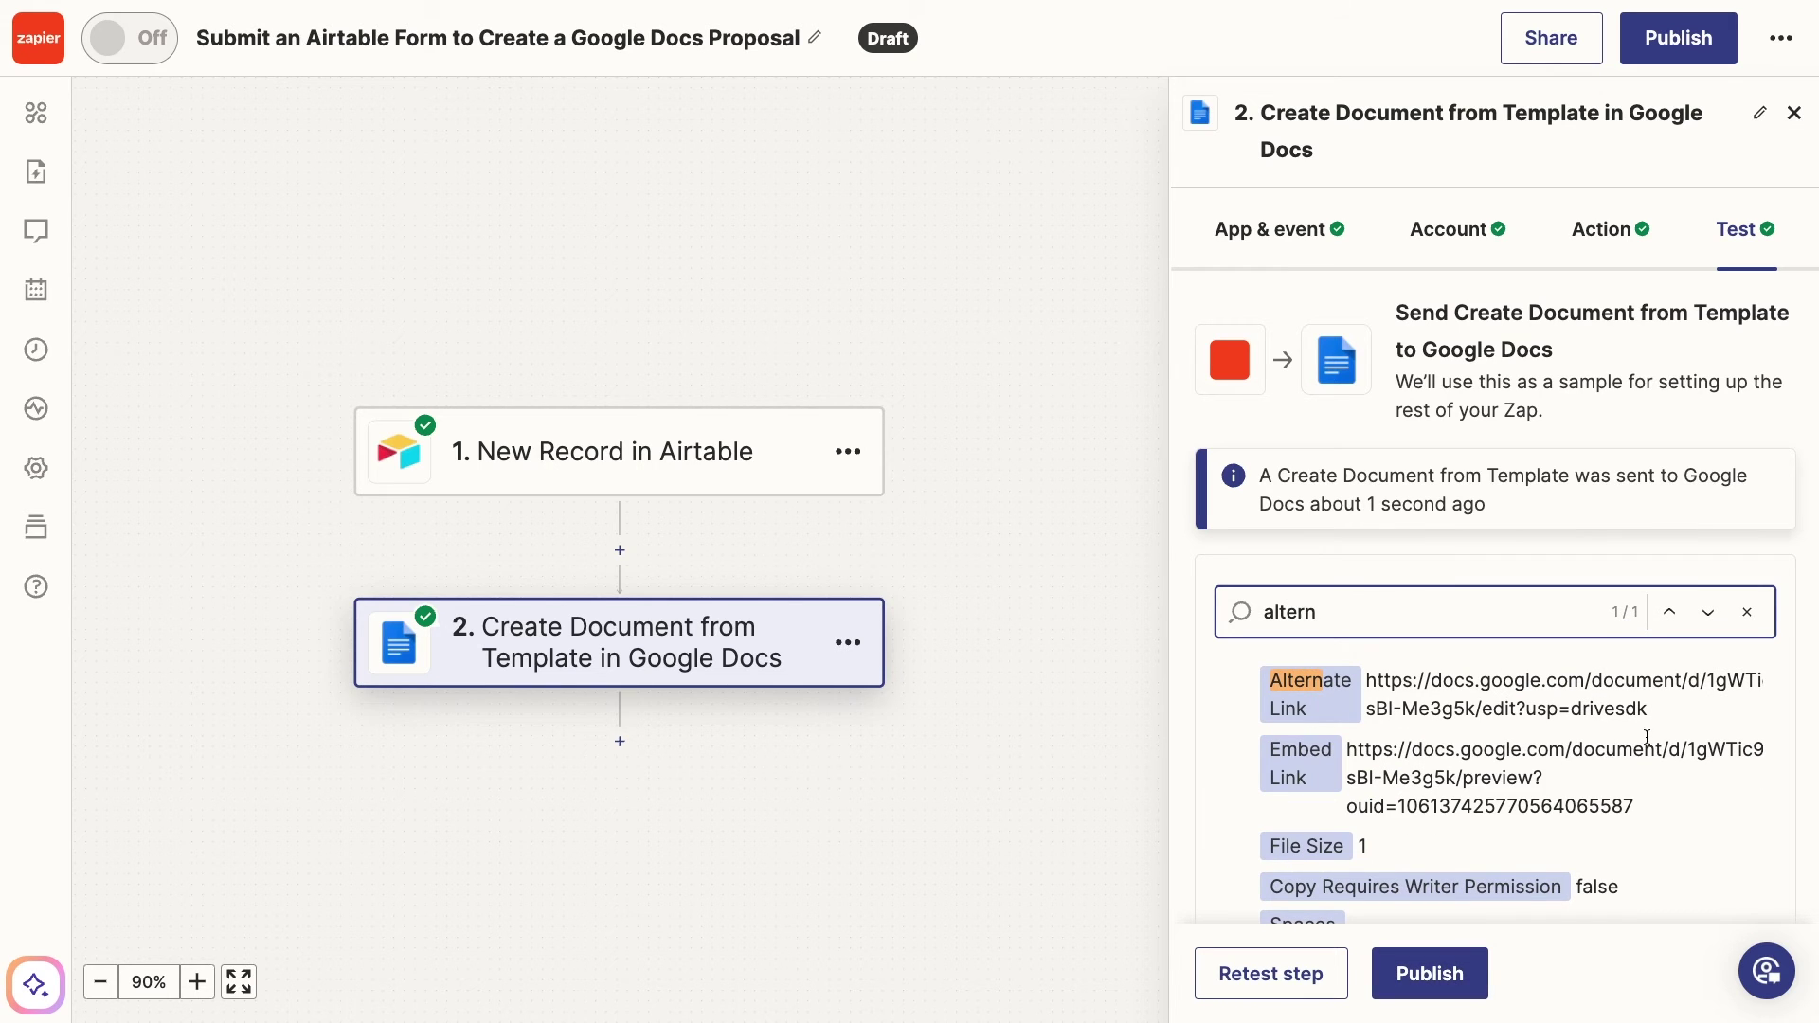
left_click_drag(1663, 713, 1368, 684)
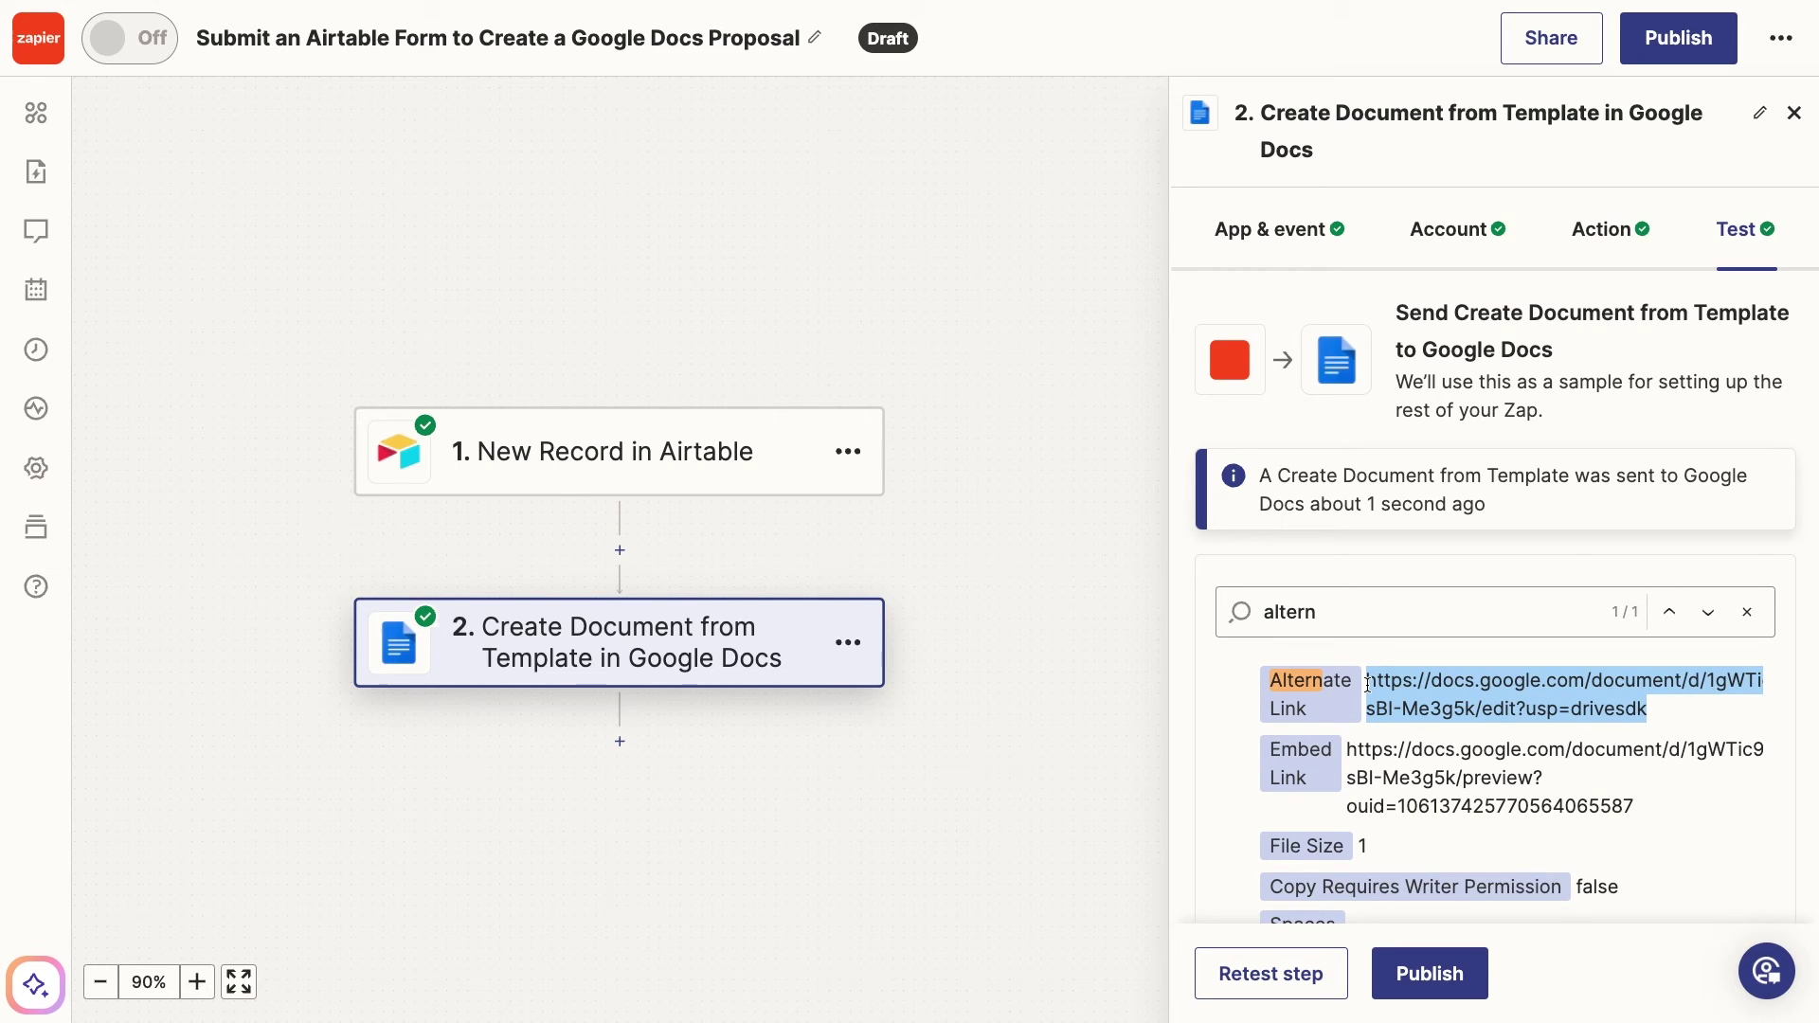
key("super+c")
key("super+t")
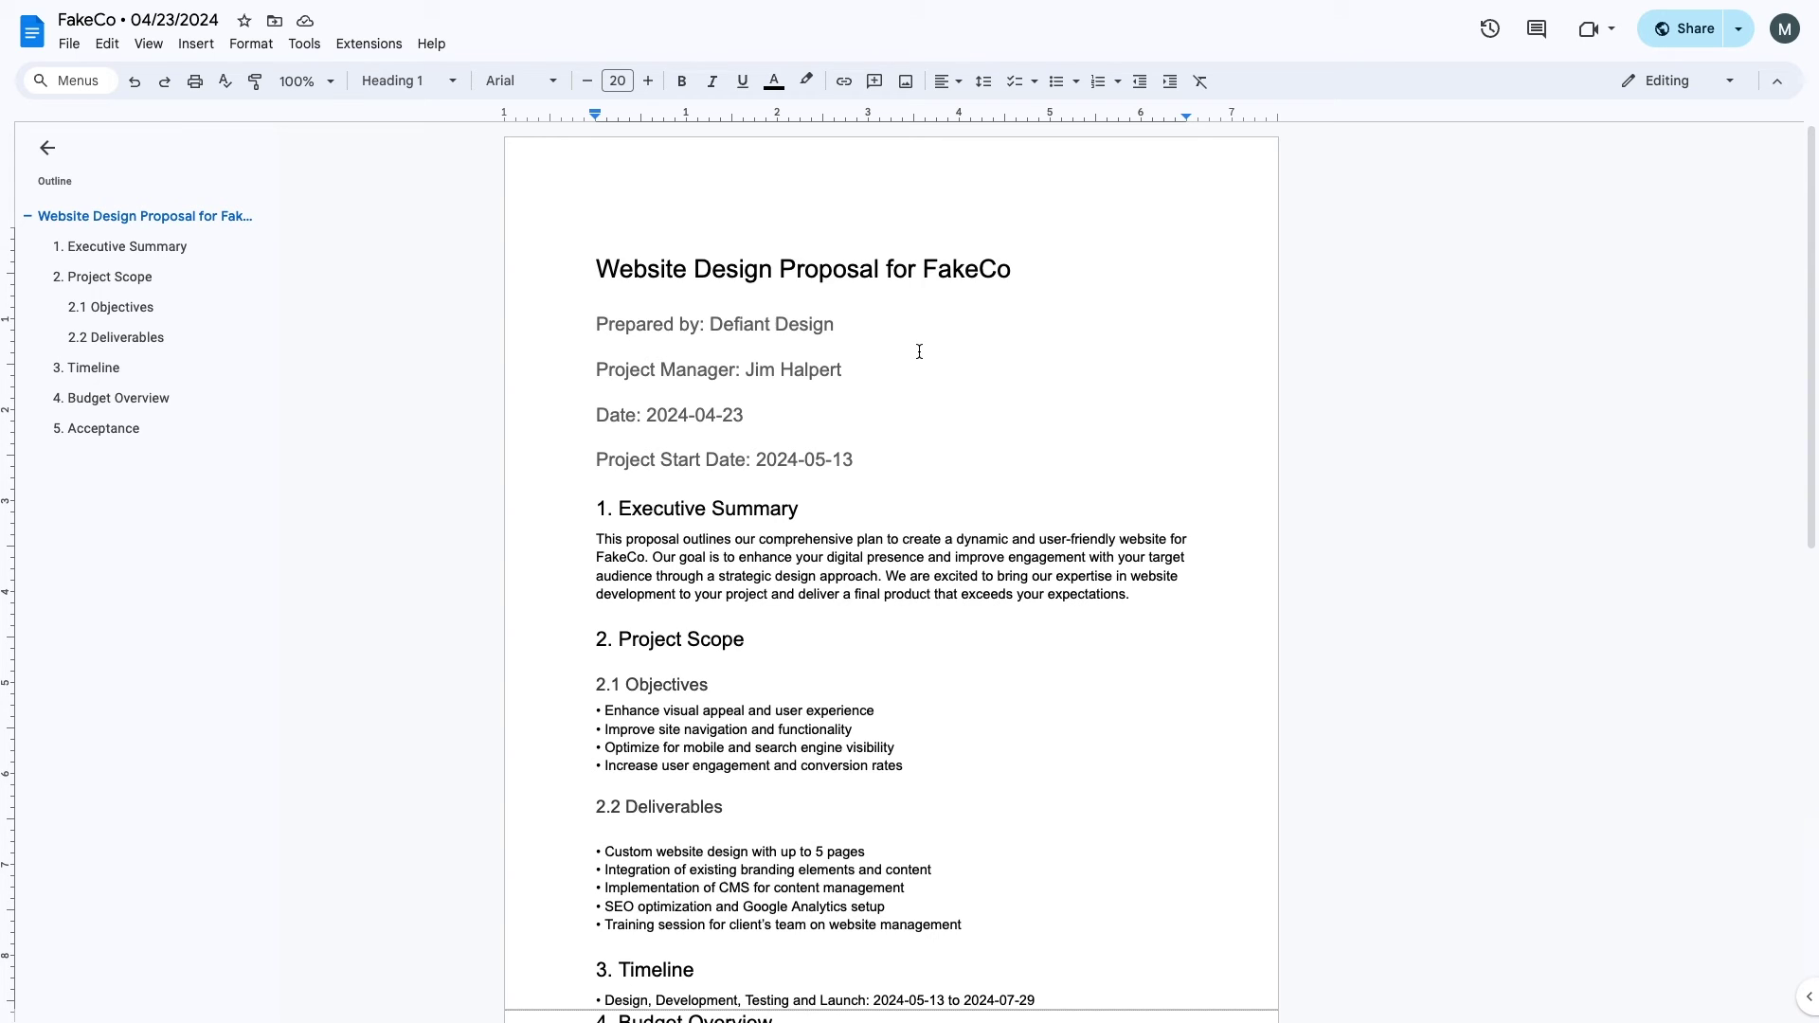
key("ctrl+Right")
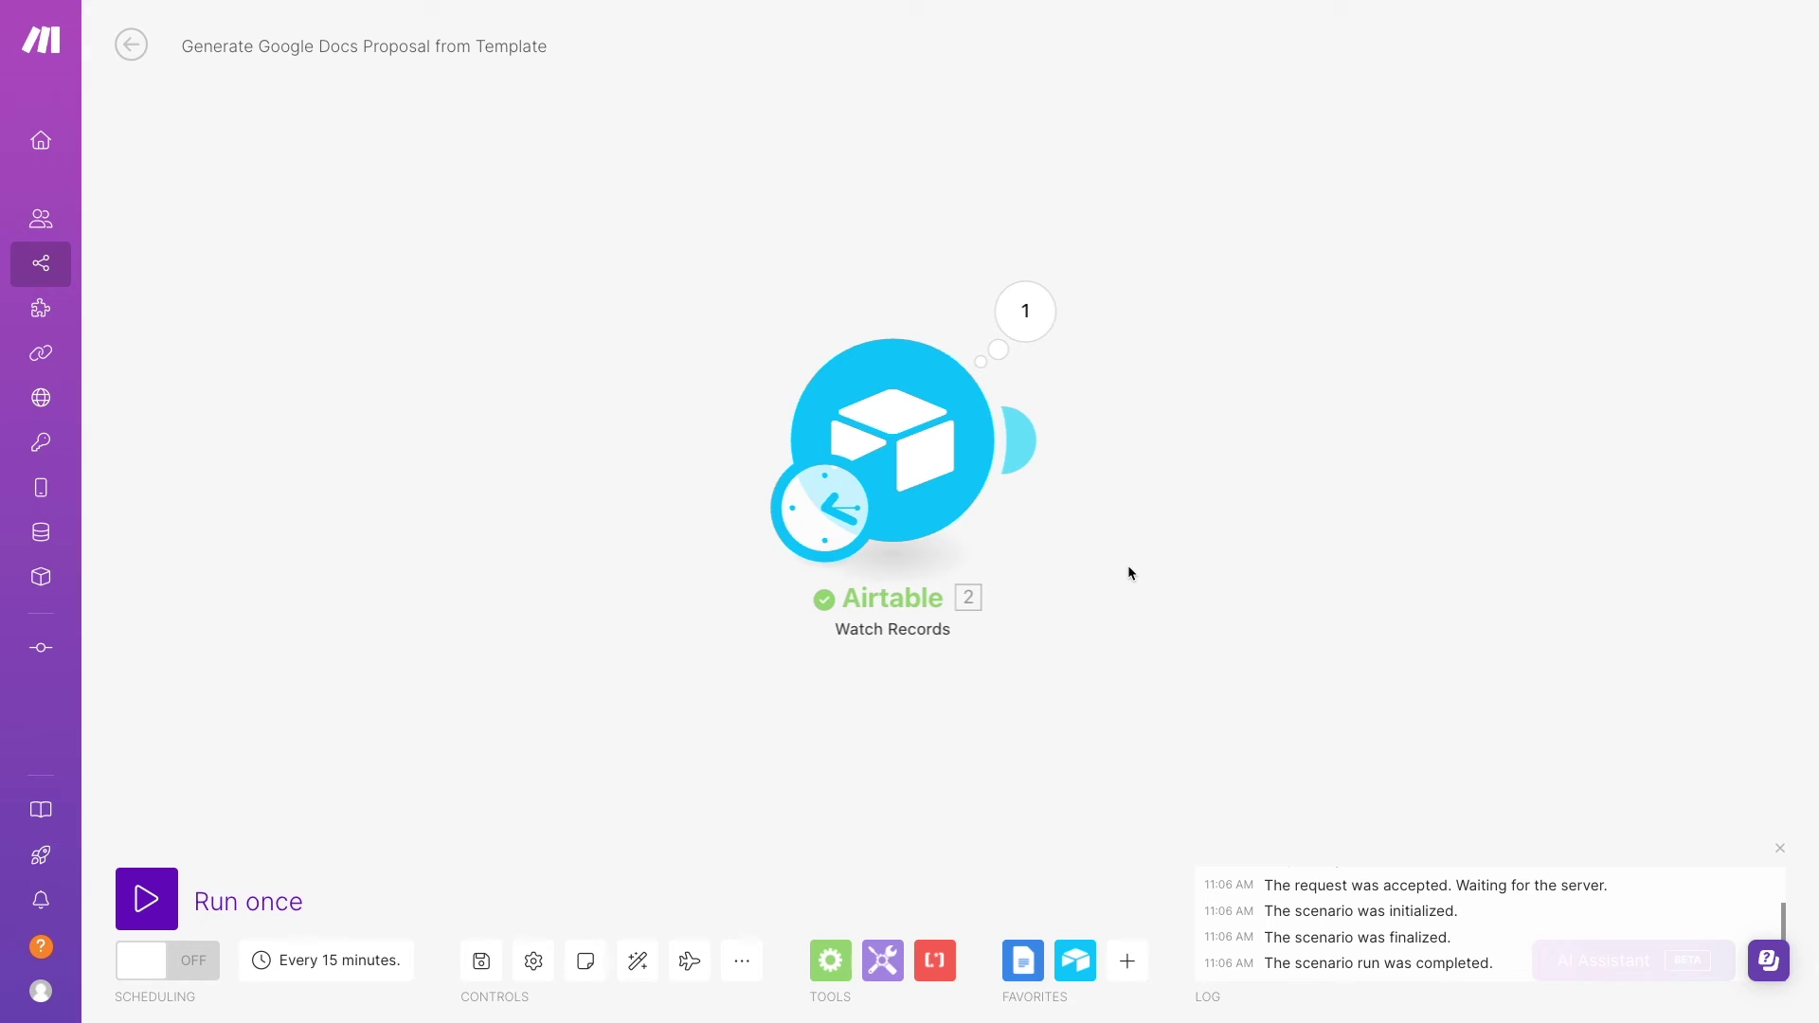
Step: Add a Google Docs 'Create a Document from a Template' module after the Airtable trigger
left_click(1027, 333)
left_click(1055, 566)
left_click(1024, 460)
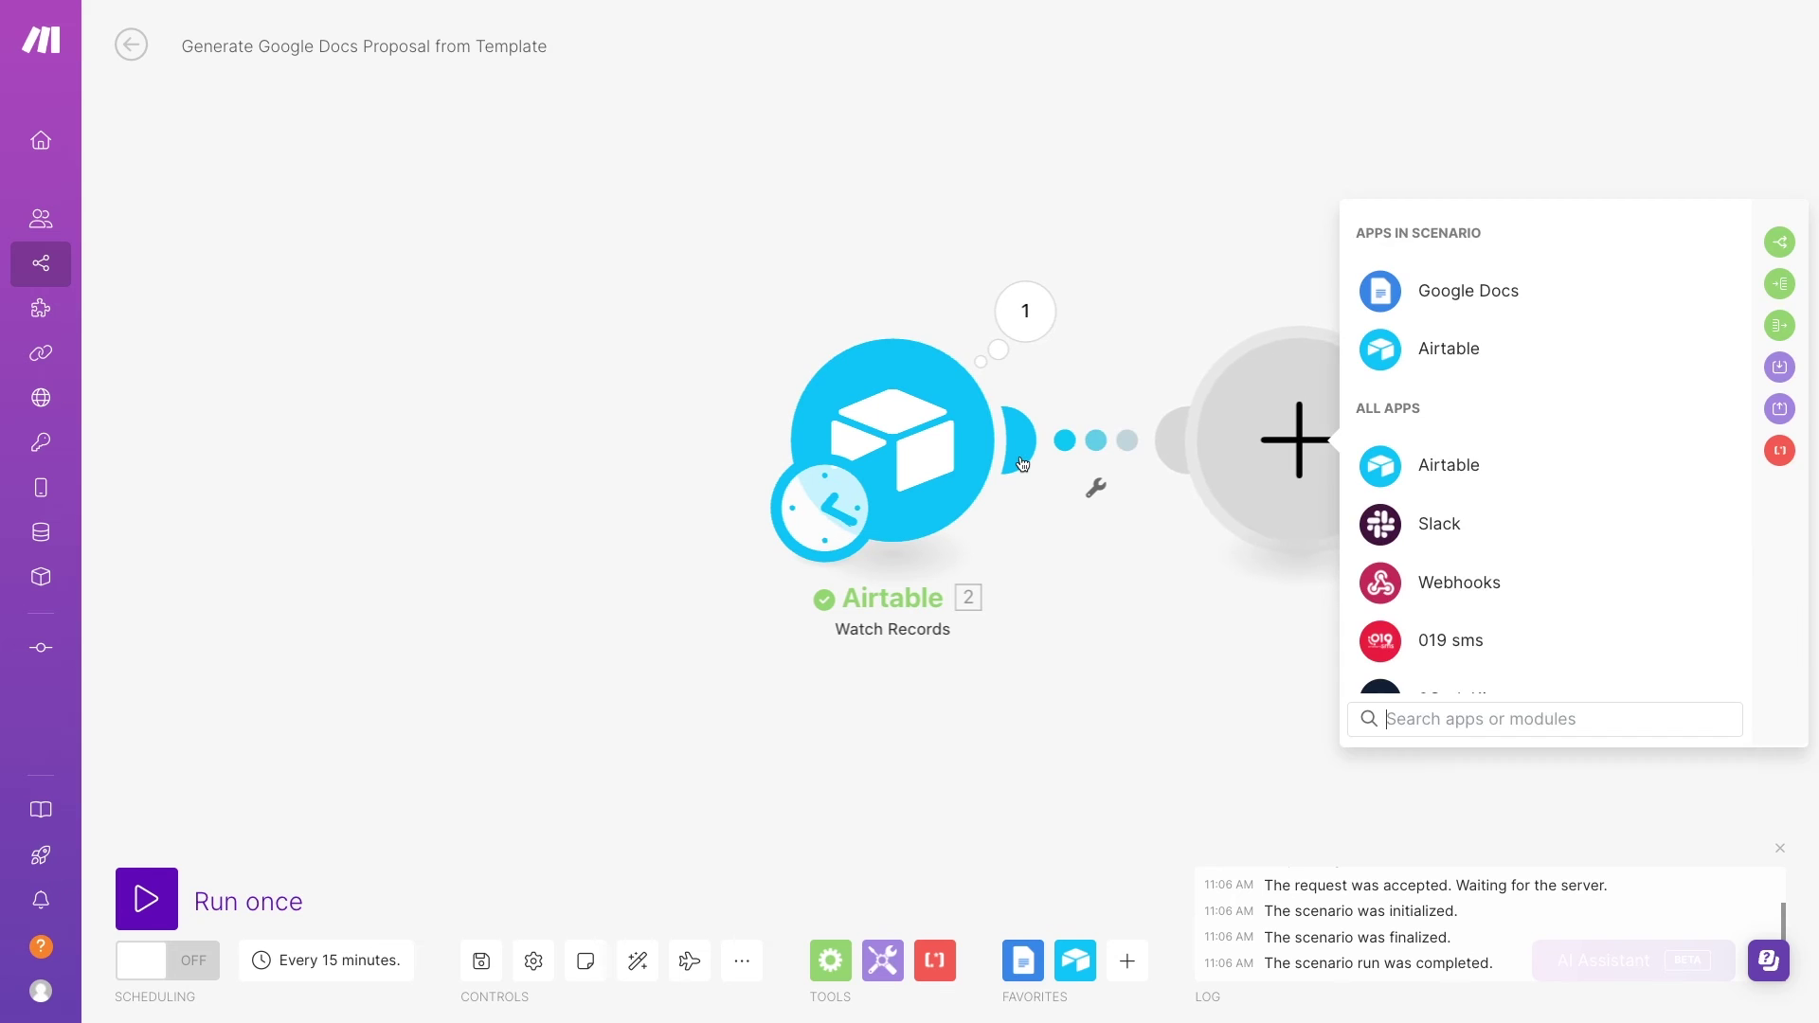
type("google docs")
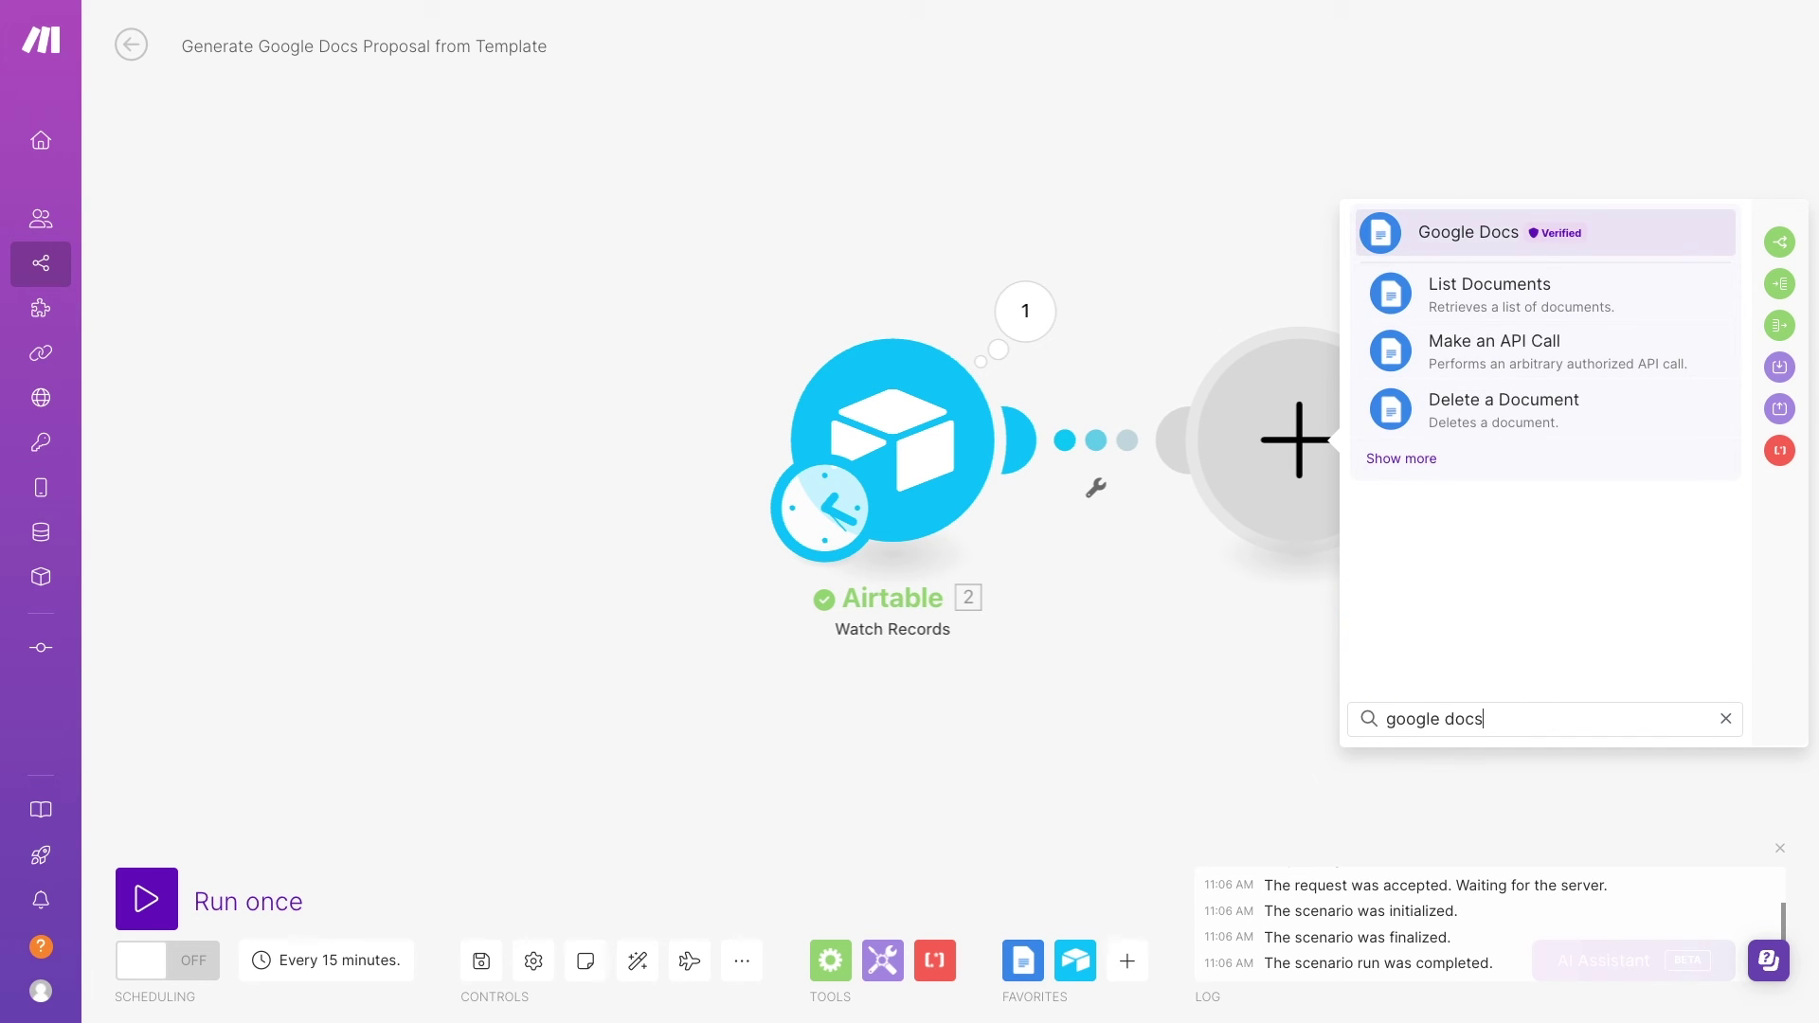
left_click(1433, 455)
left_click(1516, 665)
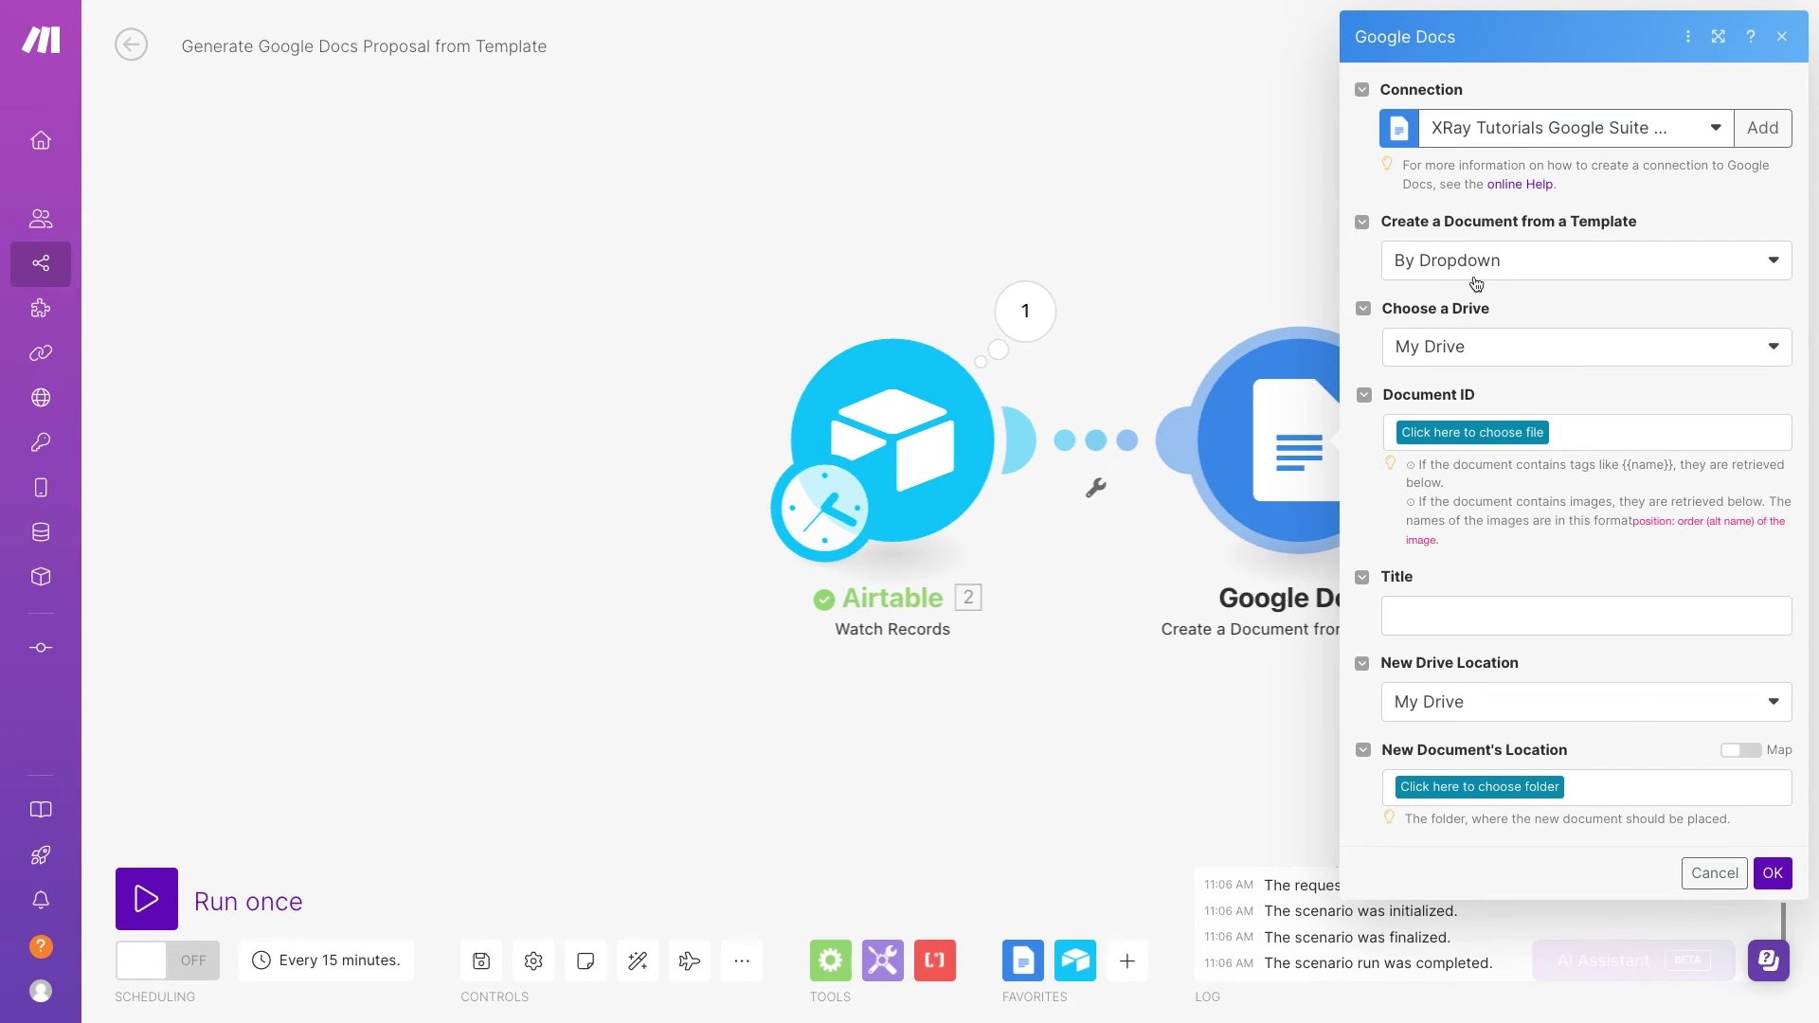
Step: Pick Proposal Template with Automation Variables from the Google Docs Variables folder and map Client Name into clientName
left_click(1476, 433)
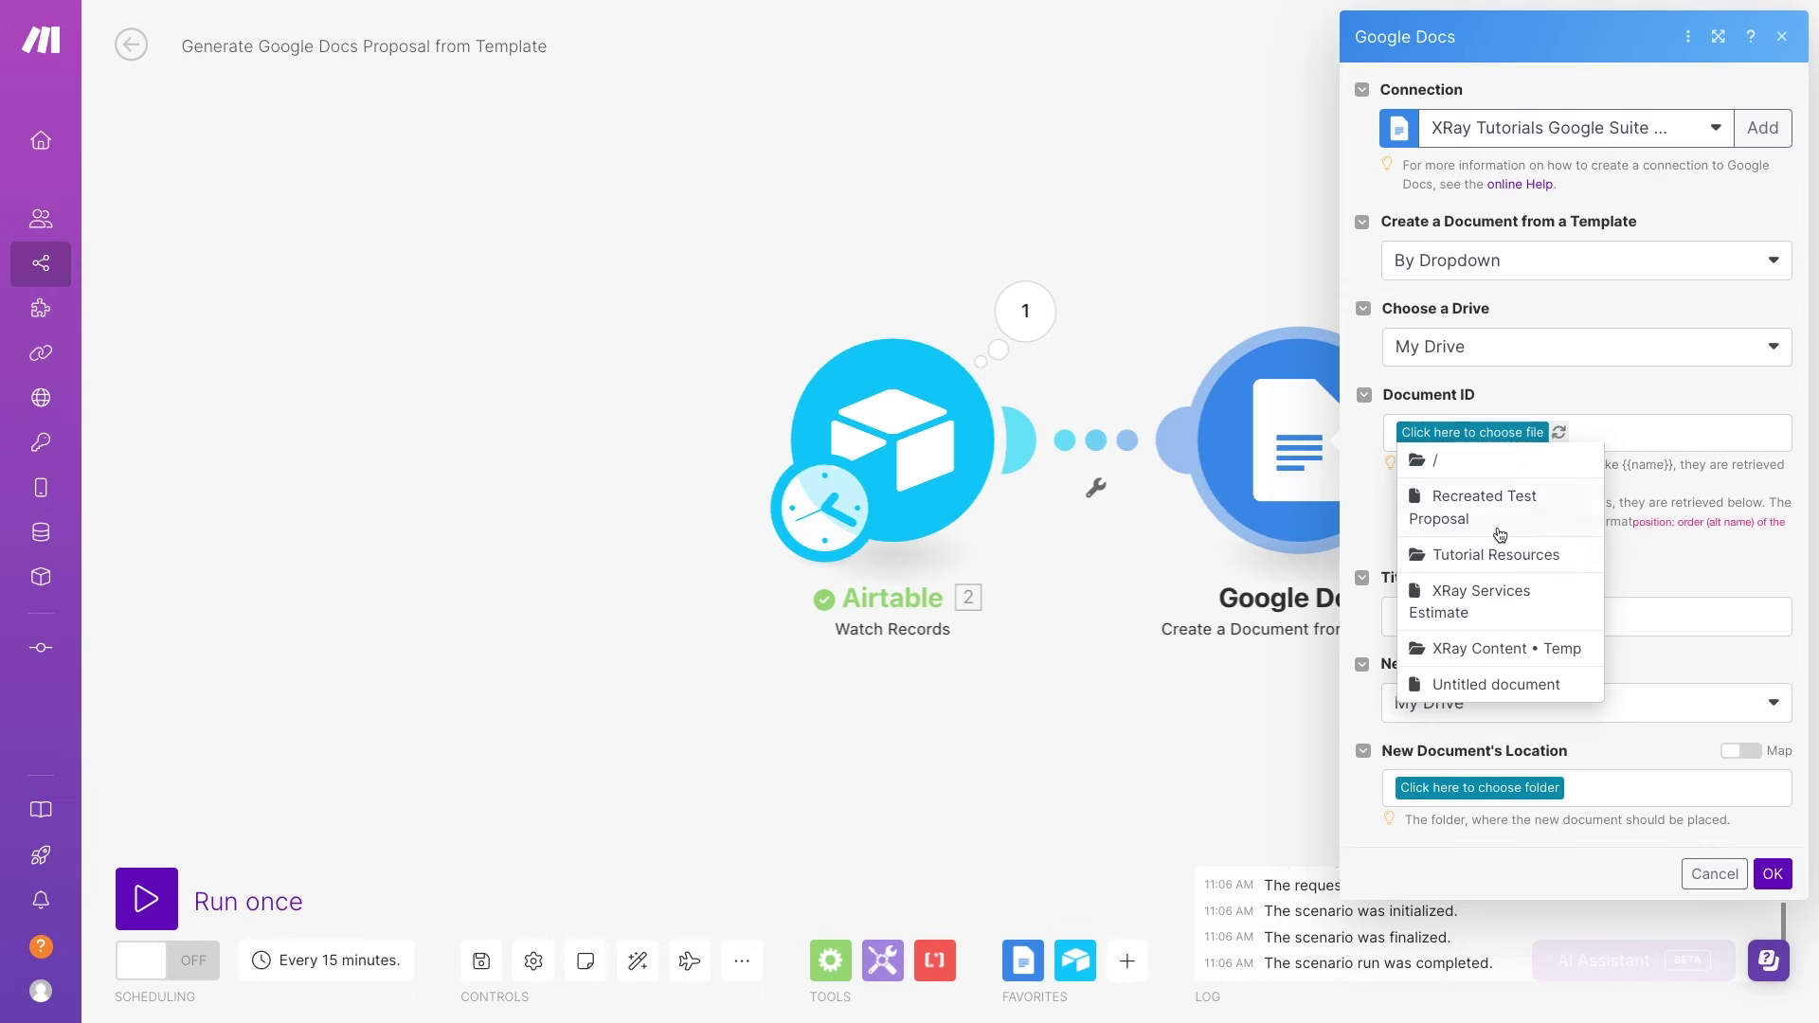
left_click(1511, 548)
left_click(1595, 434)
left_click(1624, 515)
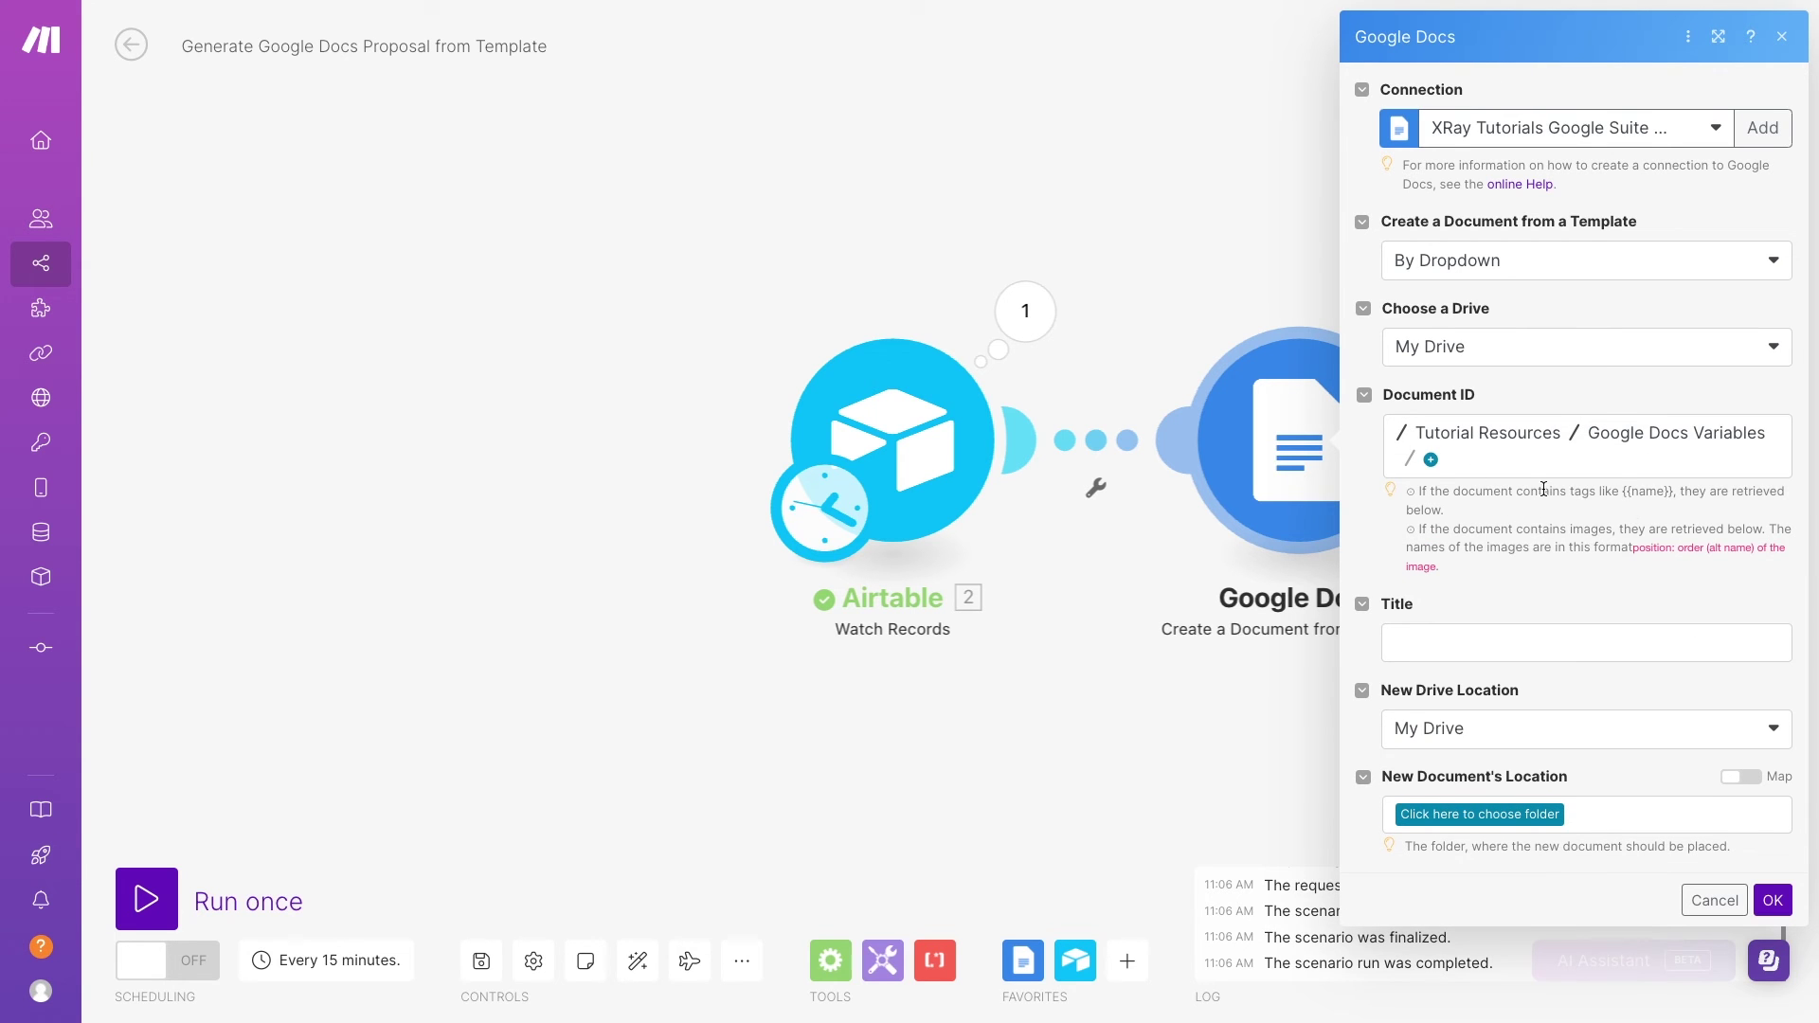
left_click(1435, 463)
left_click(1478, 484)
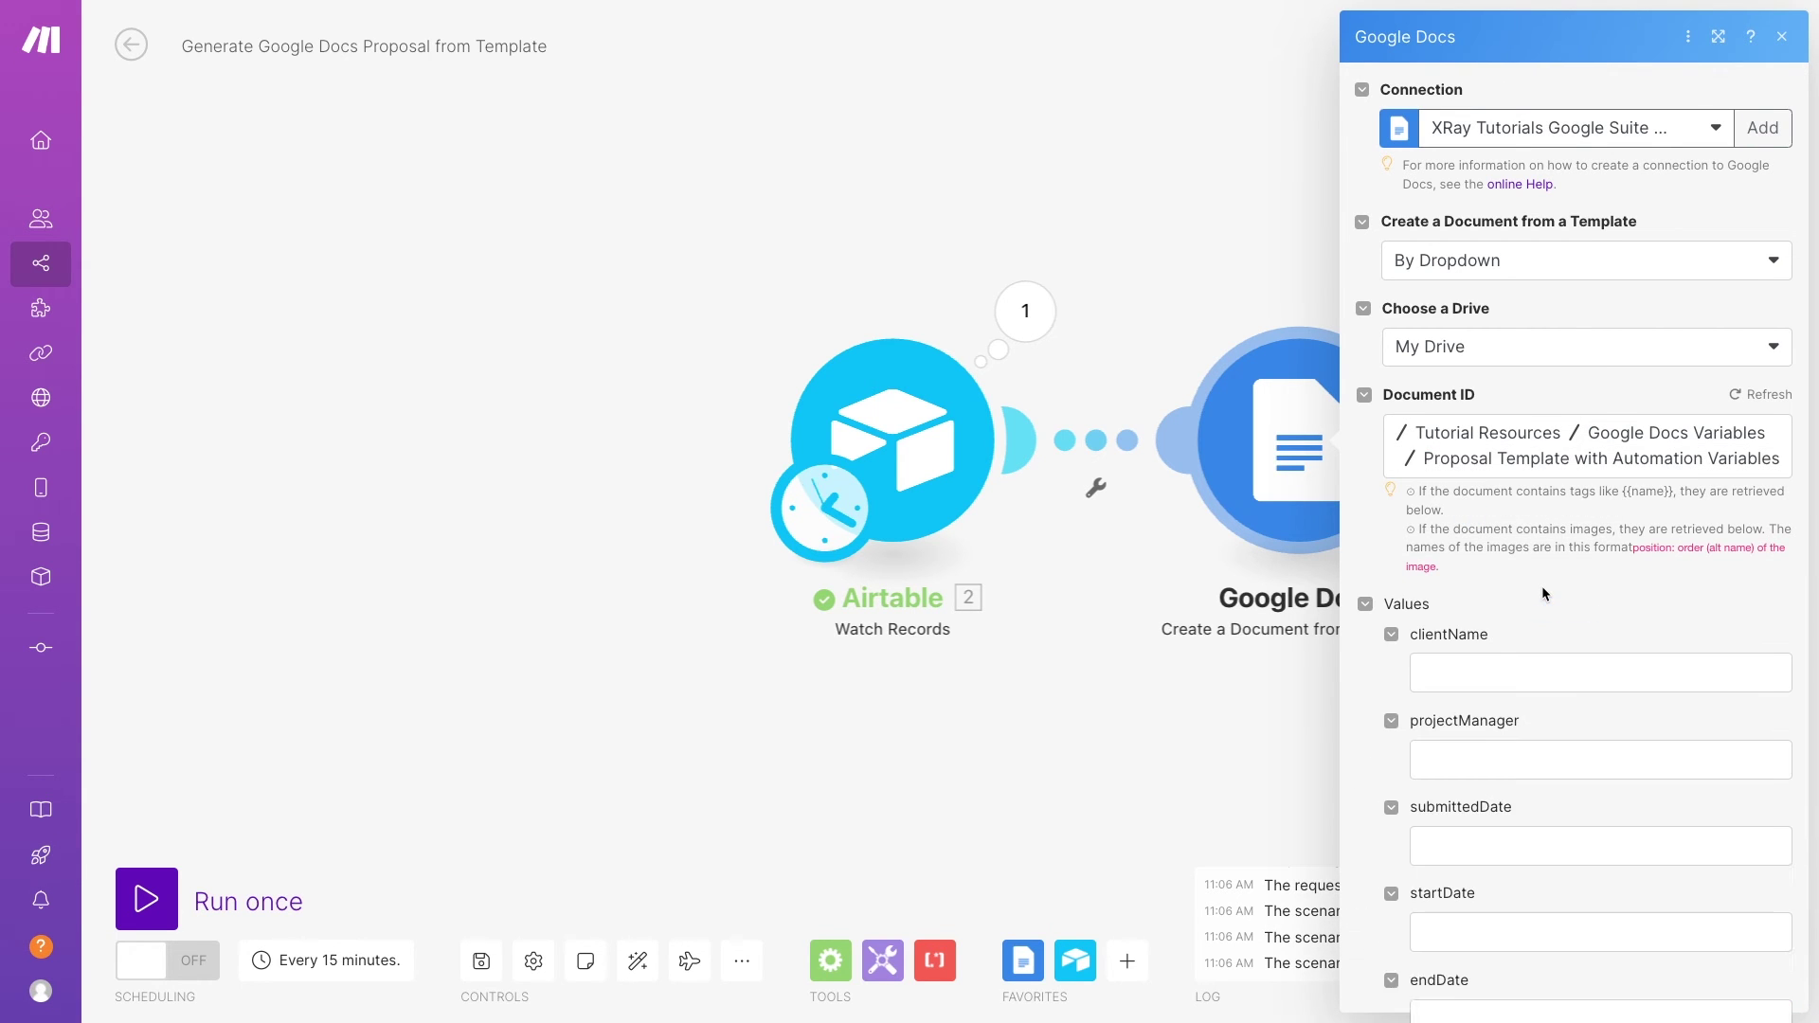
scroll(1543, 594, "down", 4)
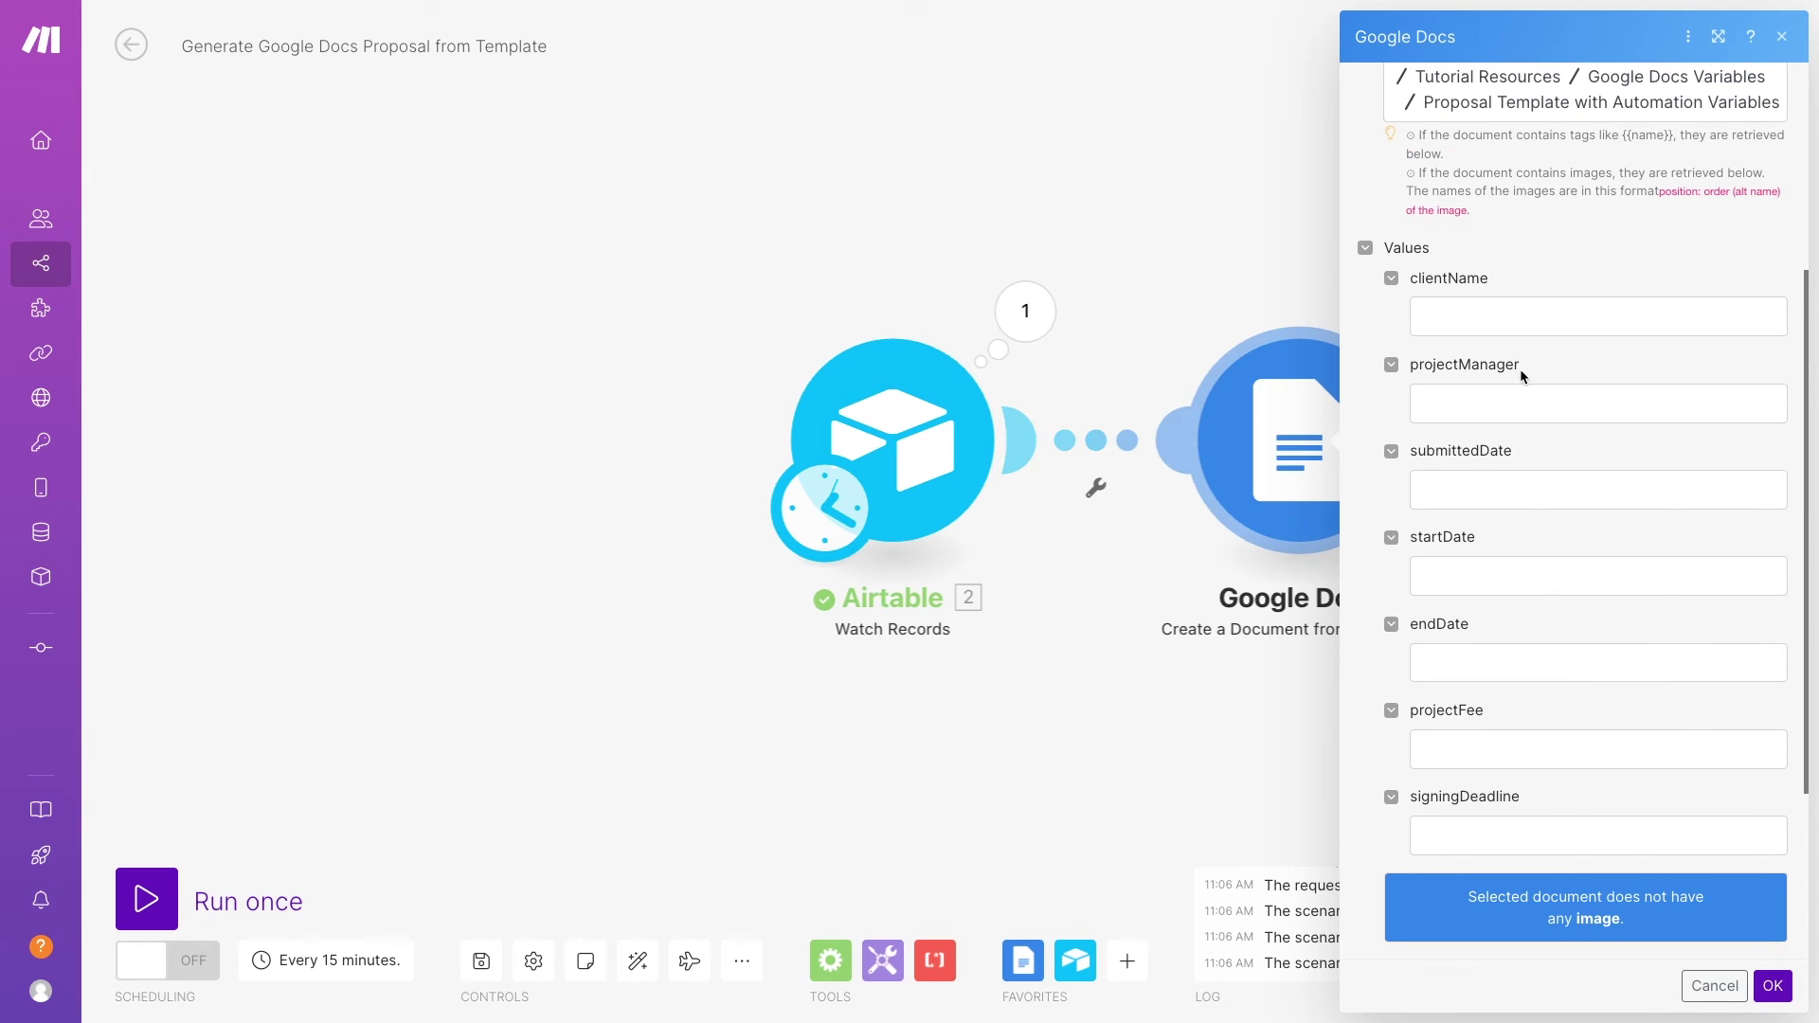
left_click(1491, 317)
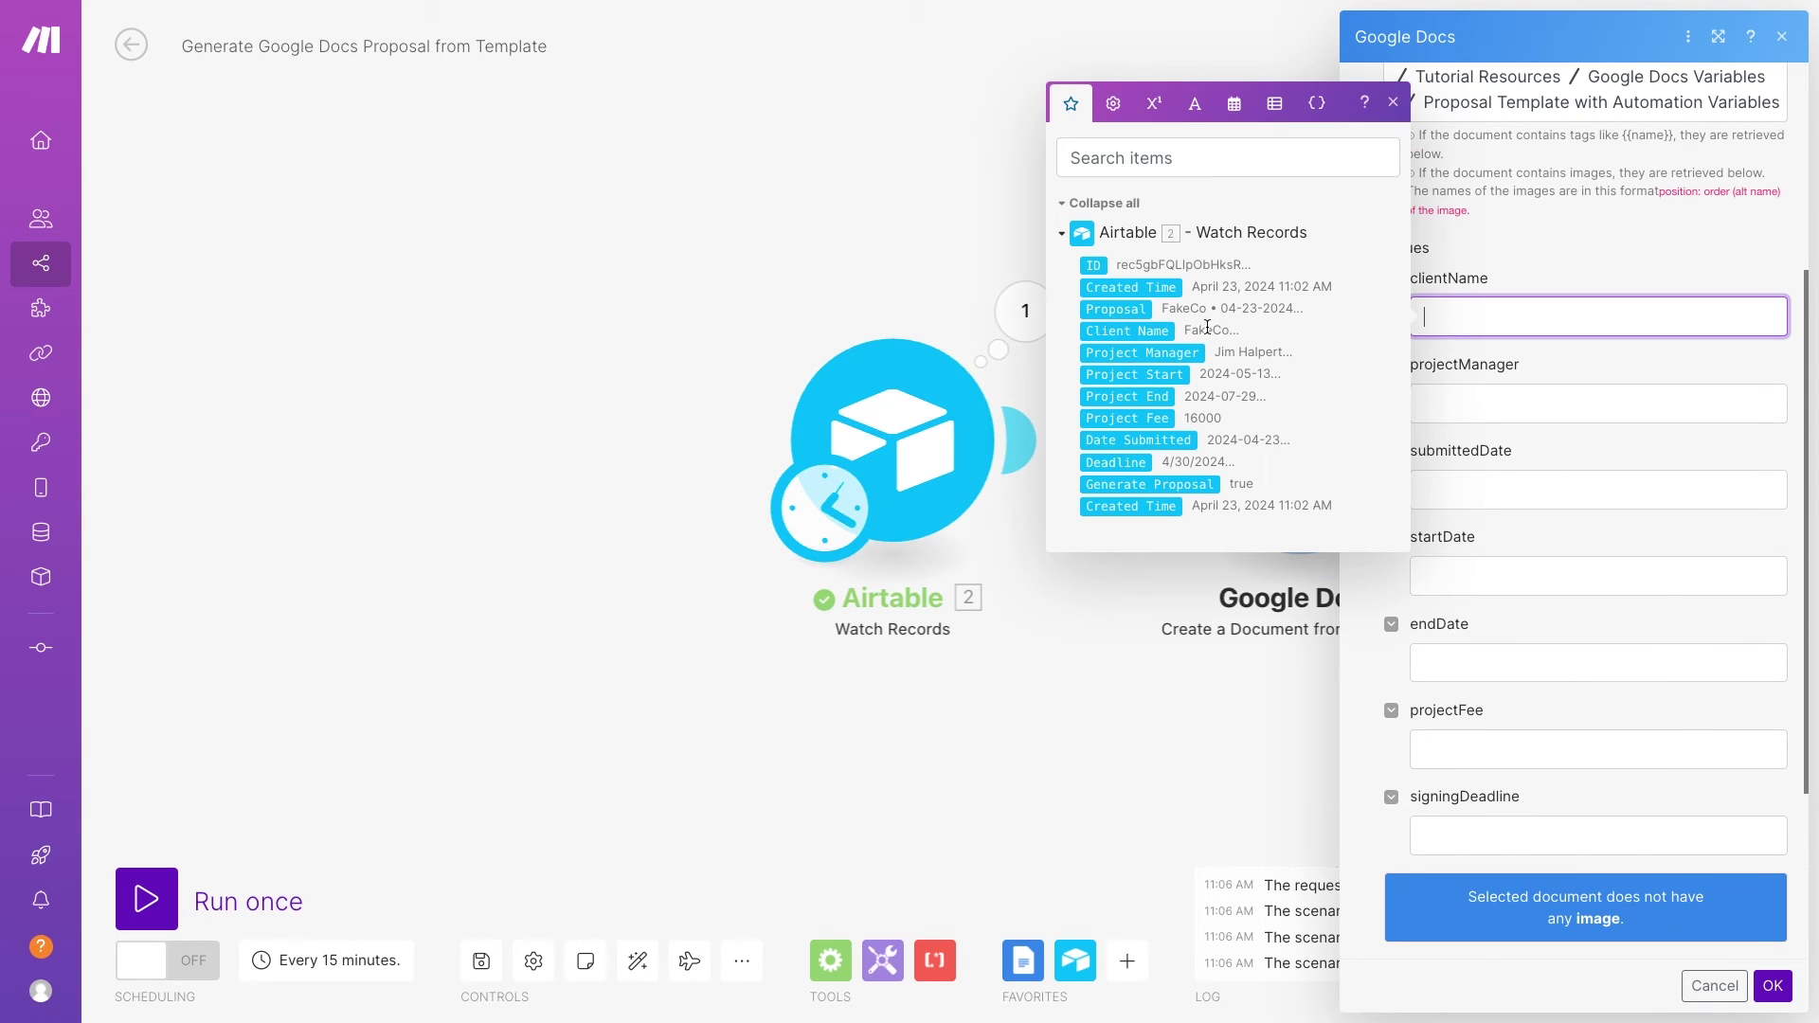
left_click(1127, 330)
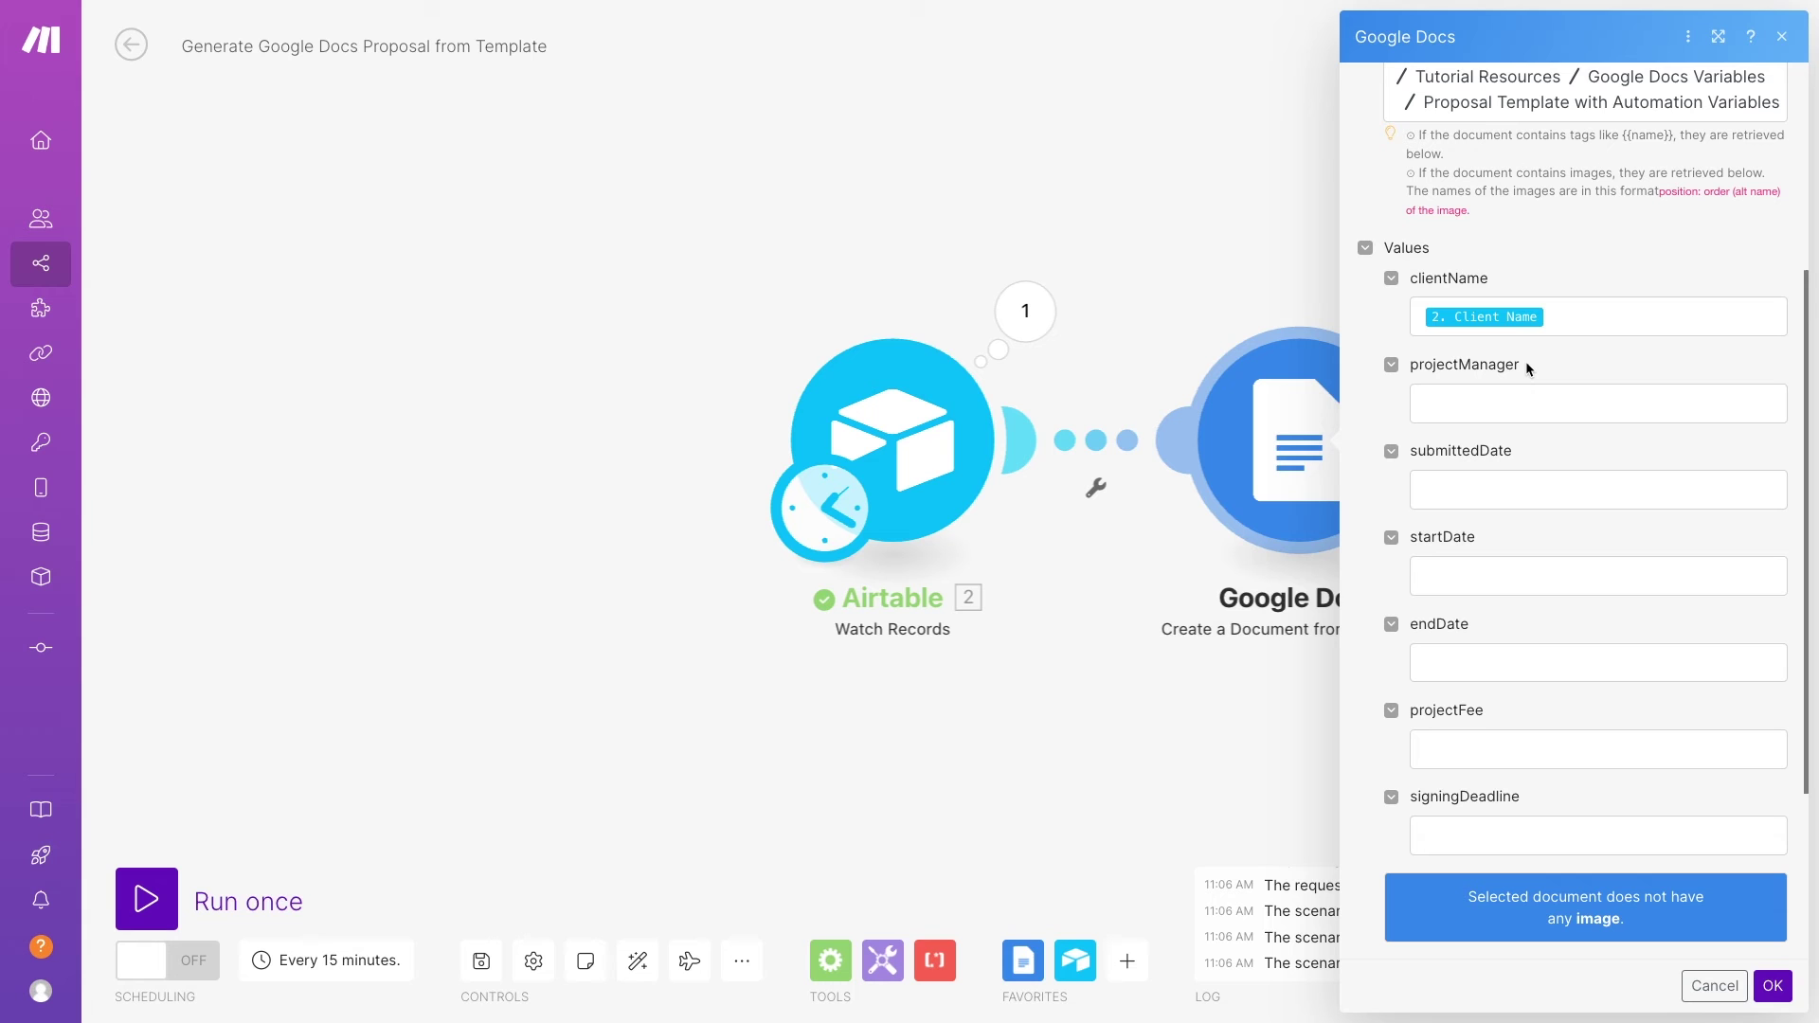